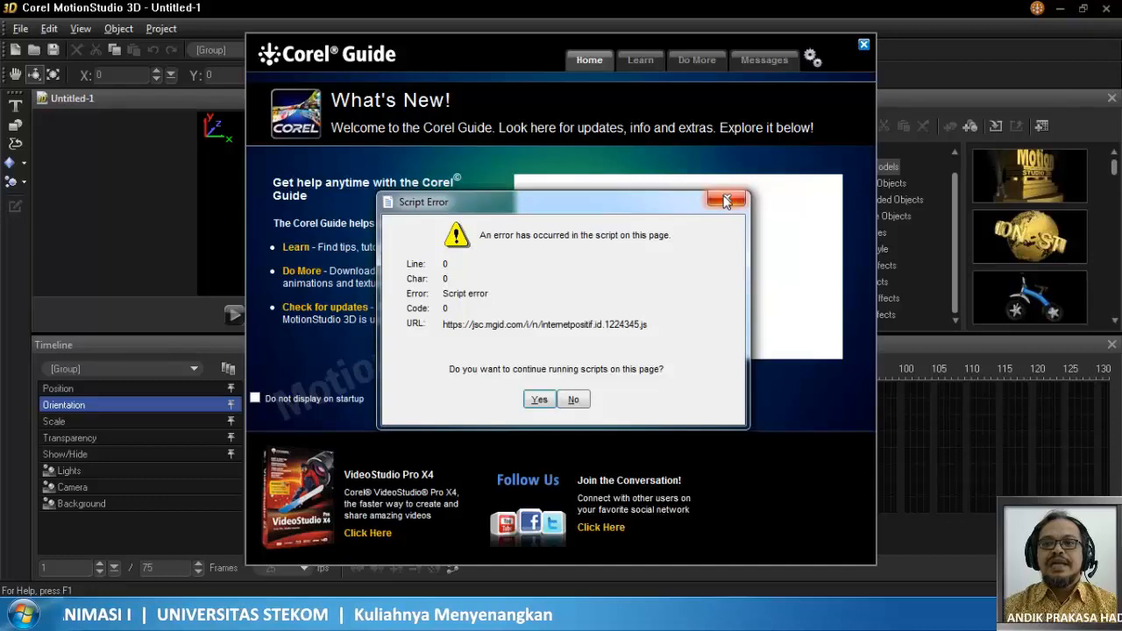
- Dismiss the script error messages, then close the Corel Guide welcome window and the insert-tools tip
left_click(722, 201)
left_click(722, 201)
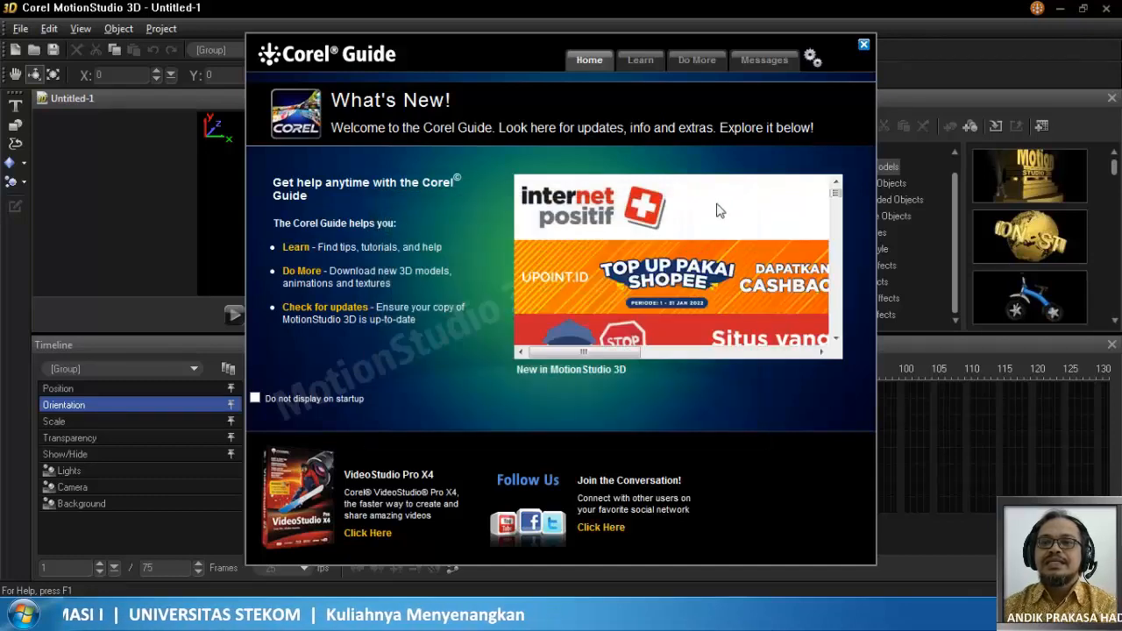
left_click(724, 201)
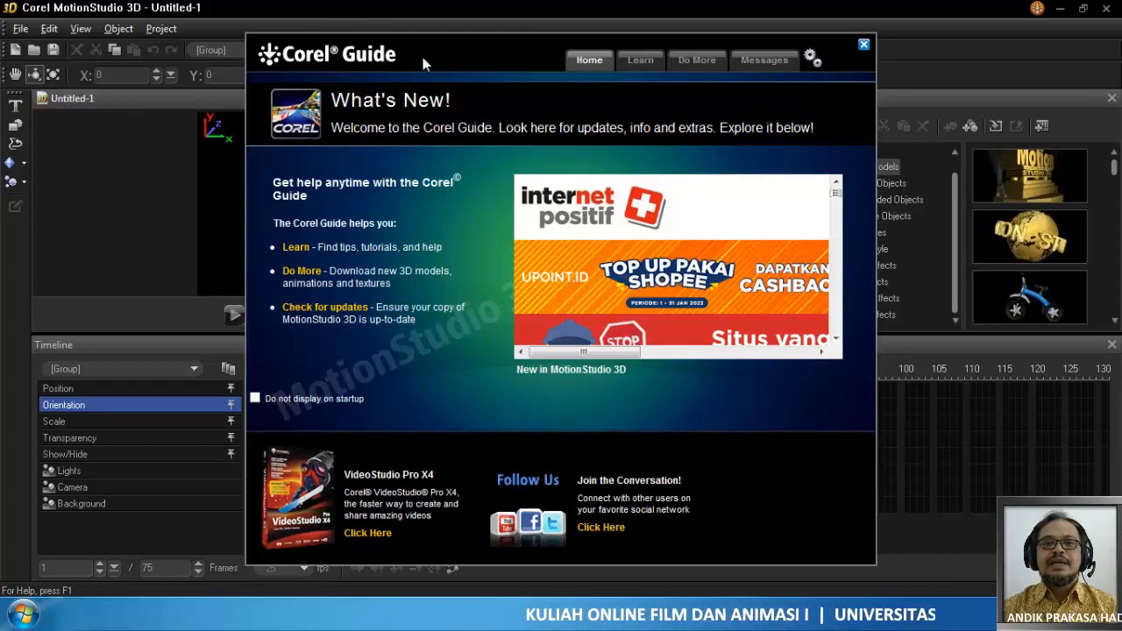
left_click(863, 45)
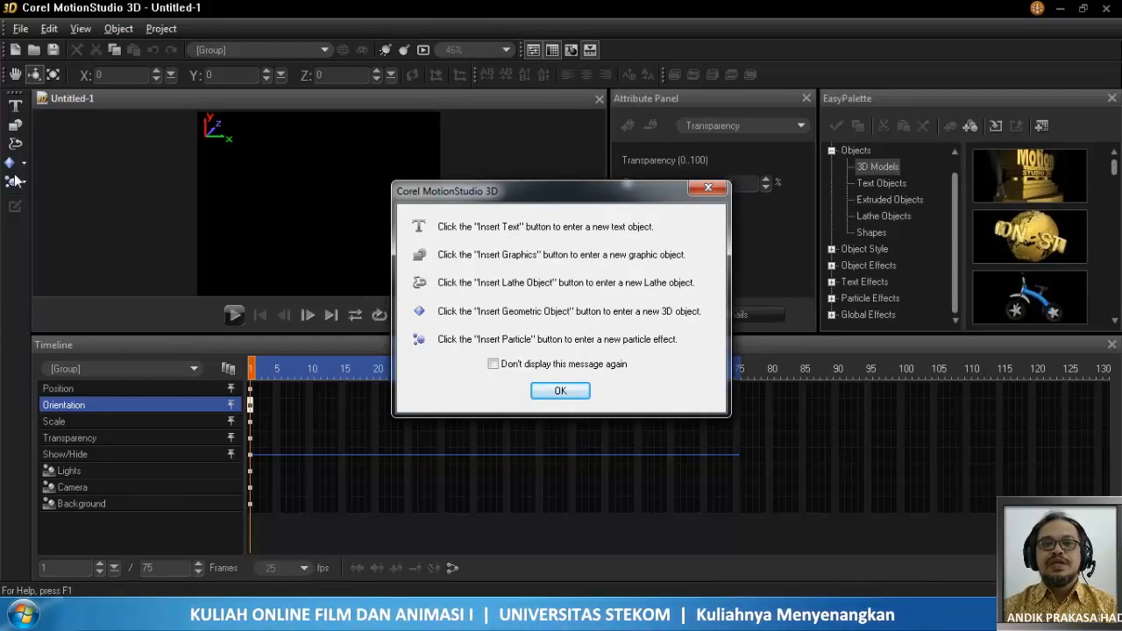
left_click(561, 391)
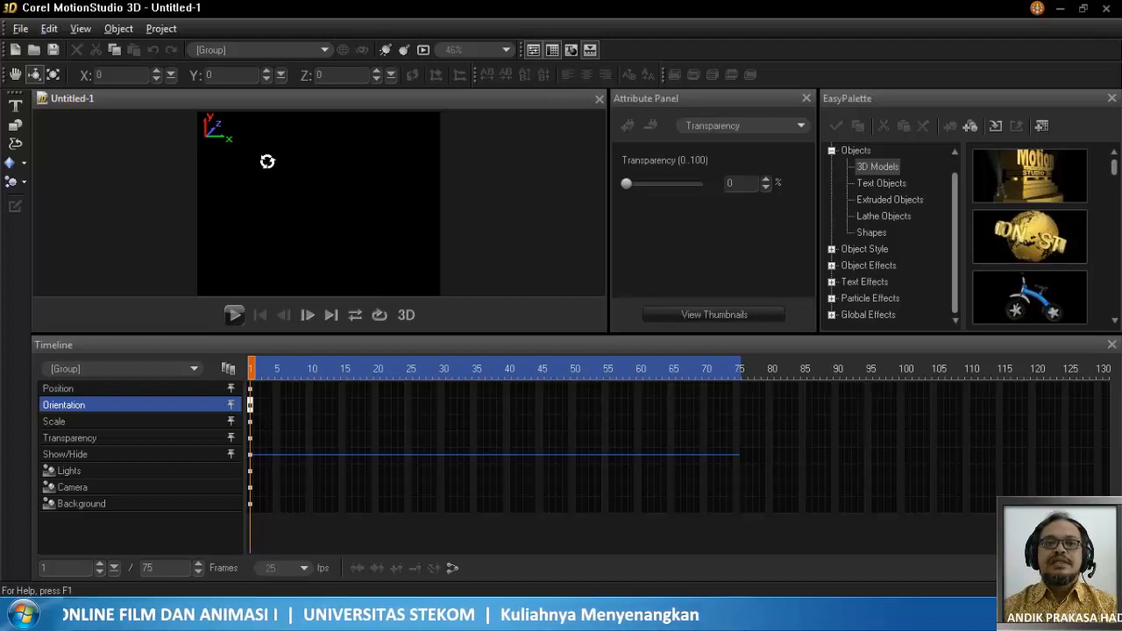
left_click(162, 31)
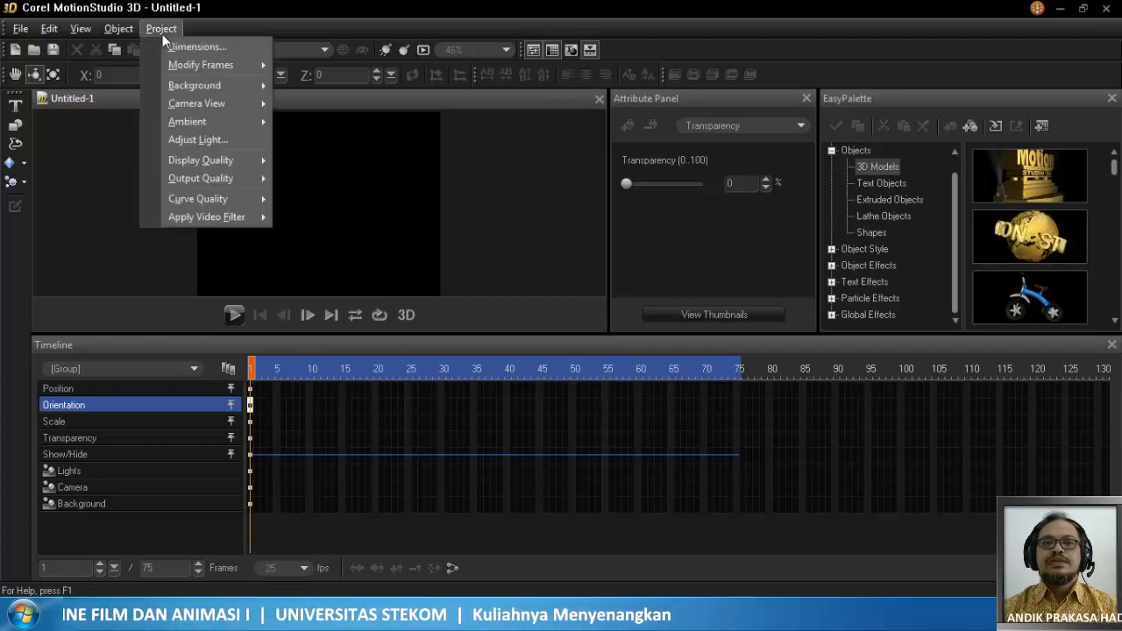
left_click(167, 46)
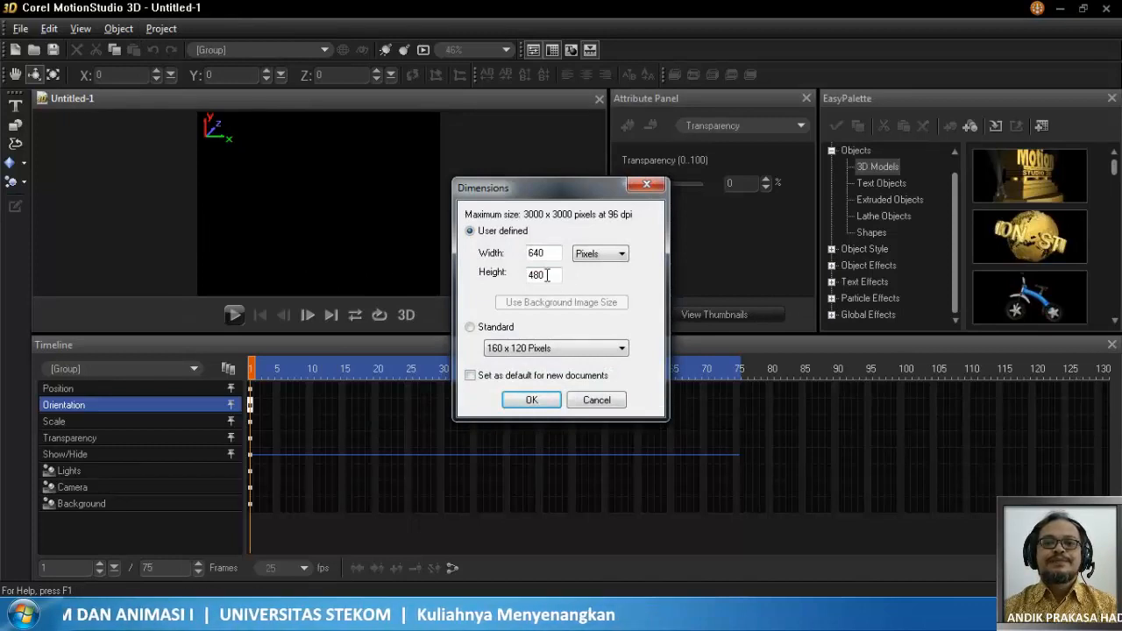
left_click(596, 399)
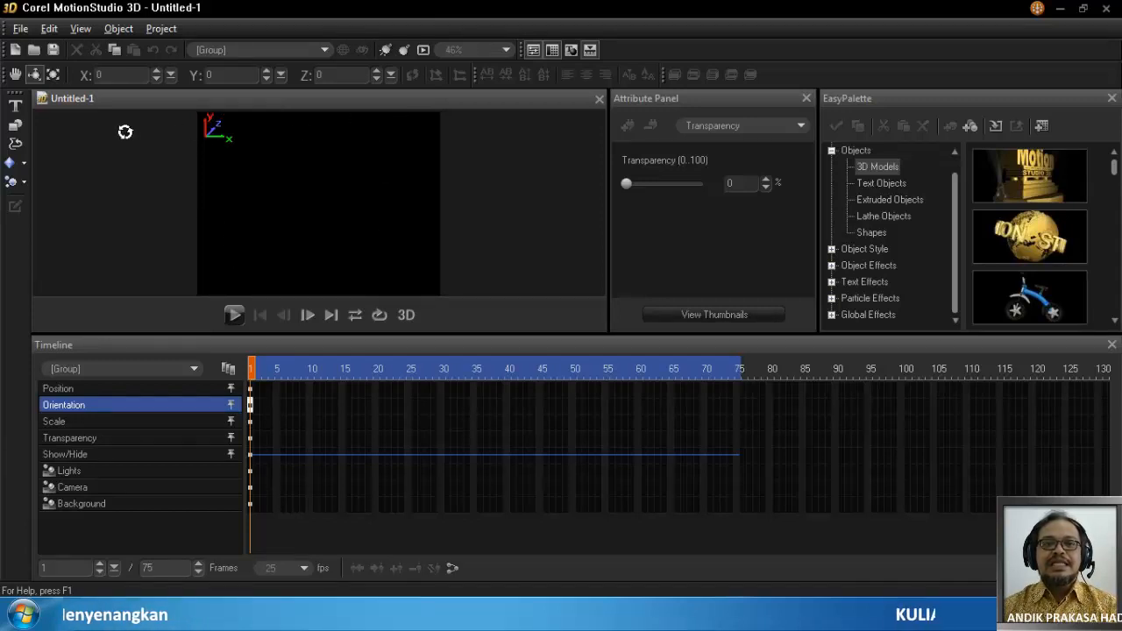
- Set the project's user-defined dimensions to 1280 x 720 pixels for the current document only
left_click(156, 33)
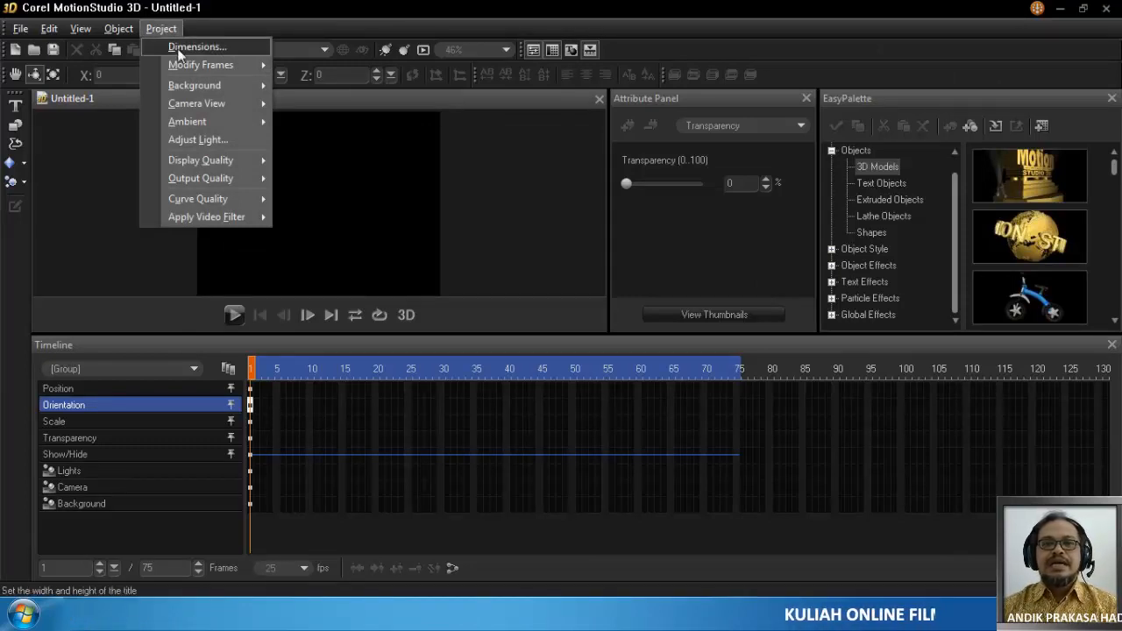
left_click(177, 48)
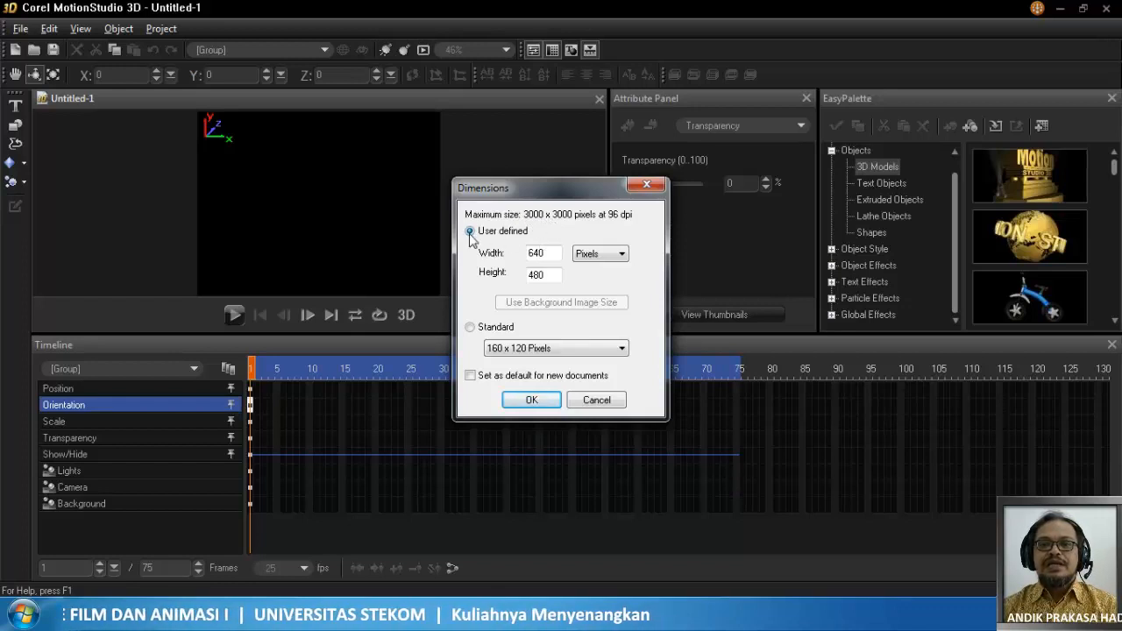
double_click(542, 255)
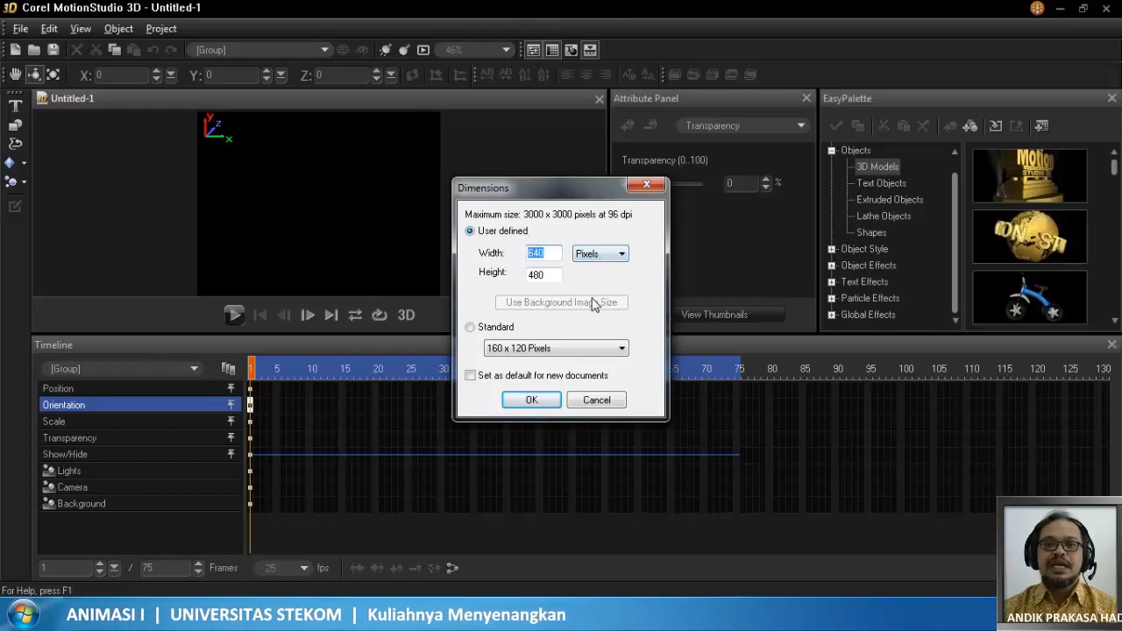
type("1280")
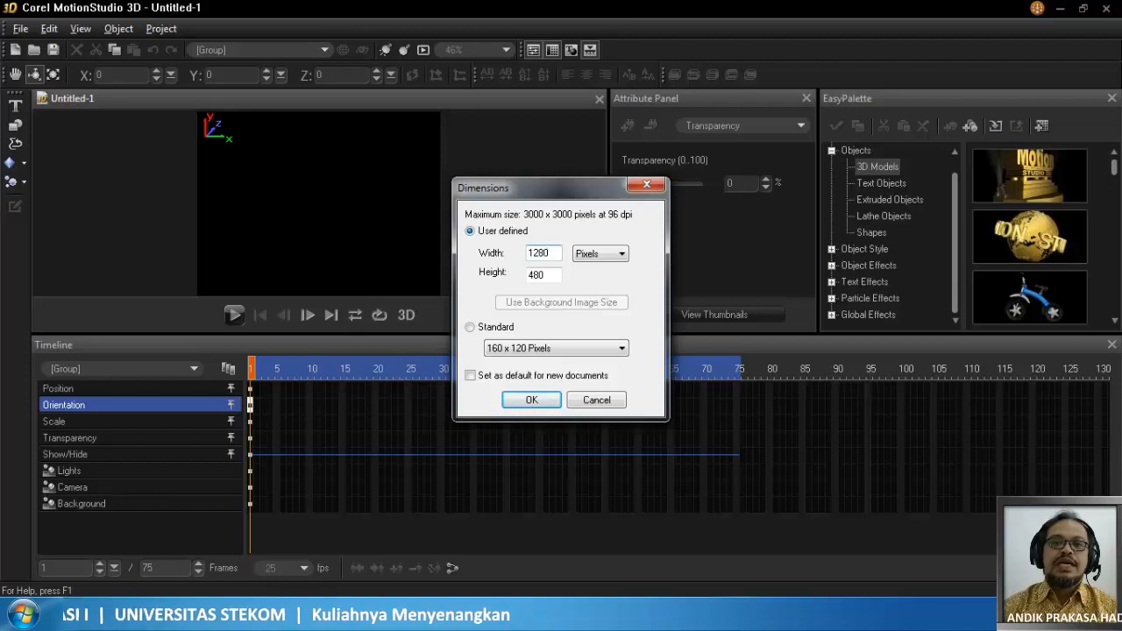
left_click(554, 276)
left_click_drag(554, 276, 520, 279)
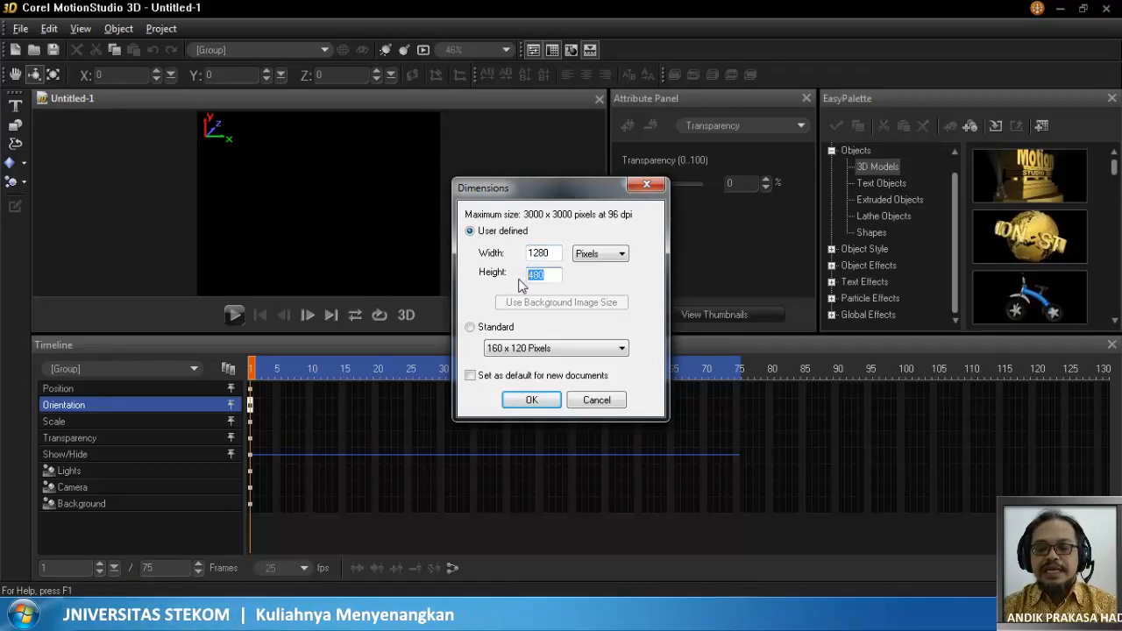
type("720")
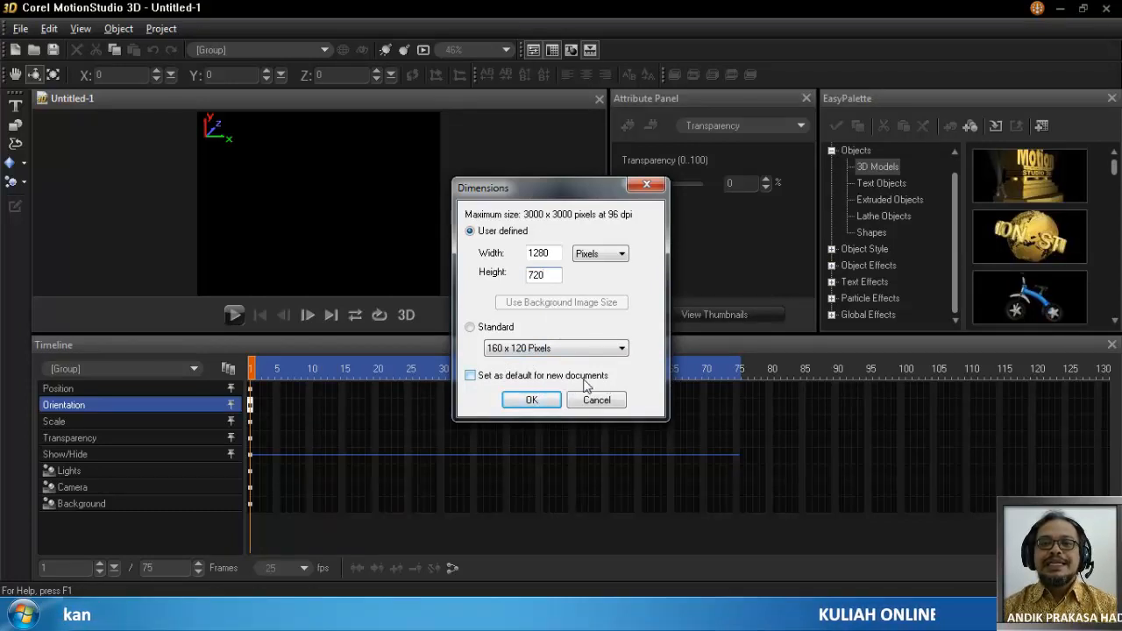
left_click(470, 376)
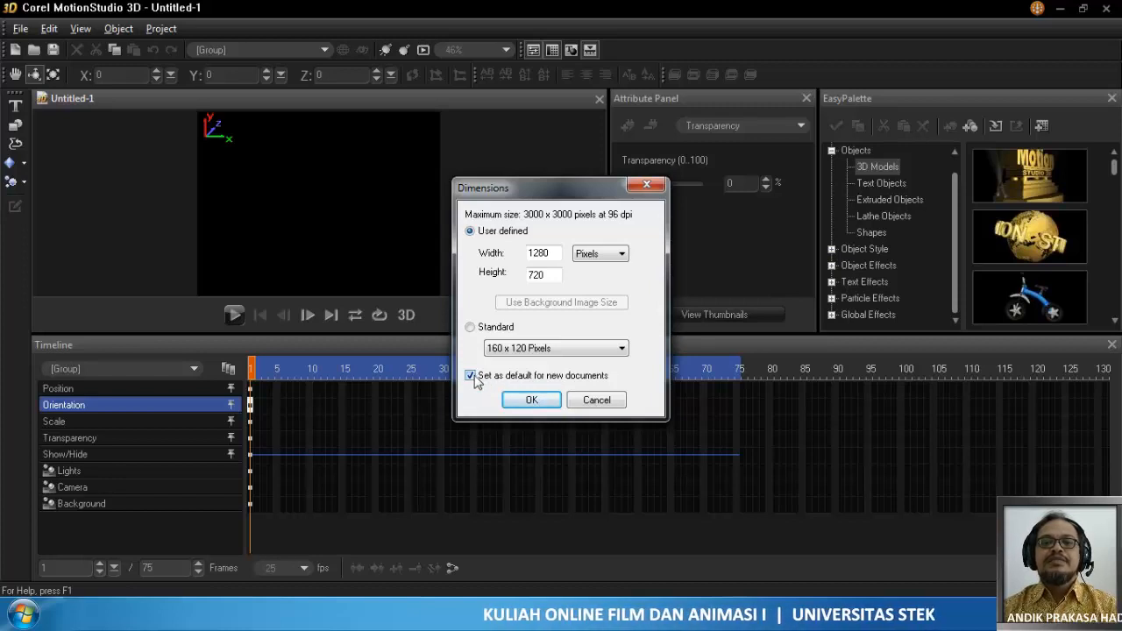
left_click(472, 378)
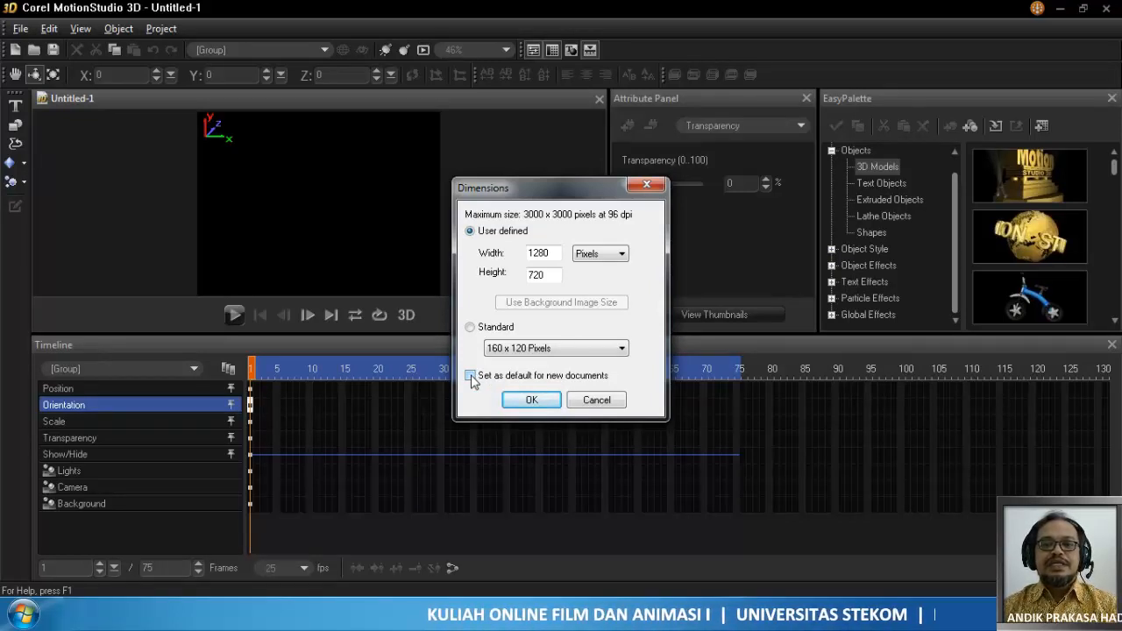
left_click(471, 377)
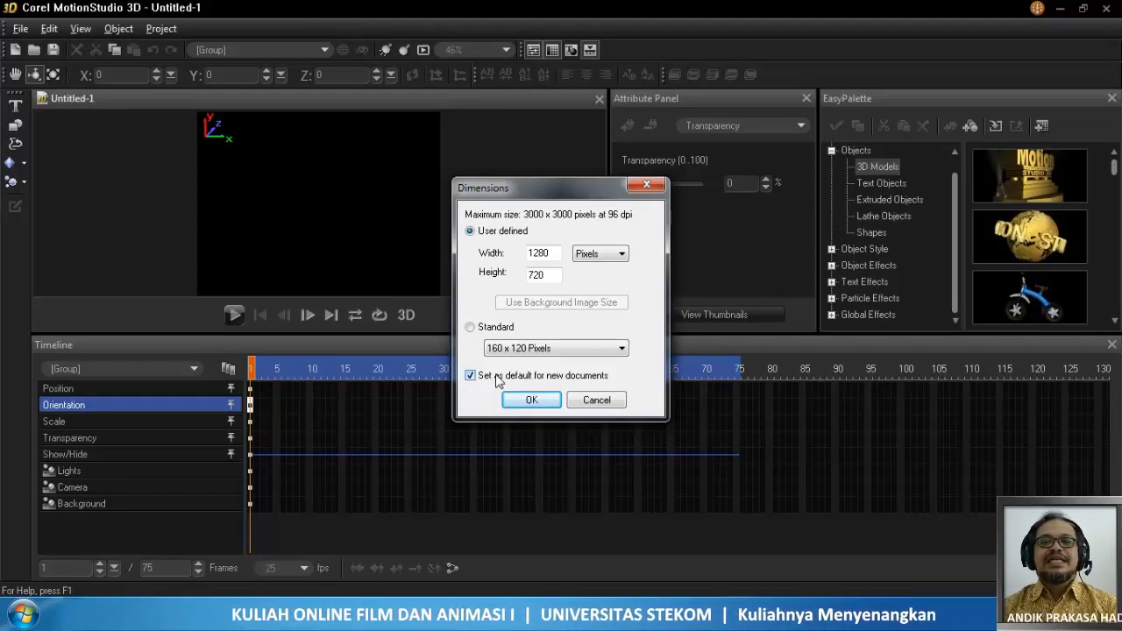
left_click(496, 377)
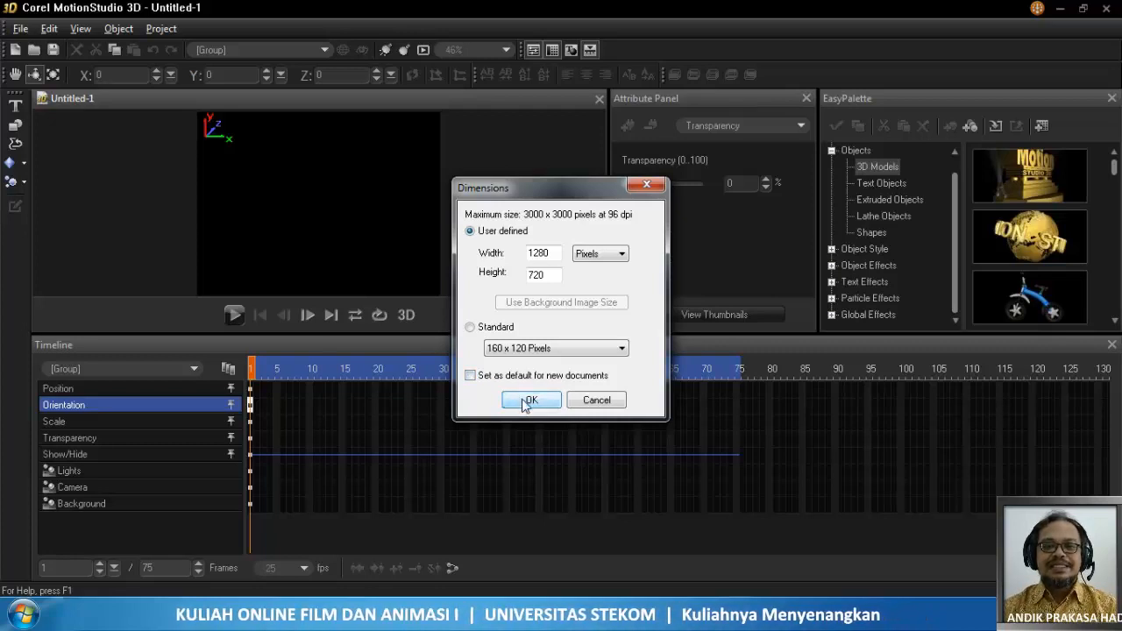
left_click(527, 401)
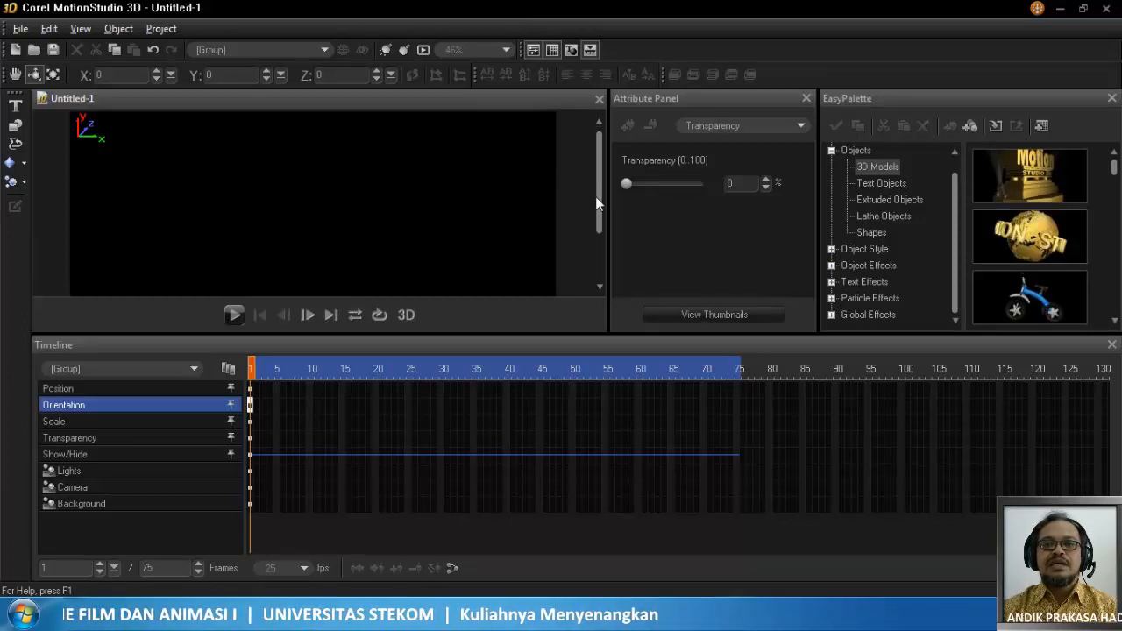
- Fit the entire project canvas inside the preview window
left_click_drag(595, 196, 610, 170)
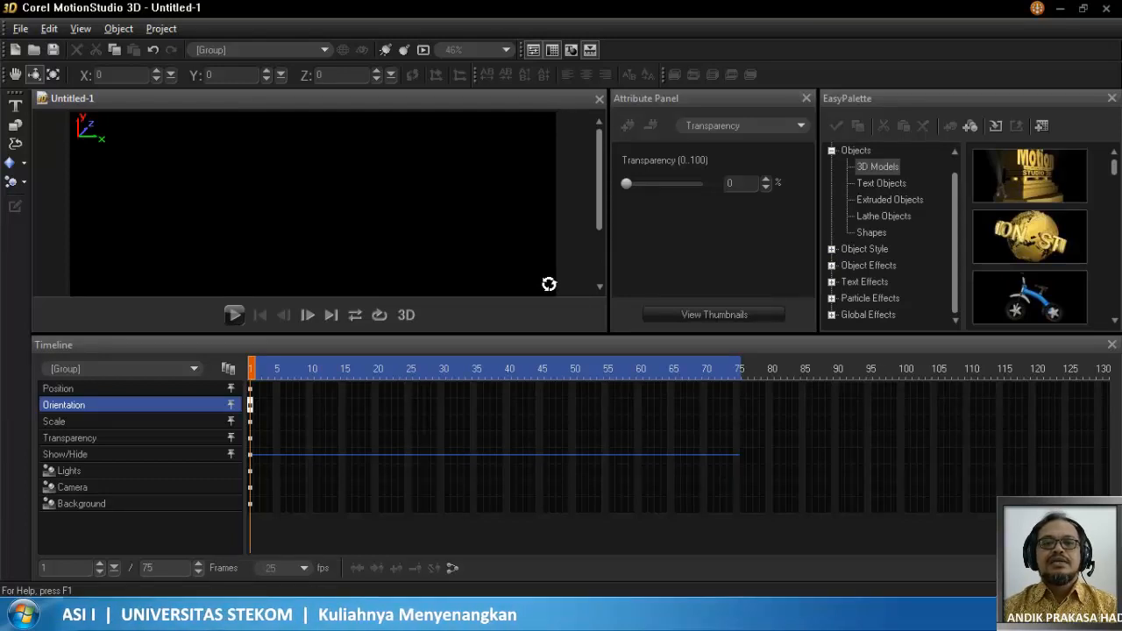
mouse_move(601, 215)
left_mouse_down()
mouse_move(608, 272)
mouse_move(612, 204)
left_mouse_up()
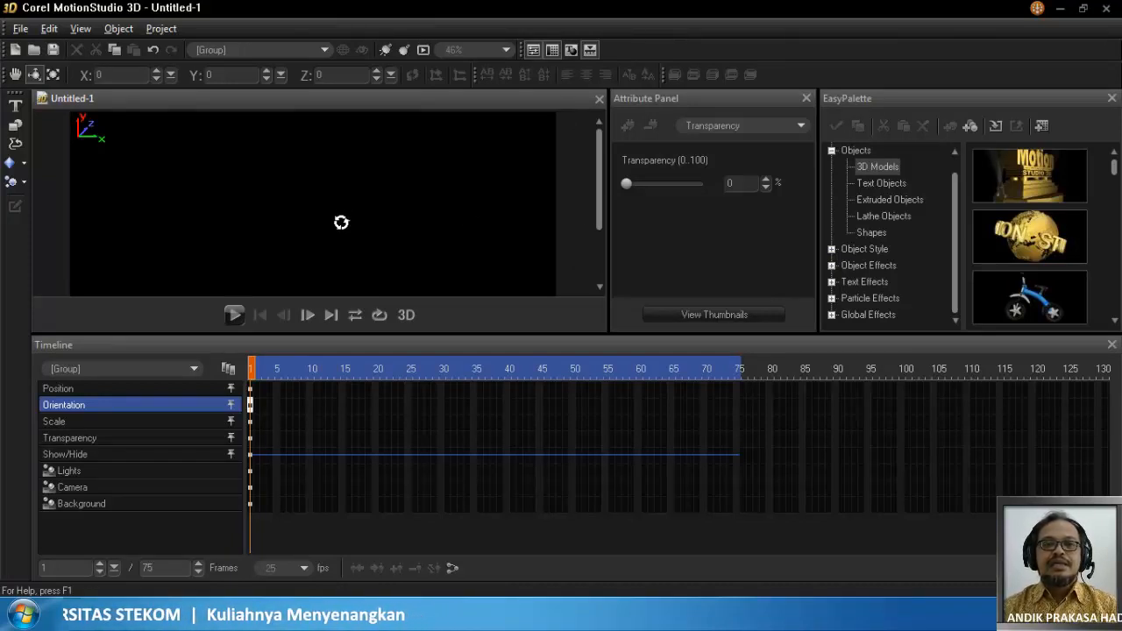
left_click(80, 30)
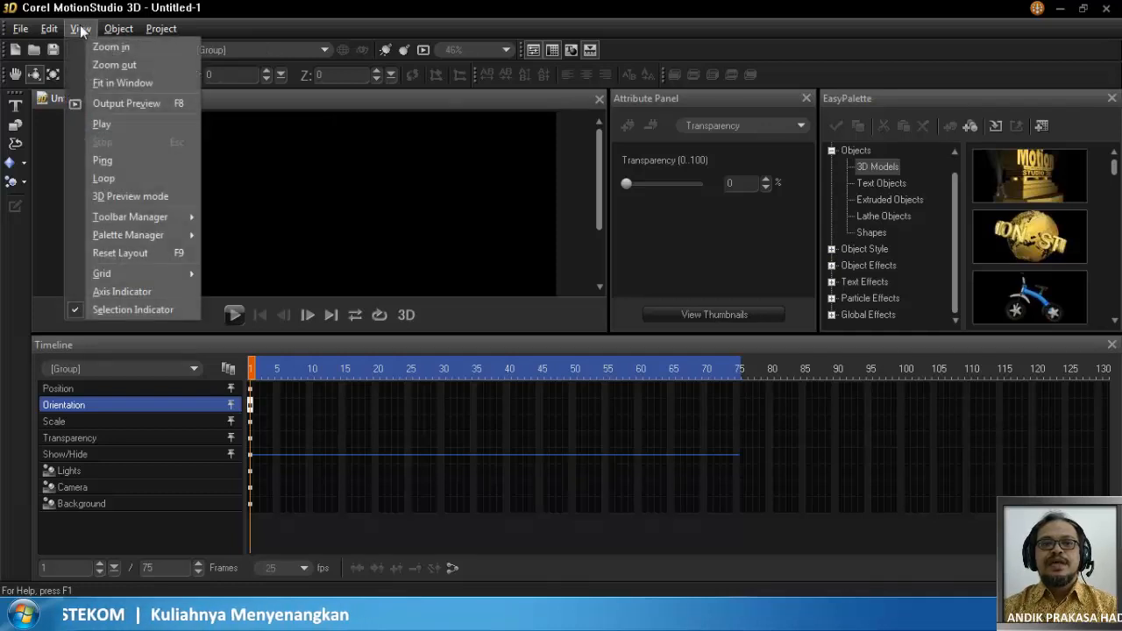
left_click(102, 86)
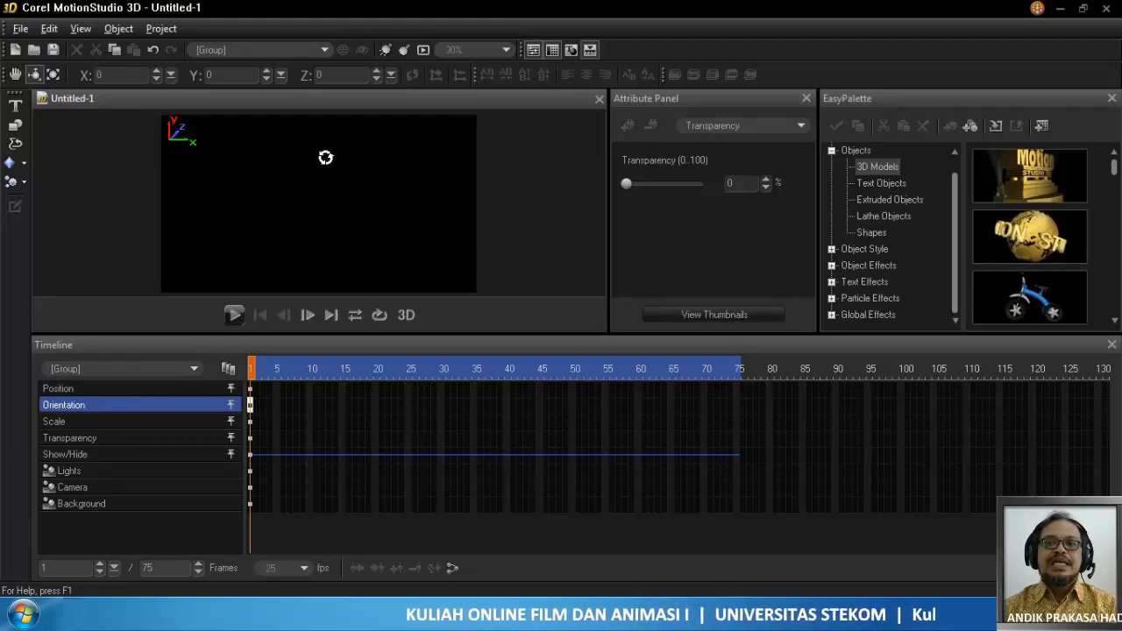
- Bring up the project's background color settings and pick pure green, #00FF00, from the green palette
left_click(162, 29)
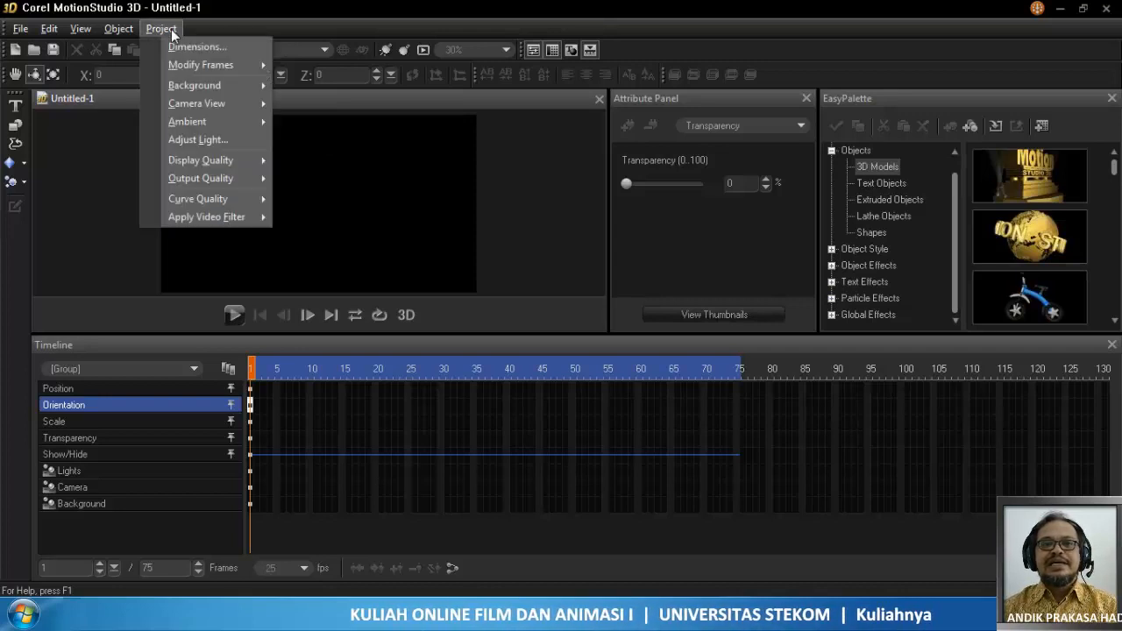
mouse_move(180, 87)
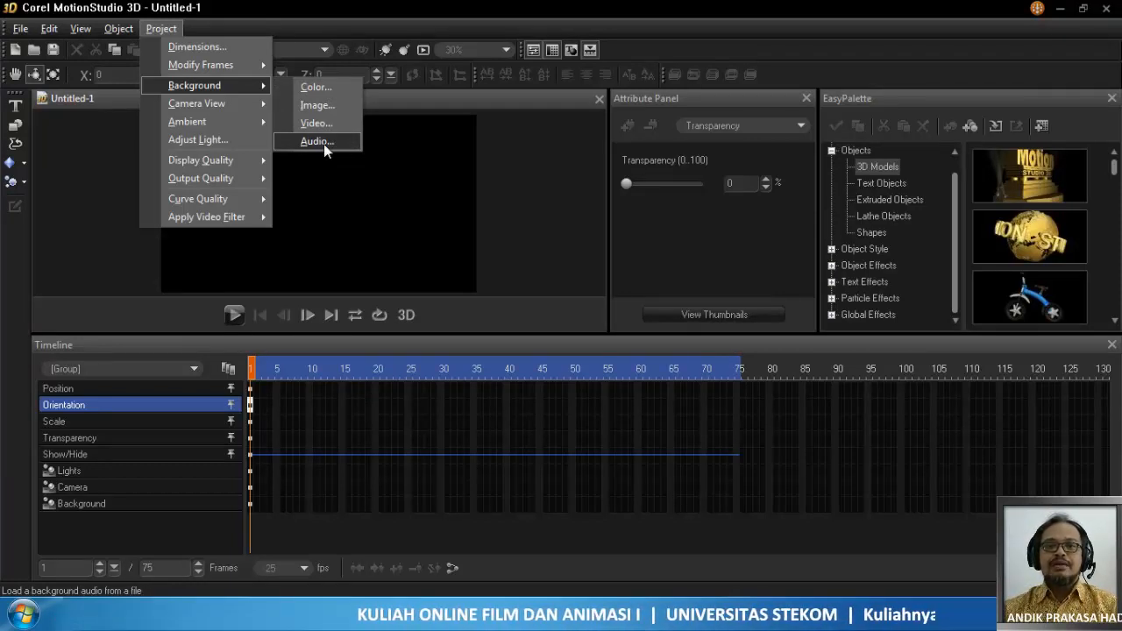
left_click(313, 89)
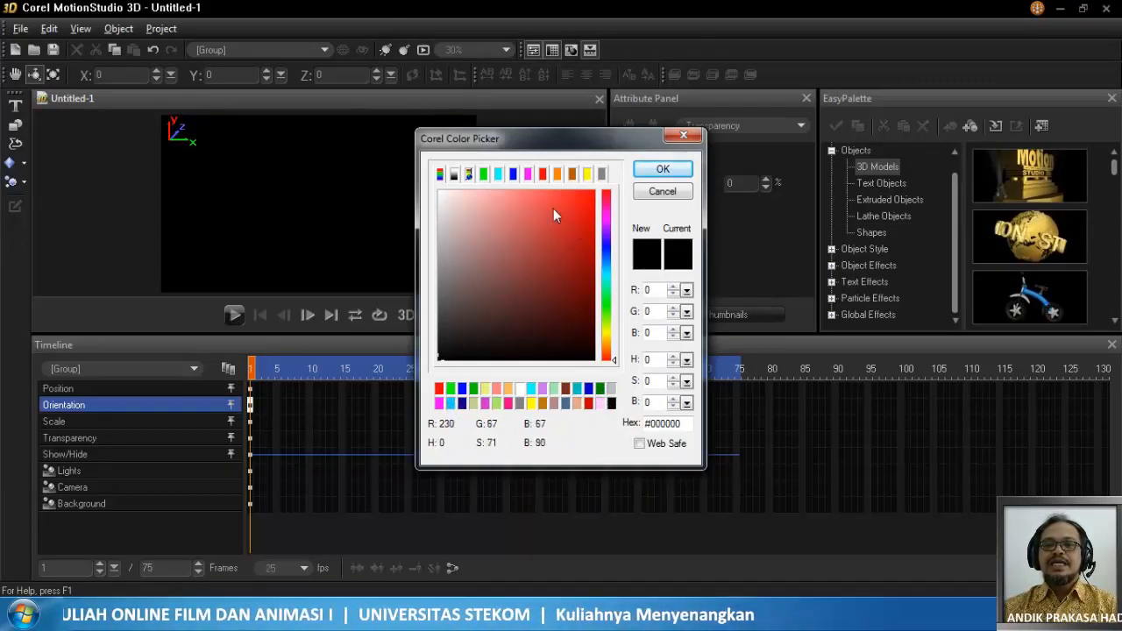
left_click_drag(545, 245, 590, 213)
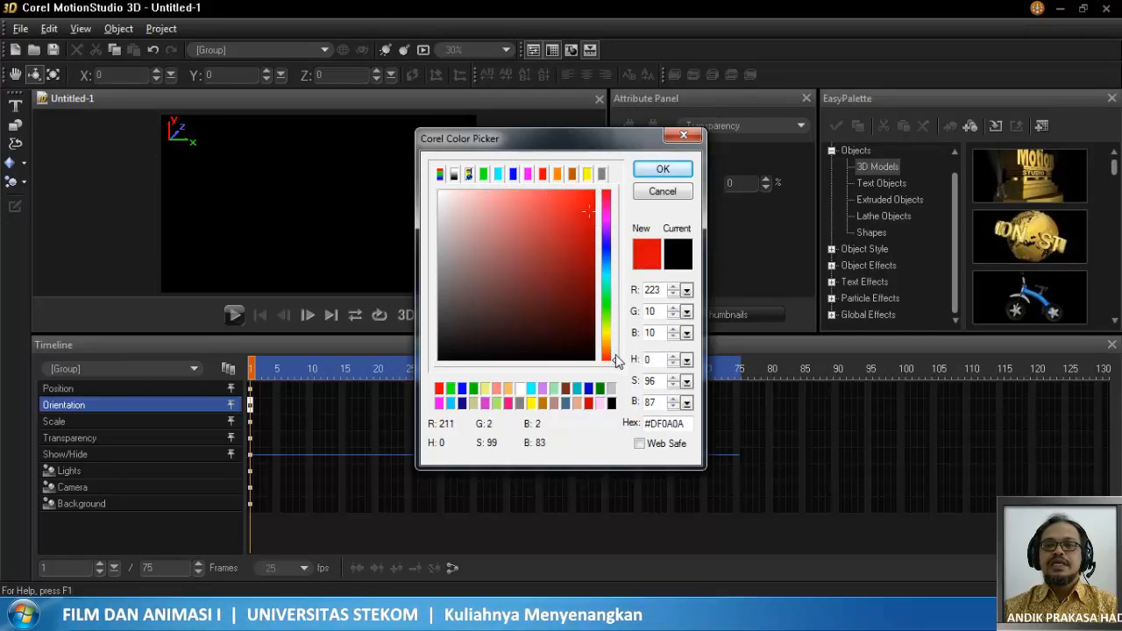
mouse_move(615, 361)
left_mouse_down()
mouse_move(620, 193)
mouse_move(613, 318)
mouse_move(621, 283)
mouse_move(621, 297)
left_mouse_up()
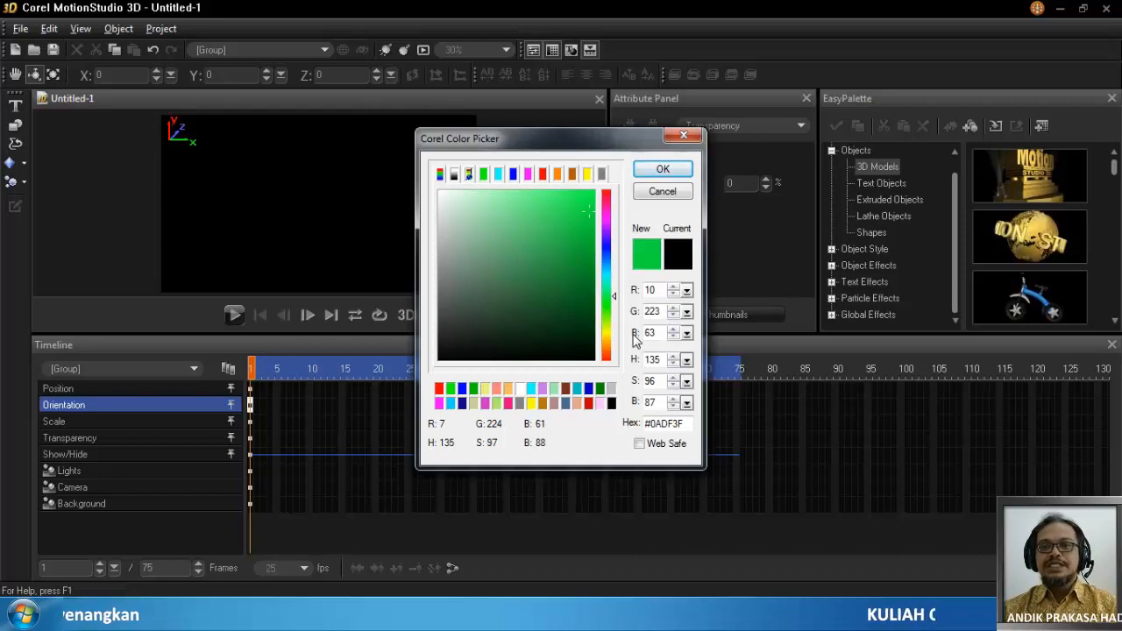
left_click(482, 174)
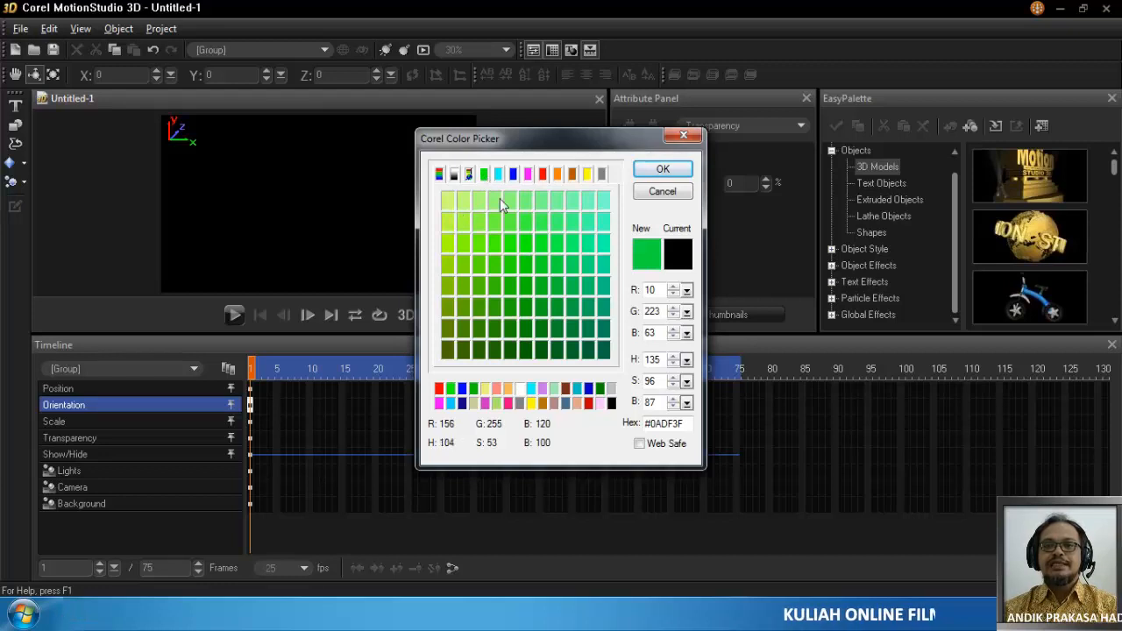
left_click(521, 246)
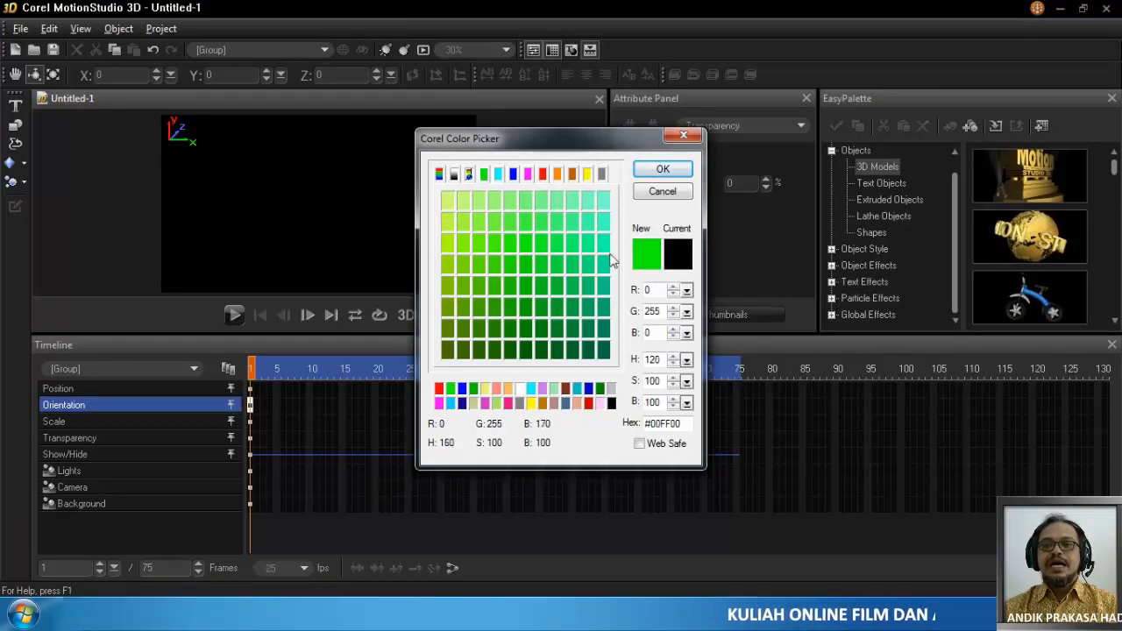
- Pick the red swatch for the background color and redefine it numerically with R 0 and G 255
left_click(658, 290)
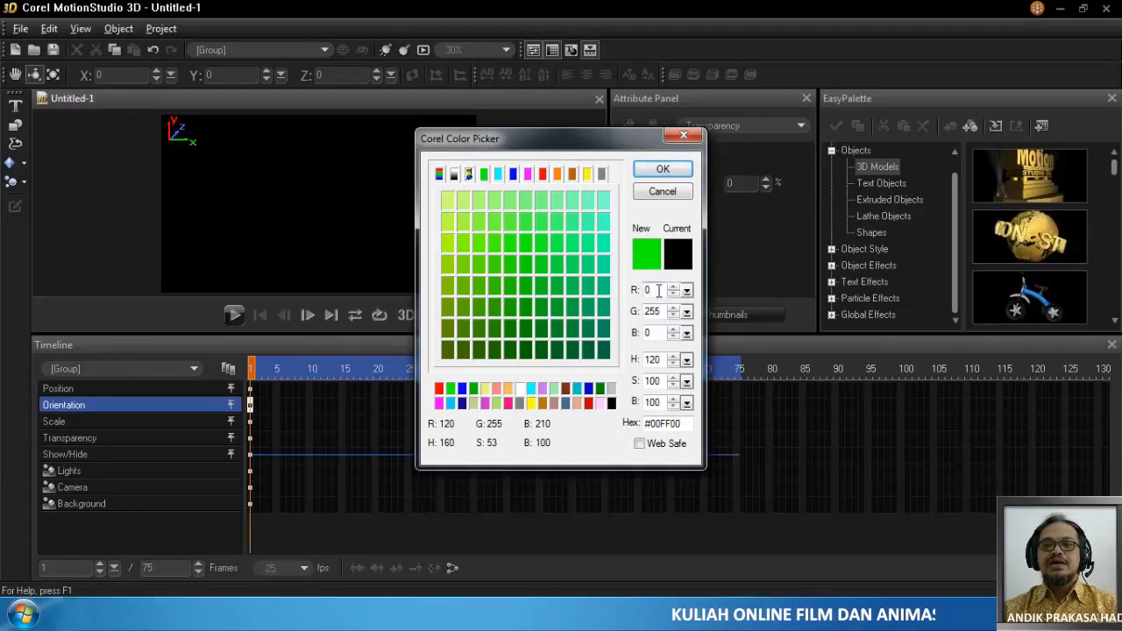
left_click(440, 389)
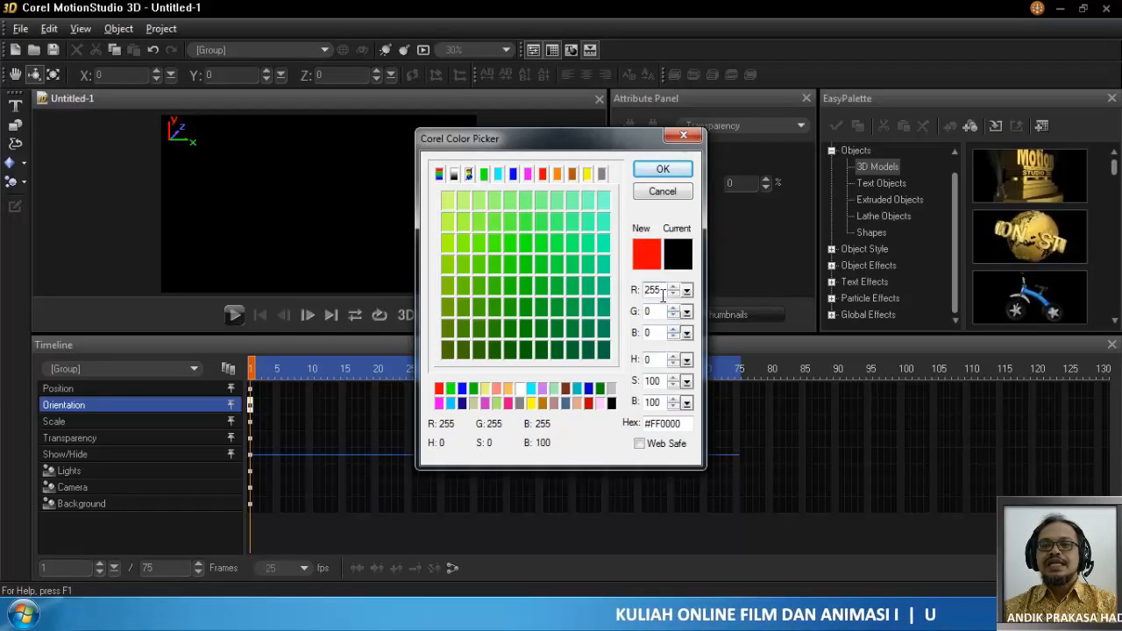
left_click_drag(658, 290, 636, 298)
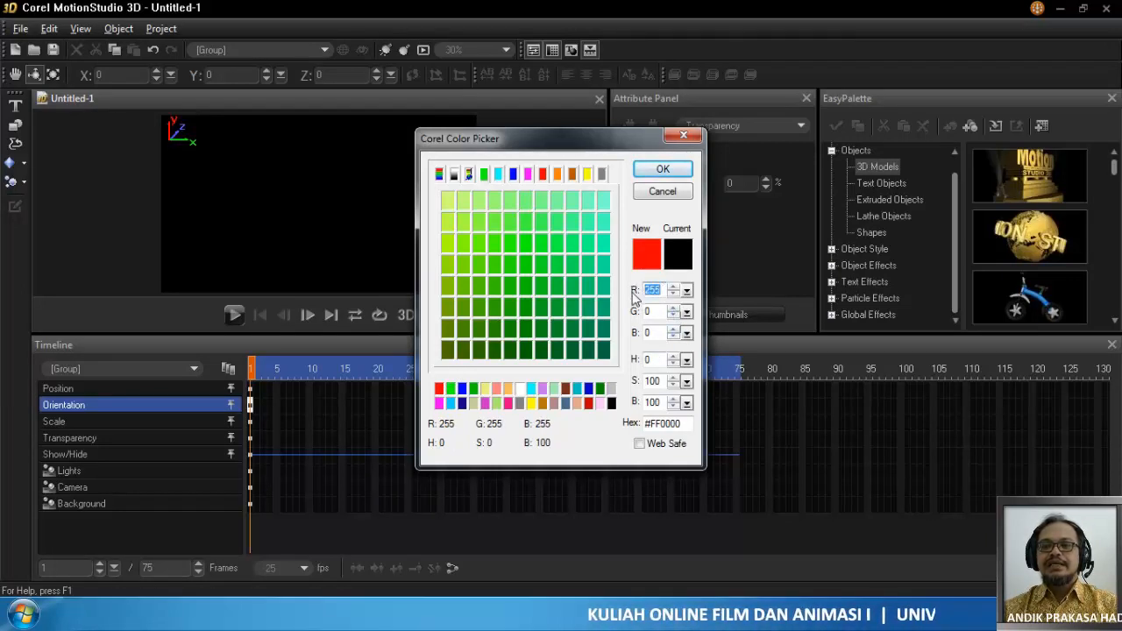
type("0")
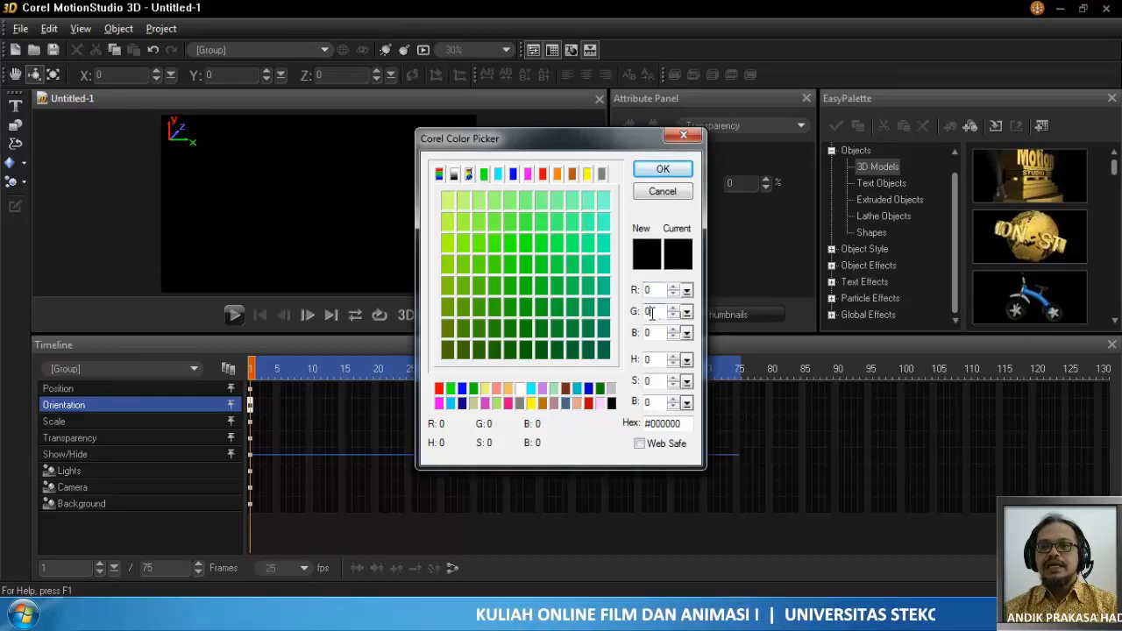
double_click(653, 311)
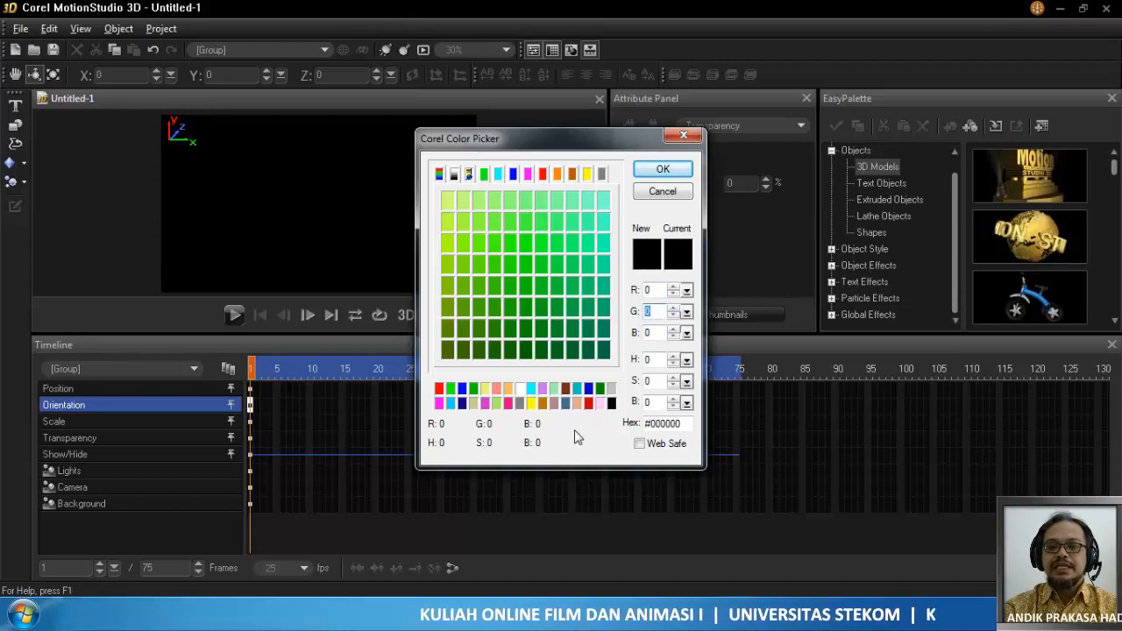
type("255")
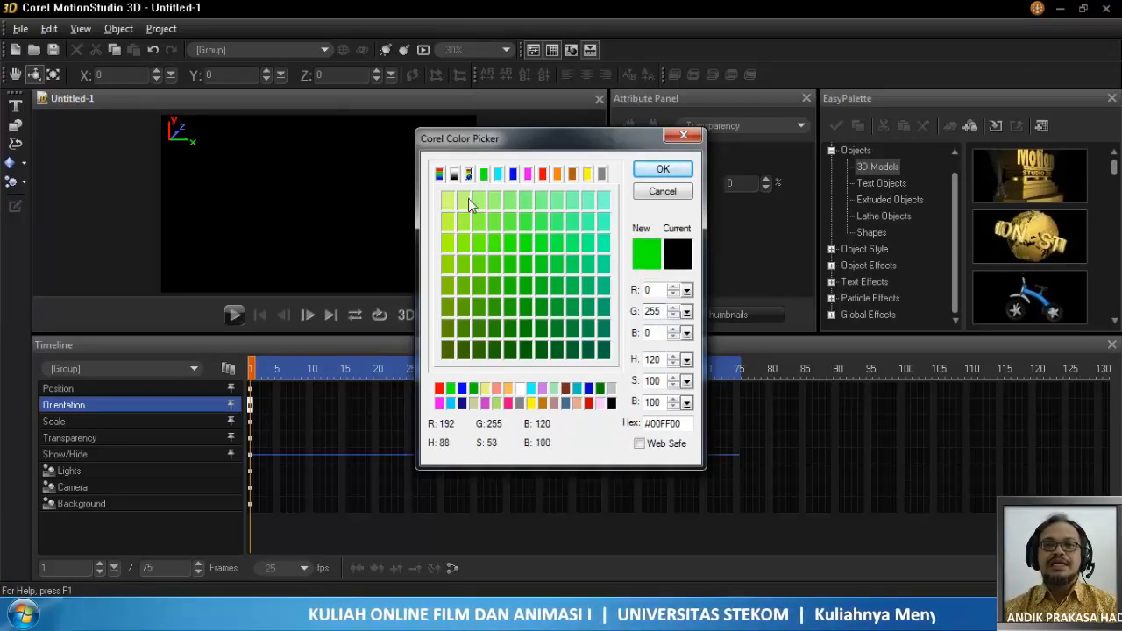
- Show the full-spectrum color field and shift the picked green's hue to 116
left_click(439, 173)
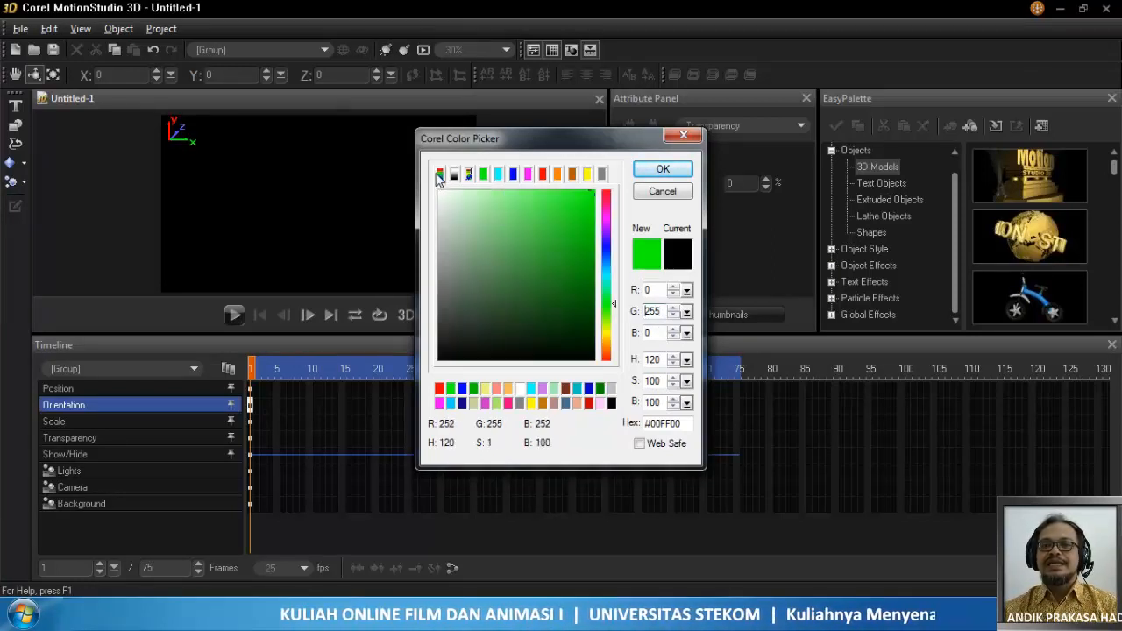
left_click_drag(558, 241, 621, 185)
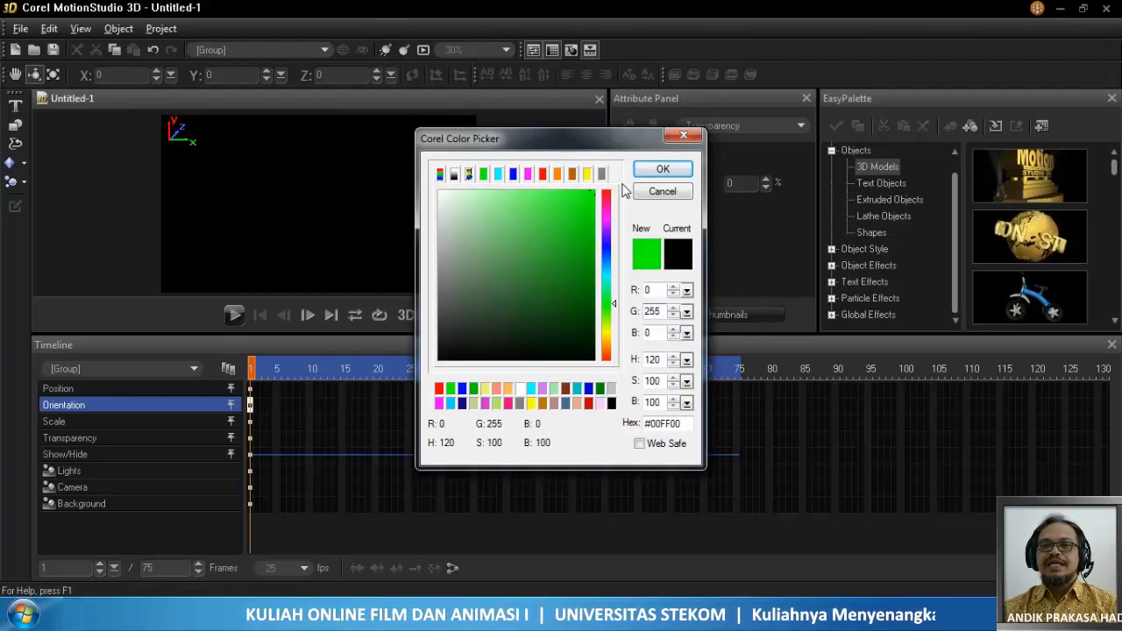
left_click(614, 300)
left_click_drag(616, 307, 616, 308)
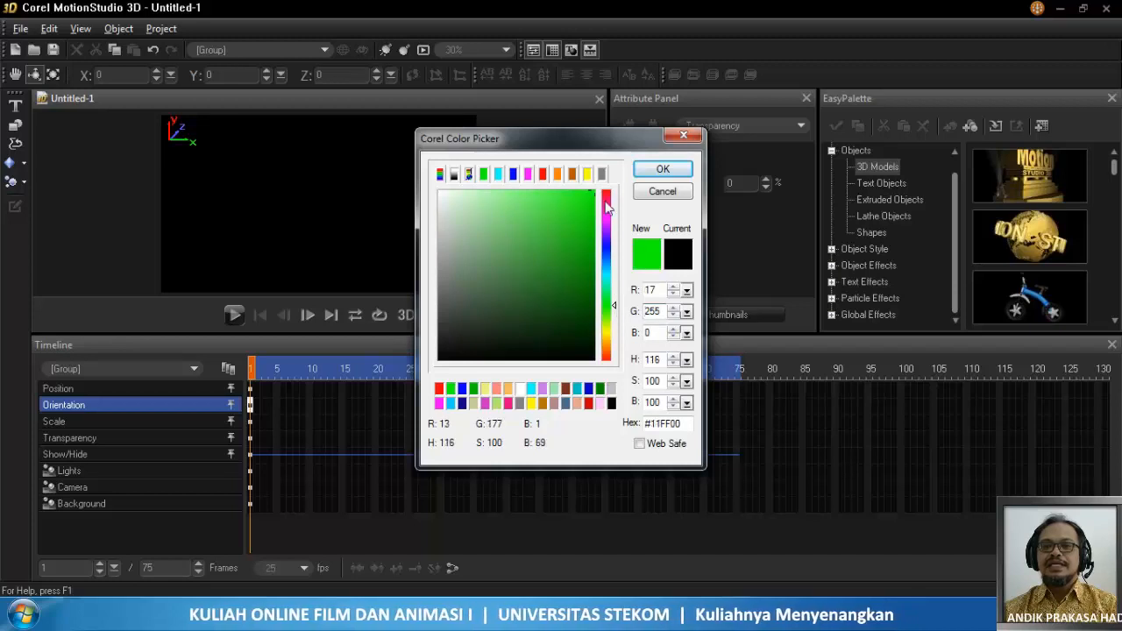
- Set the color's R value to 0 and apply #00FF00 as the background, with Color as the background mode
double_click(649, 290)
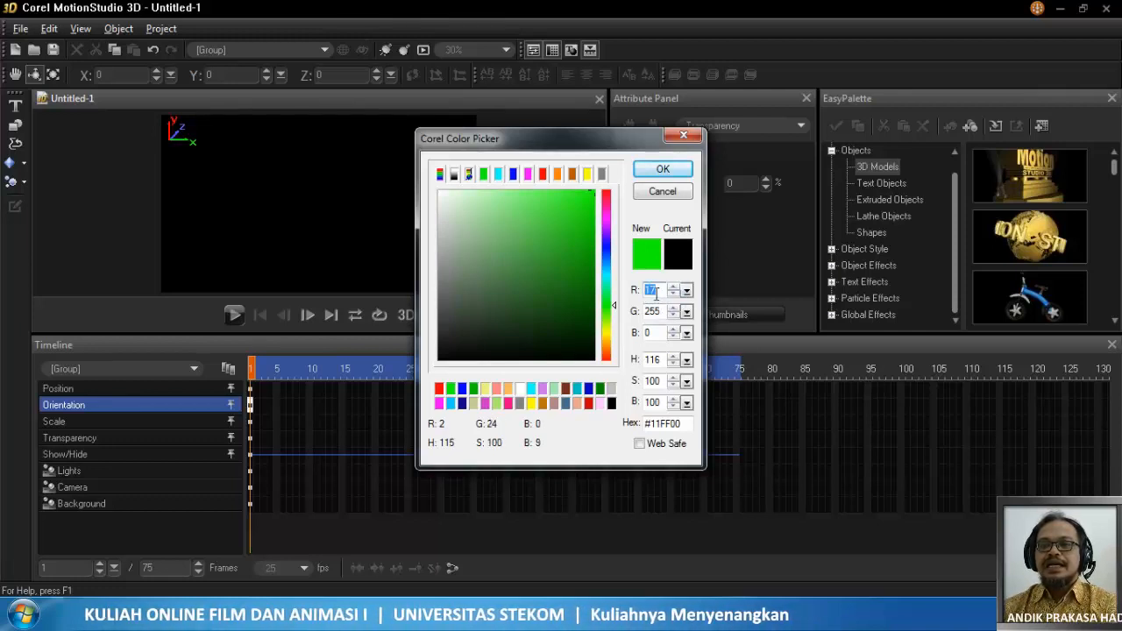
type("0")
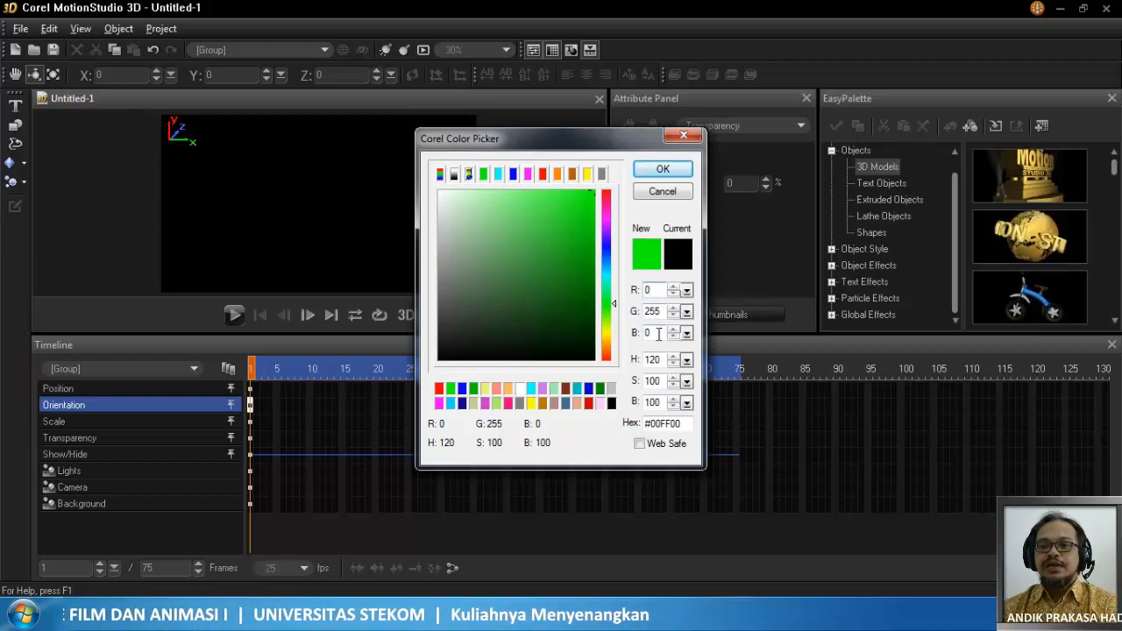
left_click(687, 312)
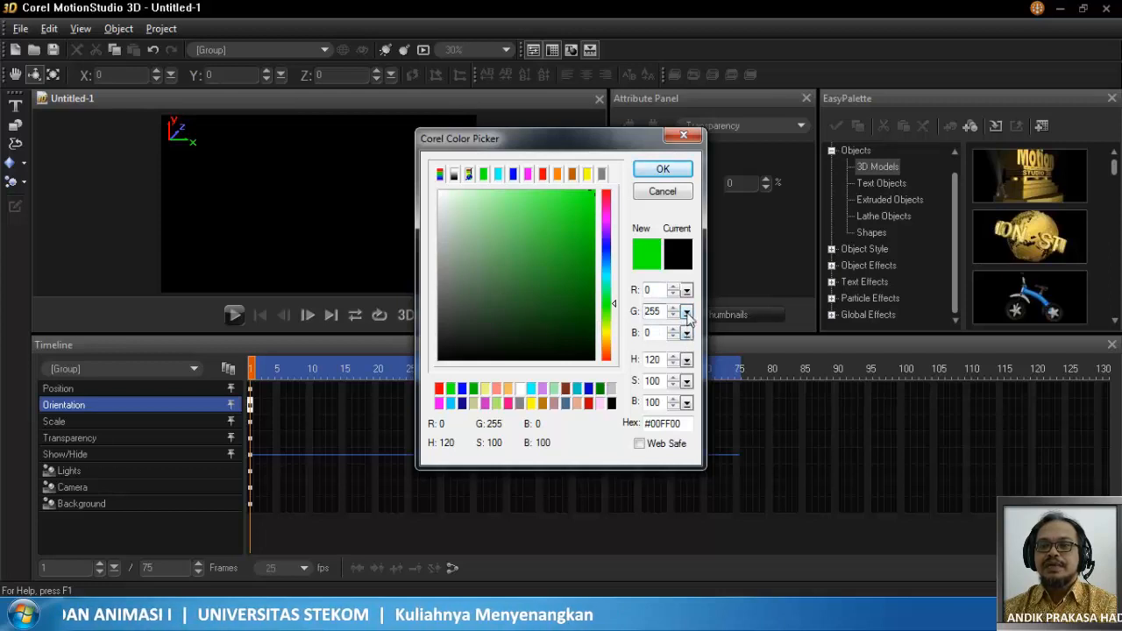
left_click_drag(686, 313, 708, 359)
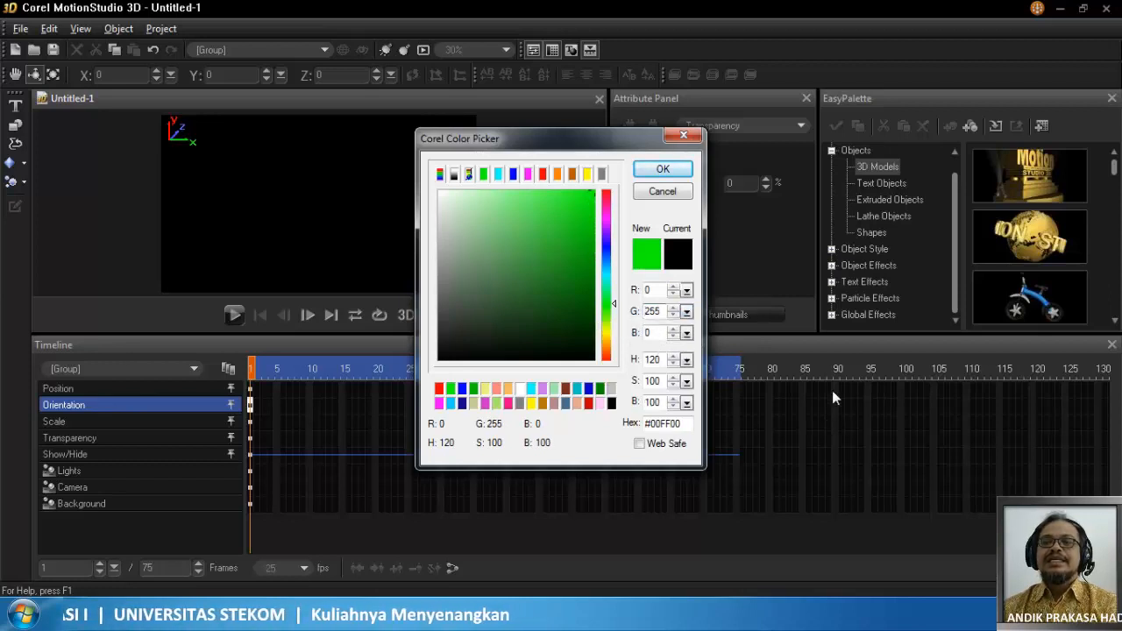
left_click(664, 169)
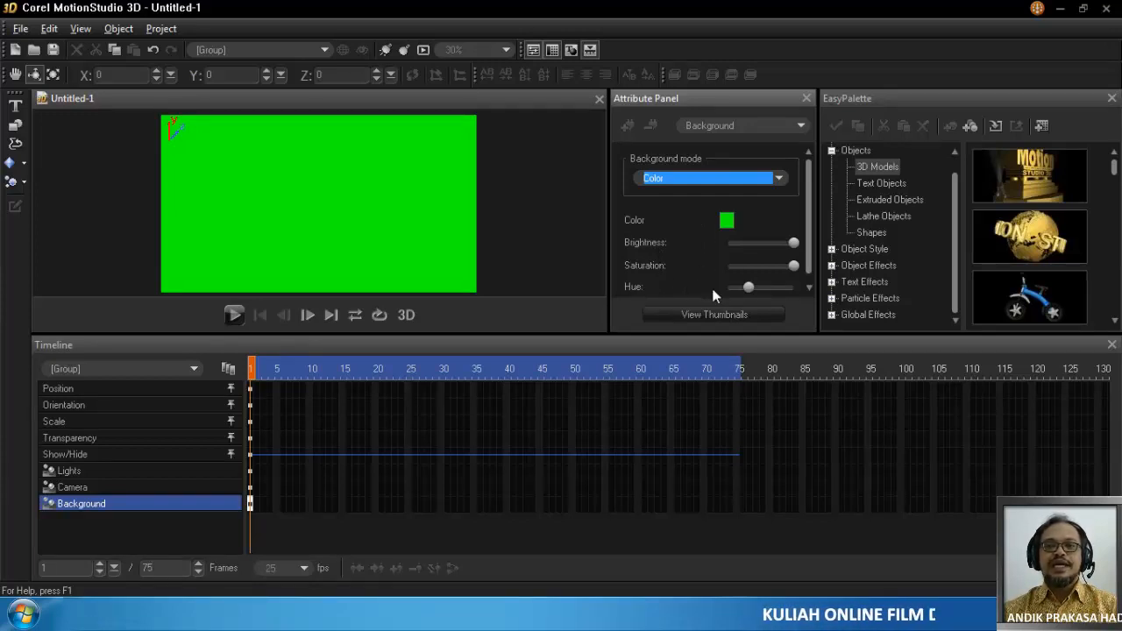
left_click(779, 179)
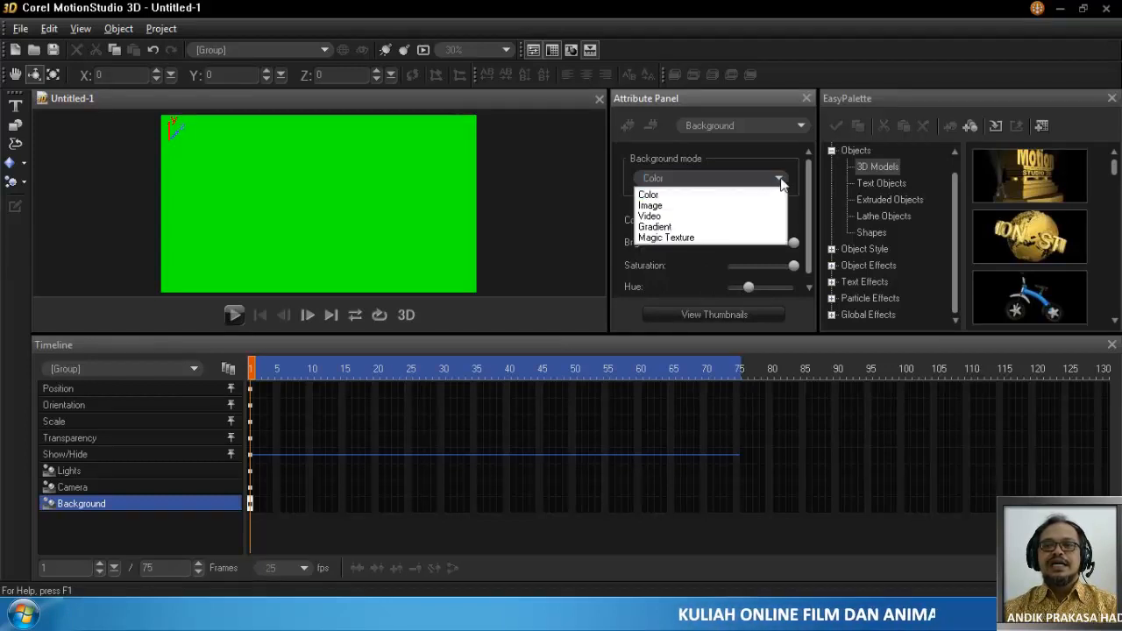
left_click(645, 195)
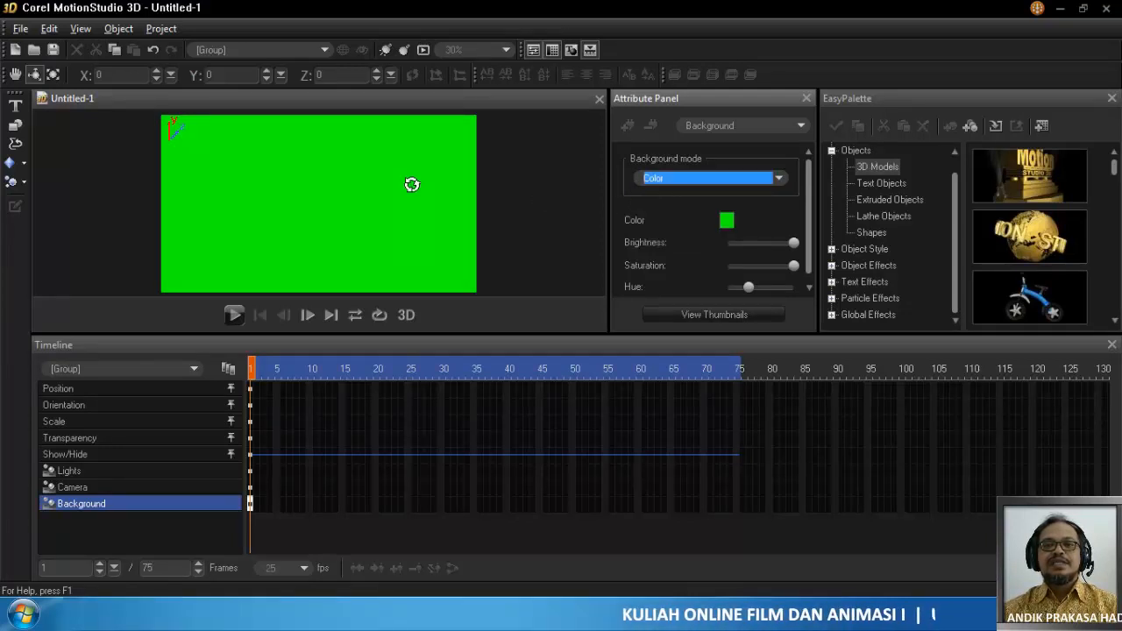
- Create a second new project and set its user-defined dimensions to 1280 x 720 pixels
left_click(19, 28)
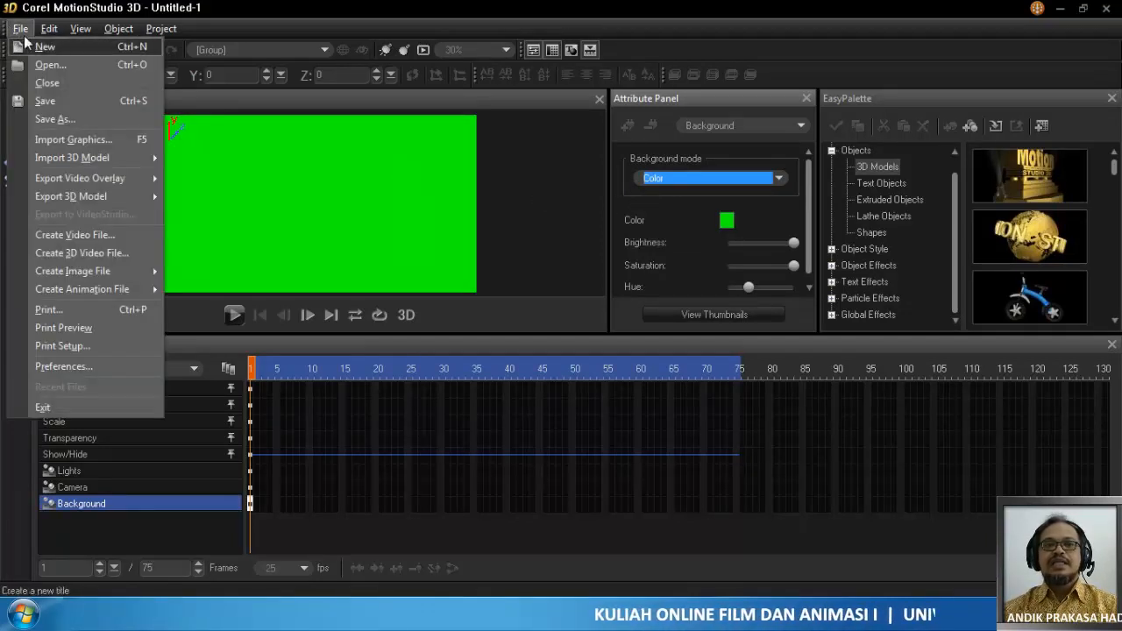
left_click(35, 42)
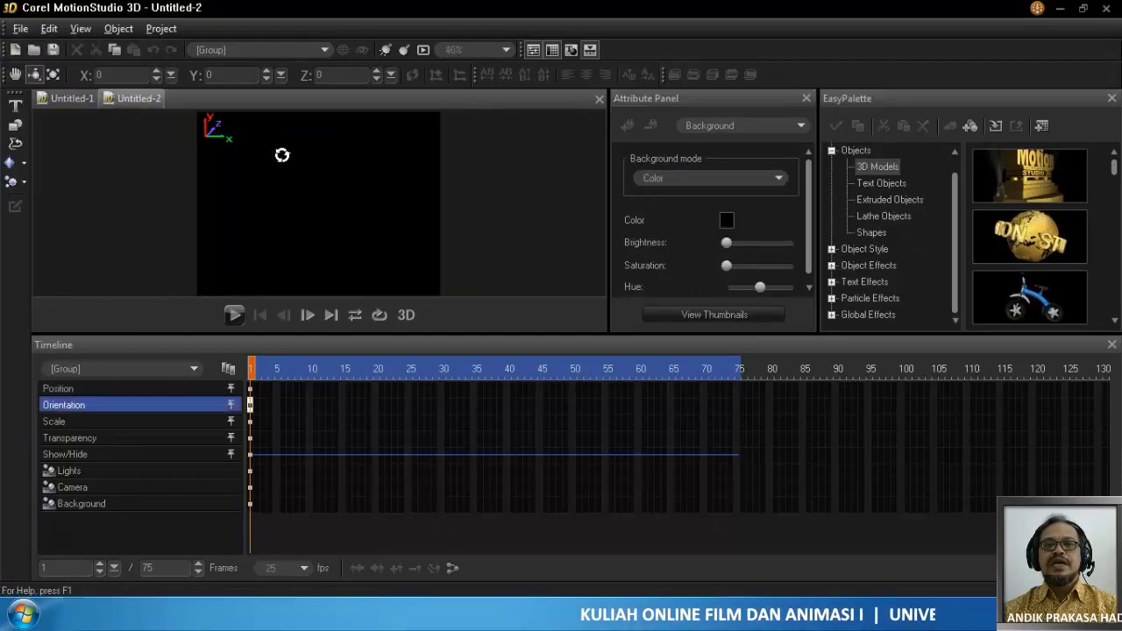
left_click(154, 29)
left_click(167, 47)
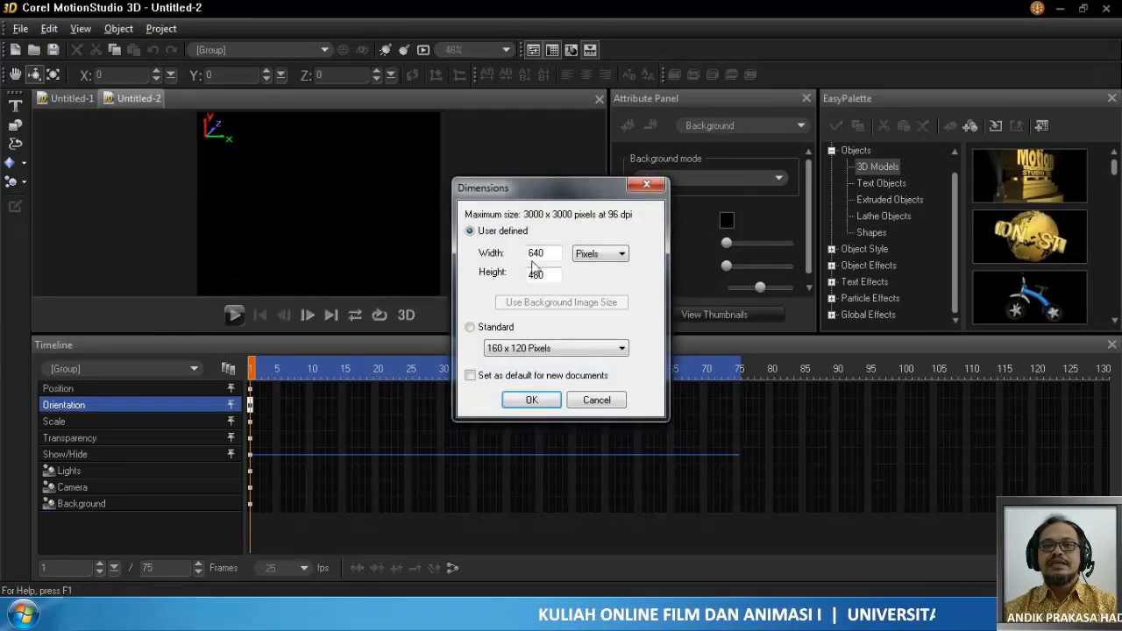
left_click_drag(547, 253, 519, 253)
type("1280")
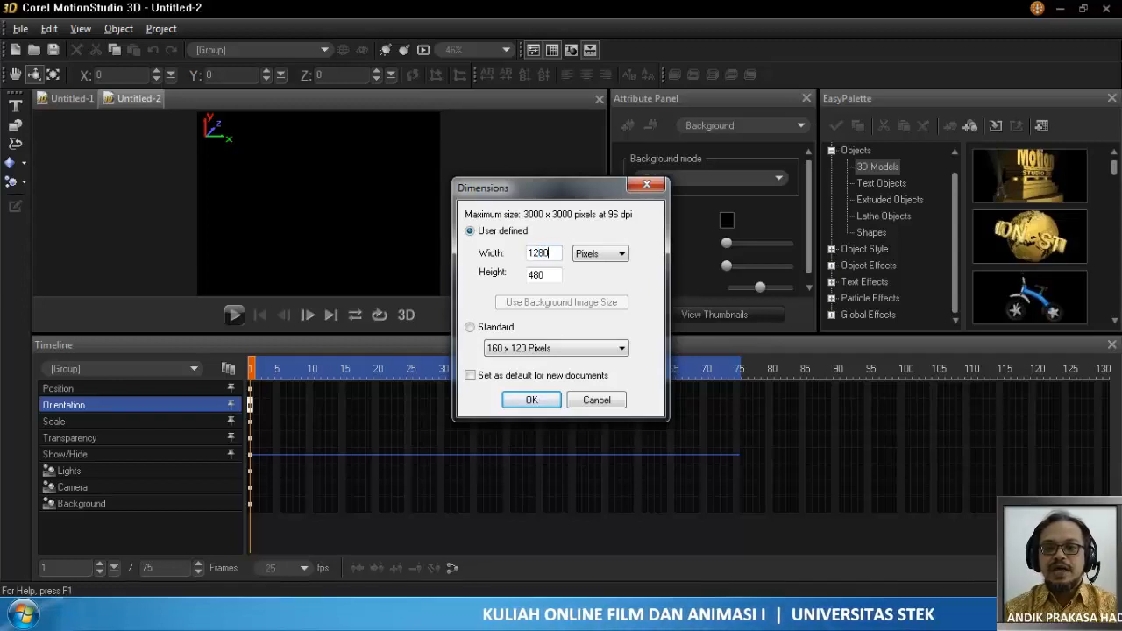
key("Tab")
type("7")
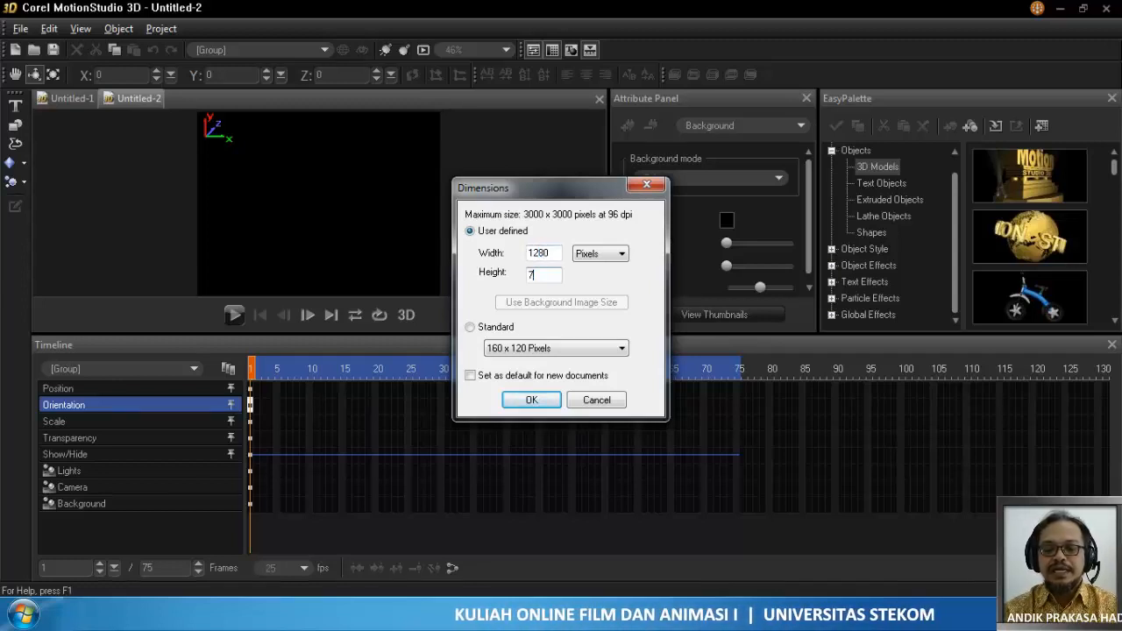
left_click(531, 400)
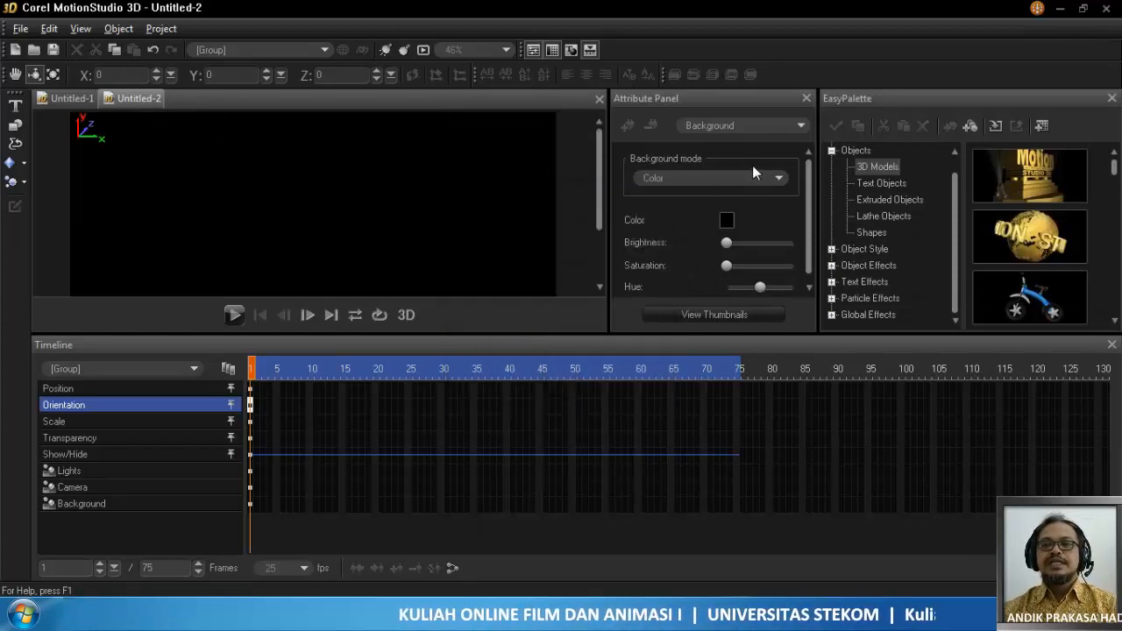
- Give the new project a Color-mode background using the bright green swatch, and fit the entire canvas in the preview
left_click(767, 129)
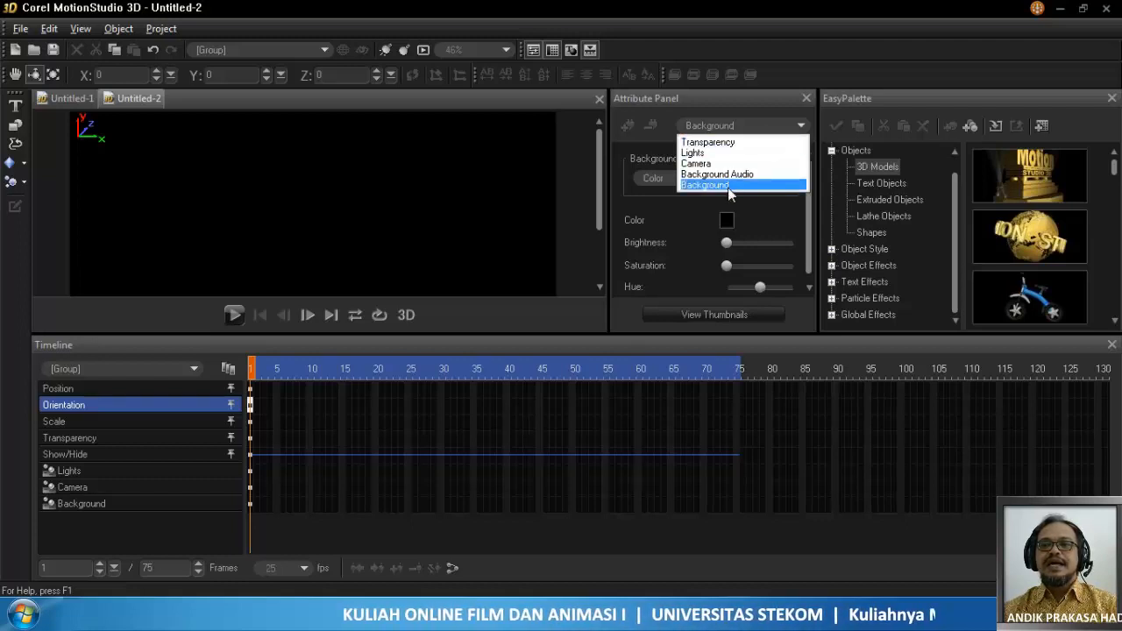
left_click(727, 186)
left_click(764, 177)
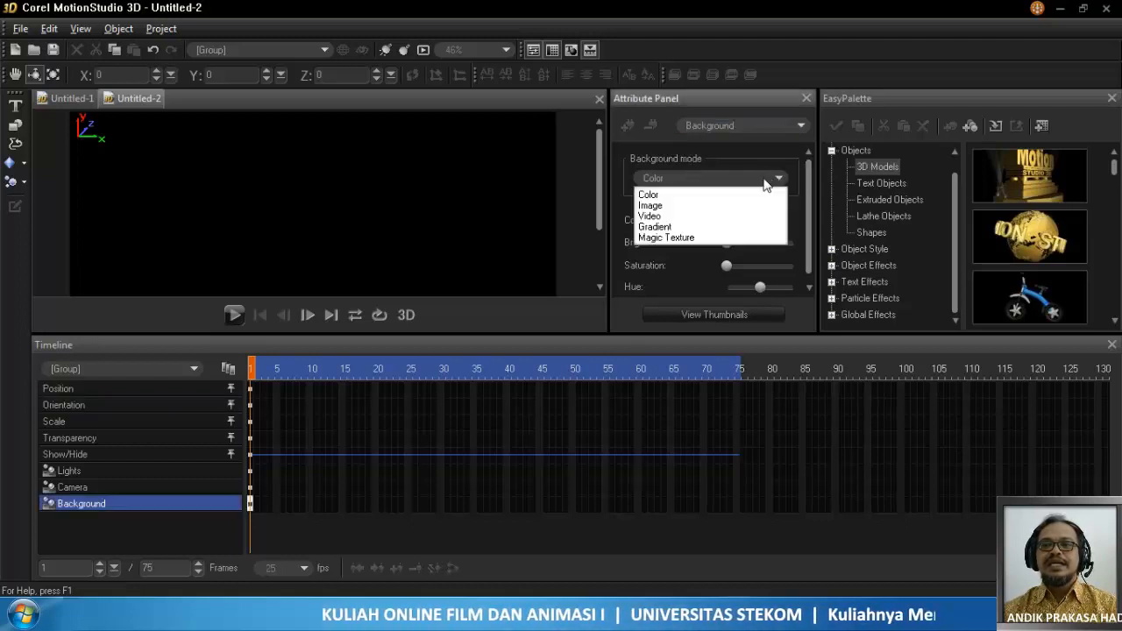
left_click(686, 199)
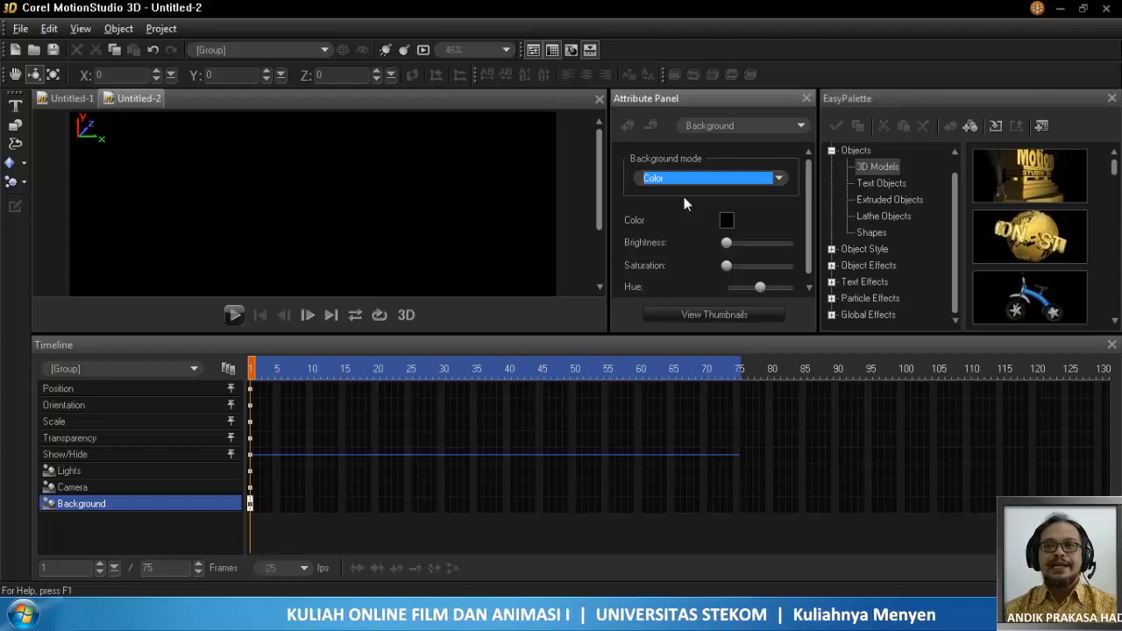
left_click(726, 221)
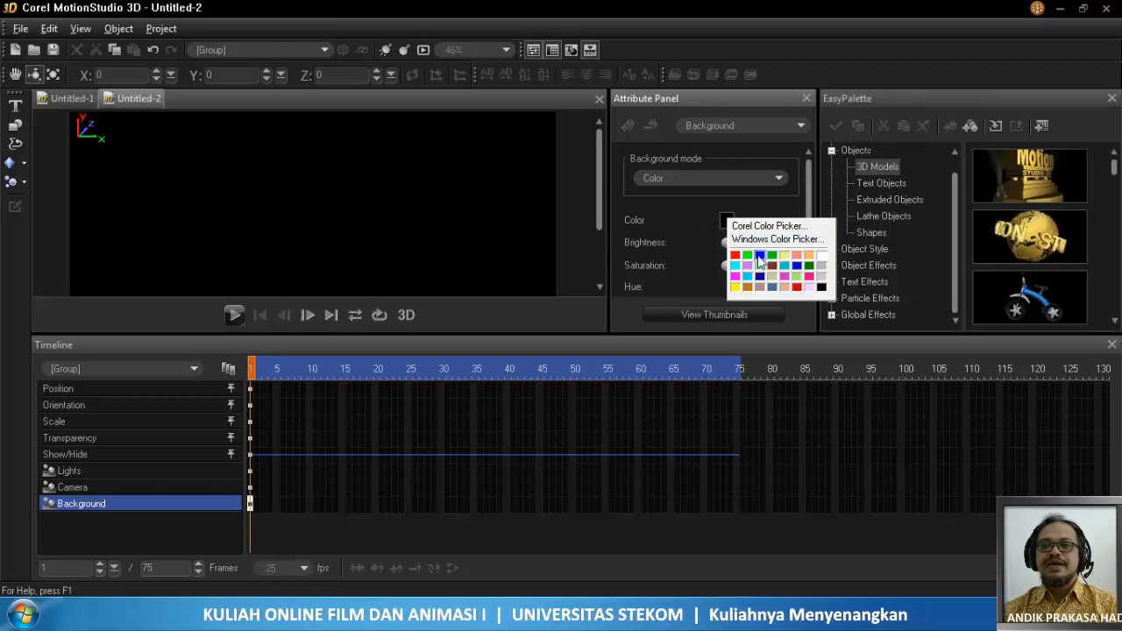
left_click(747, 254)
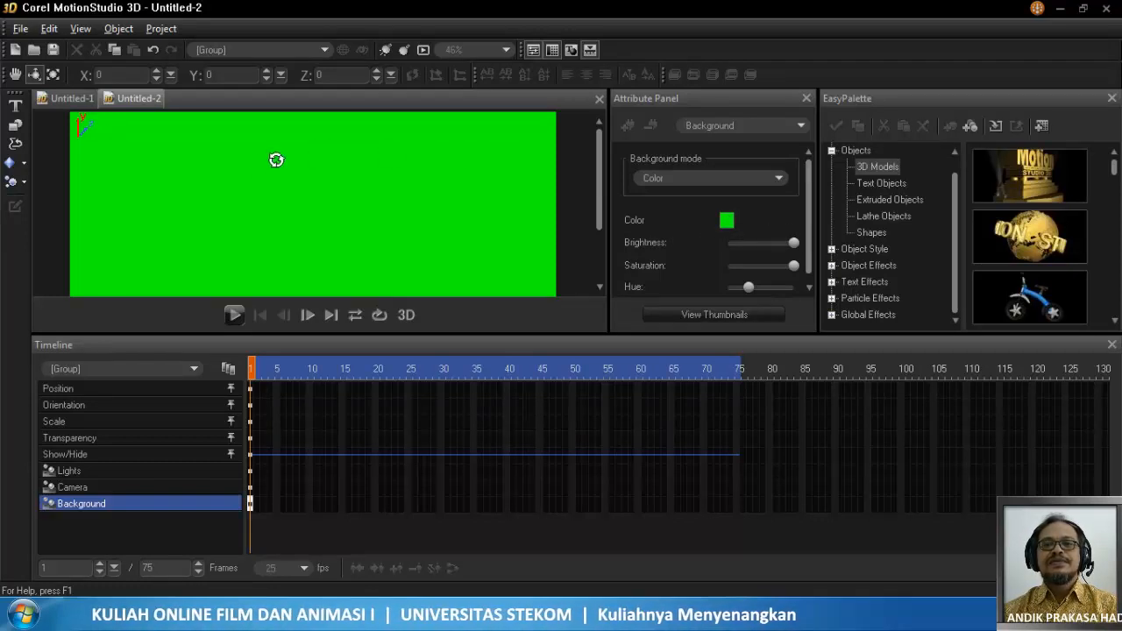
left_click(80, 28)
left_click(118, 83)
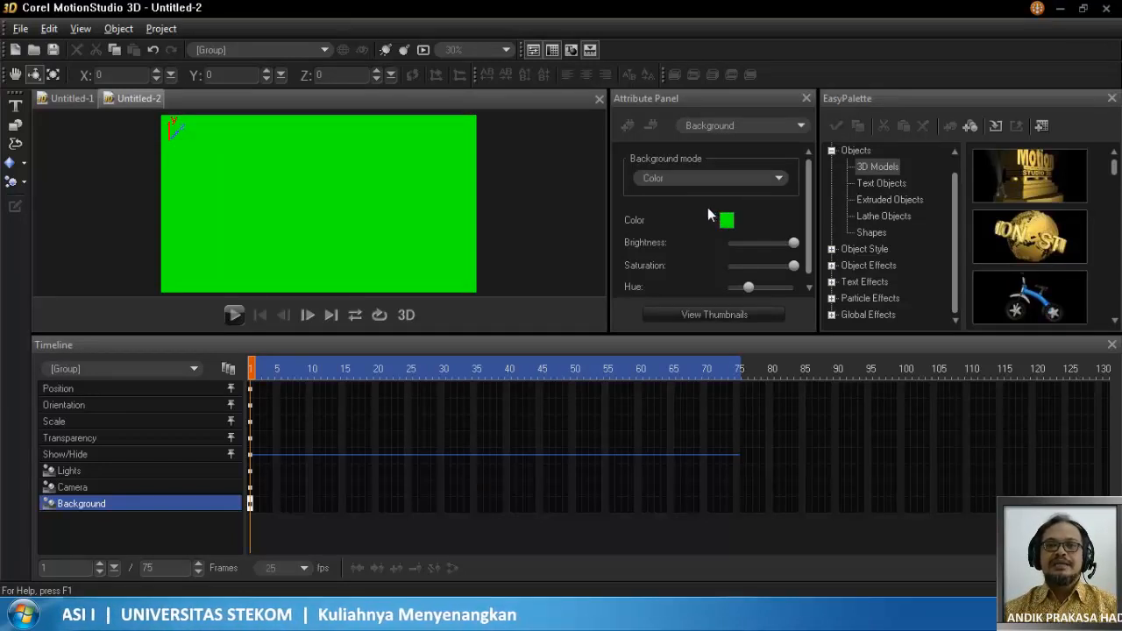
left_click(163, 31)
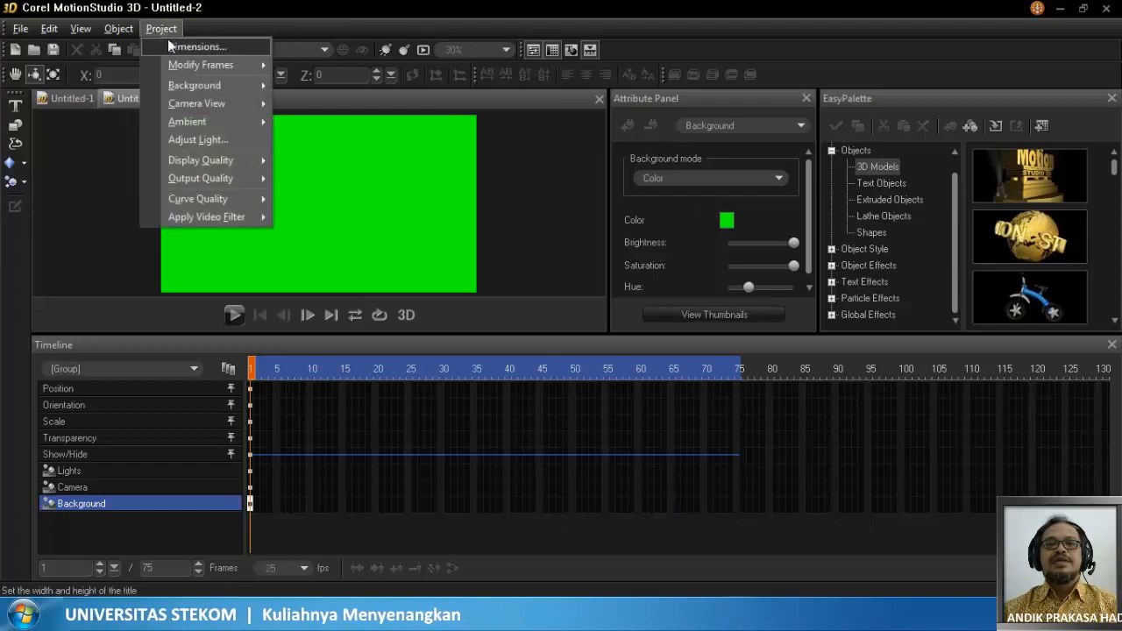
mouse_move(194, 91)
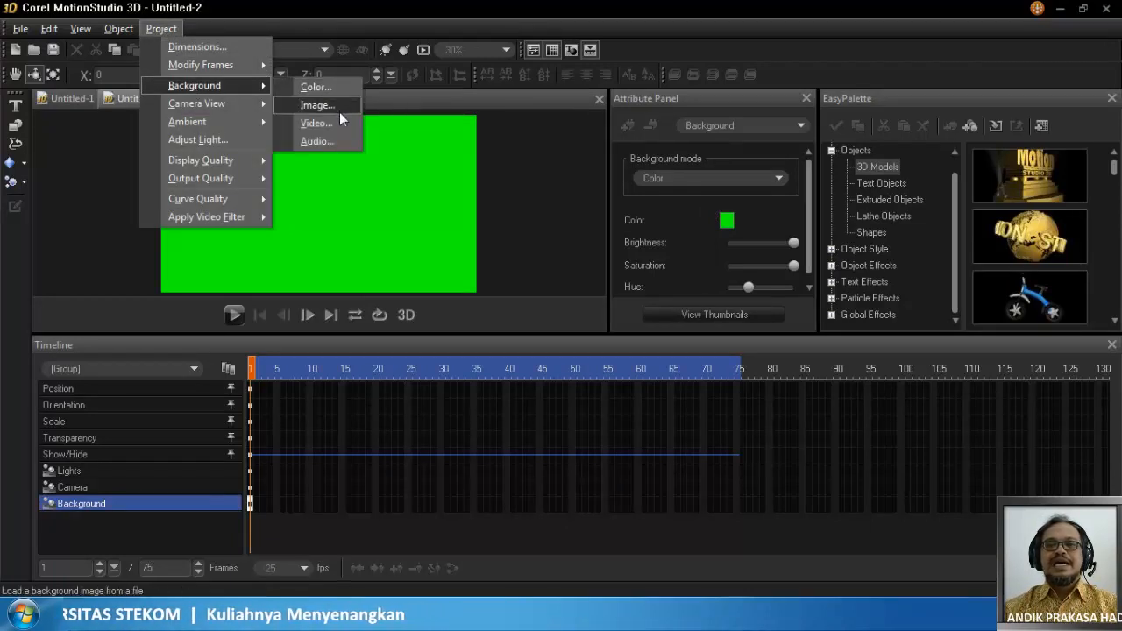
left_click(162, 31)
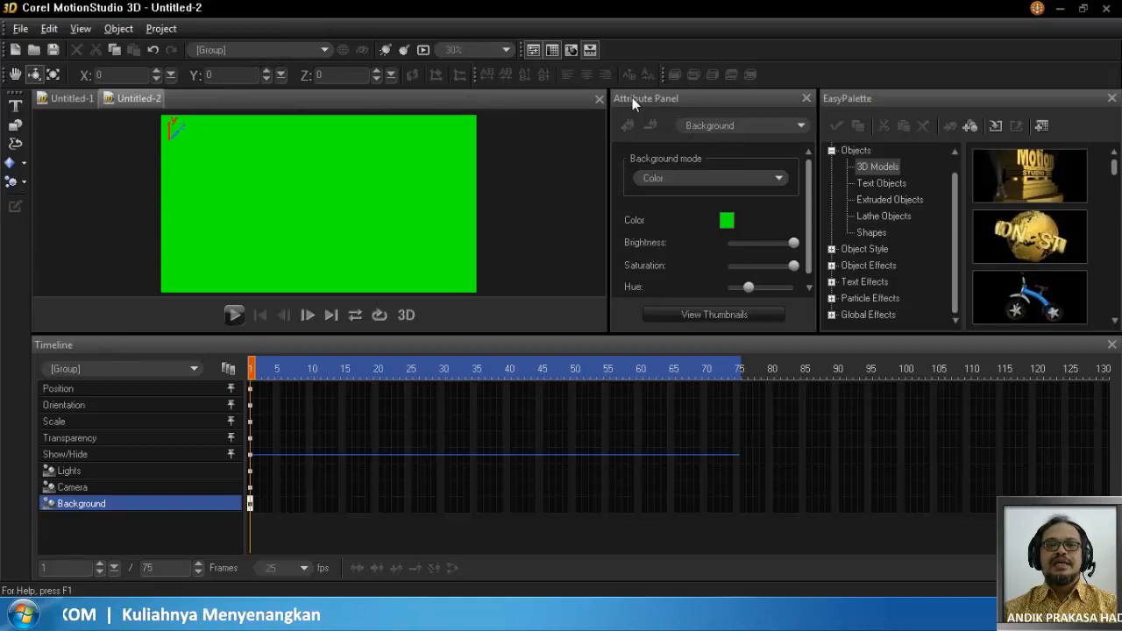
left_click(712, 180)
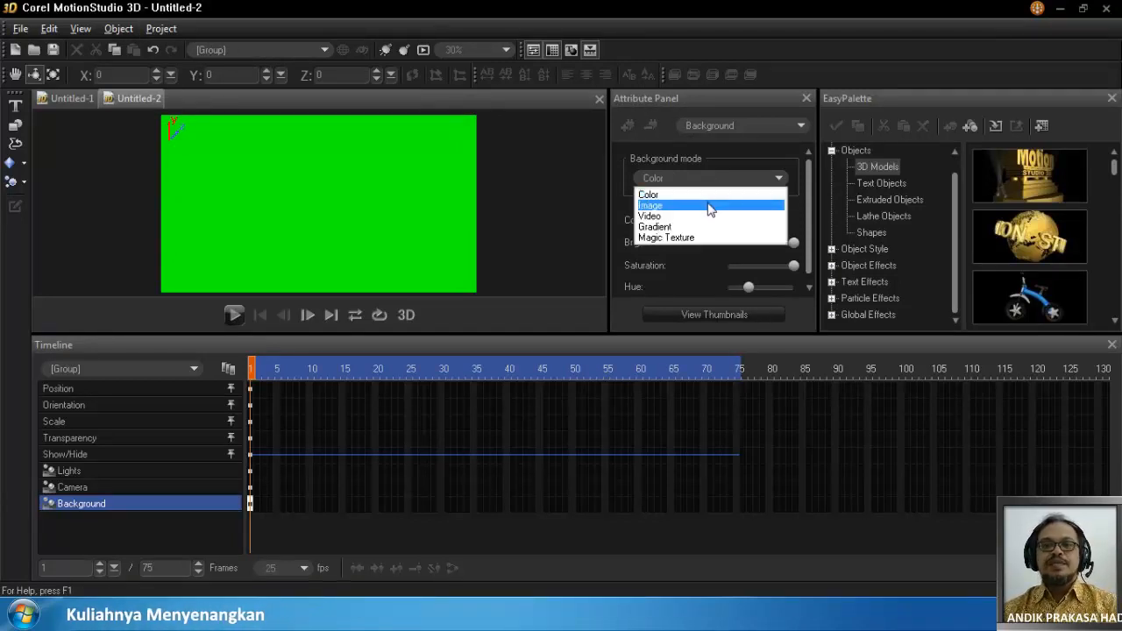
left_click(710, 206)
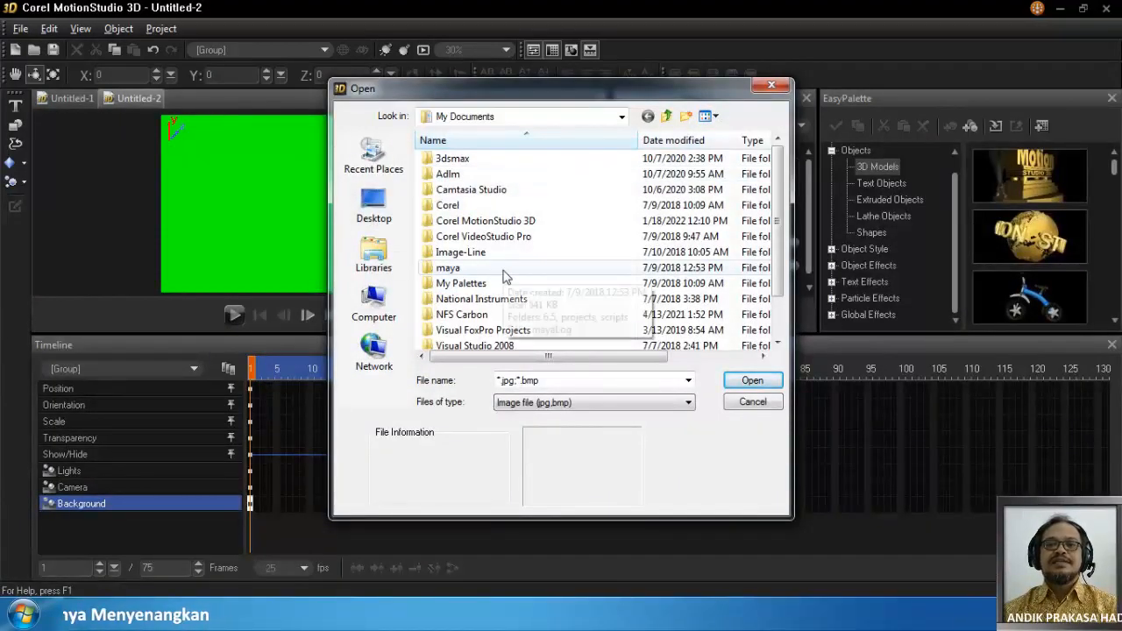
left_click(750, 405)
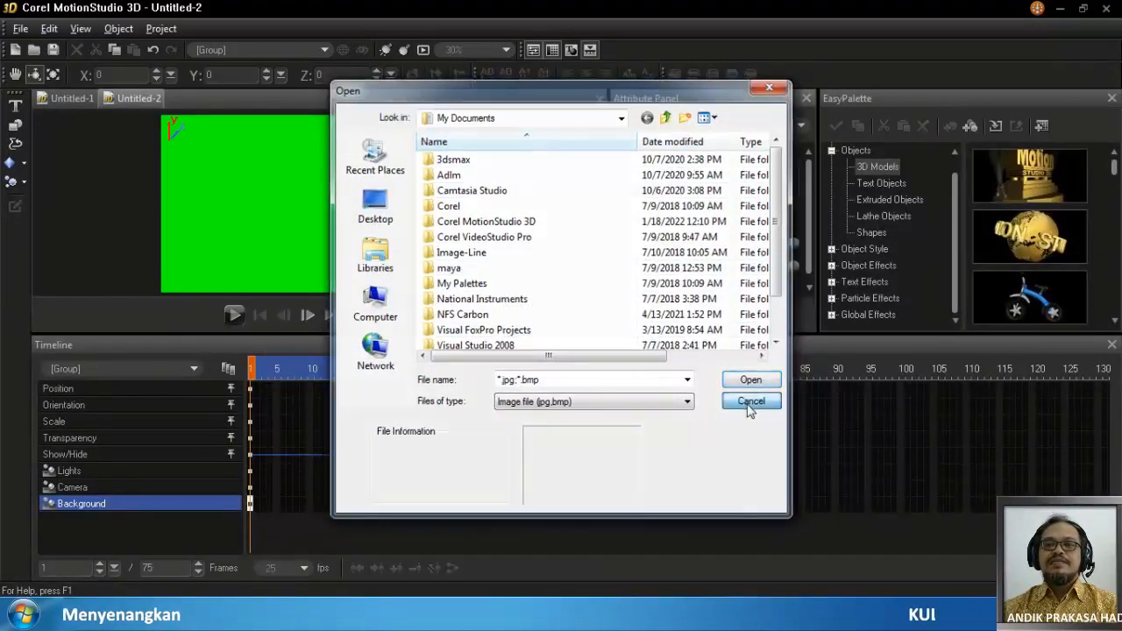
- Change the background mode to Image and load the Penguins picture from the Sample Pictures folder of the Pictures library
left_click(752, 181)
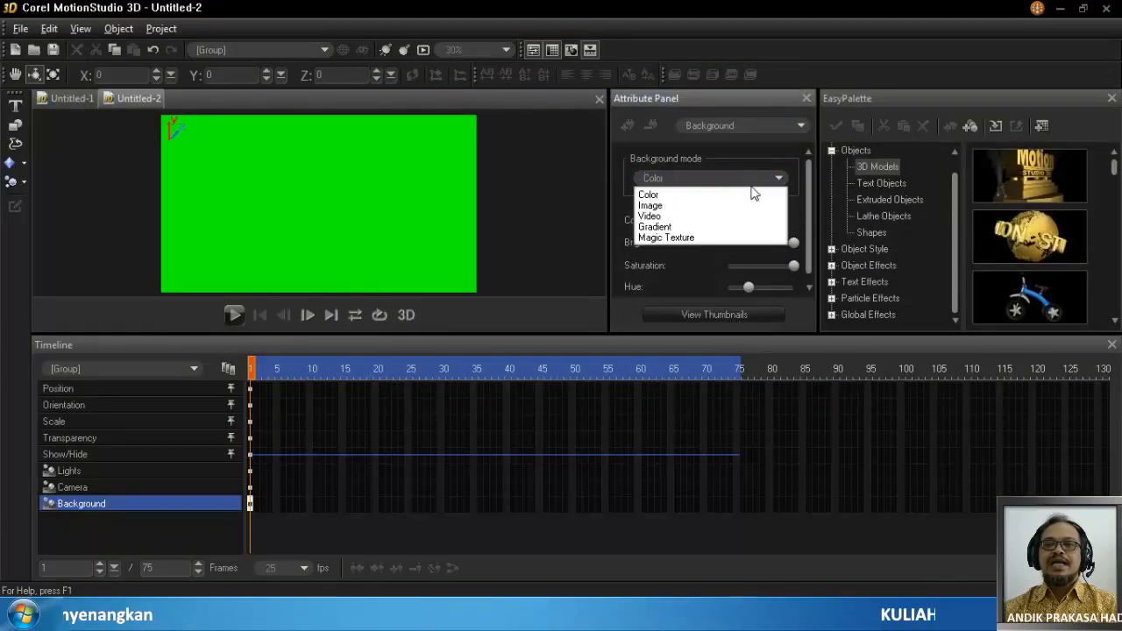
left_click(724, 210)
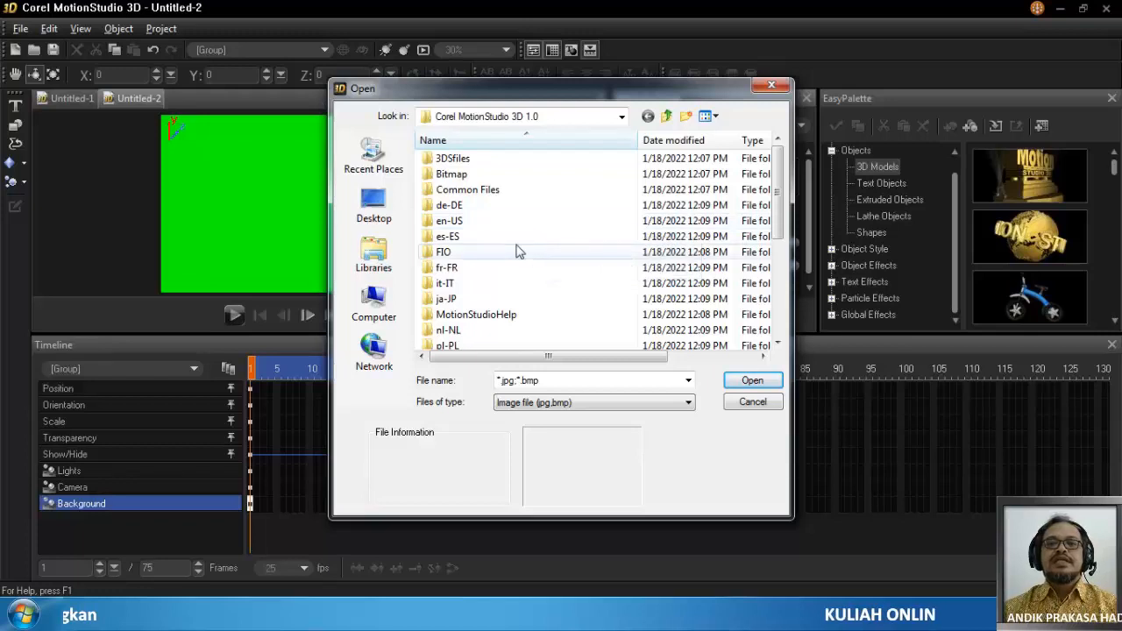
left_click(383, 263)
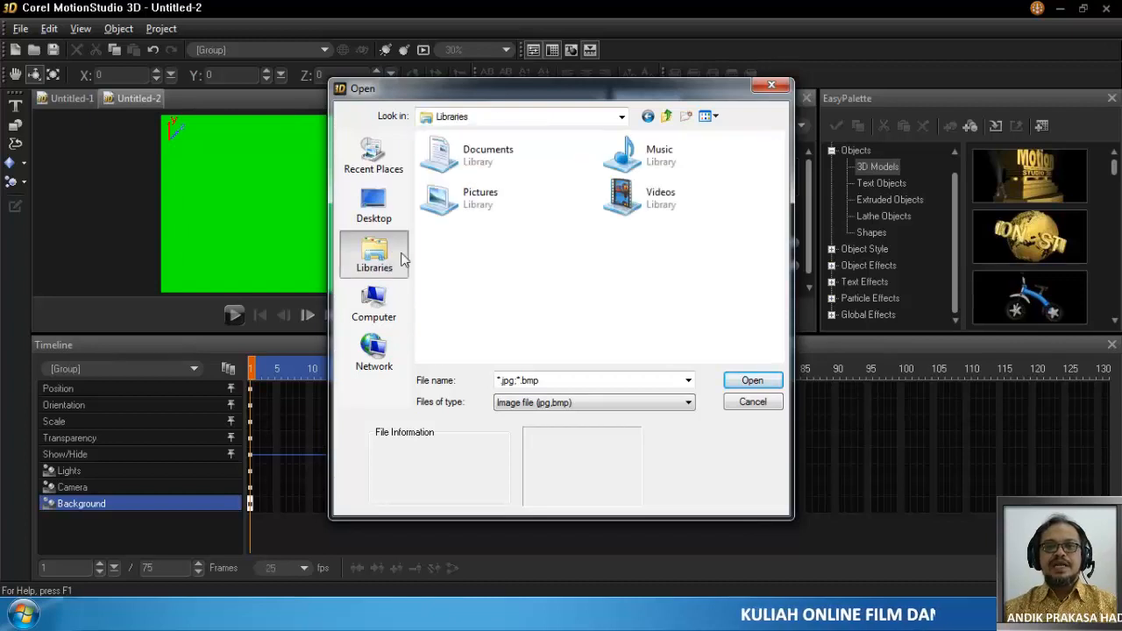
double_click(474, 200)
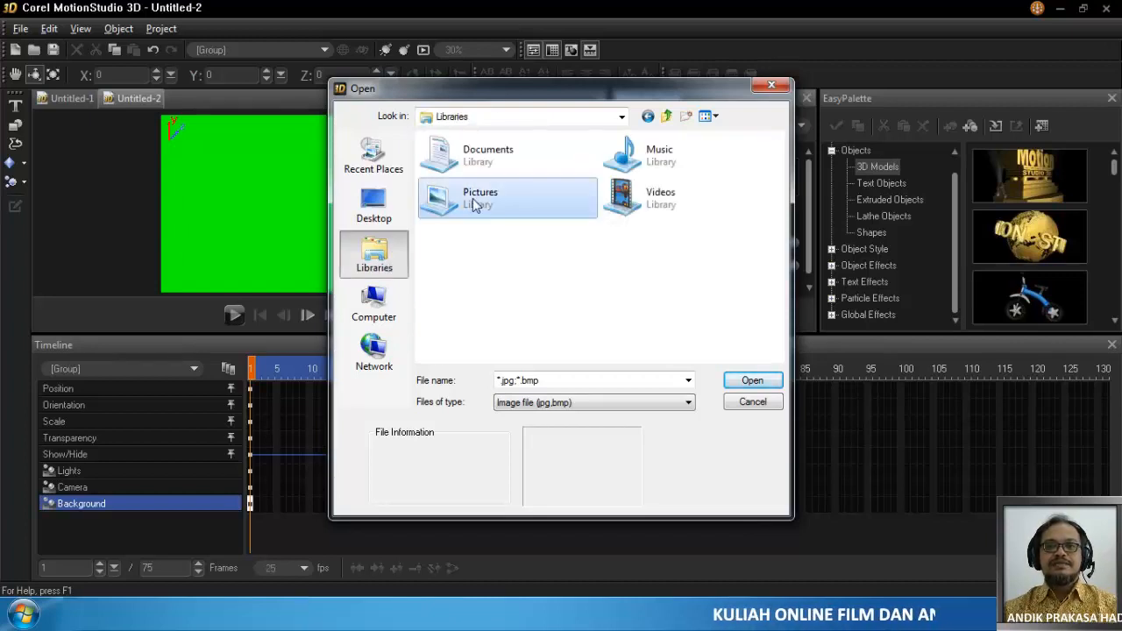
double_click(474, 205)
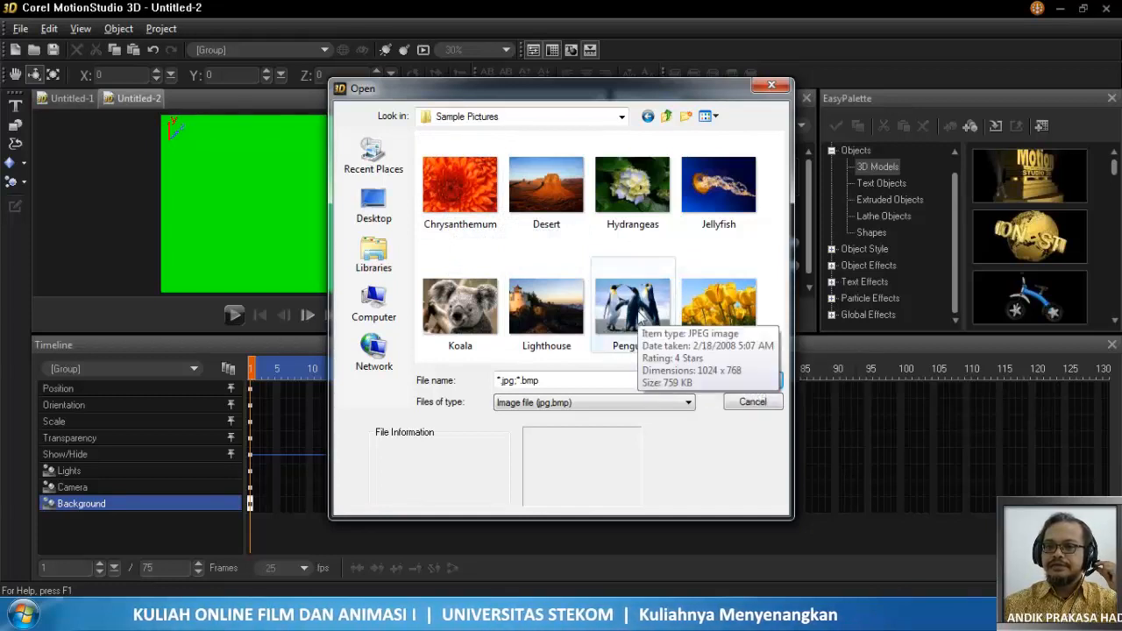
left_click(641, 321)
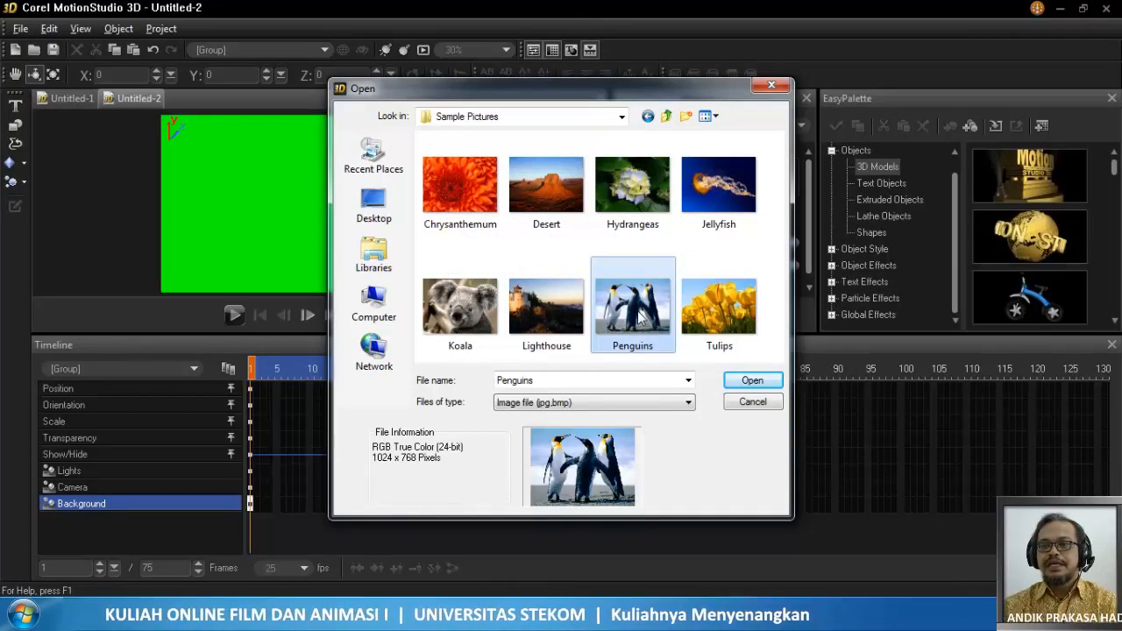
left_click(752, 382)
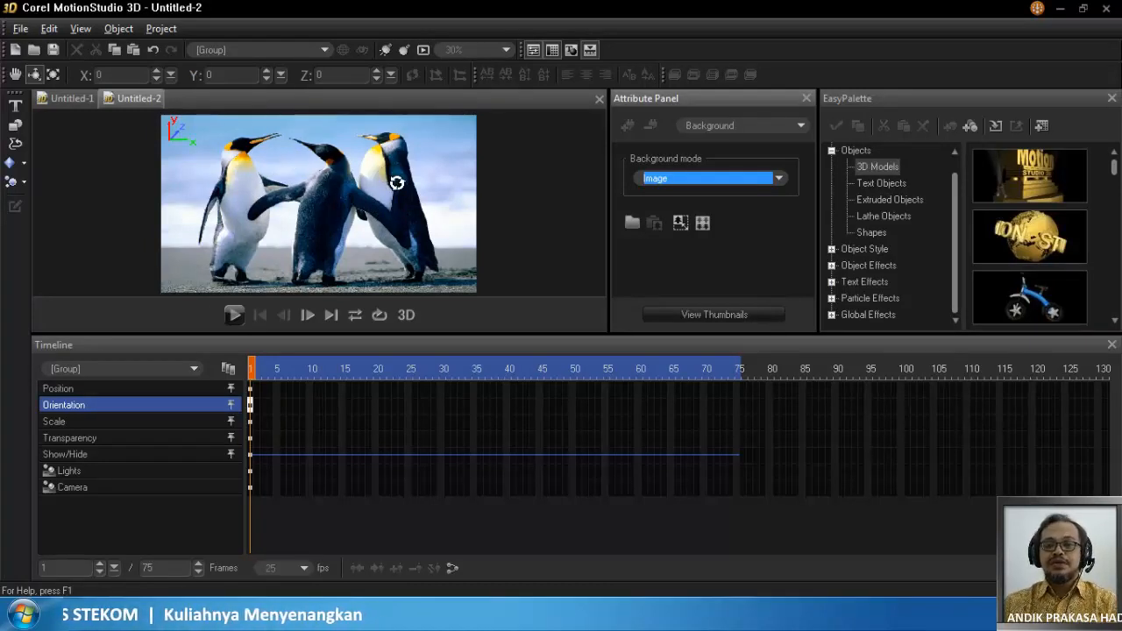
- Change the background mode to Video, load the Wildlife clip from the Sample Videos folder of the Videos library, and play the animation
left_click(778, 179)
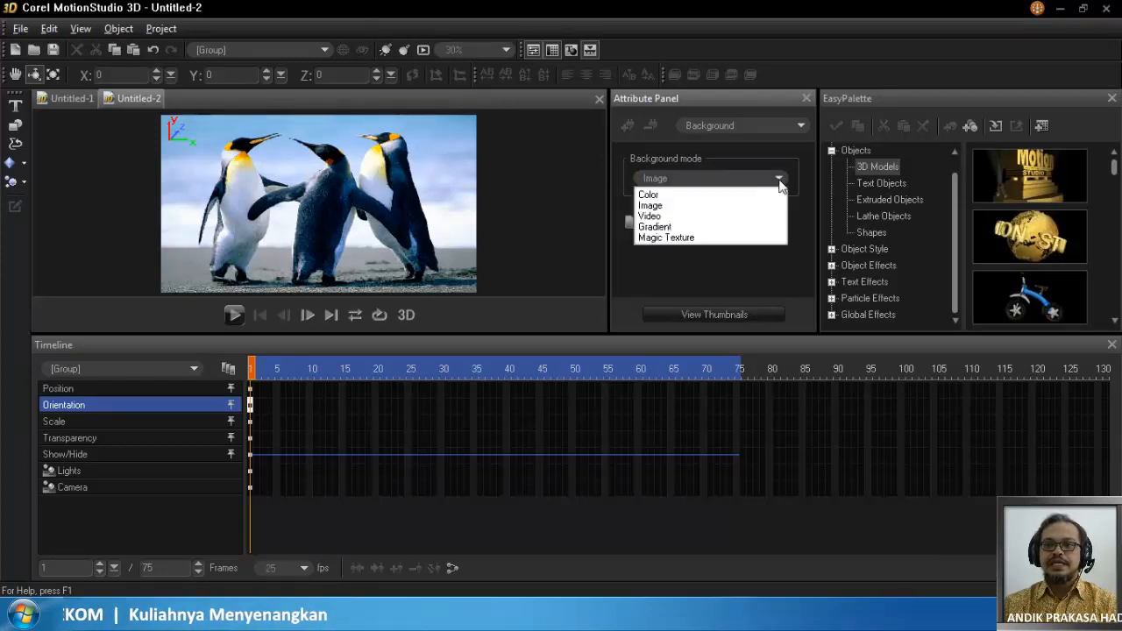
left_click(656, 216)
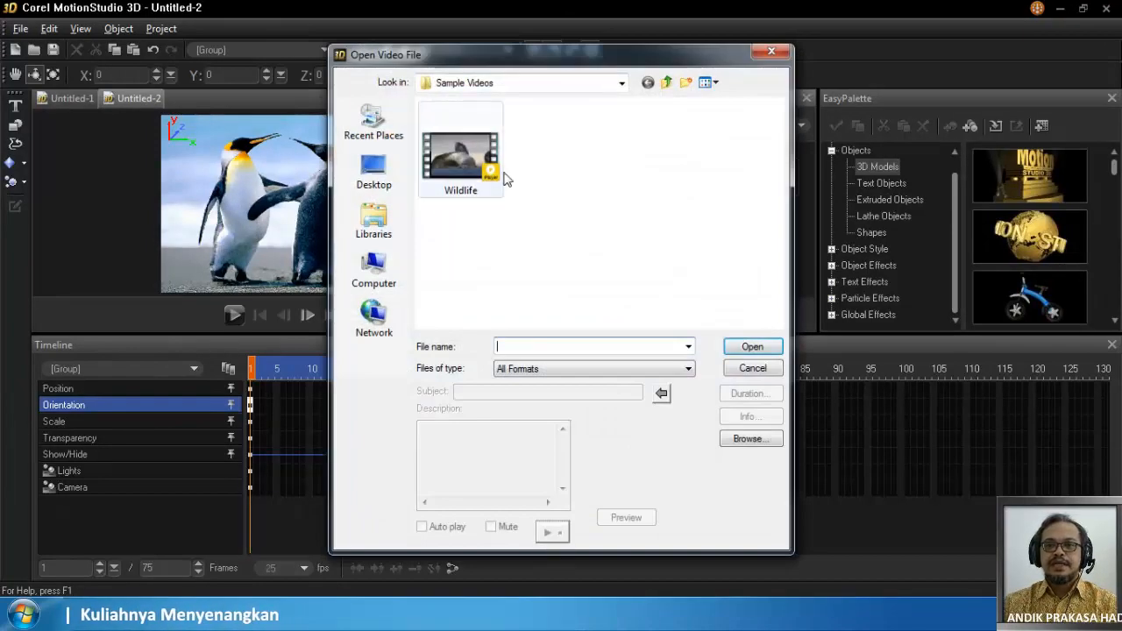
left_click(371, 221)
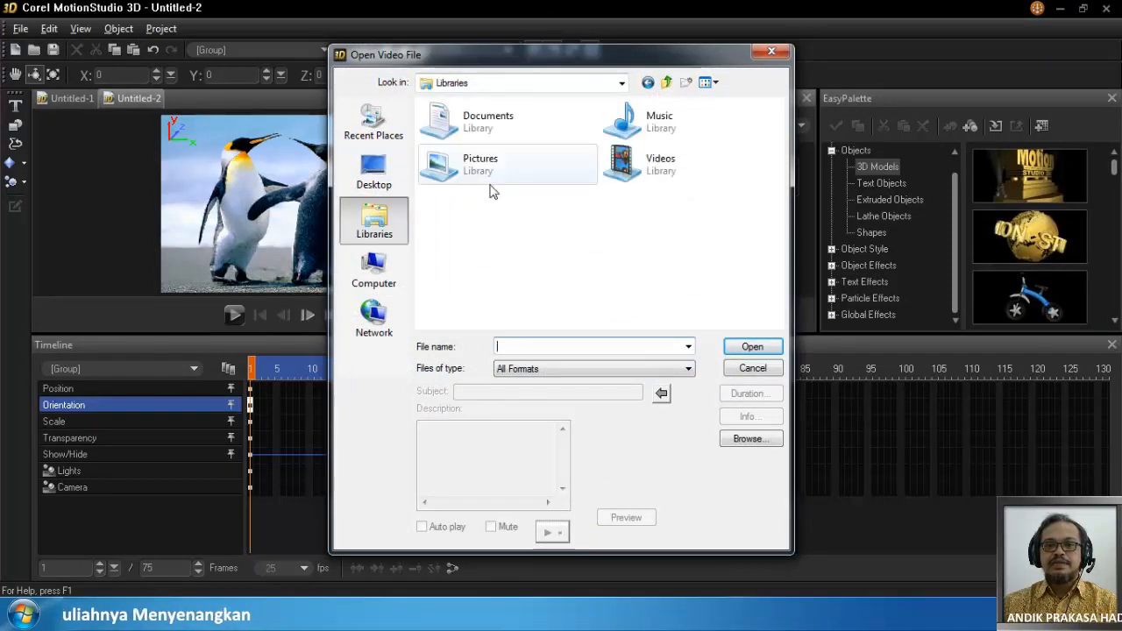
double_click(658, 166)
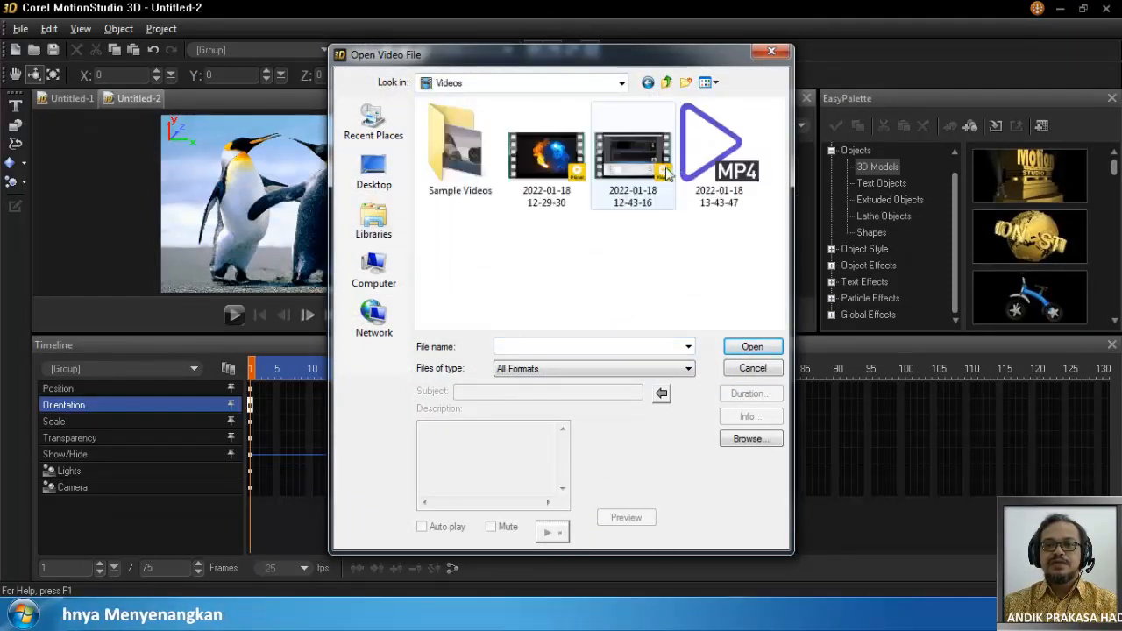
double_click(452, 175)
left_click(484, 174)
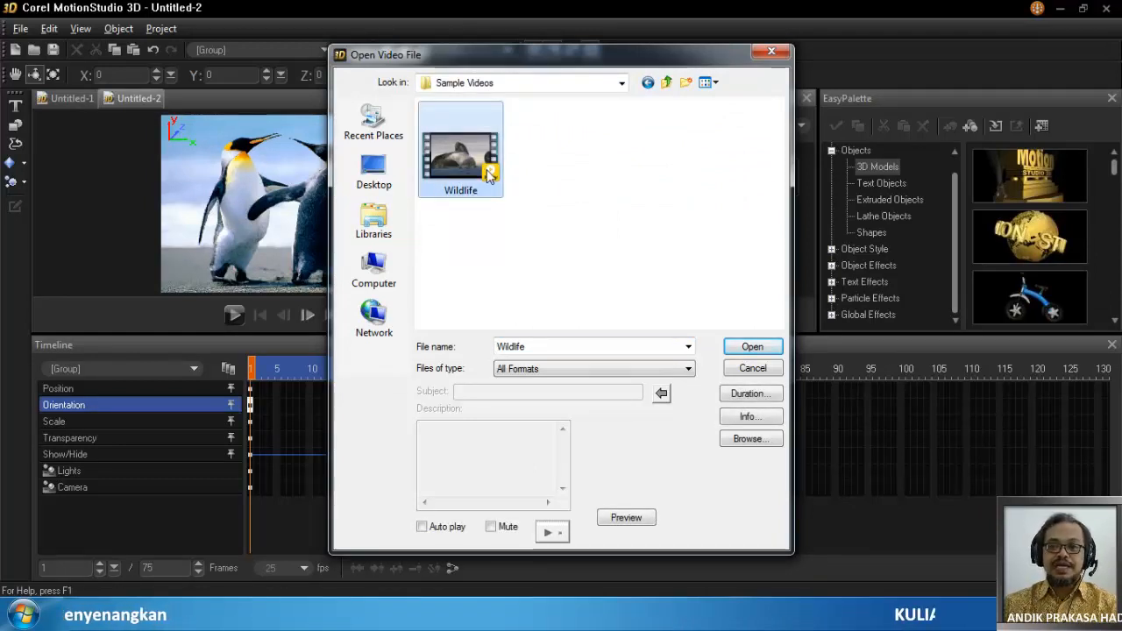
left_click(758, 347)
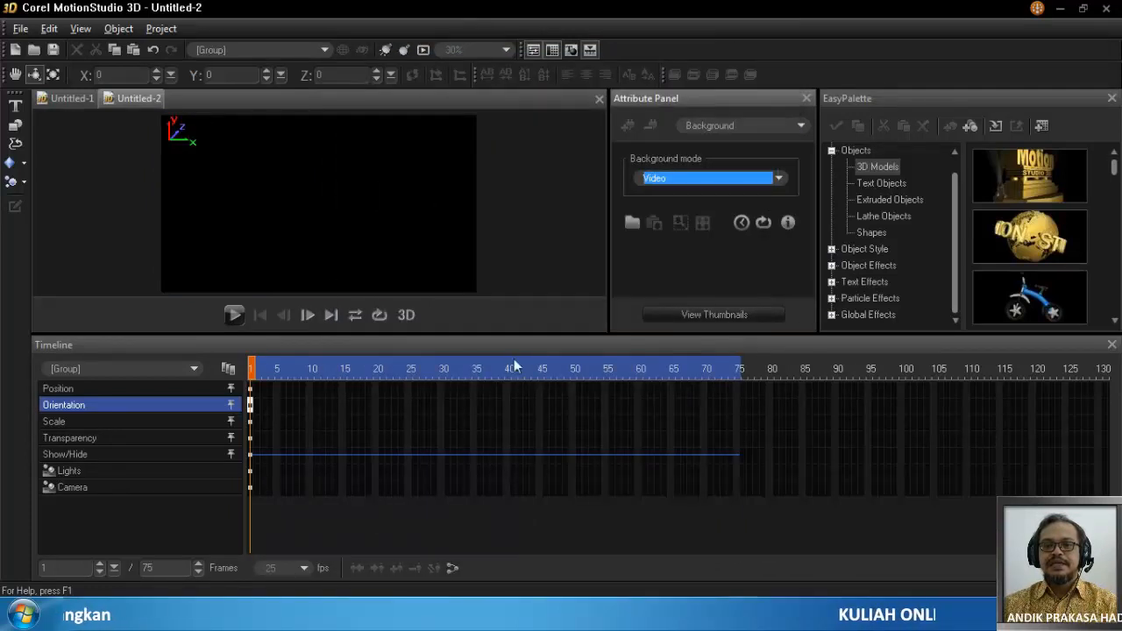
left_click(234, 315)
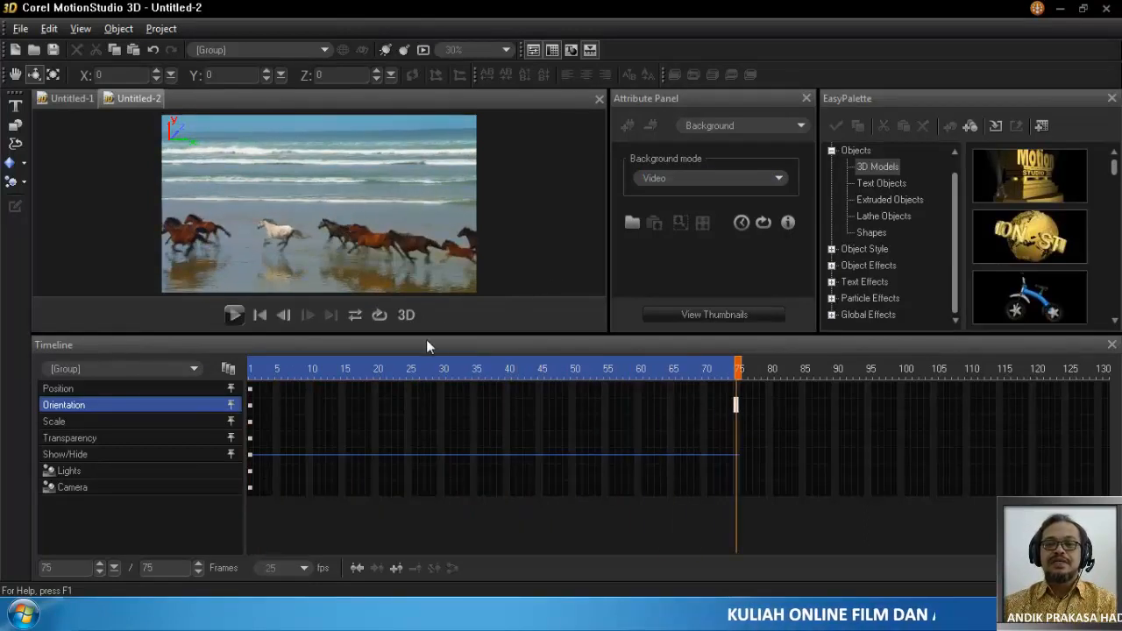
left_click(237, 313)
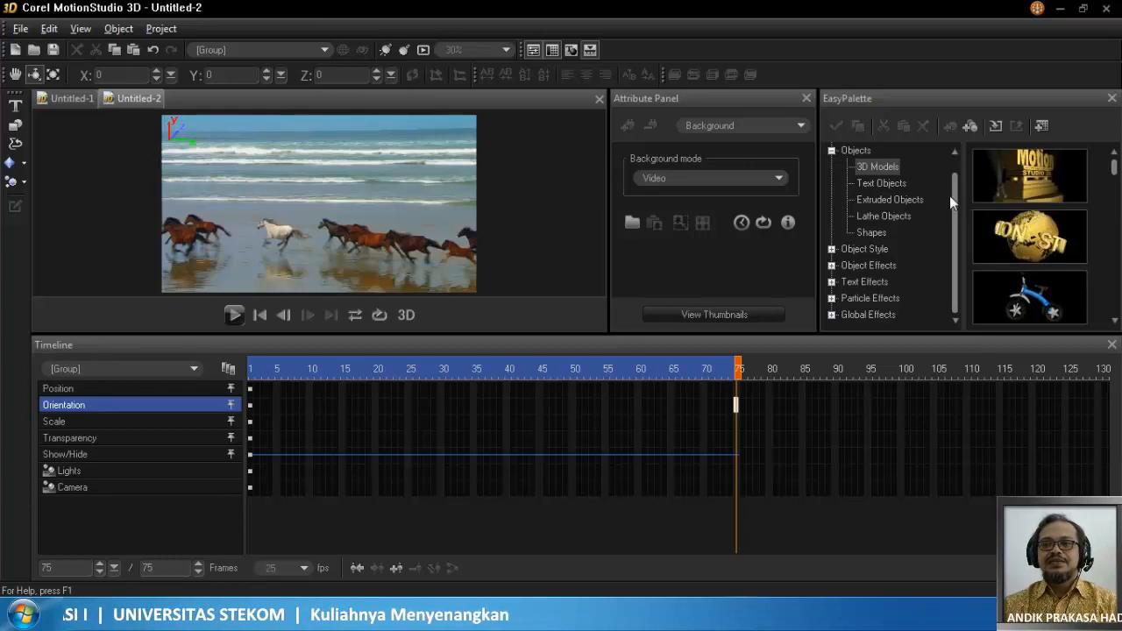
- Collapse the Objects category in EasyPalette, expand Scene, and browse its Color, Image and Video Background presets
left_click(954, 151)
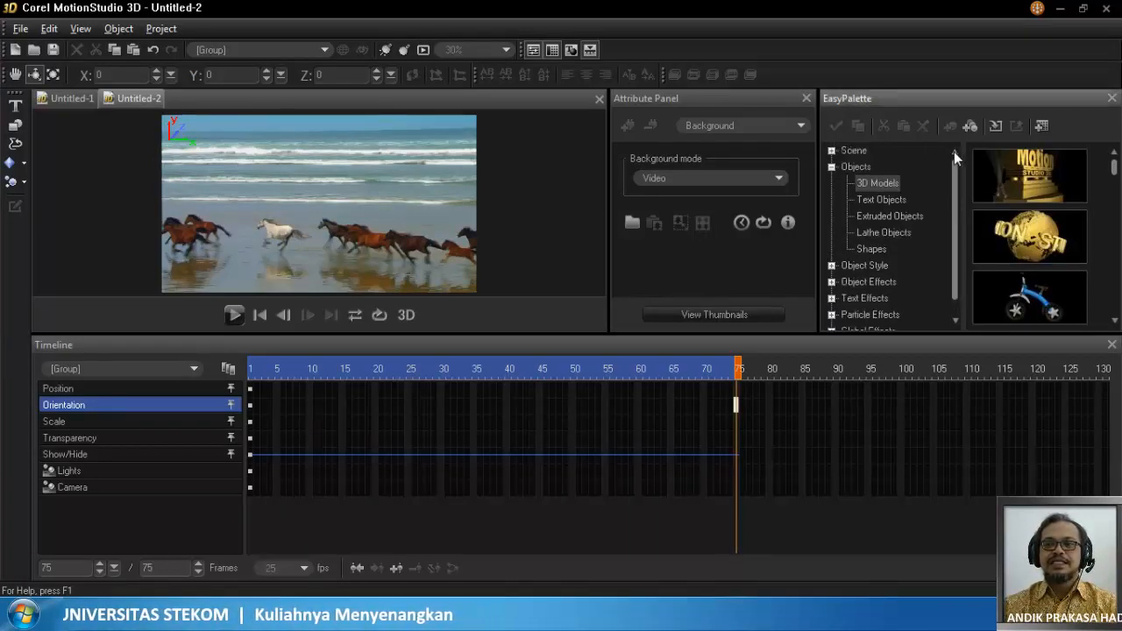
left_click(830, 168)
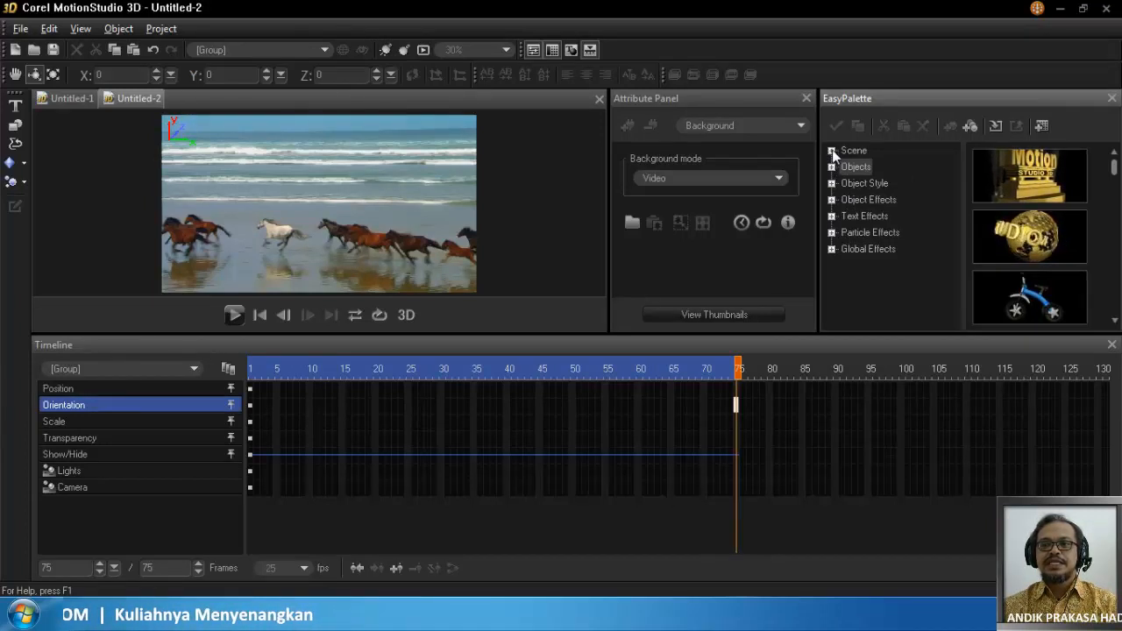
left_click(831, 151)
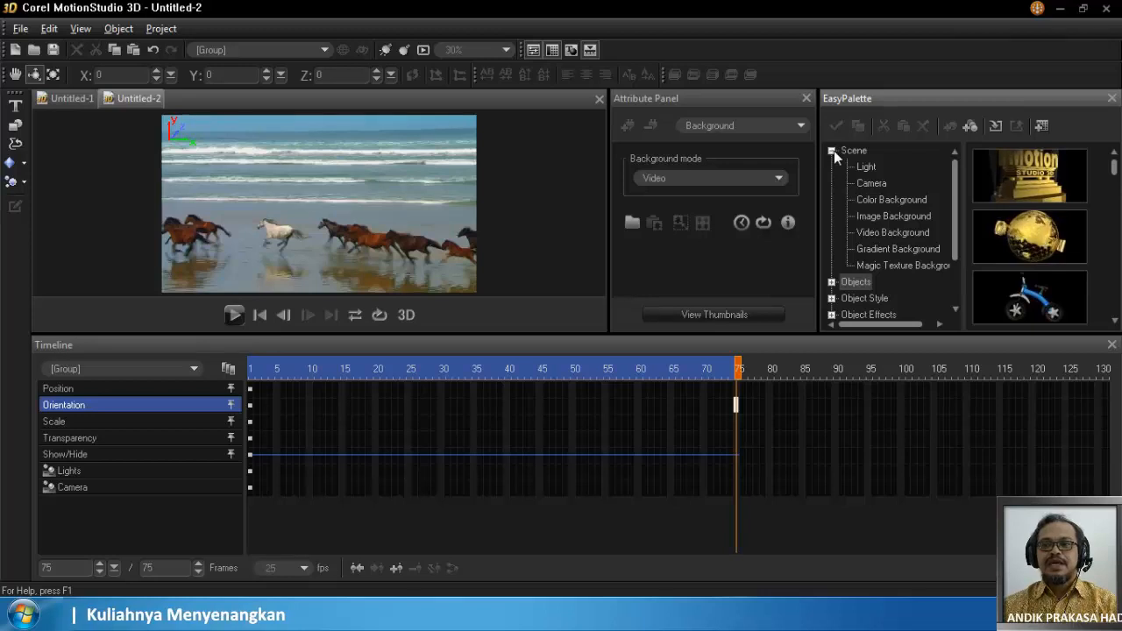
left_click(888, 199)
left_click(897, 218)
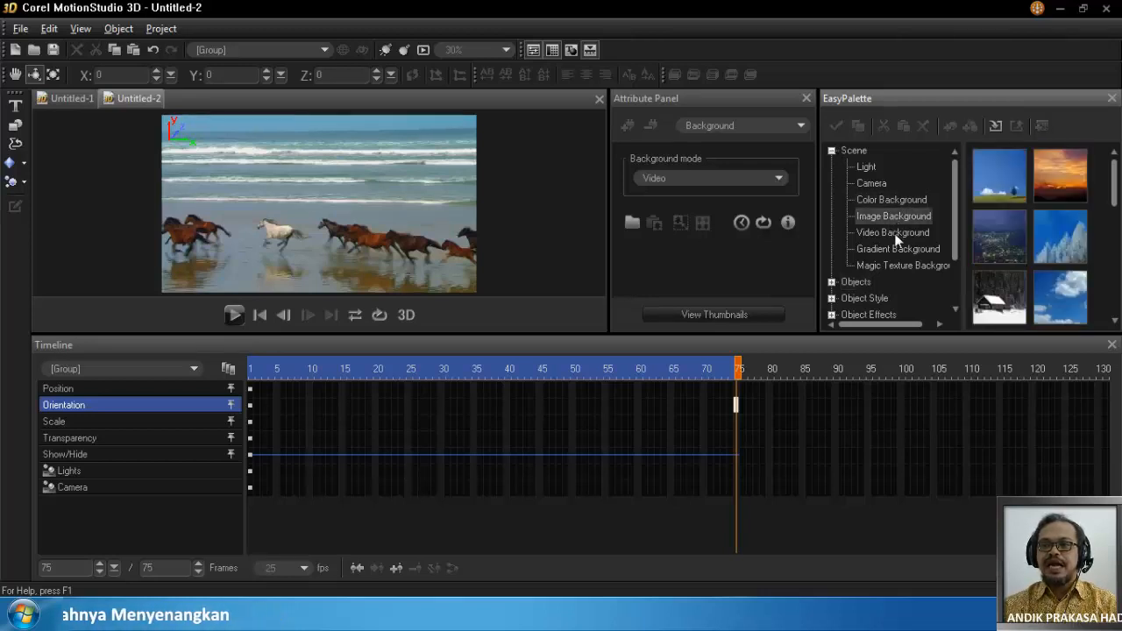
left_click(894, 233)
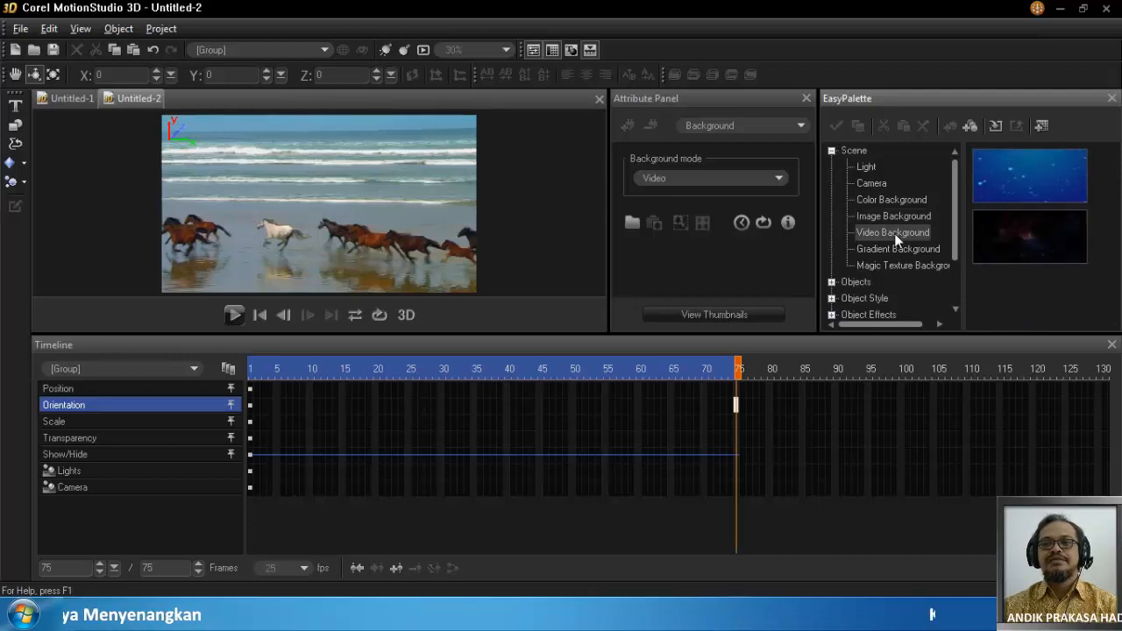
- Apply the blue sky with white clouds preset from Image Background, and replace it with the brown wood preset
left_click(894, 216)
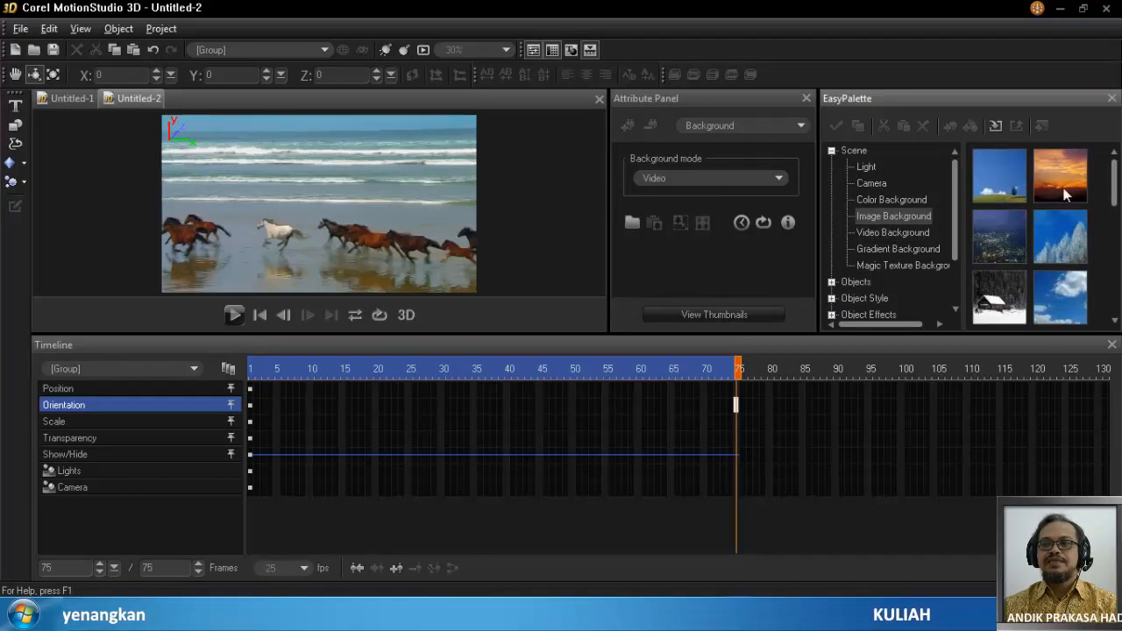
left_click_drag(1065, 277, 366, 210)
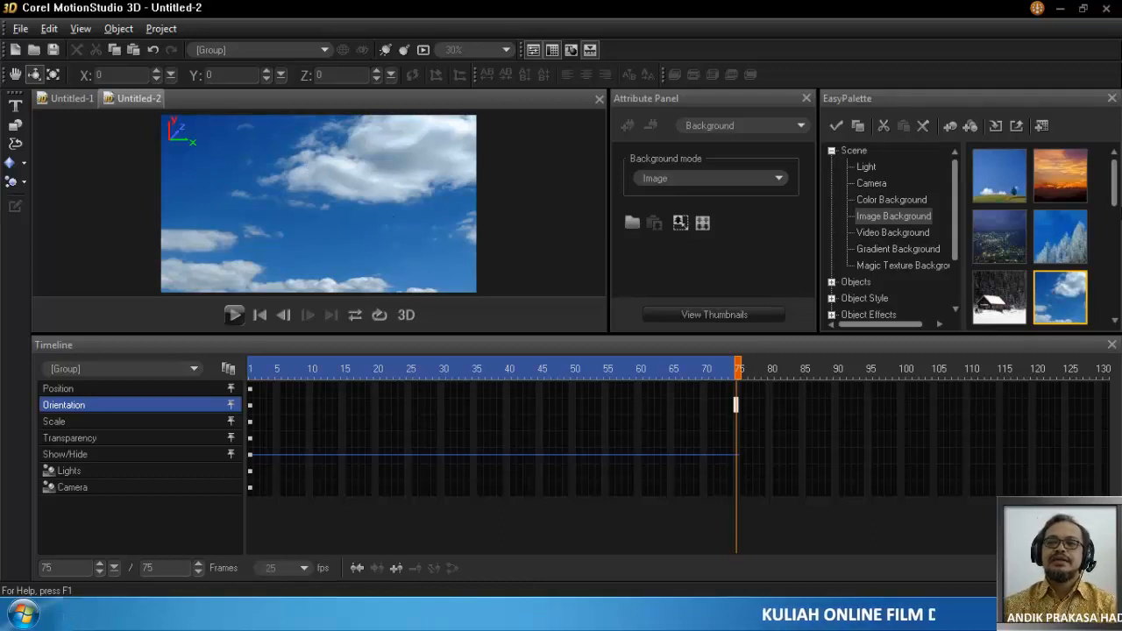
left_click_drag(1109, 203, 1117, 266)
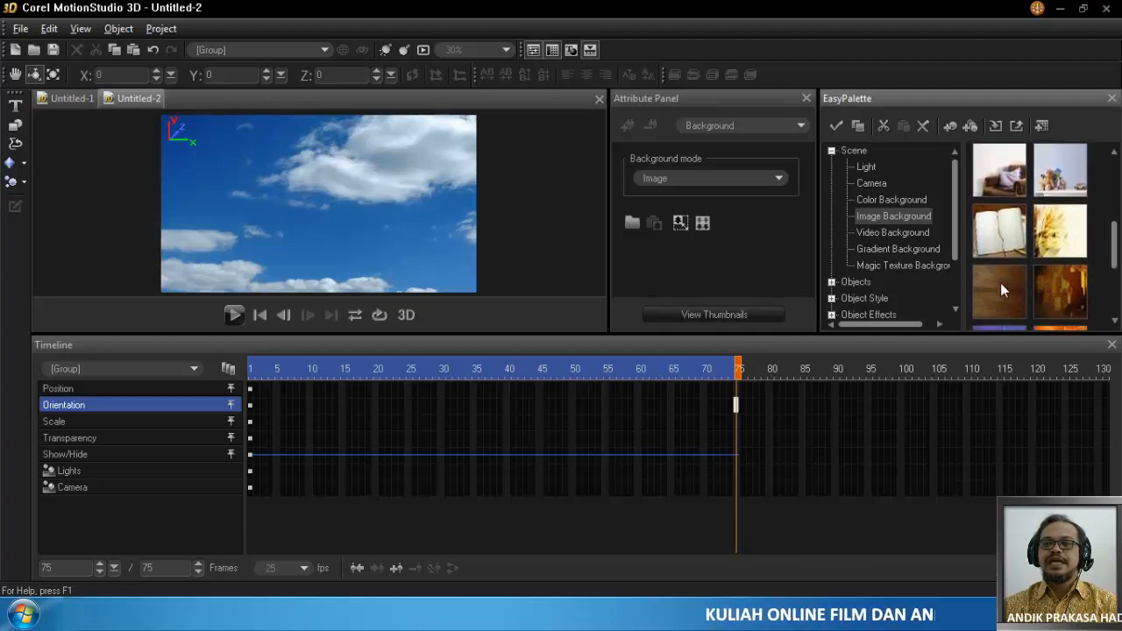
left_click_drag(1000, 282, 302, 194)
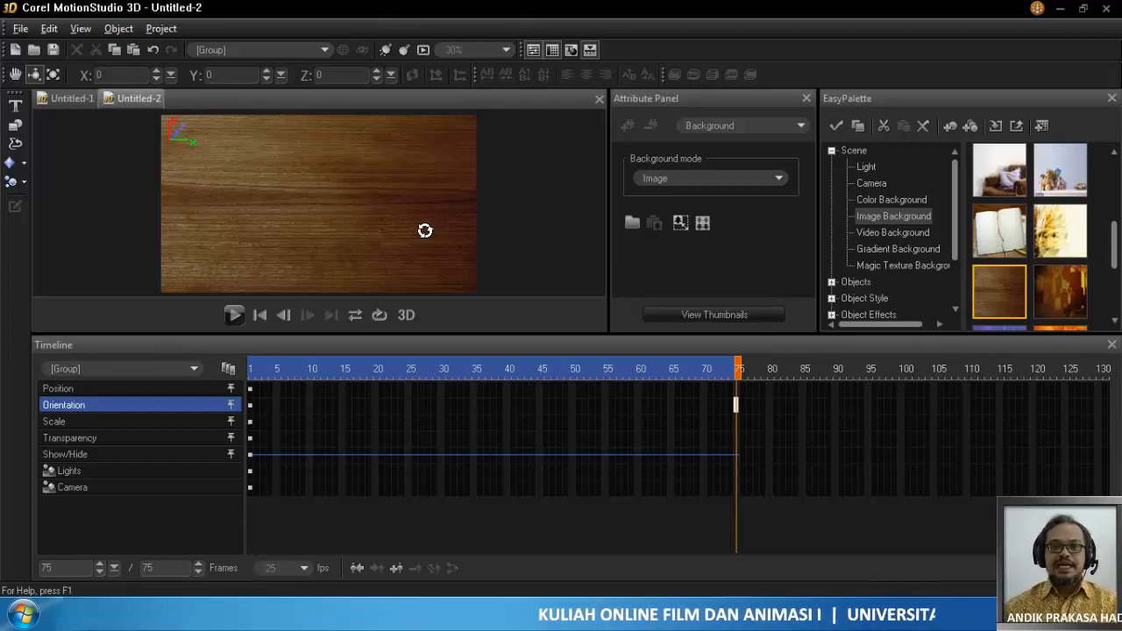
- Apply the blue particle preset from Video Background and play it, and do the same with the red and blue space preset
left_click(924, 235)
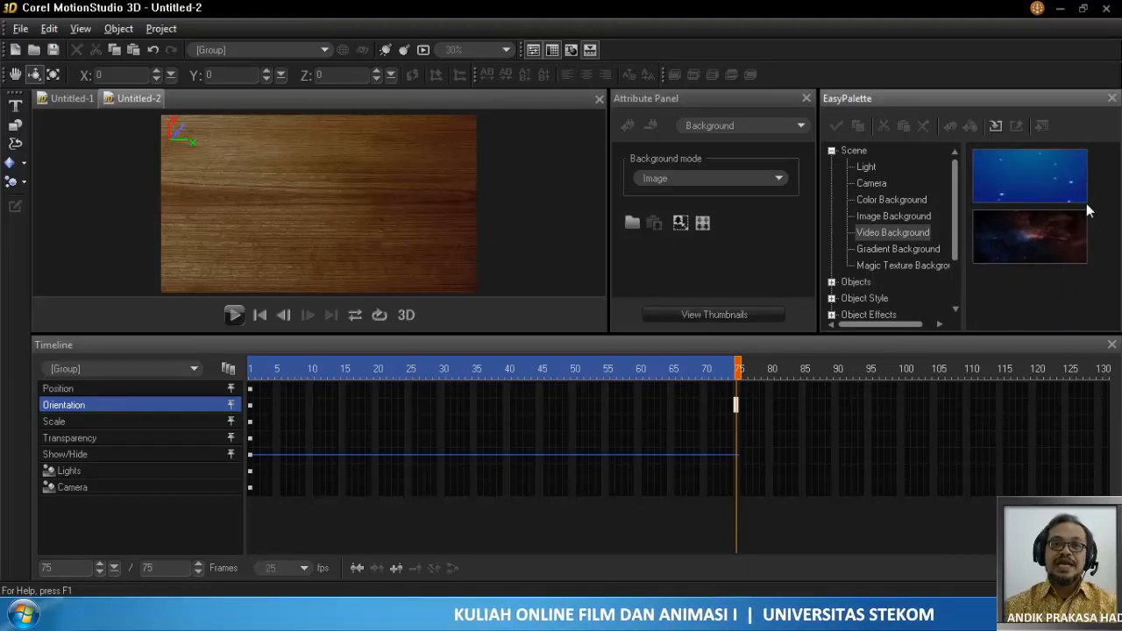
double_click(1048, 176)
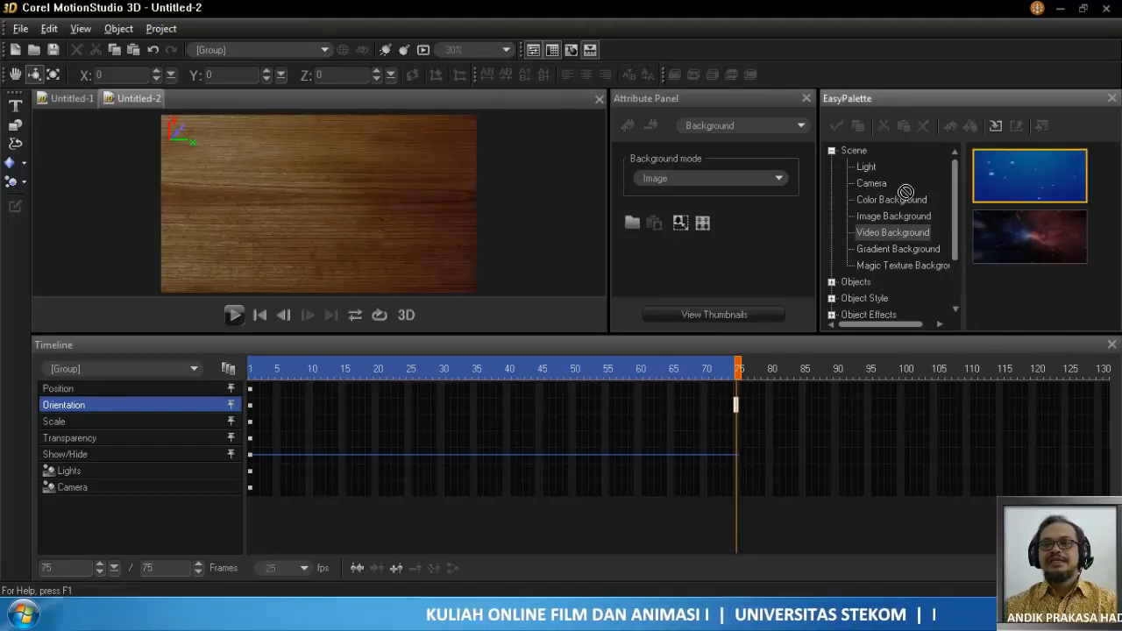
left_click_drag(334, 181, 338, 182)
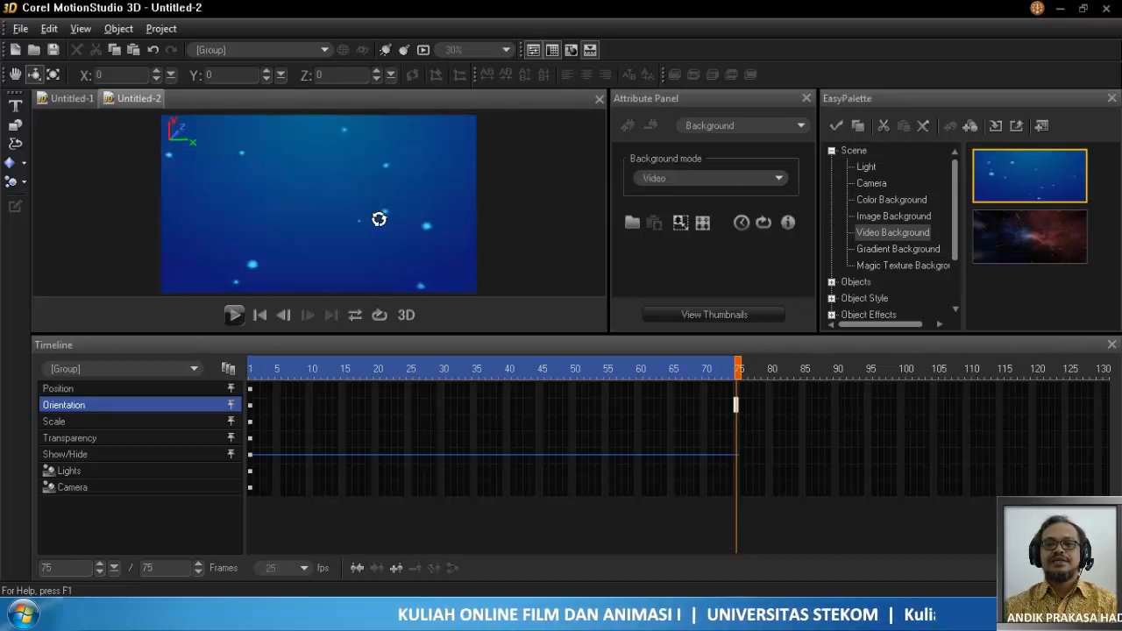
left_click(234, 315)
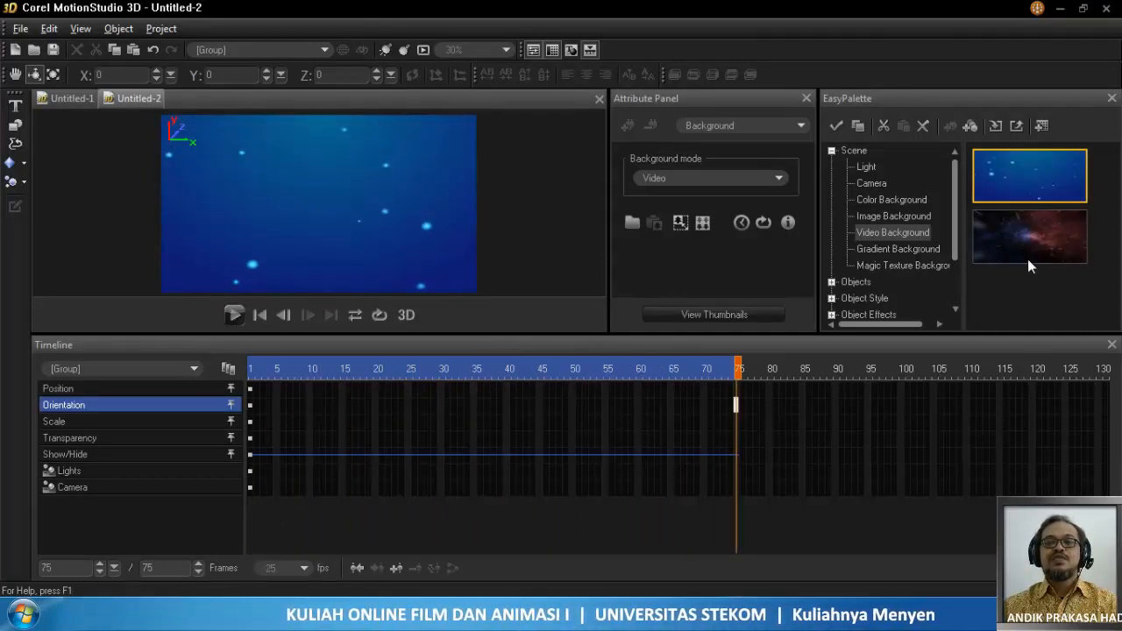
left_click_drag(1034, 237, 324, 219)
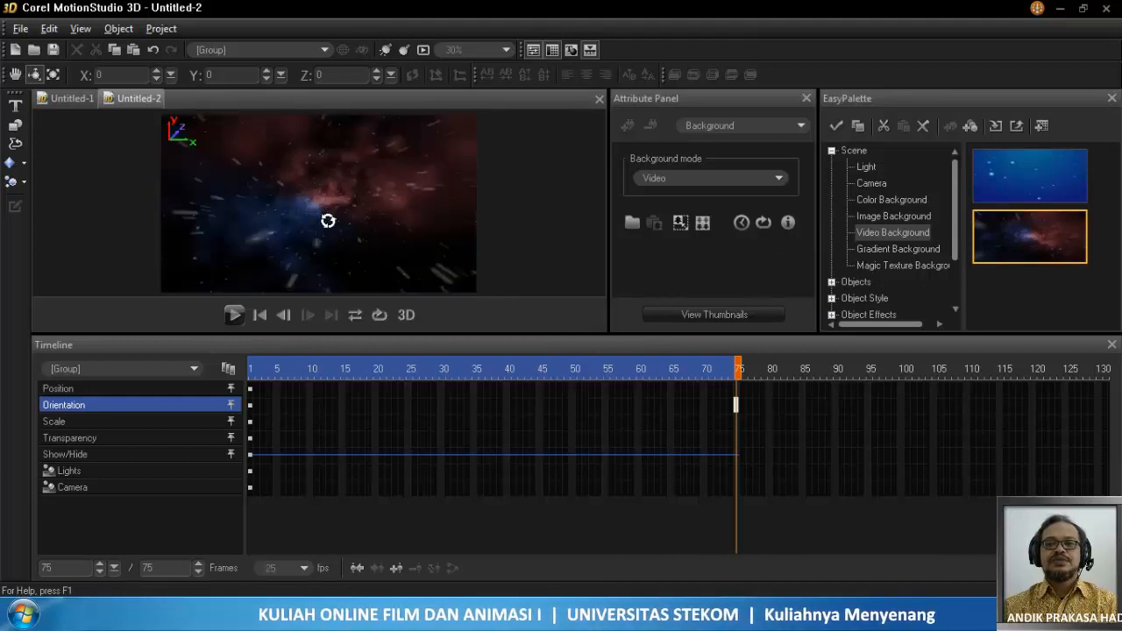
left_click(233, 316)
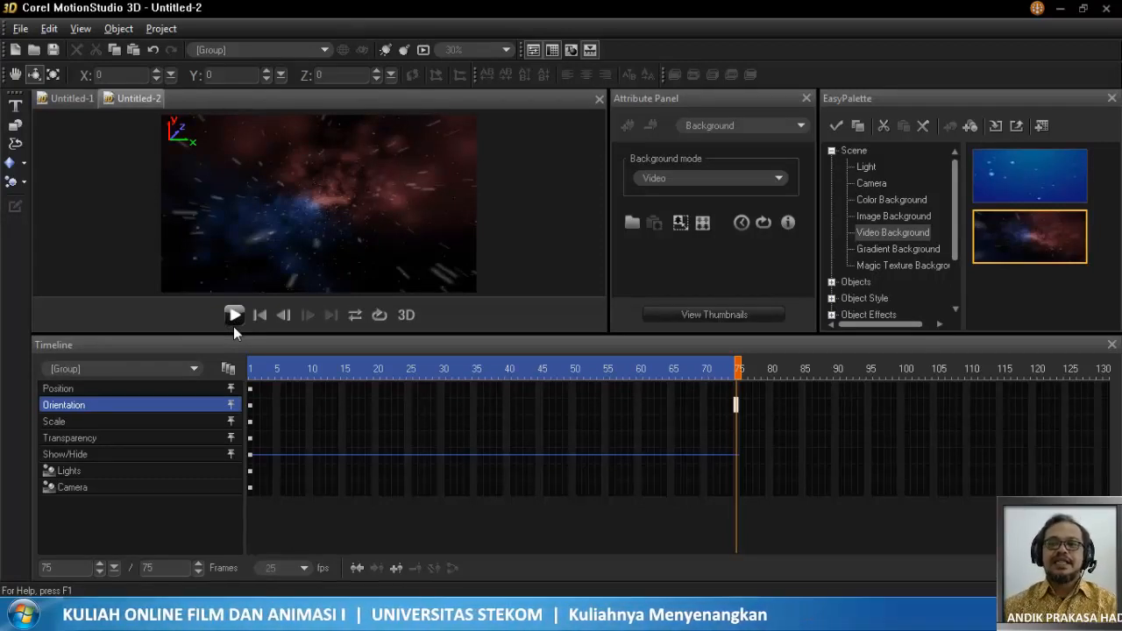
- Browse the Color, Image and Gradient Background presets, apply the animated multicolor red-to-blue gradient, and play the animation
left_click(891, 201)
mouse_move(1115, 195)
left_mouse_down()
mouse_move(1119, 324)
mouse_move(1121, 191)
left_mouse_up()
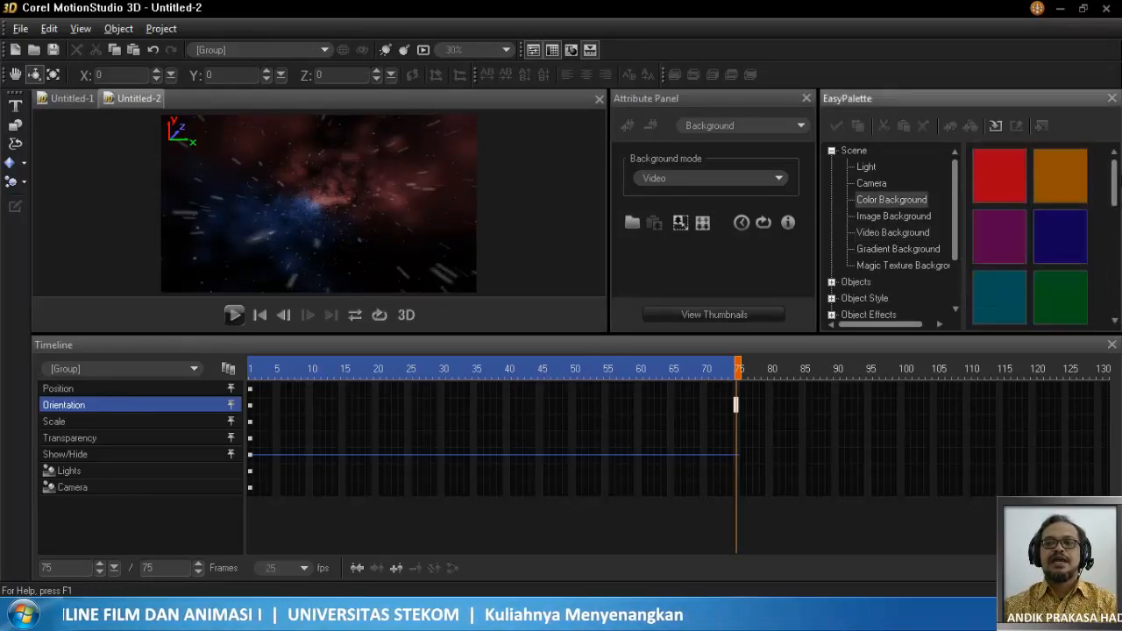
left_click(919, 218)
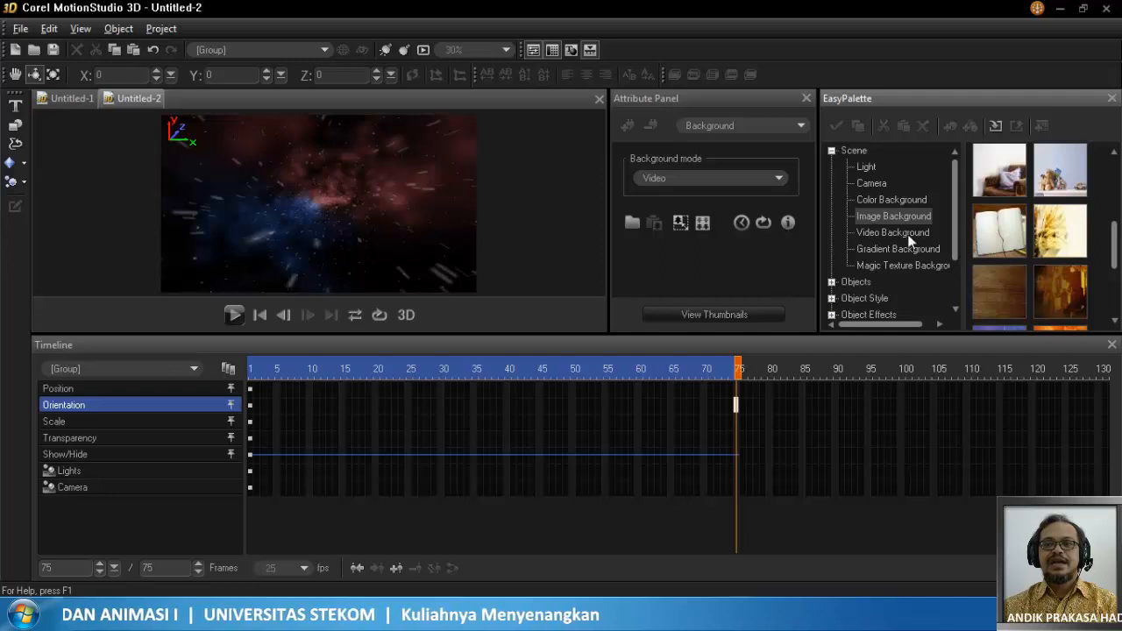
left_click(910, 251)
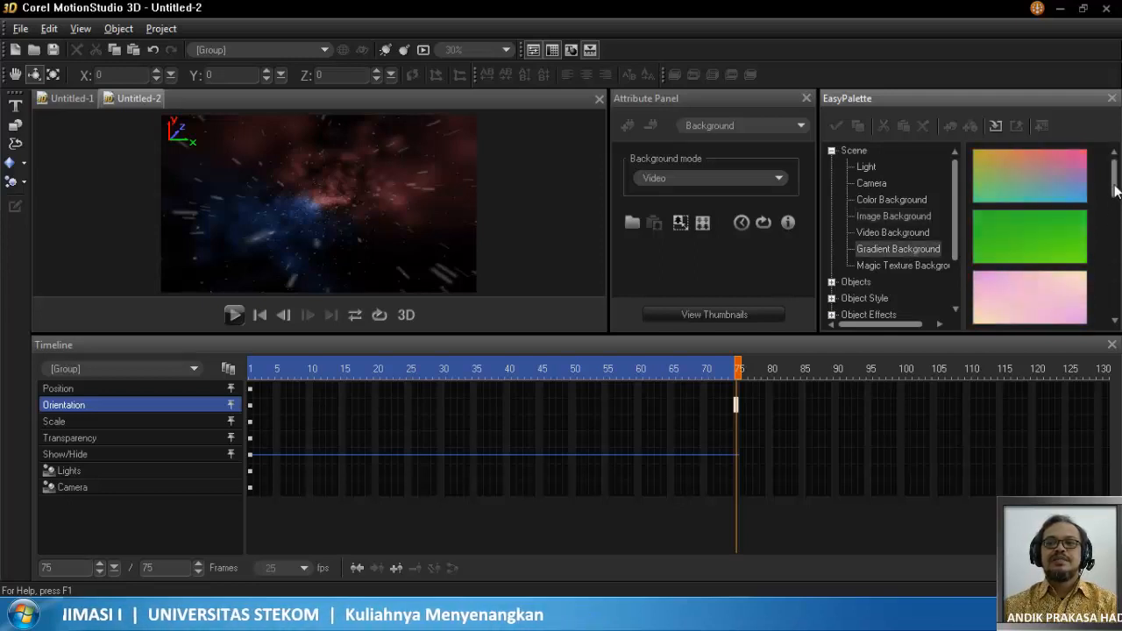
left_click_drag(1115, 194, 1115, 230)
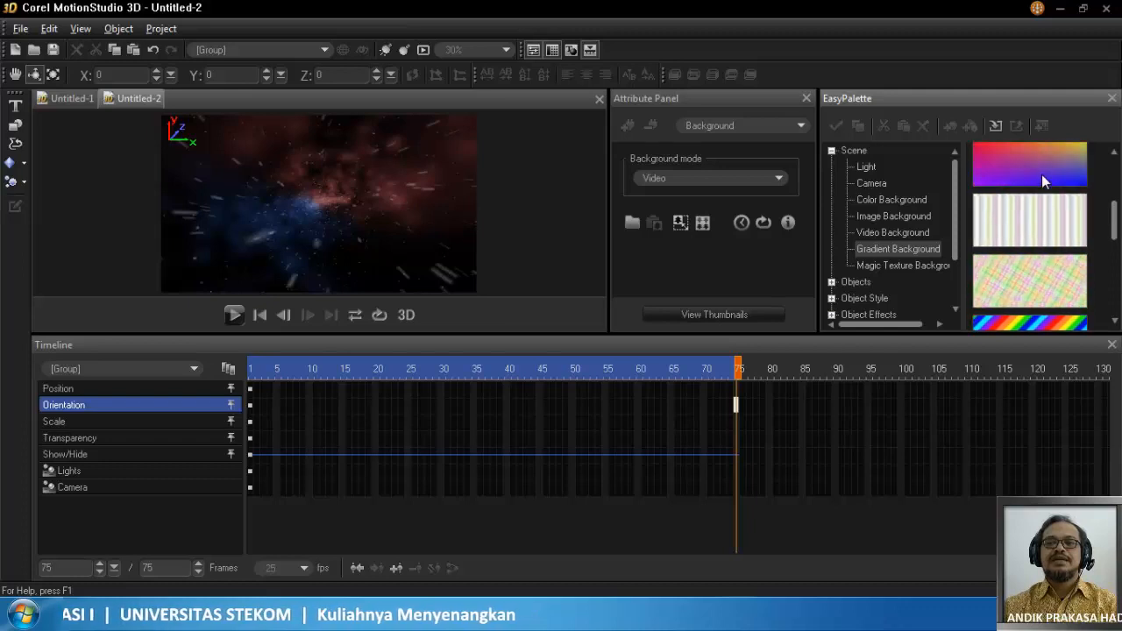
left_click_drag(1045, 160, 374, 189)
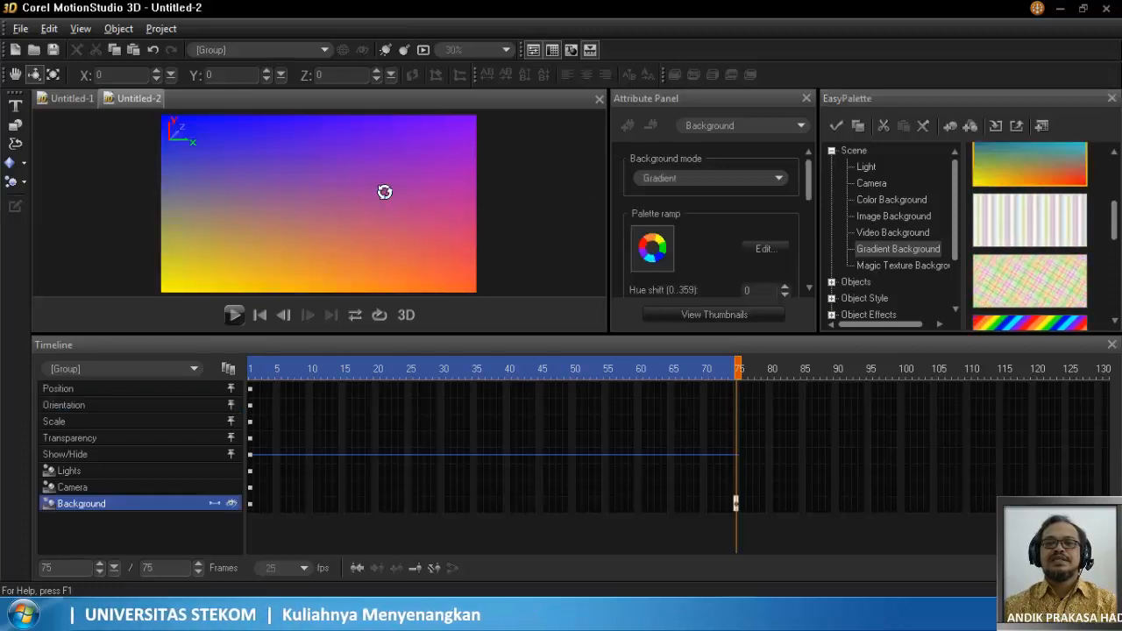
left_click(233, 315)
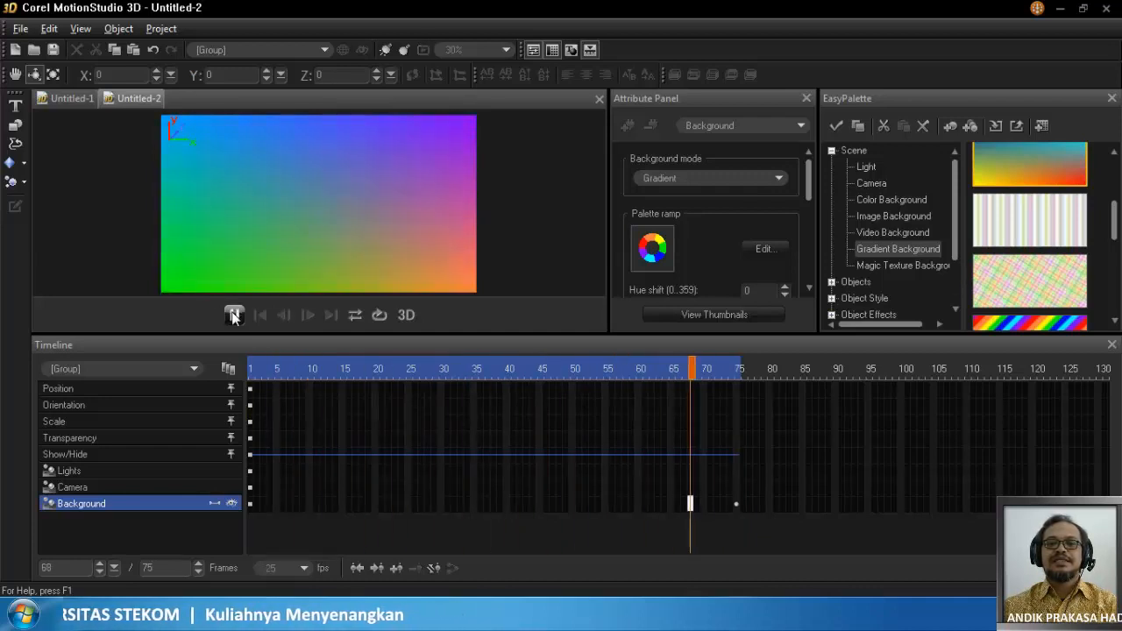
left_click(233, 315)
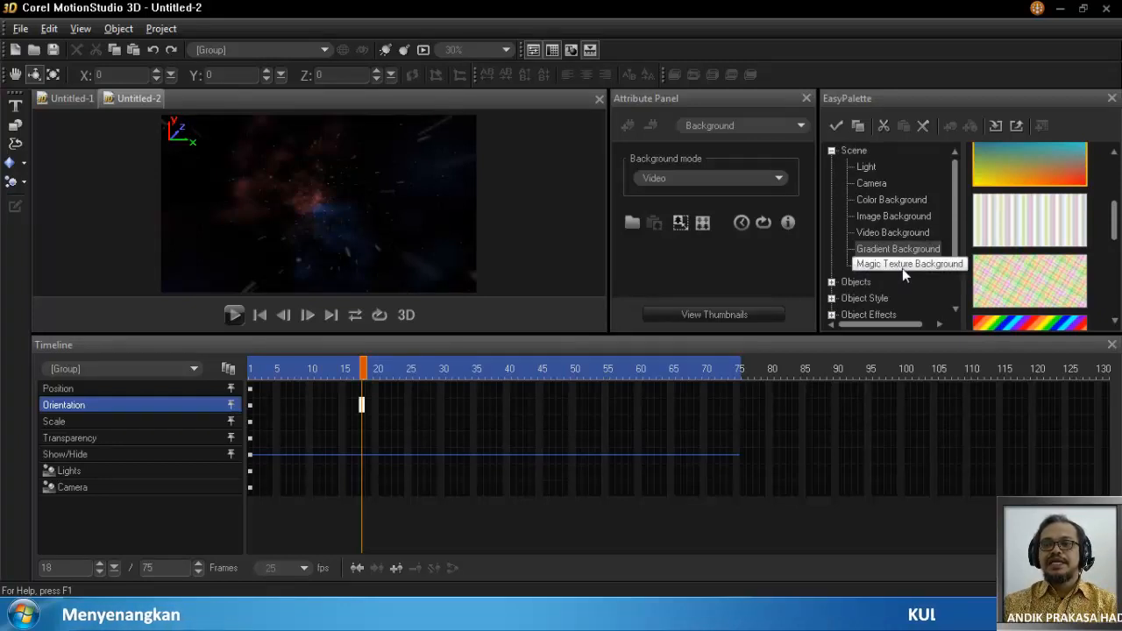
- Apply the blue particle preset from Video Background, return the timeline to frame 1, and play the animation
left_click(894, 215)
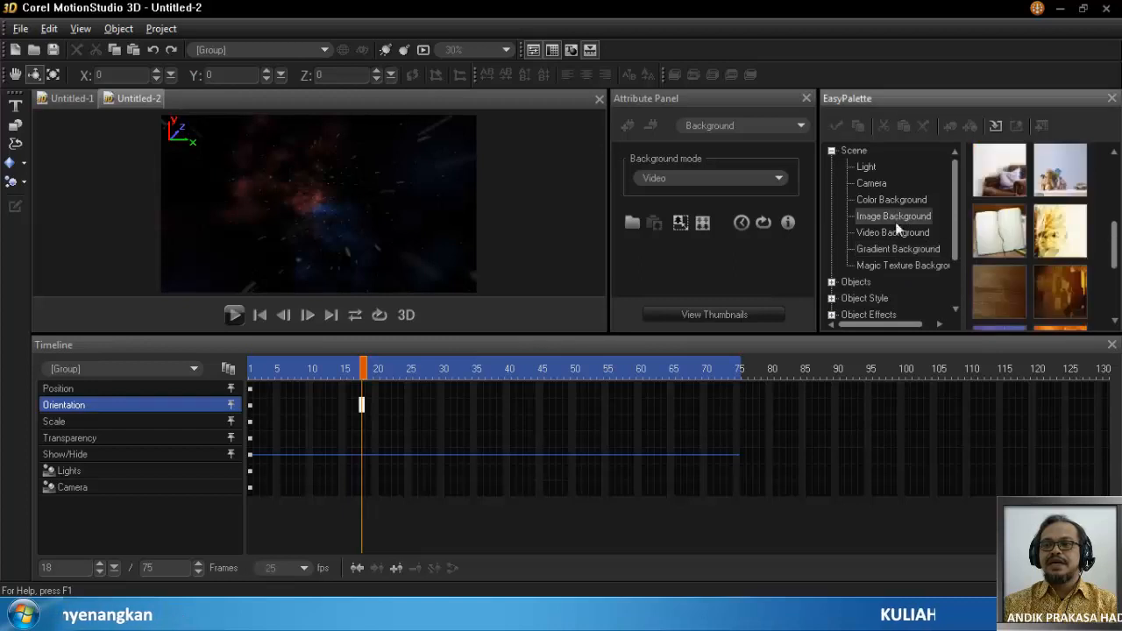
left_click(894, 232)
left_click_drag(1029, 197, 274, 187)
left_click_drag(363, 405, 144, 409)
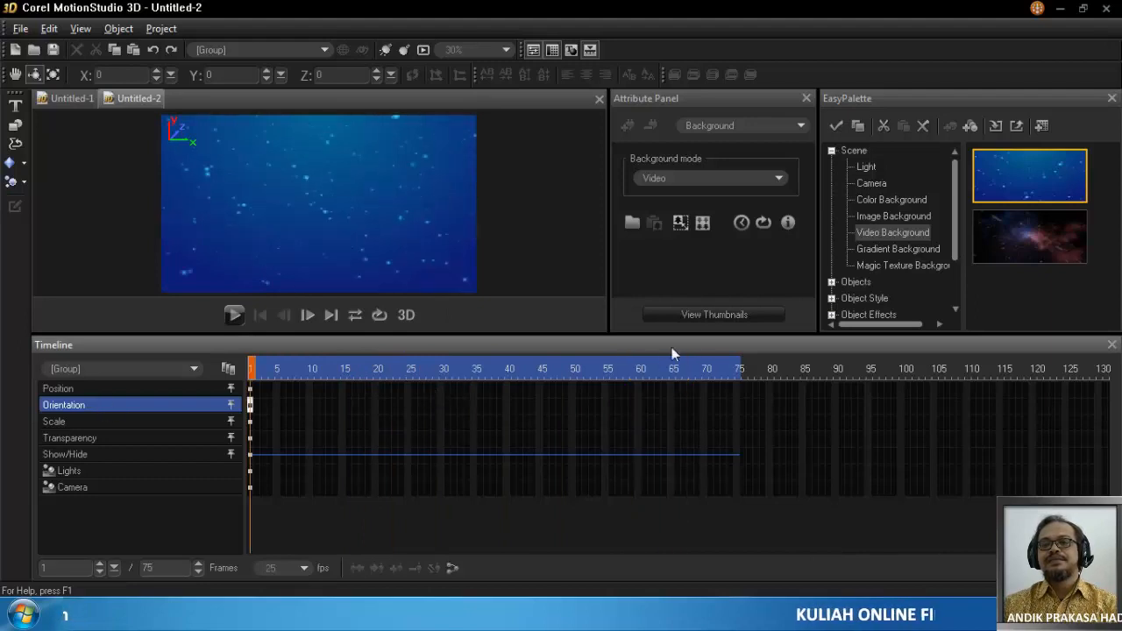
left_click(234, 317)
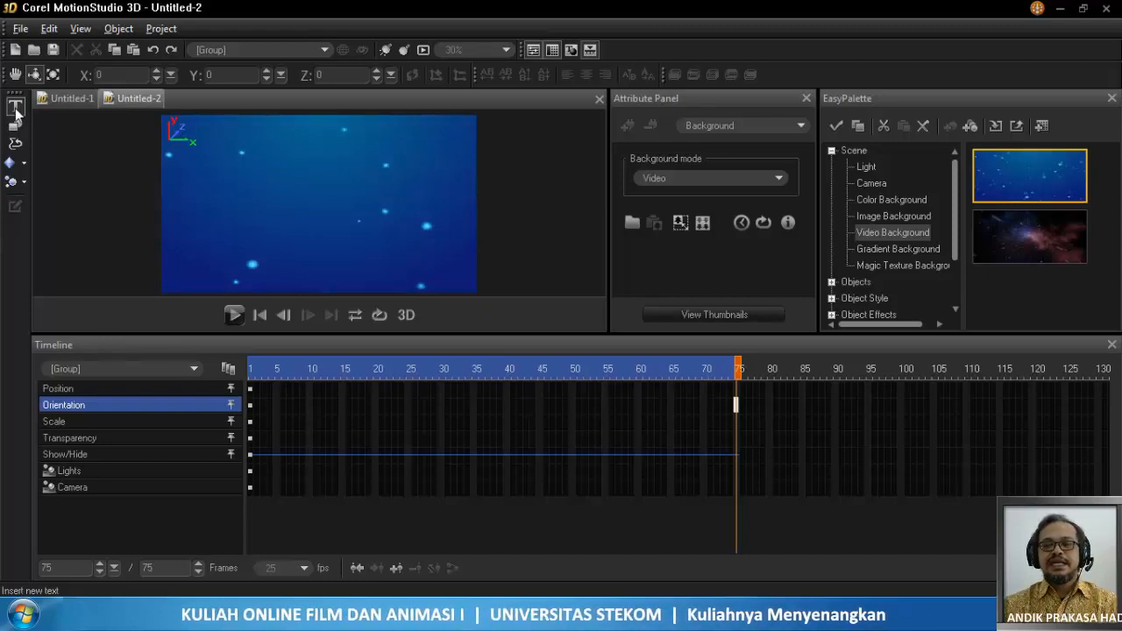
- Start a new text object containing STEKOM on the first line and GRAPHIC on the second
left_click(16, 109)
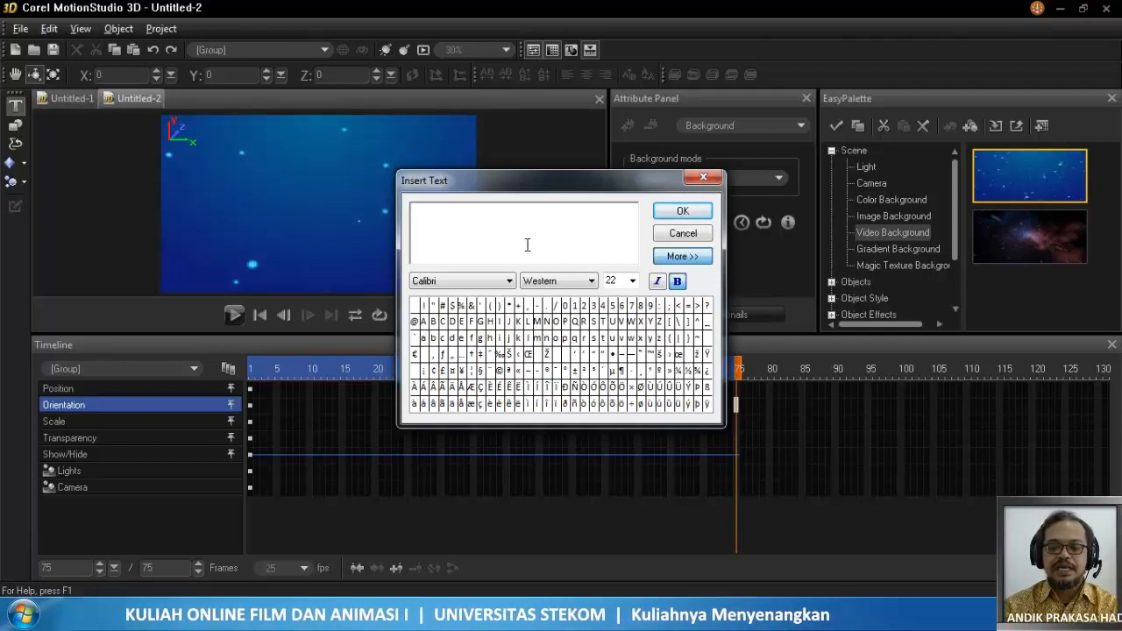
type("STEKOM")
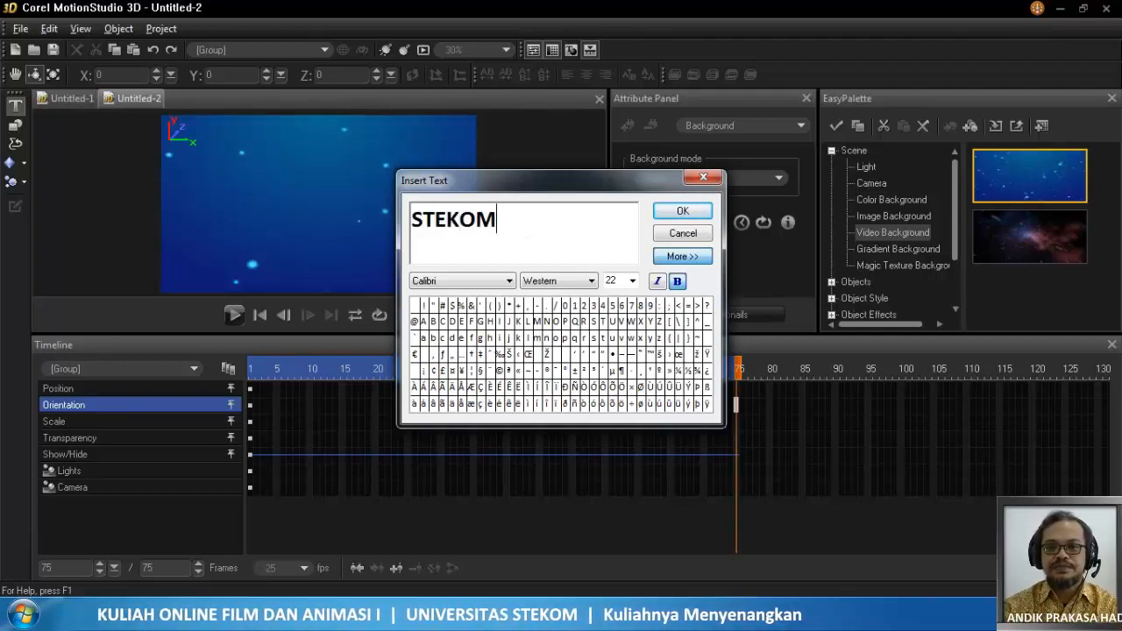
key("Return")
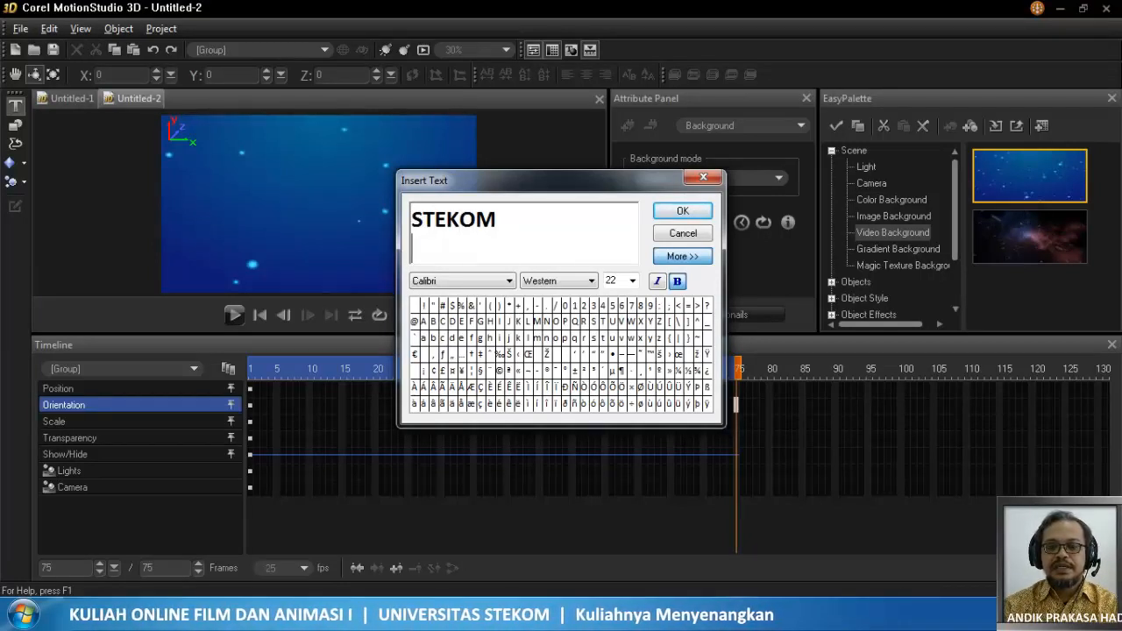
type("GRAP")
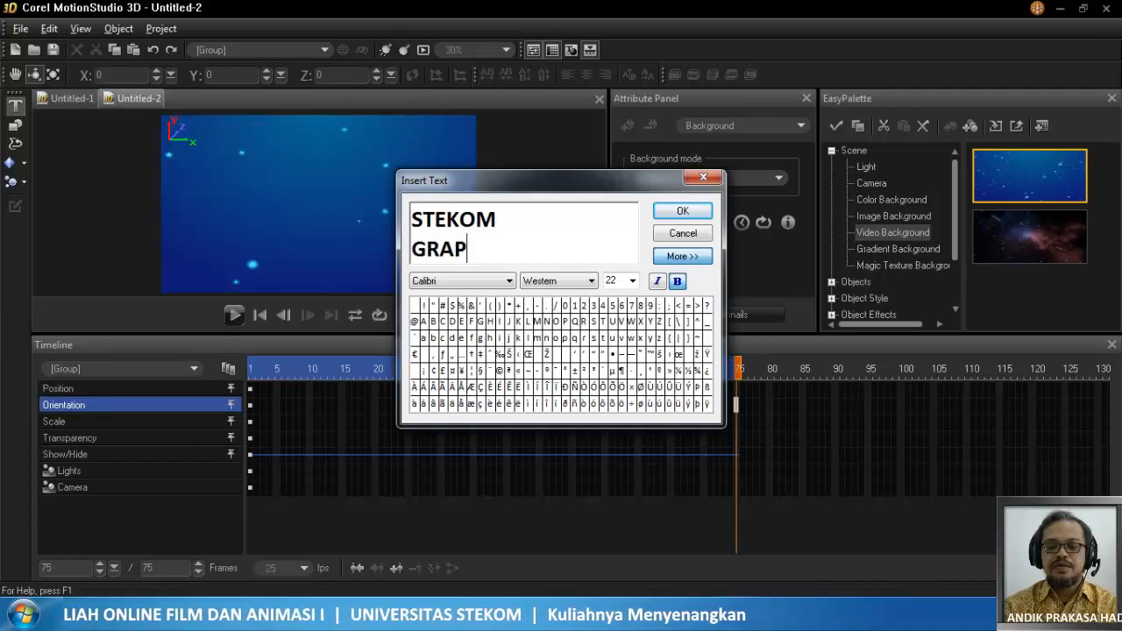
type("HIC")
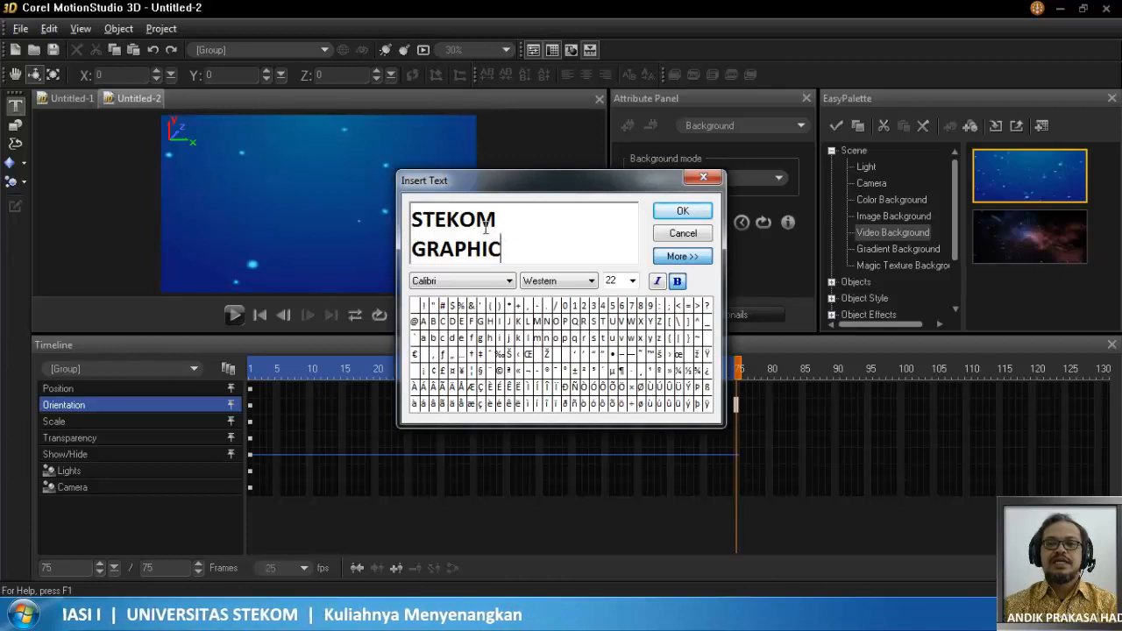
- Set the font of both text lines to Century, and replace it with EXCESS
left_click_drag(412, 220, 513, 254)
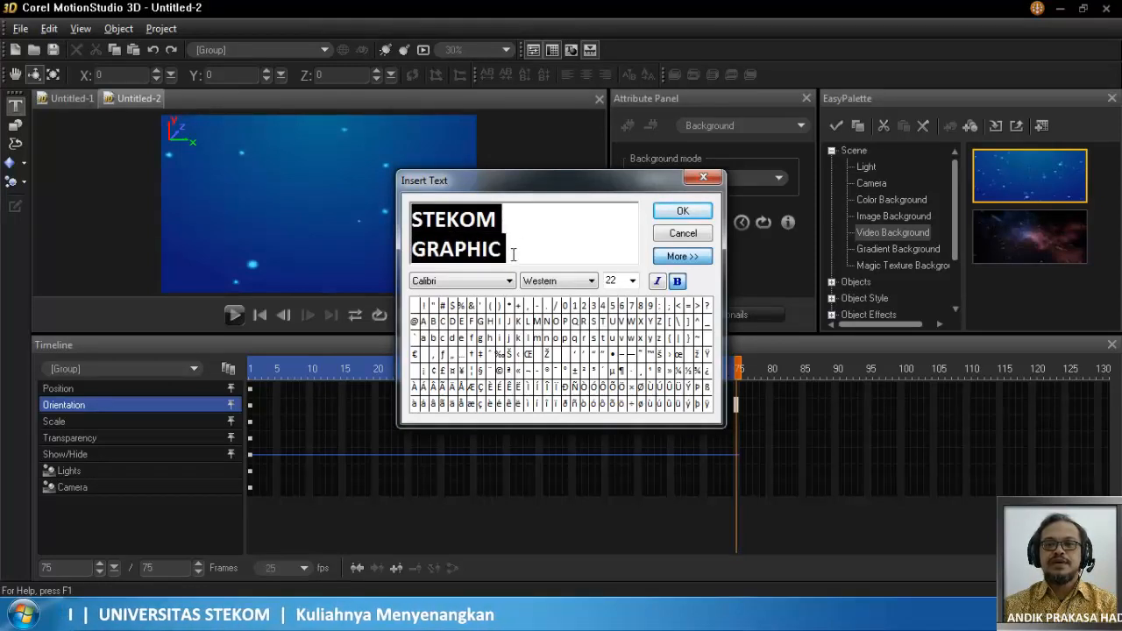
left_click(508, 281)
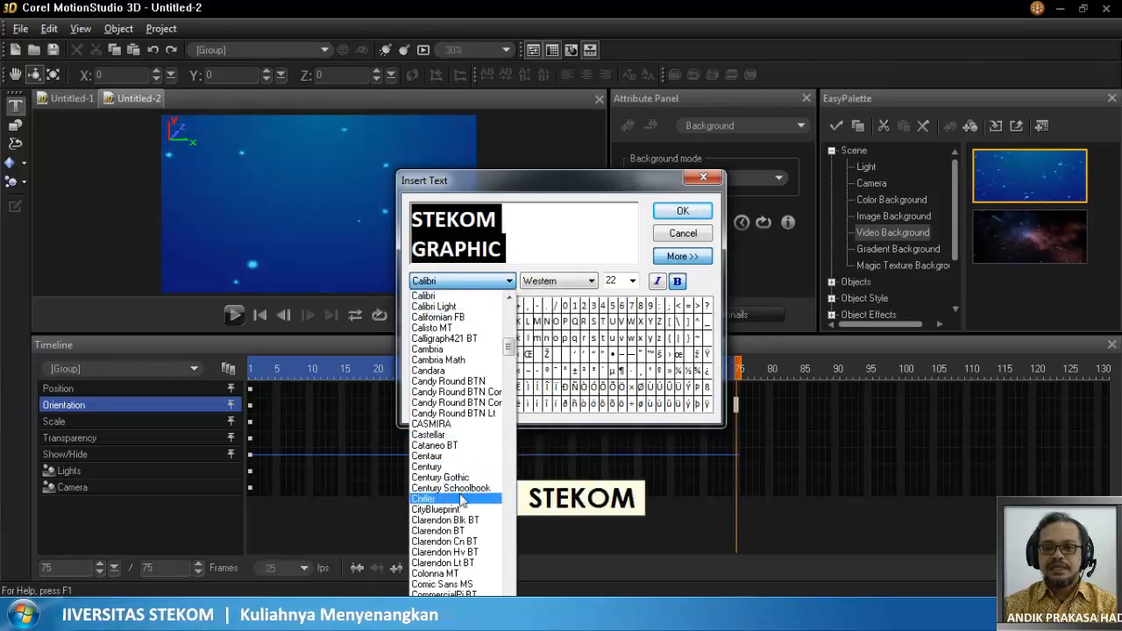
left_click(461, 466)
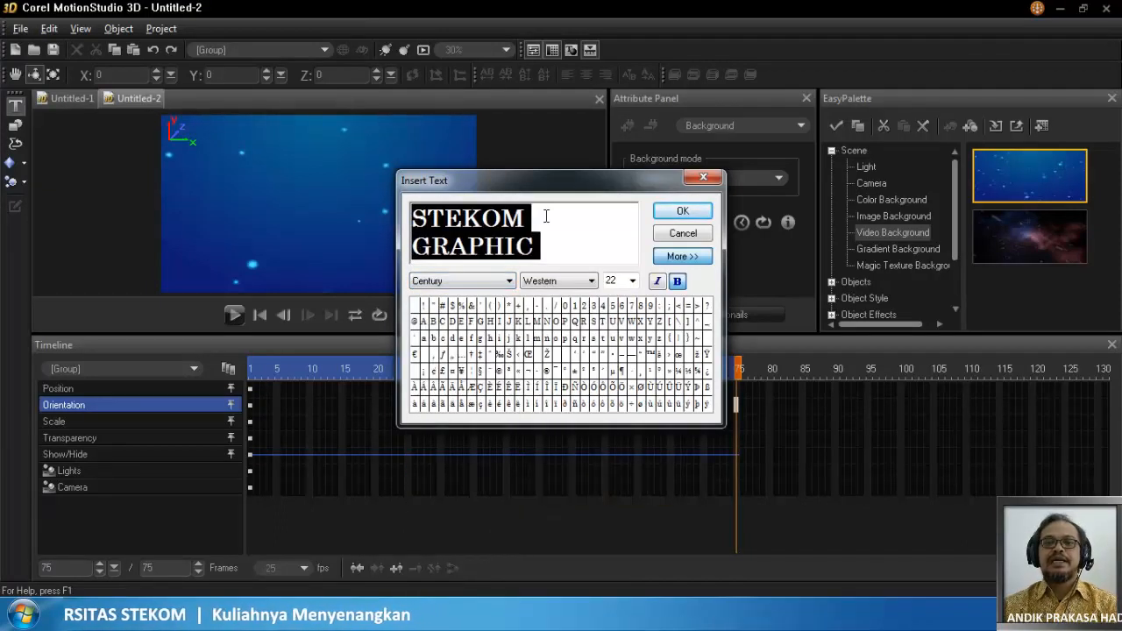
left_click(509, 281)
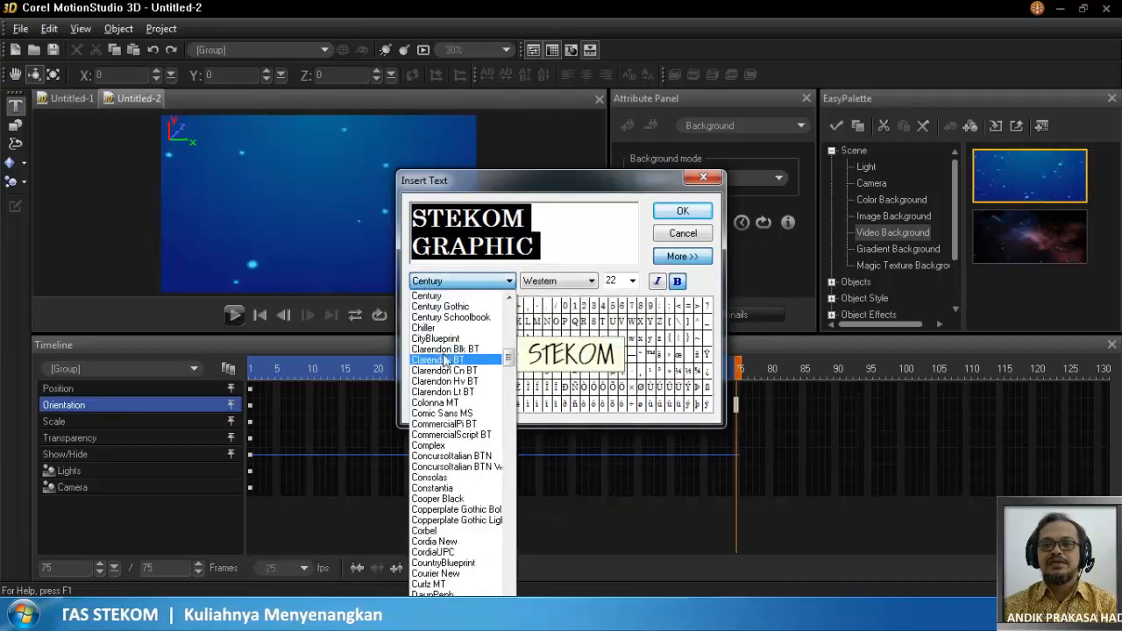
scroll(445, 367, "up", 2)
scroll(445, 367, "down", 15)
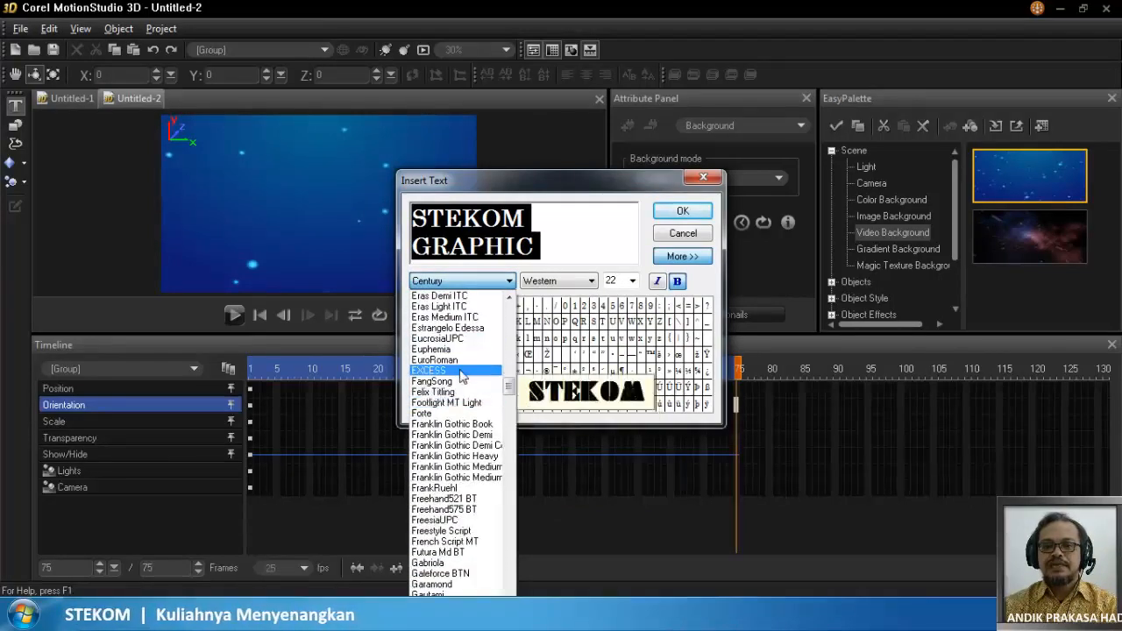
left_click(461, 372)
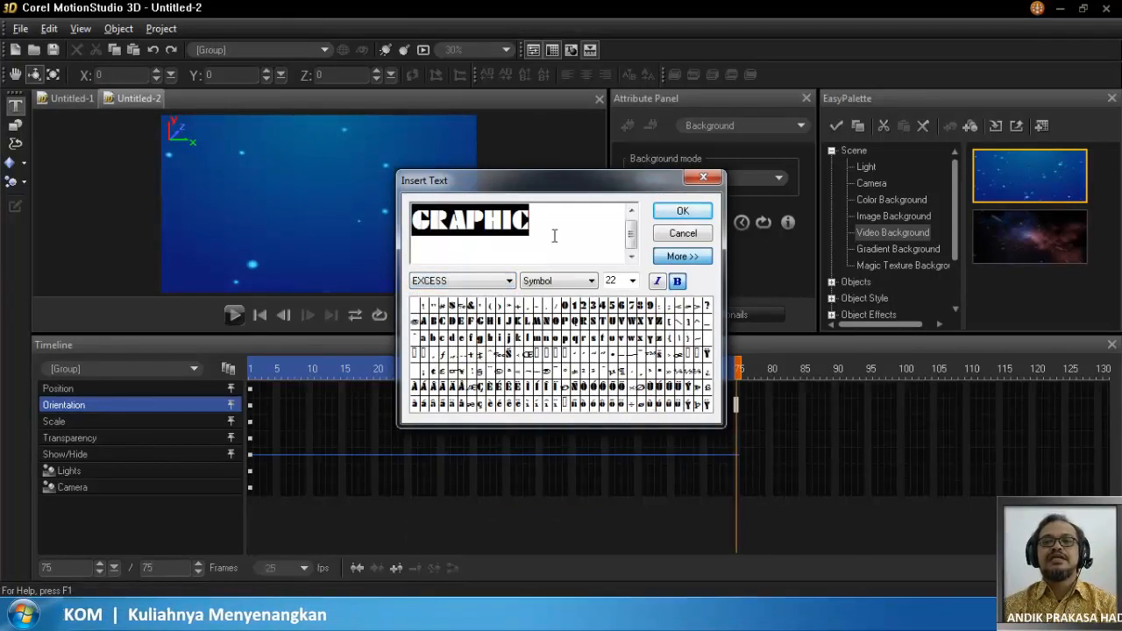
- Change the font of both text lines back to Calibri, including the final letter of GRAPHIC
left_click_drag(633, 239, 632, 223)
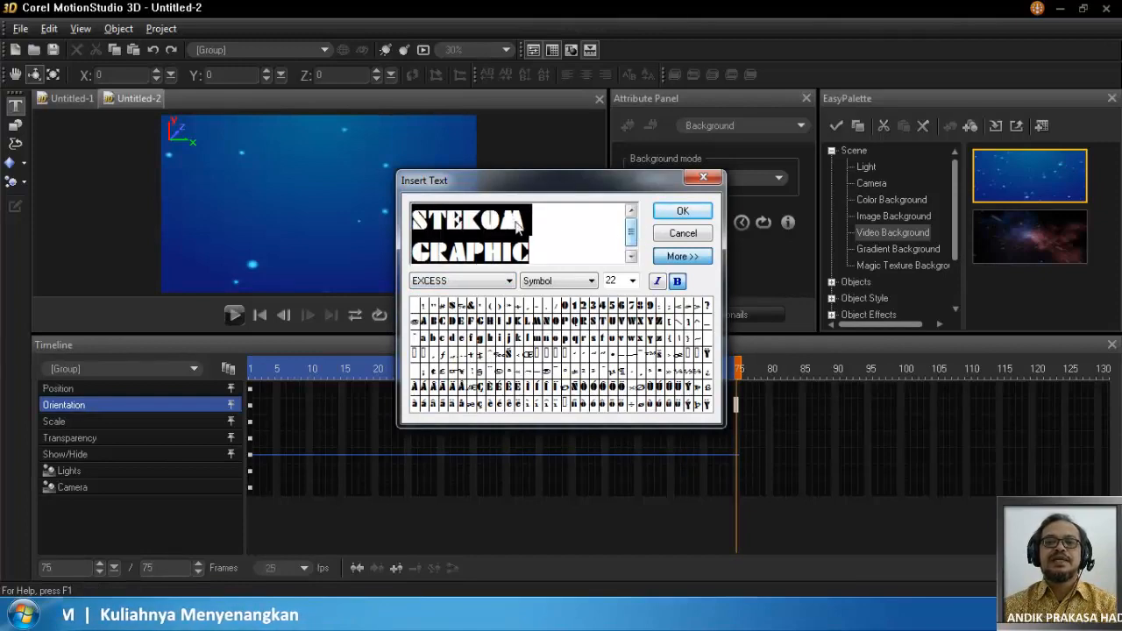
left_click(508, 280)
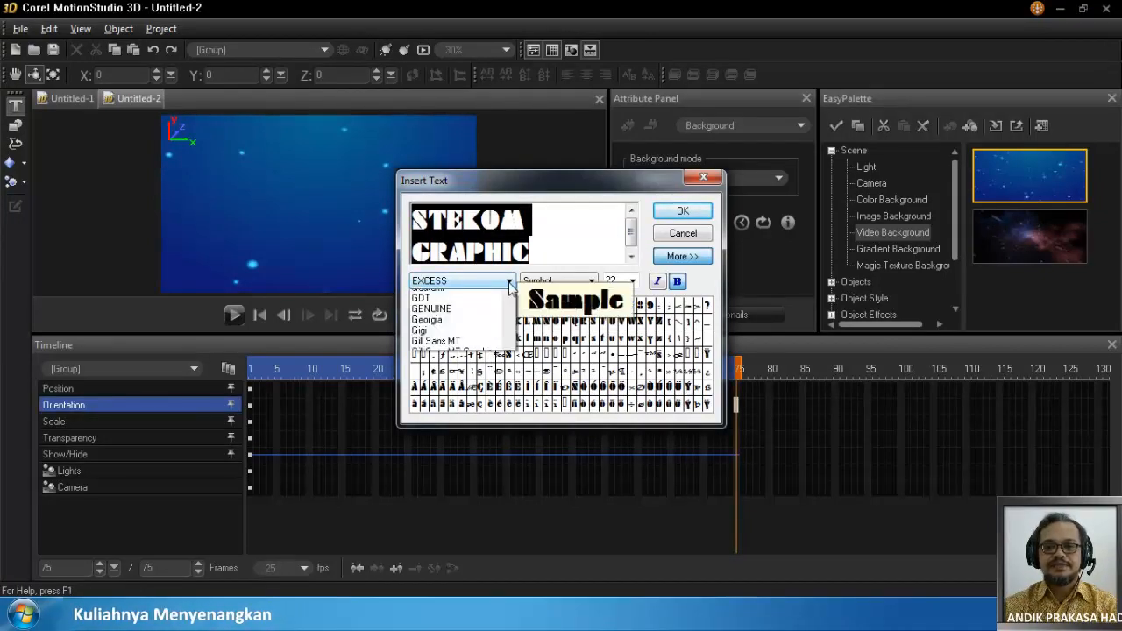
scroll(472, 330, "up", 20)
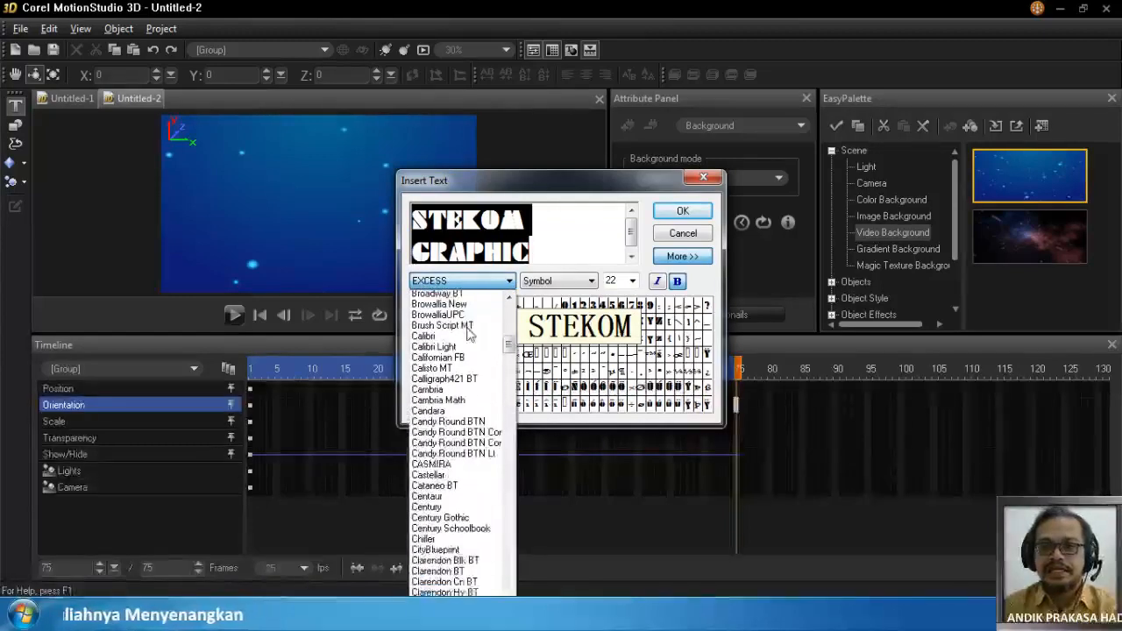
scroll(470, 333, "up", 5)
scroll(471, 333, "down", 11)
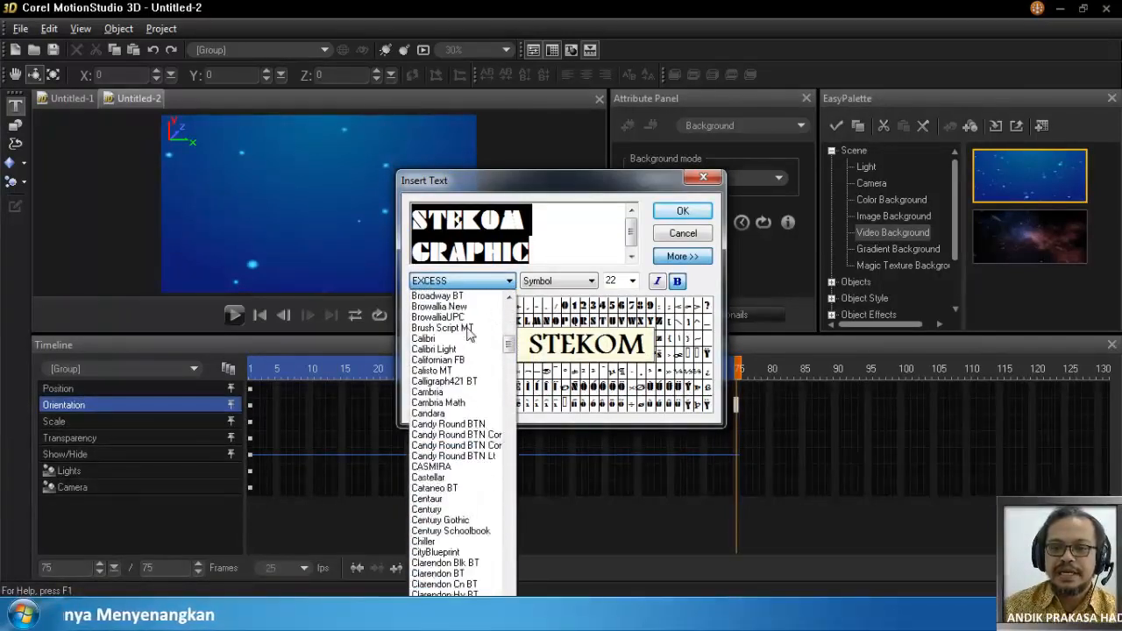
left_click(453, 339)
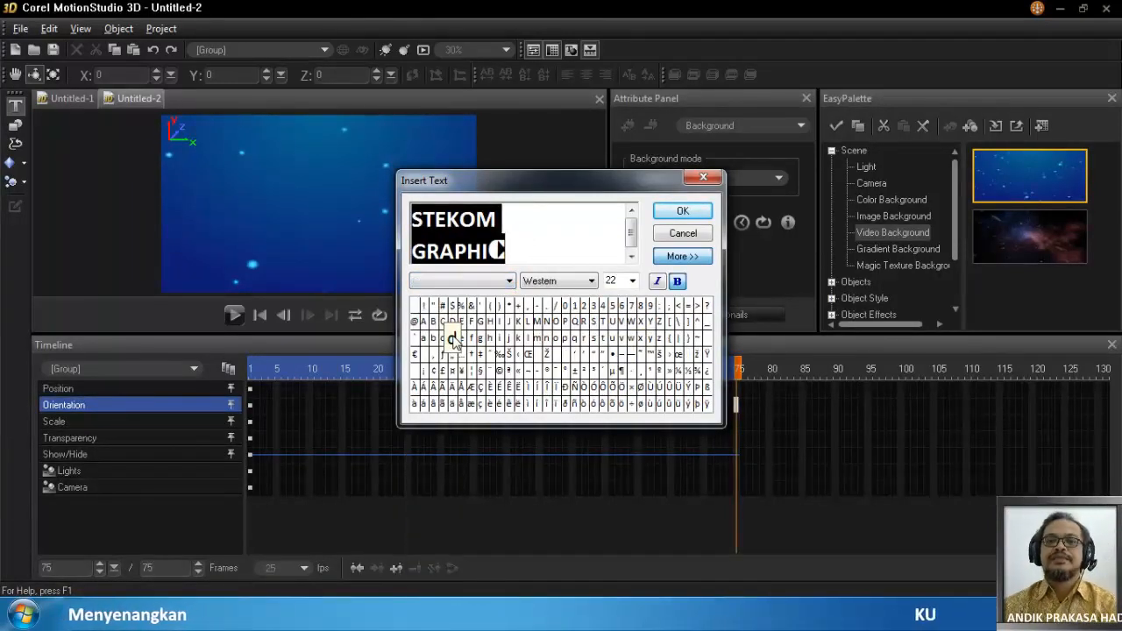
left_click(414, 216)
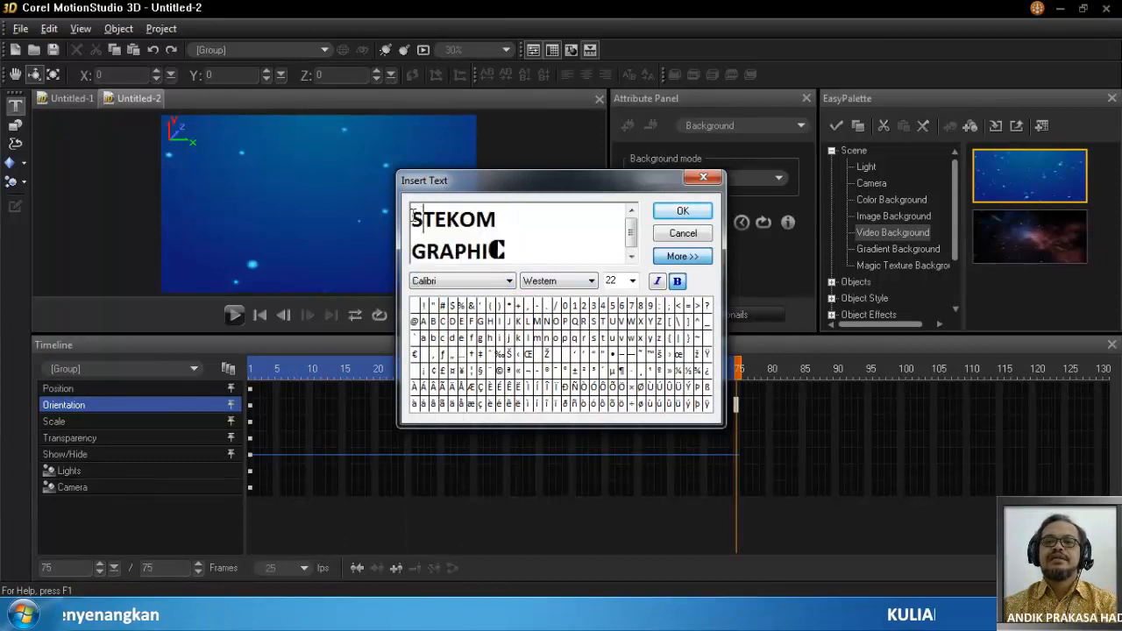
left_click_drag(414, 216, 517, 246)
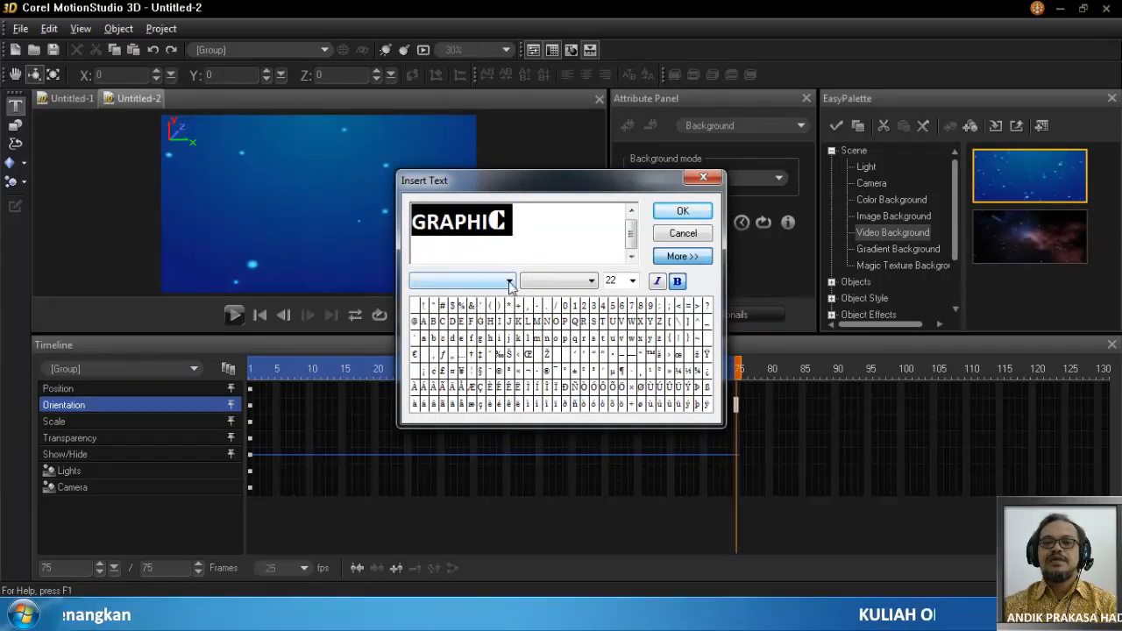
left_click(509, 281)
scroll(473, 412, "down", 10)
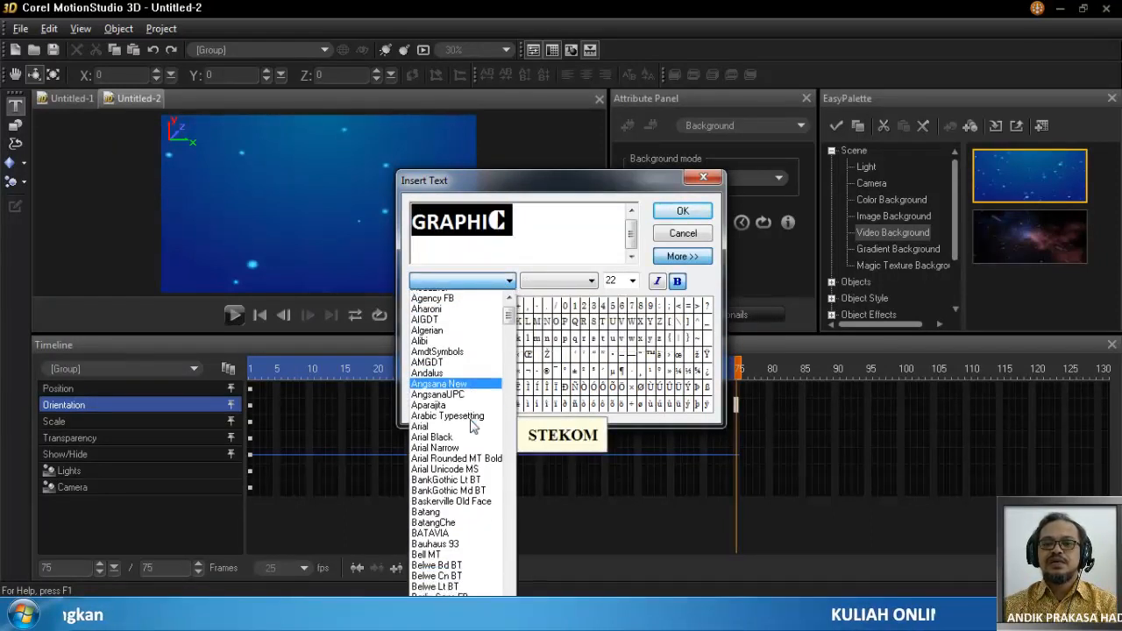
left_click(470, 426)
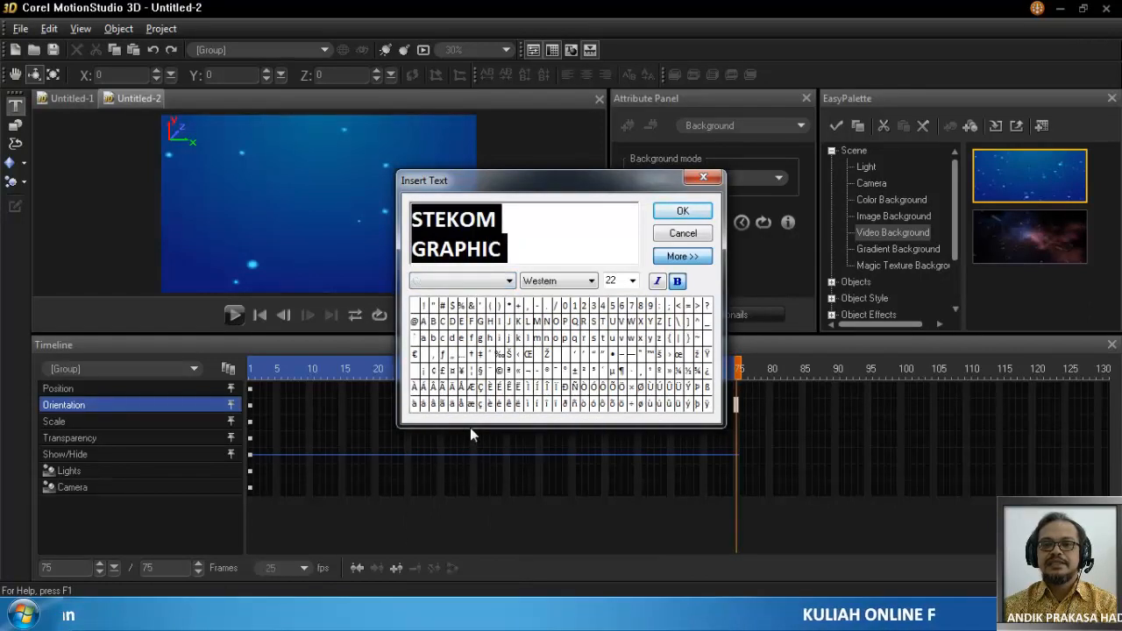
- Set the font size of the STEKOM line to 36 and insert the two-line text into the scene
left_click(505, 224)
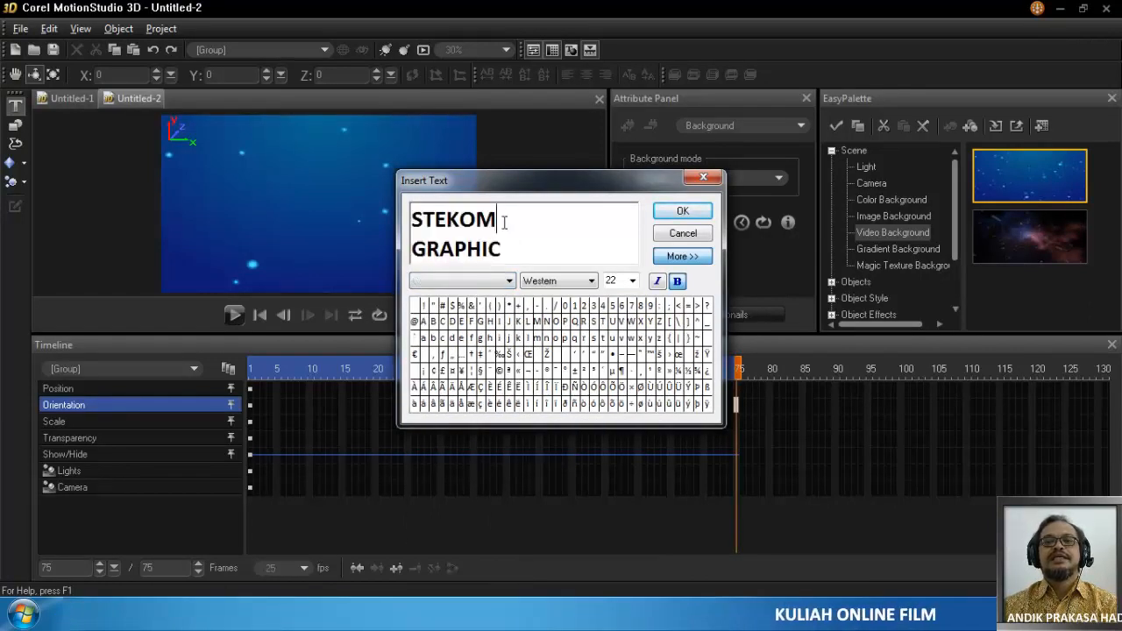
left_click_drag(497, 219, 403, 219)
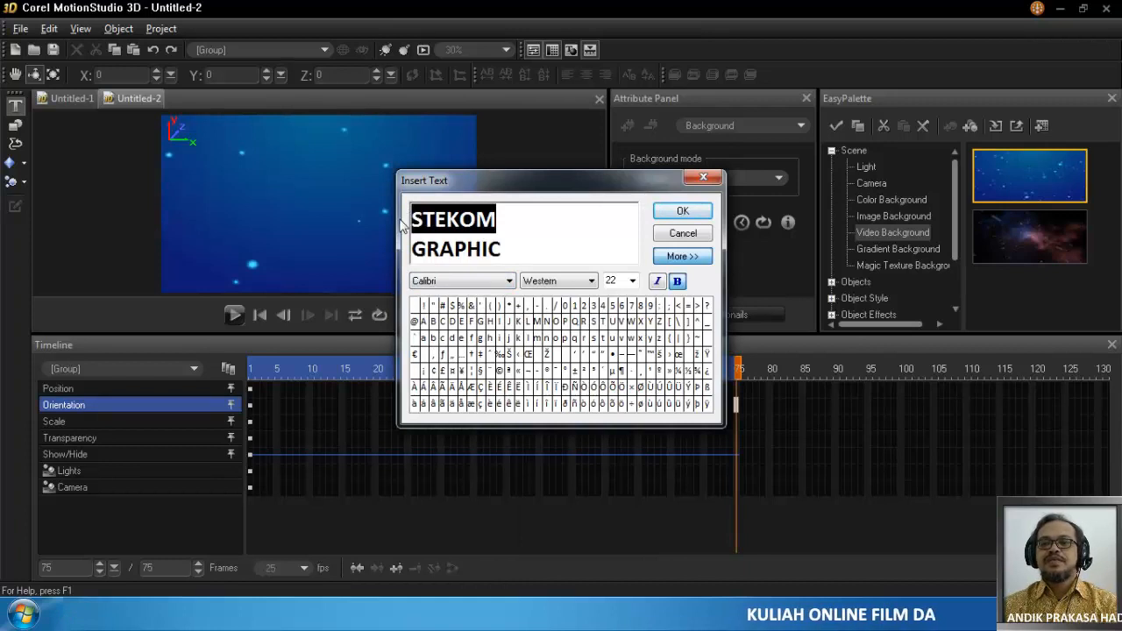
left_click(632, 280)
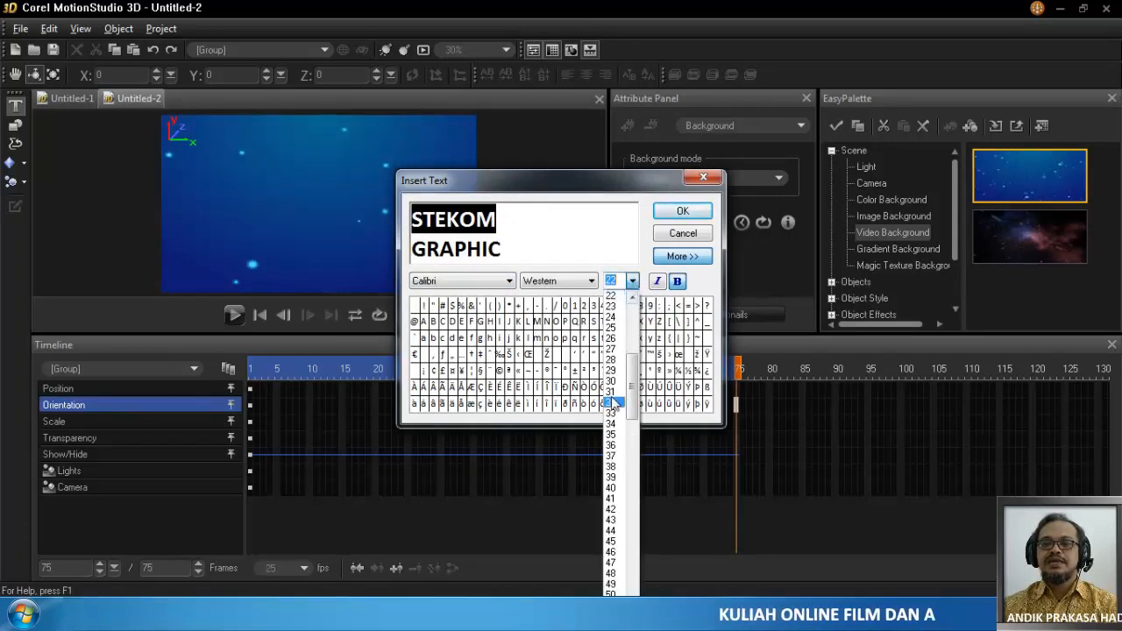
left_click(613, 445)
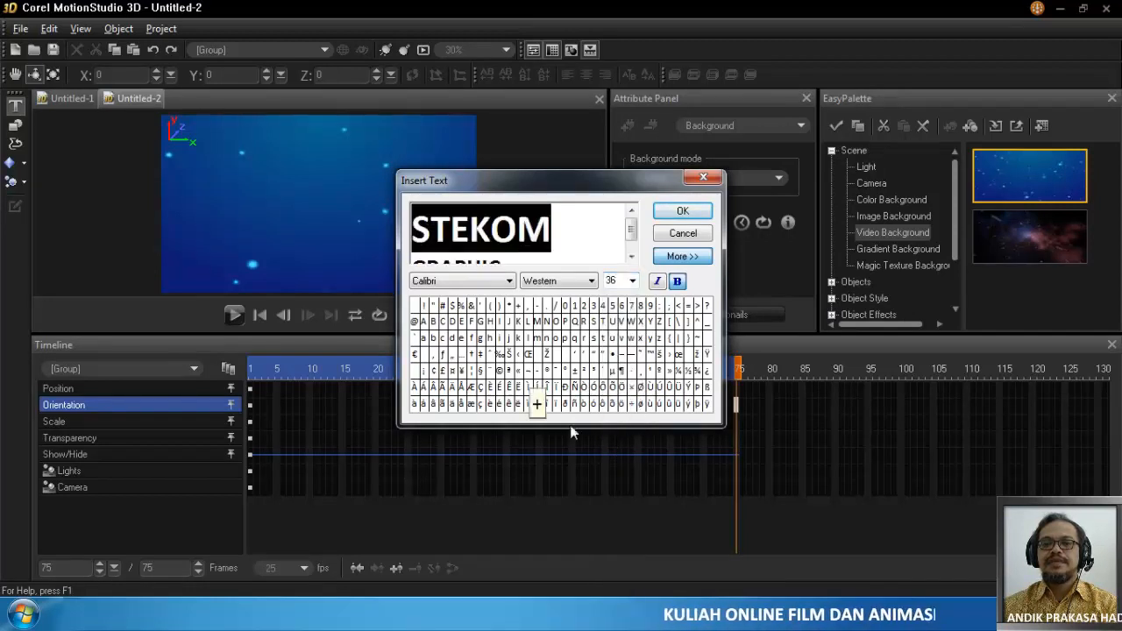
left_click_drag(632, 227, 632, 239)
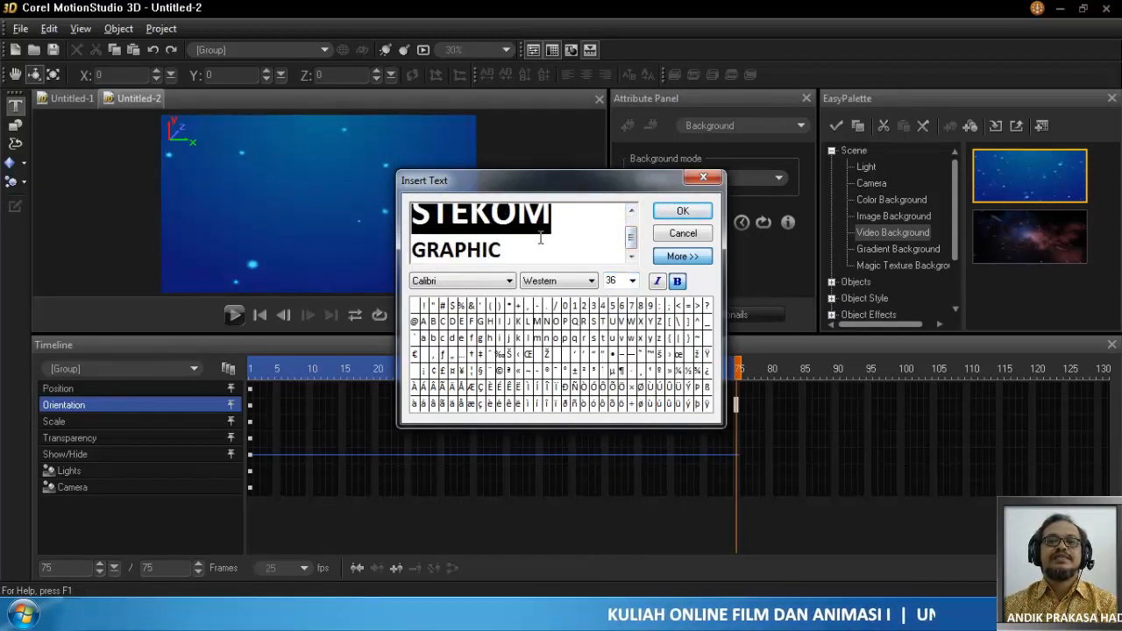
left_click(680, 214)
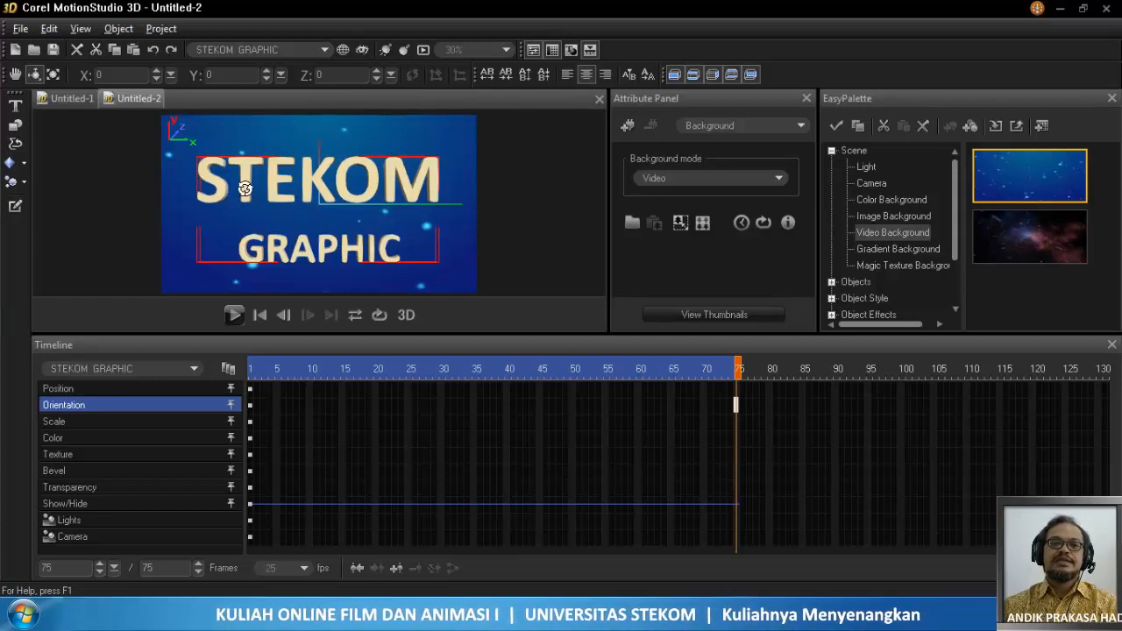
- Try rotating the STEKOM GRAPHIC text freely to about X 22, Y 87
left_click_drag(245, 189, 324, 213)
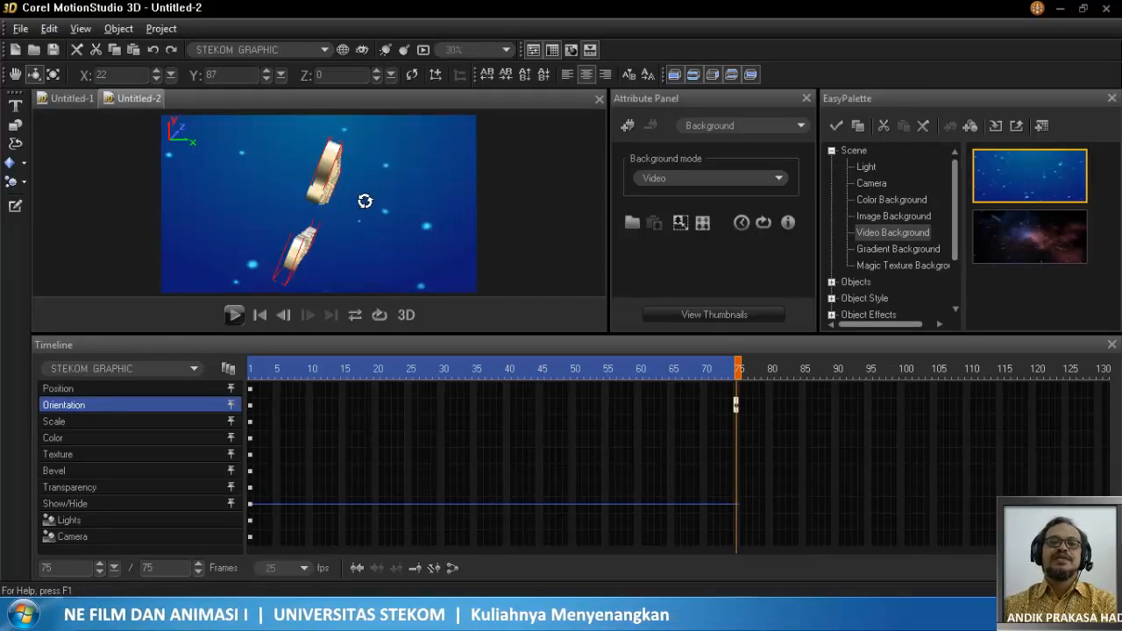
double_click(365, 201)
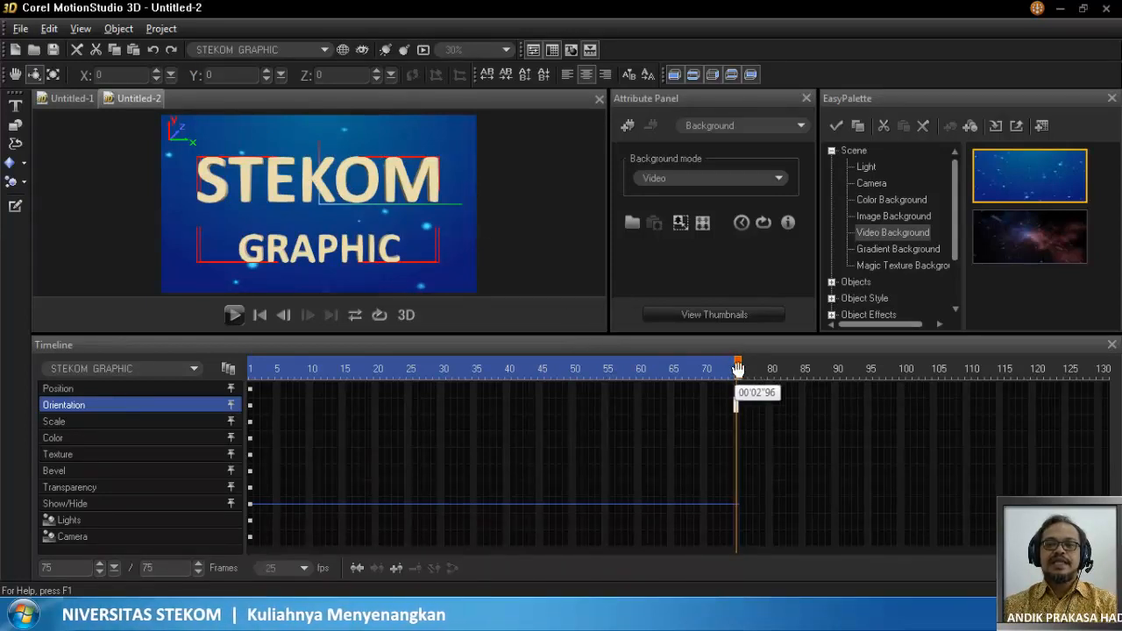
- Play the animation with the text over the video background, rewinding the timeline to frame 1 for a full playback
left_click(236, 315)
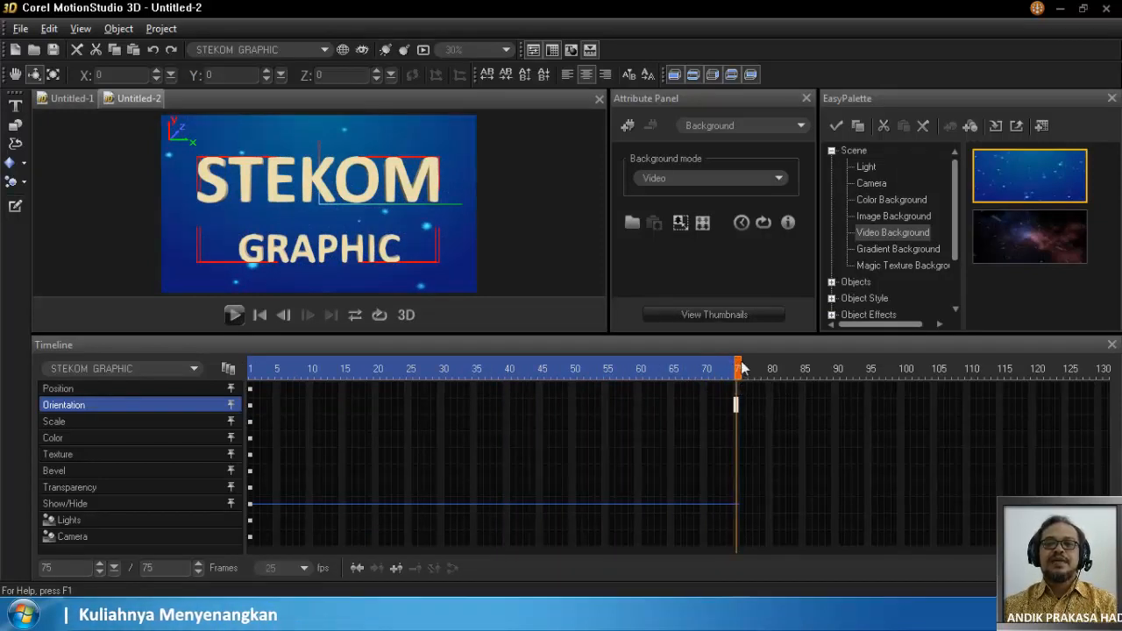
left_click_drag(737, 368, 251, 370)
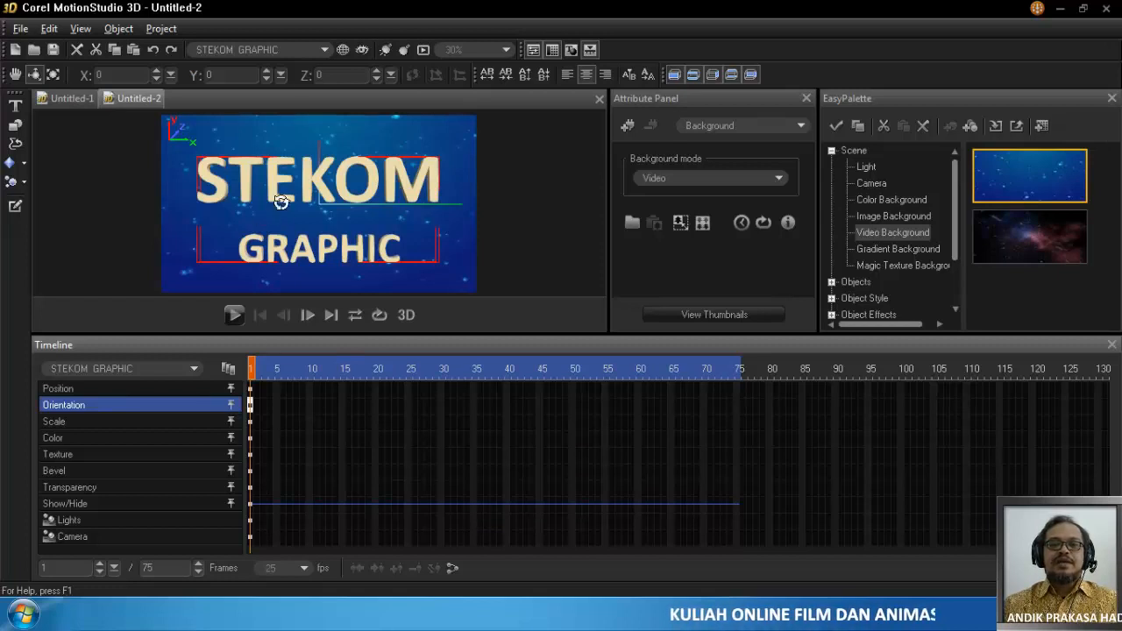
left_click(239, 315)
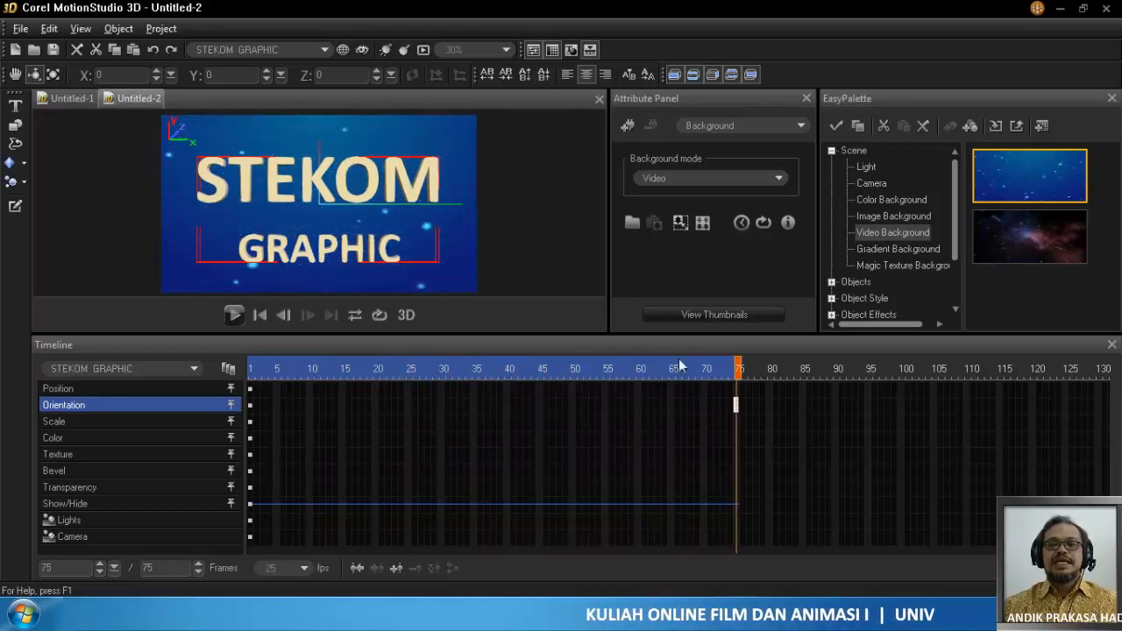
- Return the timeline to frame 1 and move the STEKOM GRAPHIC text to about X -68, Y -60
left_click_drag(736, 377, 246, 398)
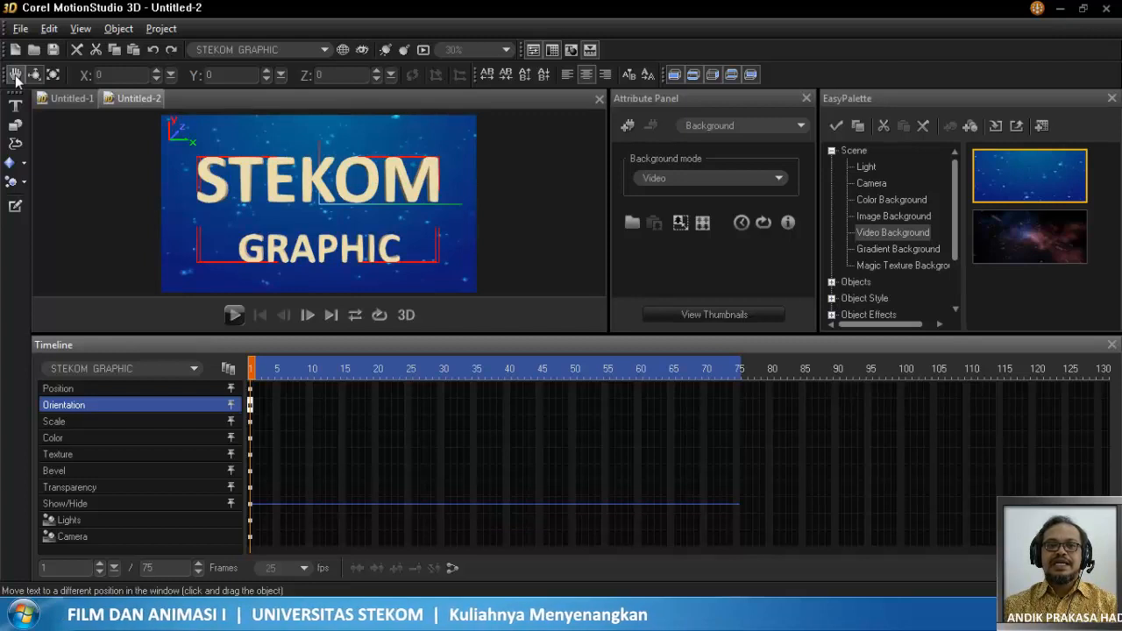
left_click(16, 78)
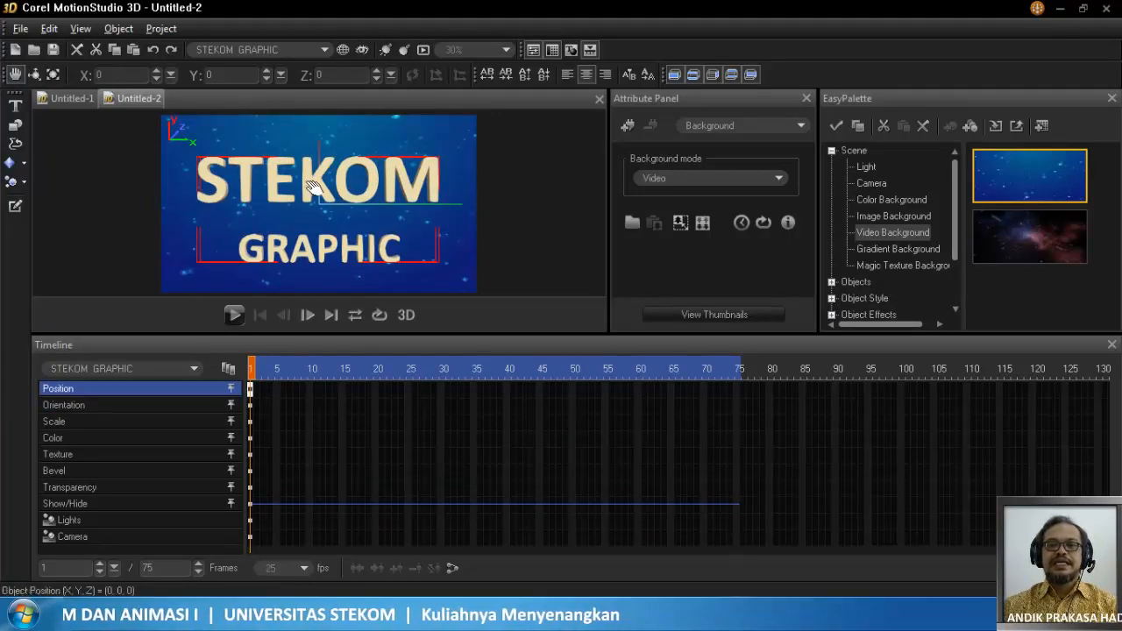
mouse_move(311, 184)
left_mouse_down()
mouse_move(313, 146)
mouse_move(311, 186)
mouse_move(259, 191)
mouse_move(311, 267)
mouse_move(333, 219)
mouse_move(267, 175)
mouse_move(277, 138)
mouse_move(321, 180)
left_mouse_up()
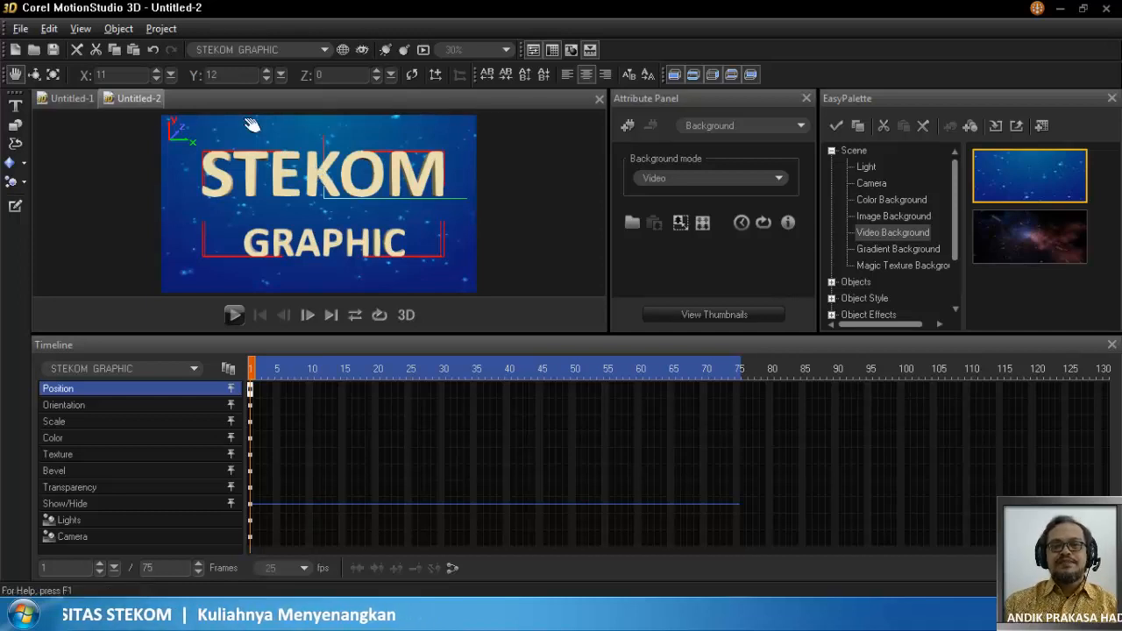
left_click_drag(322, 182, 271, 227)
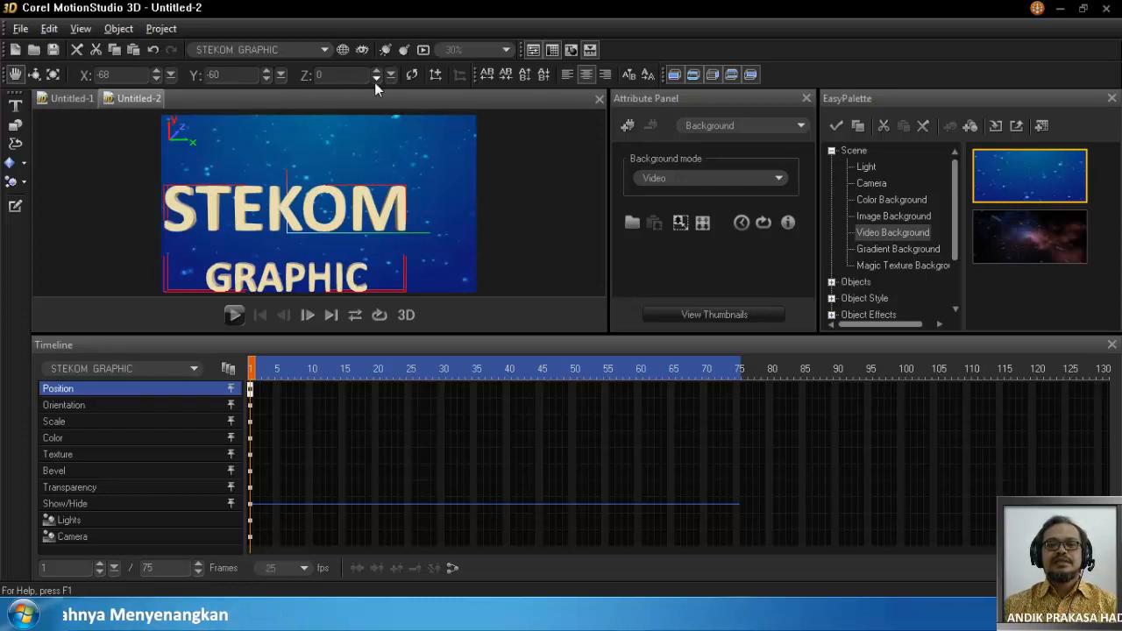
- Centre the STEKOM GRAPHIC text by setting its X and Y position to 0
left_click_drag(112, 74, 85, 74)
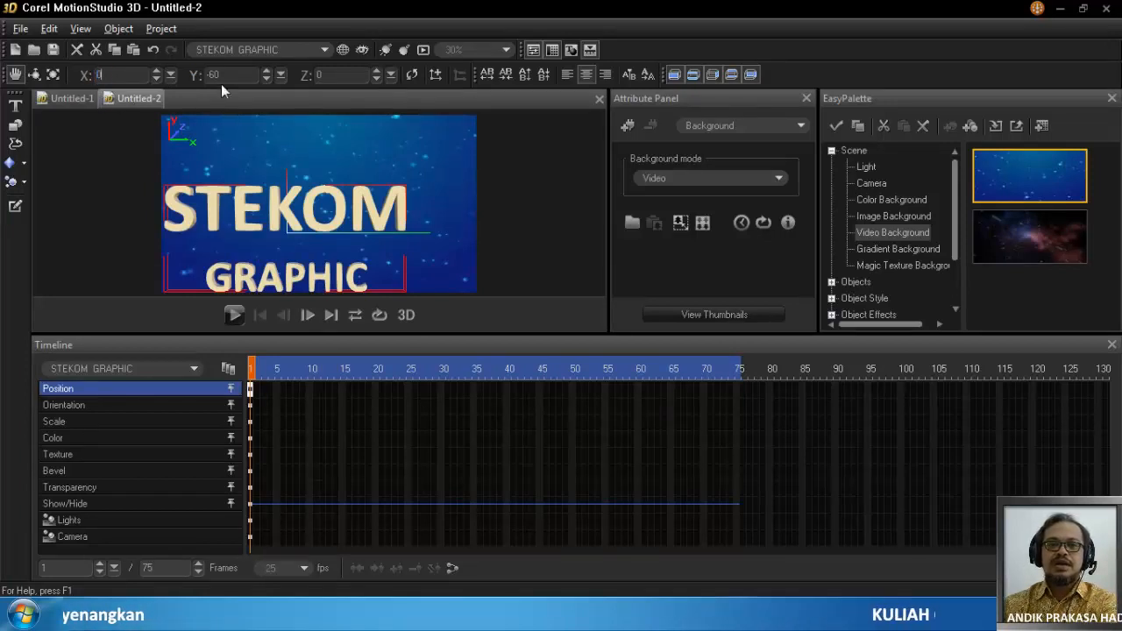
left_click_drag(239, 75, 204, 76)
type("0")
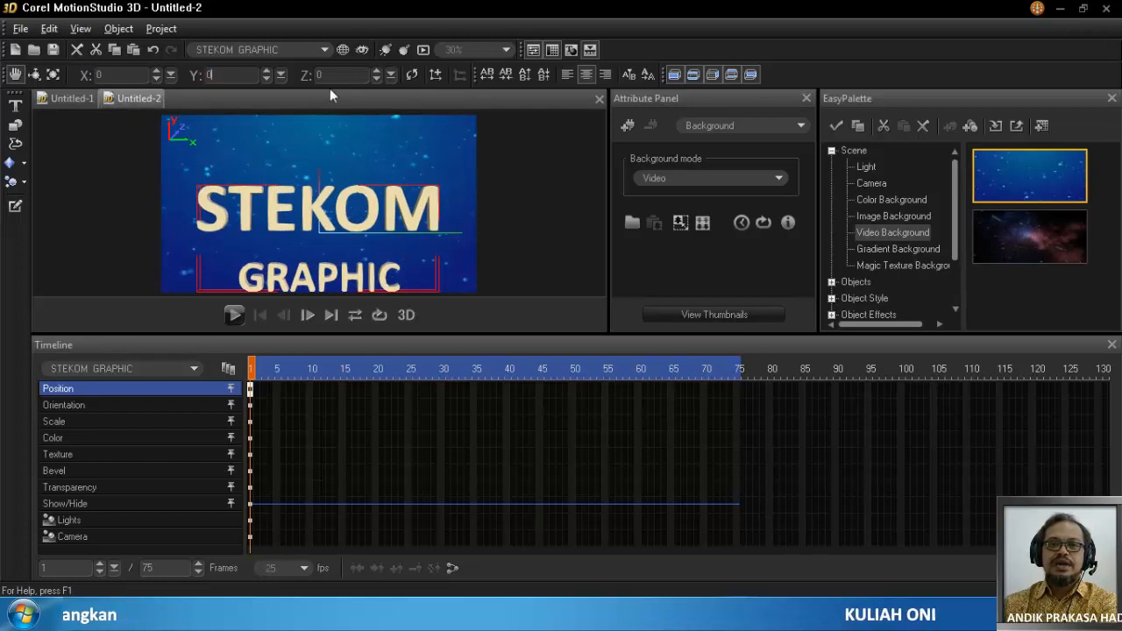
left_click(316, 75)
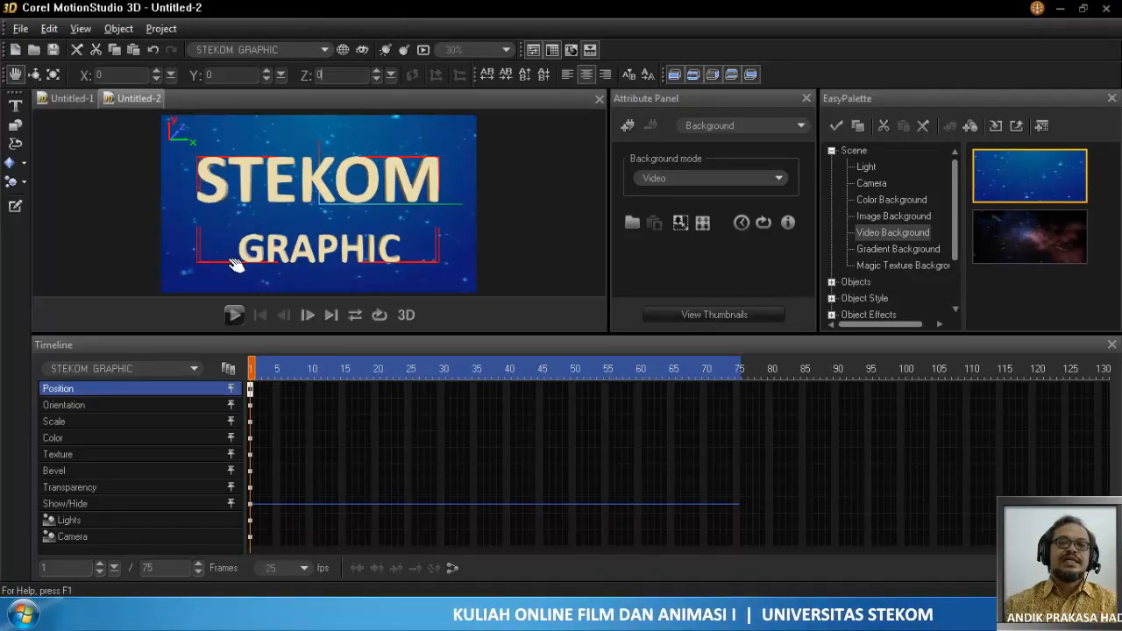
- Try rotating the STEKOM GRAPHIC text freely to about X 14, Y 64, and reset its X and Y orientation to 0
left_click(38, 77)
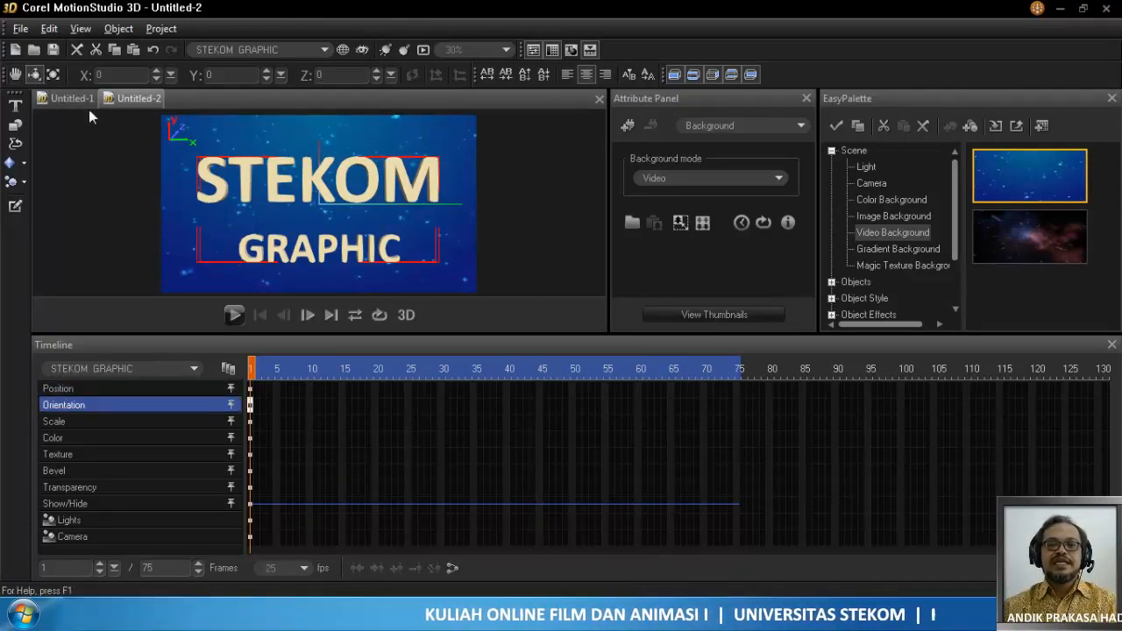
left_click_drag(298, 192, 344, 201)
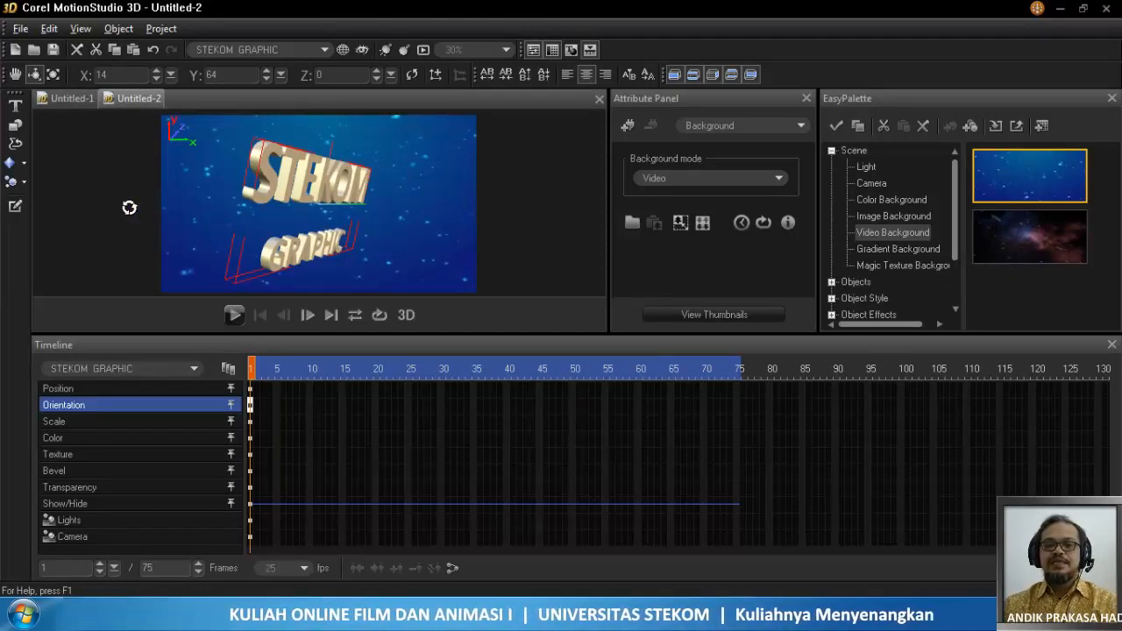
double_click(221, 74)
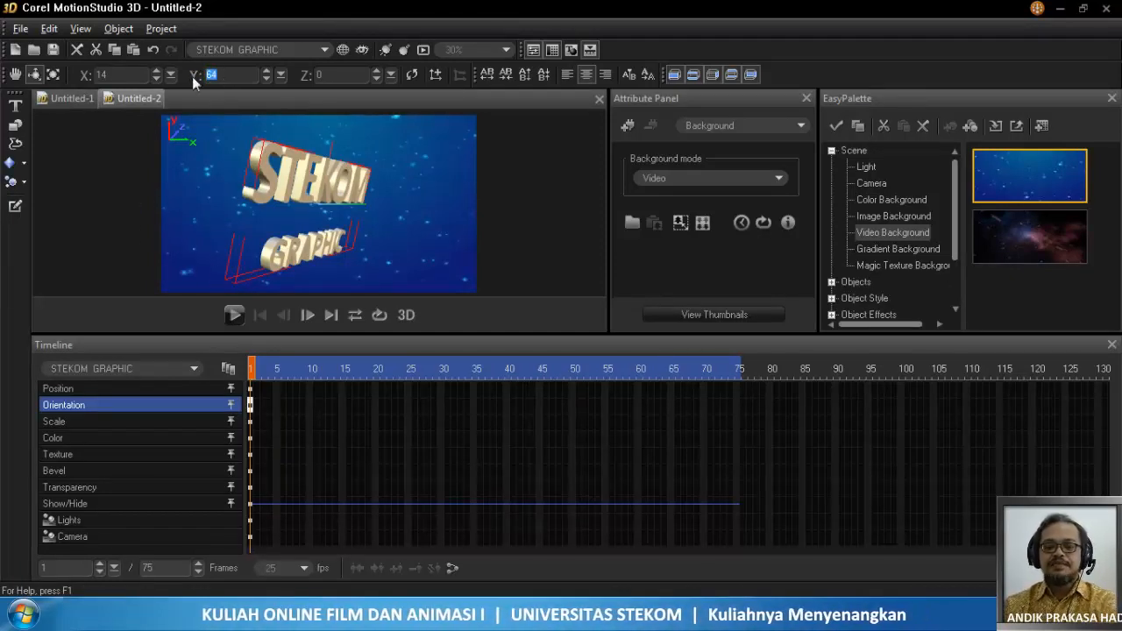
type("0")
double_click(101, 75)
type("0")
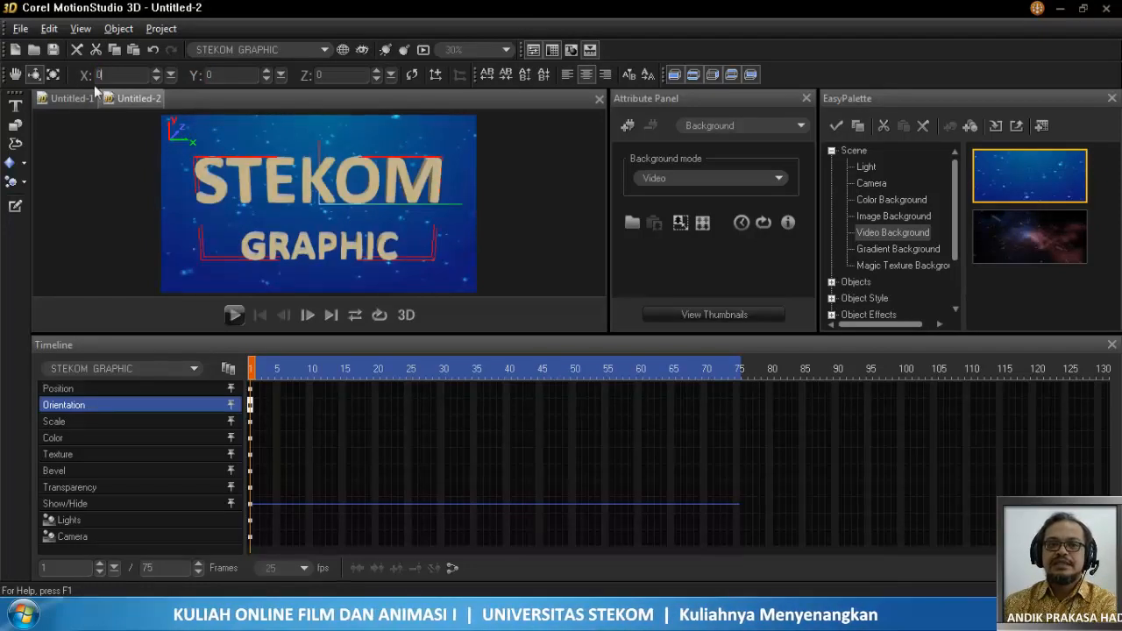
key("Return")
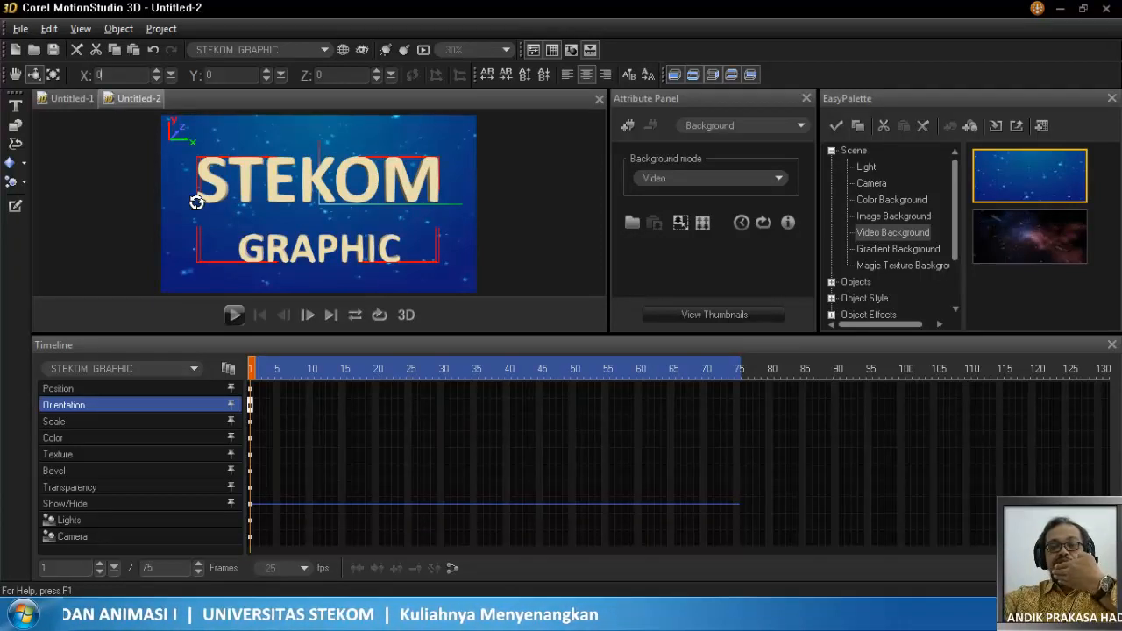
- Try rotating the STEKOM GRAPHIC text freely to about X 38, Y 81, and undo the rotation
left_click_drag(196, 203, 286, 218)
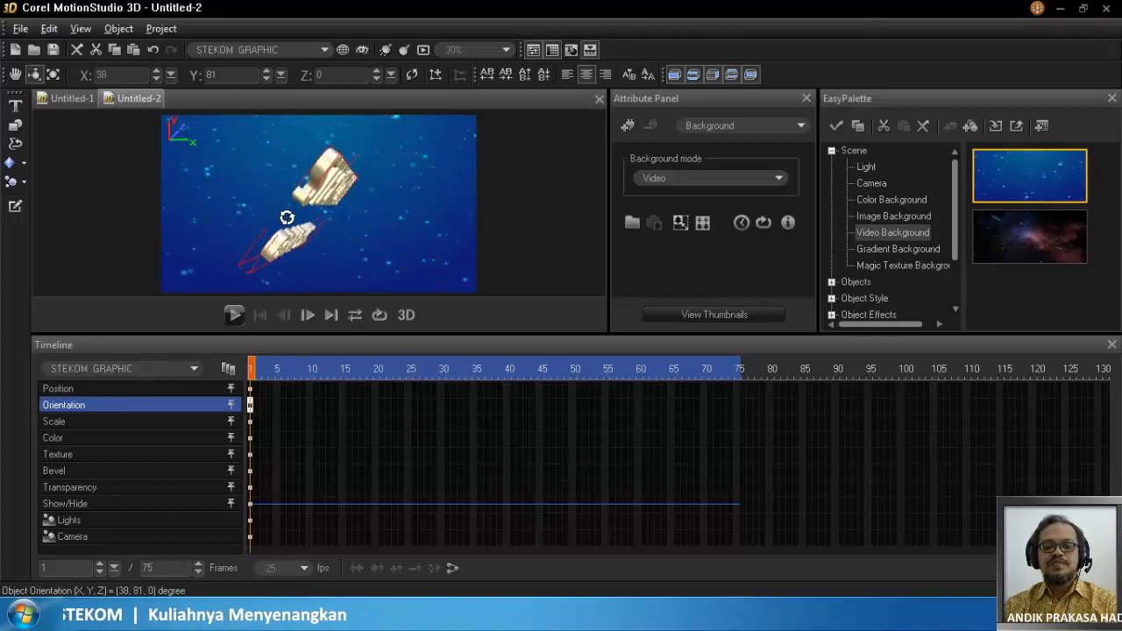
key("ctrl+z")
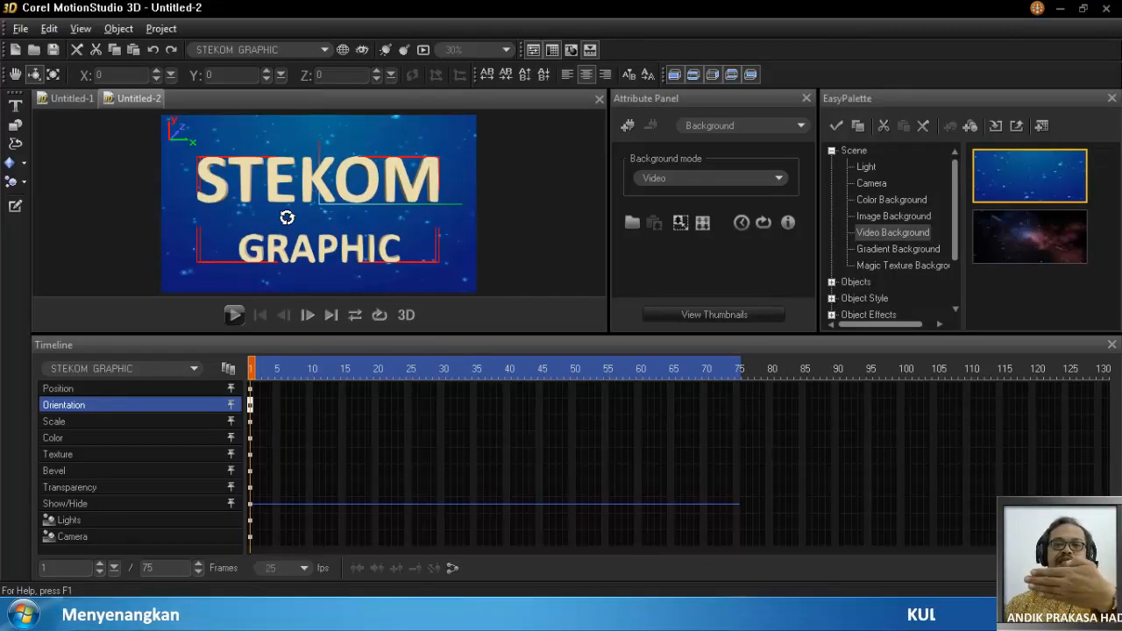
- Try moving the STEKOM GRAPHIC text away from the camera by setting its Z position to 100
left_click(16, 75)
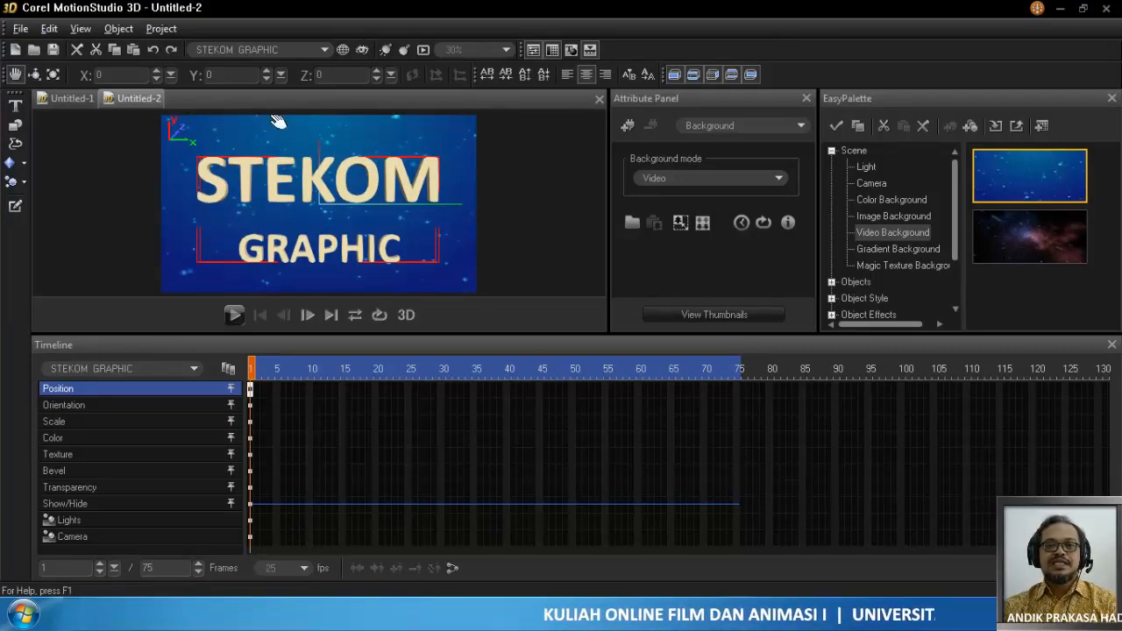
double_click(317, 75)
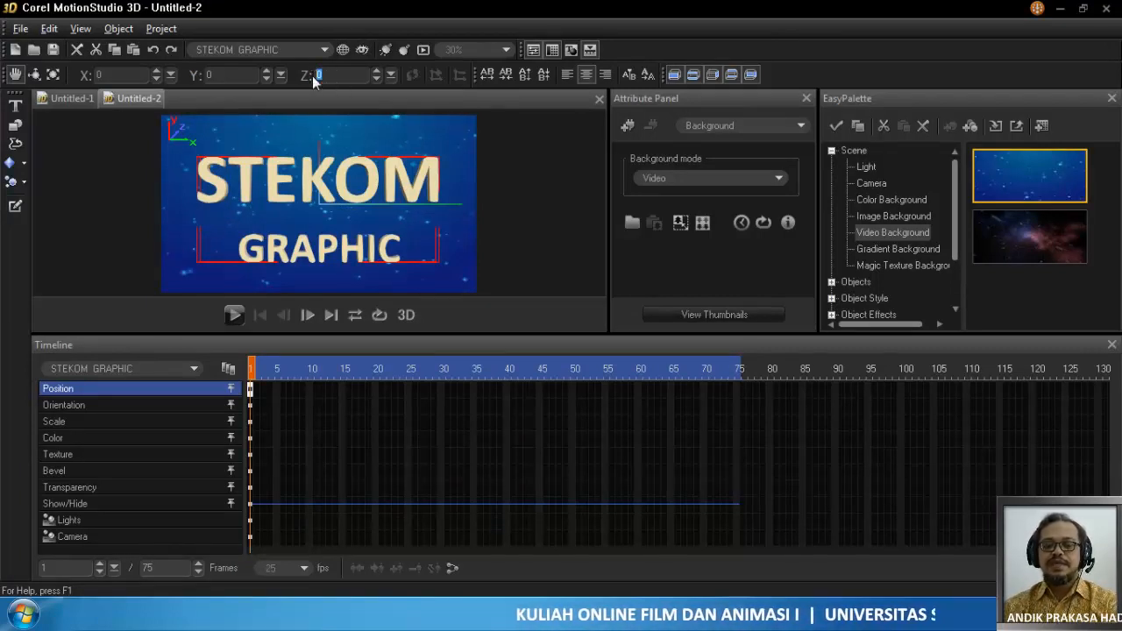
type("100")
key("Return")
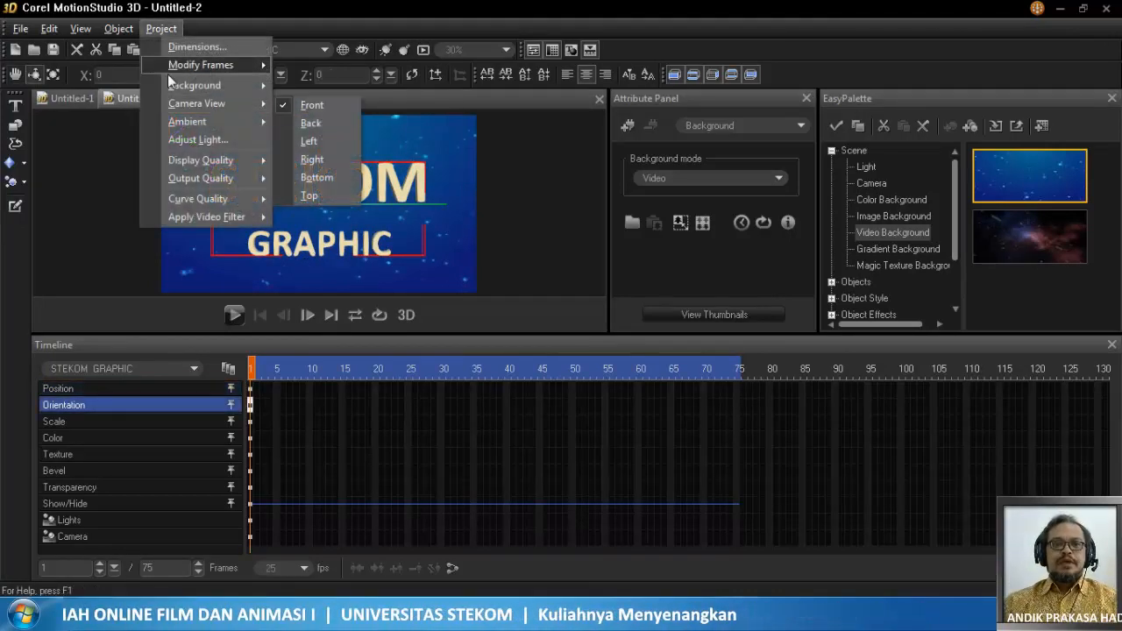
- Switch the project's camera view to Top to examine the text's depth position from above
left_click(156, 27)
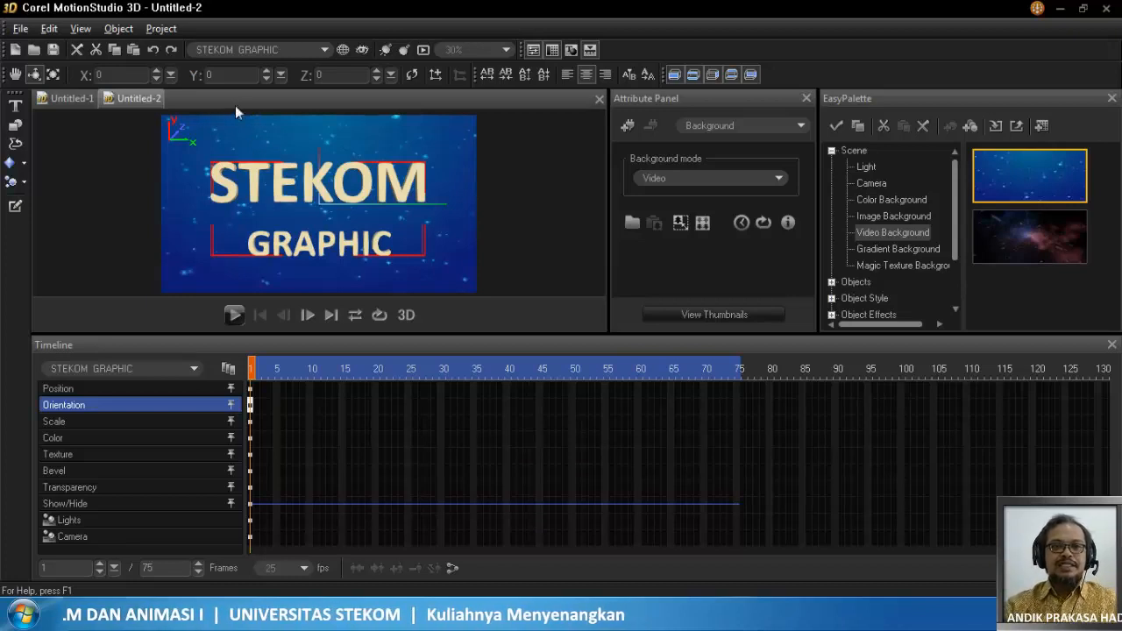
left_click(162, 30)
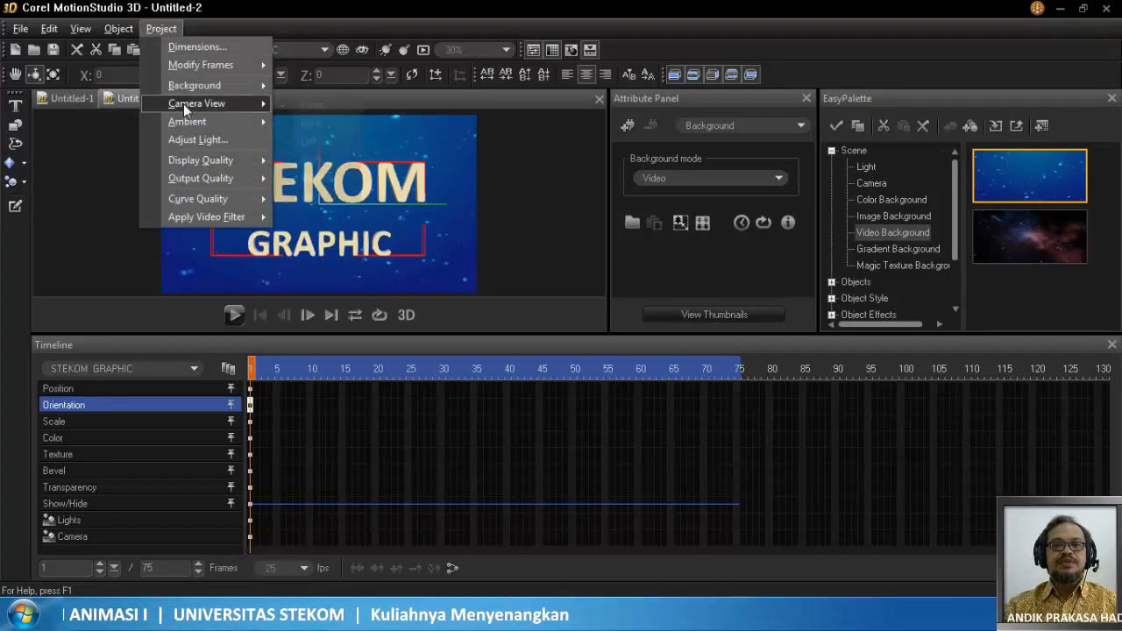
mouse_move(183, 104)
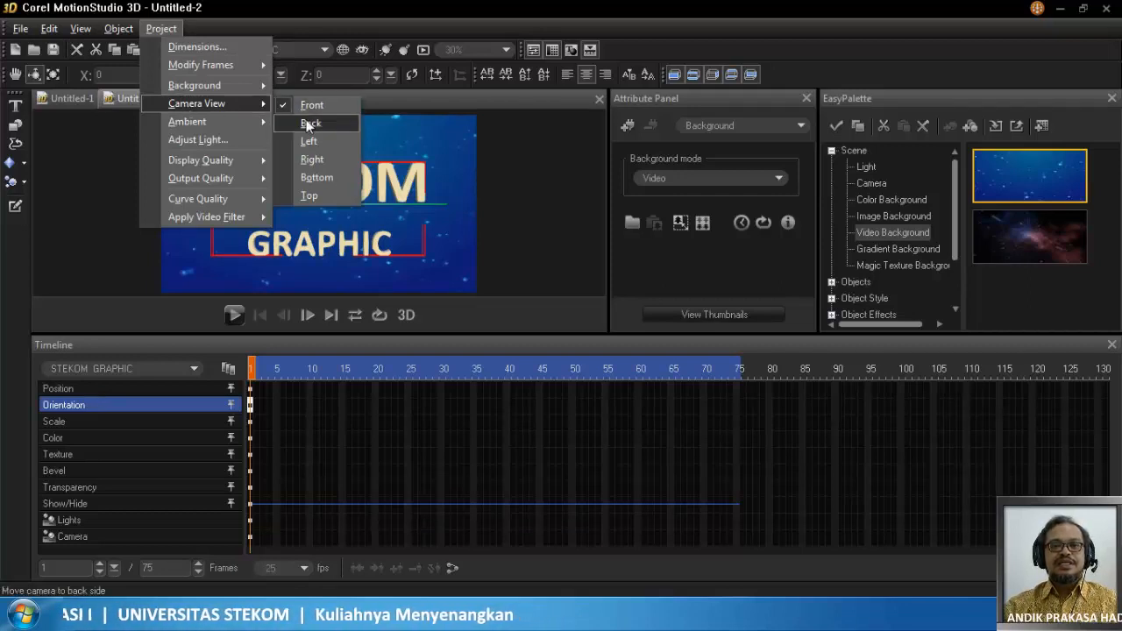
left_click(314, 196)
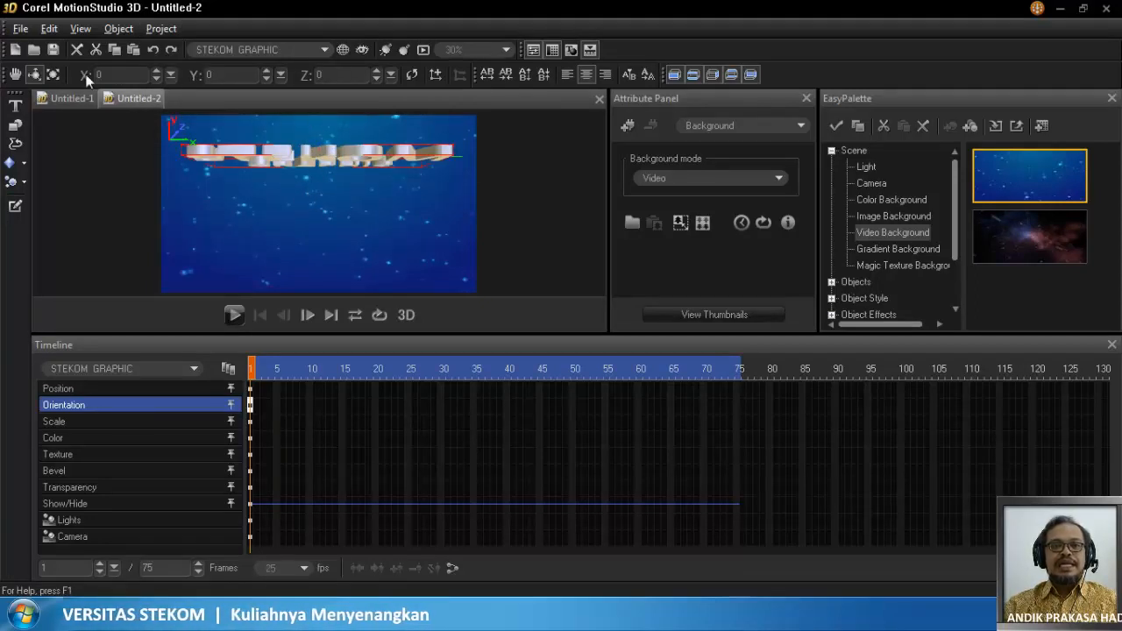
- Set the Z position of the STEKOM GRAPHIC text back to 0 in the top camera view
left_click(15, 74)
double_click(317, 74)
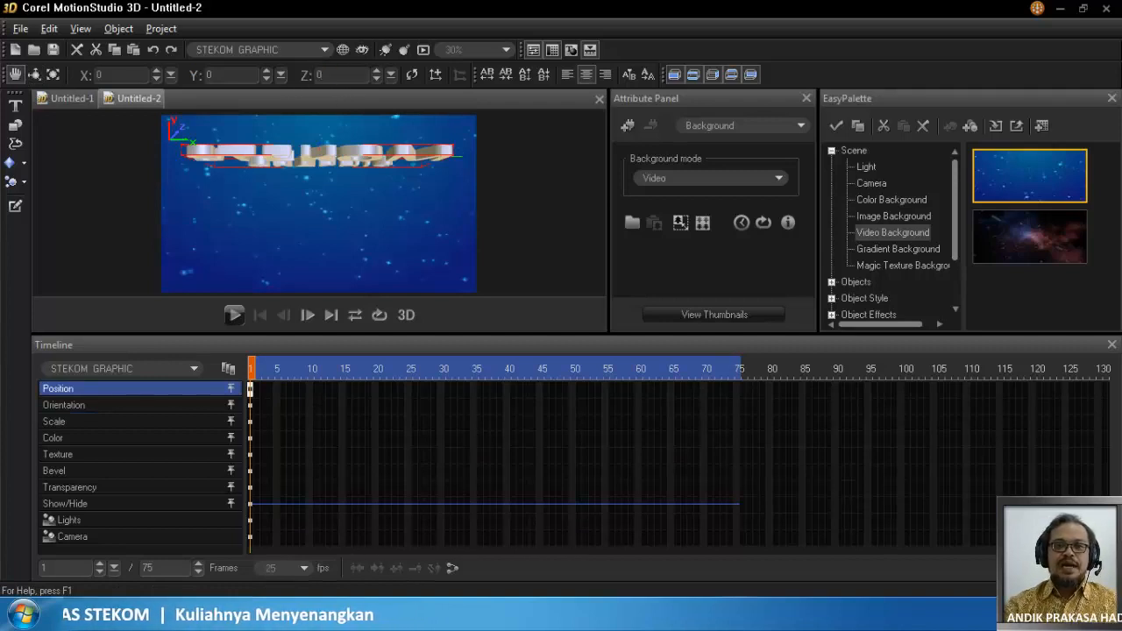
key("Return")
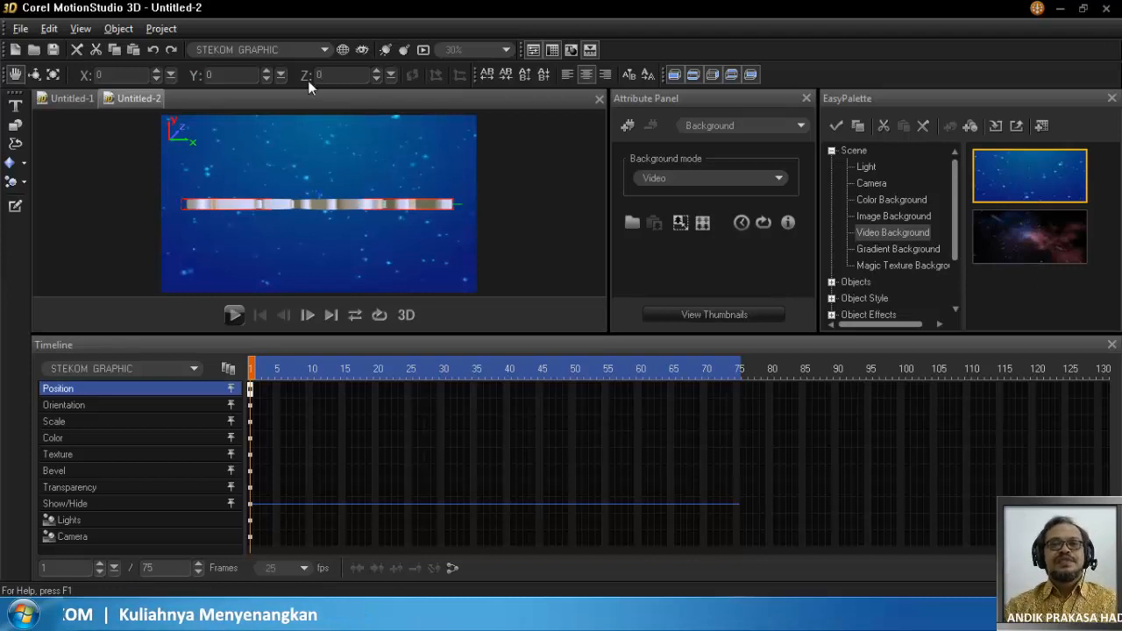
- Try moving the STEKOM GRAPHIC text towards the camera by setting its Z position to -100
left_click_drag(327, 77, 310, 77)
type("100")
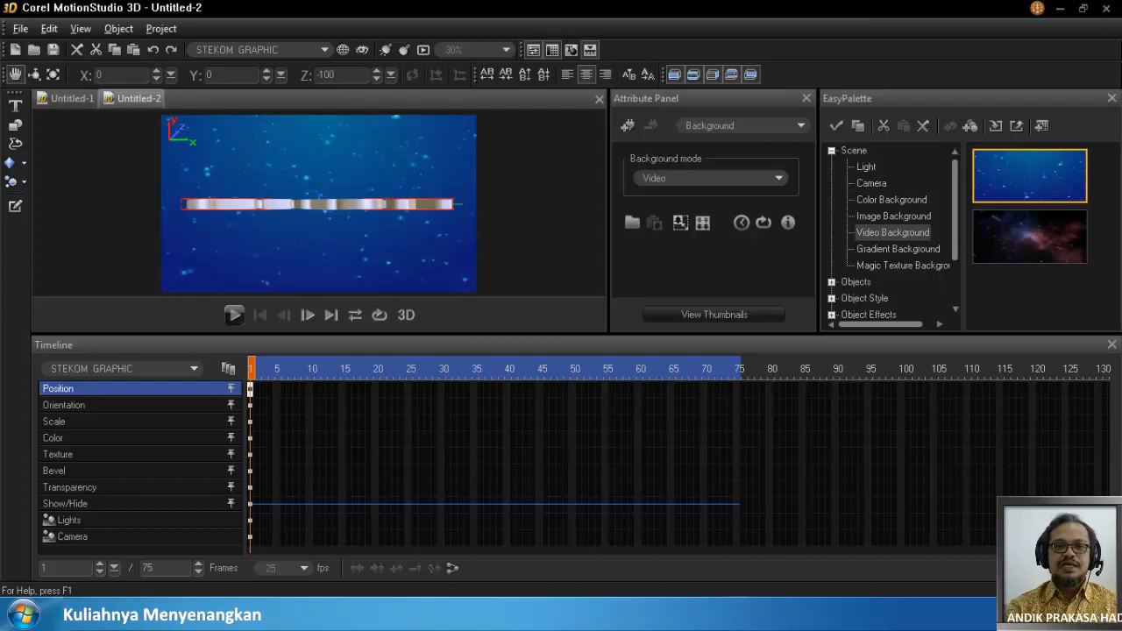
key("Return")
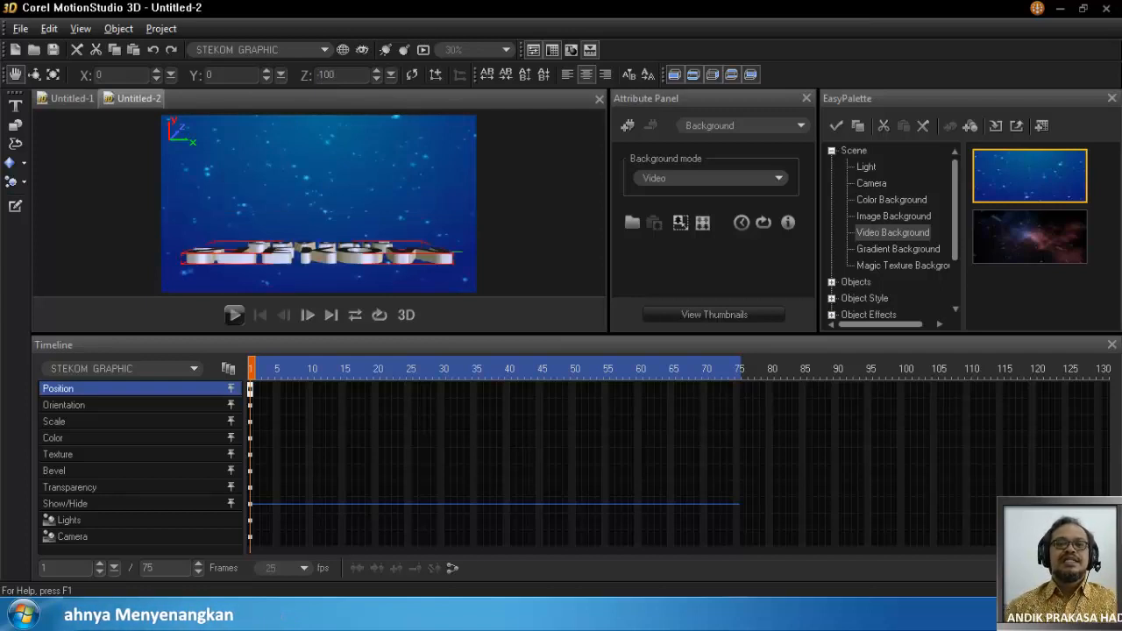
- Return the project's camera view to Front to examine the text from the front
left_click(161, 29)
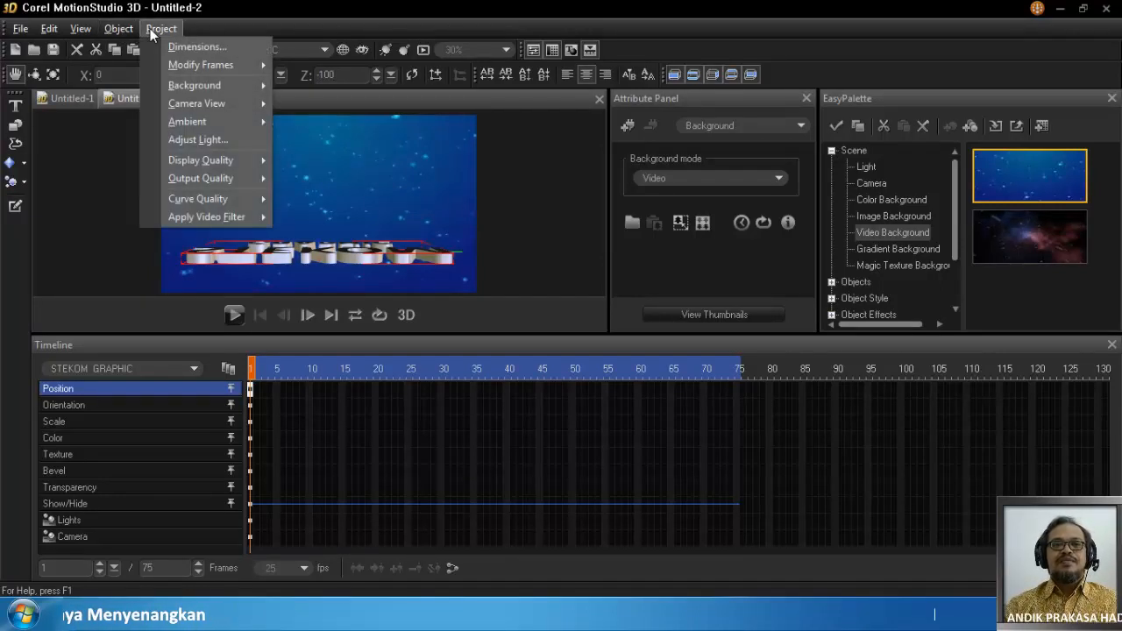
mouse_move(204, 102)
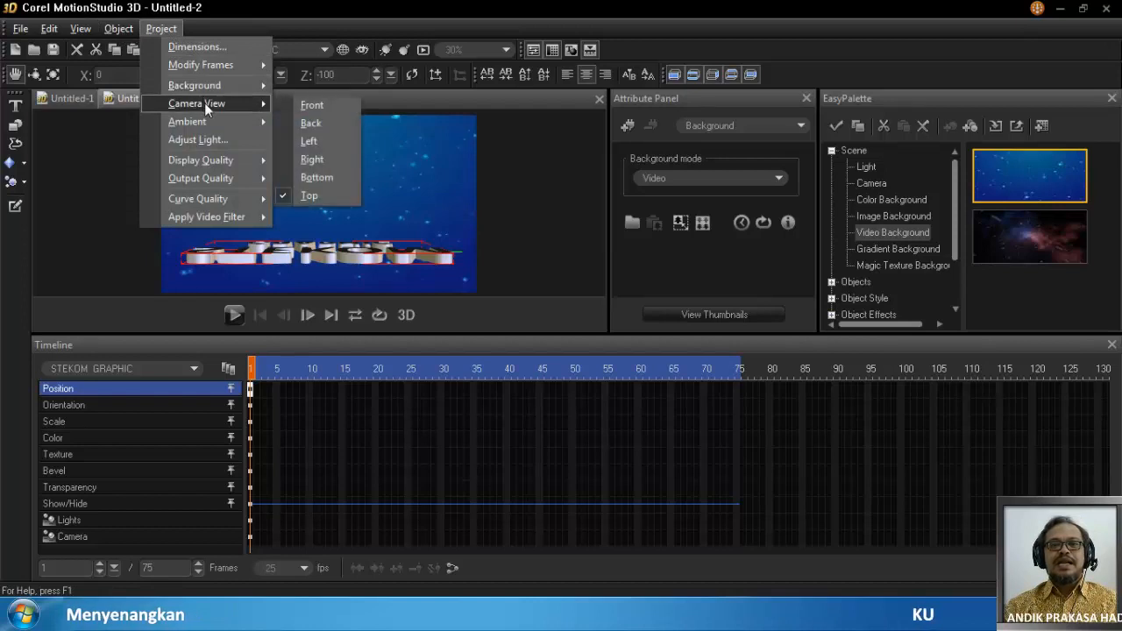
left_click(335, 106)
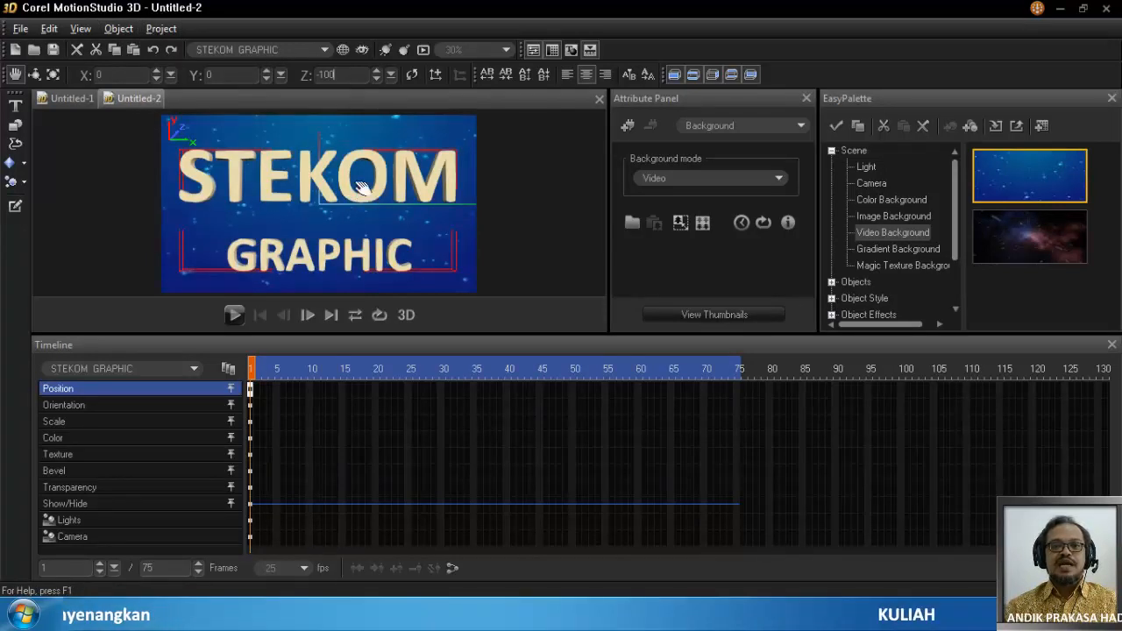
- Reset the Z position of the STEKOM GRAPHIC text to 0 in the front camera view
left_click_drag(335, 74, 318, 74)
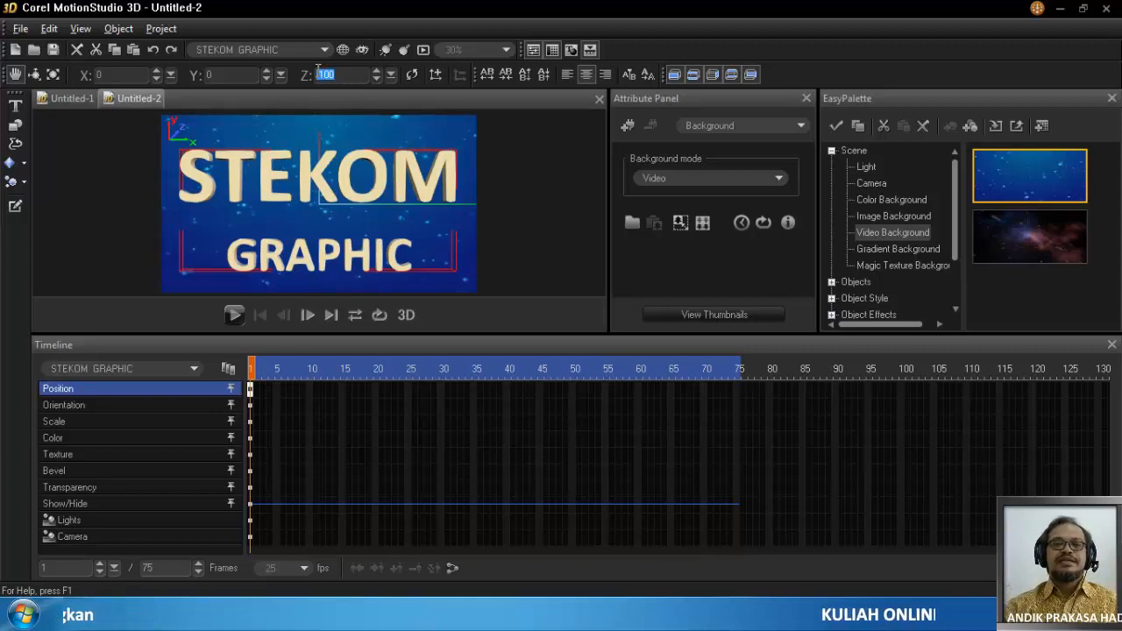
type("0")
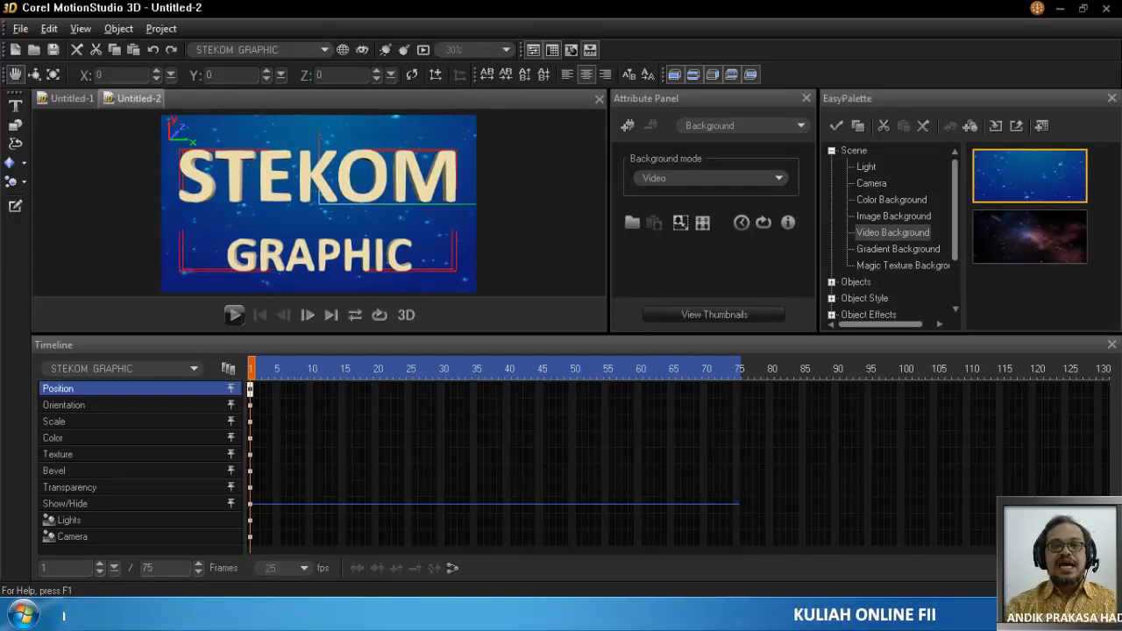
key("Return")
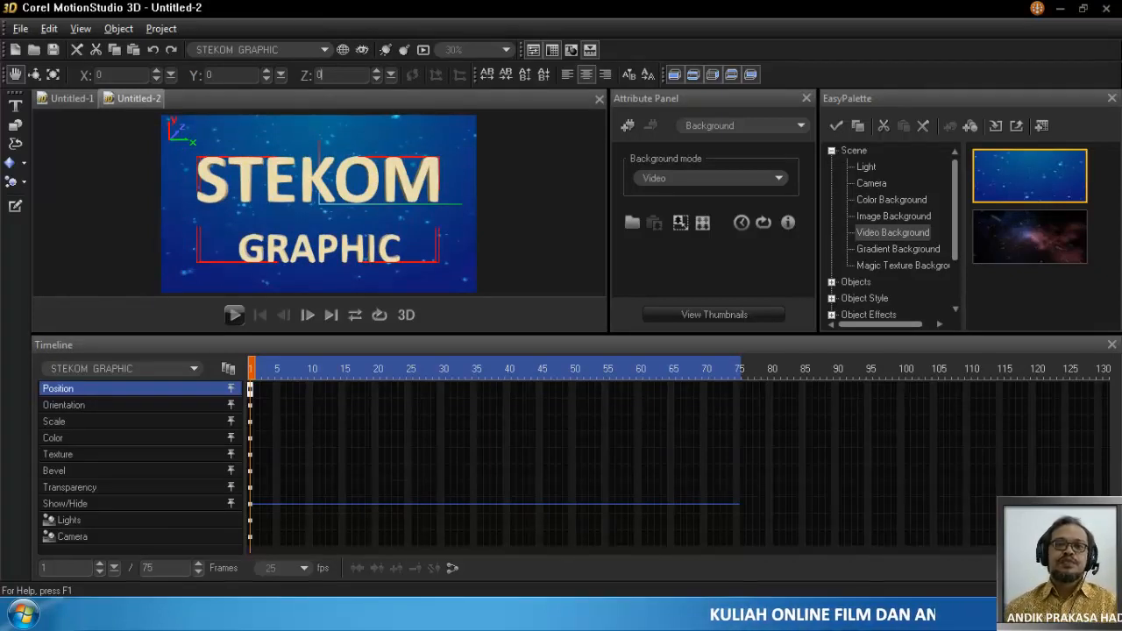
- Try rotating the STEKOM GRAPHIC text freely through several orientations, ending at about X -215, Y -11
left_click(34, 75)
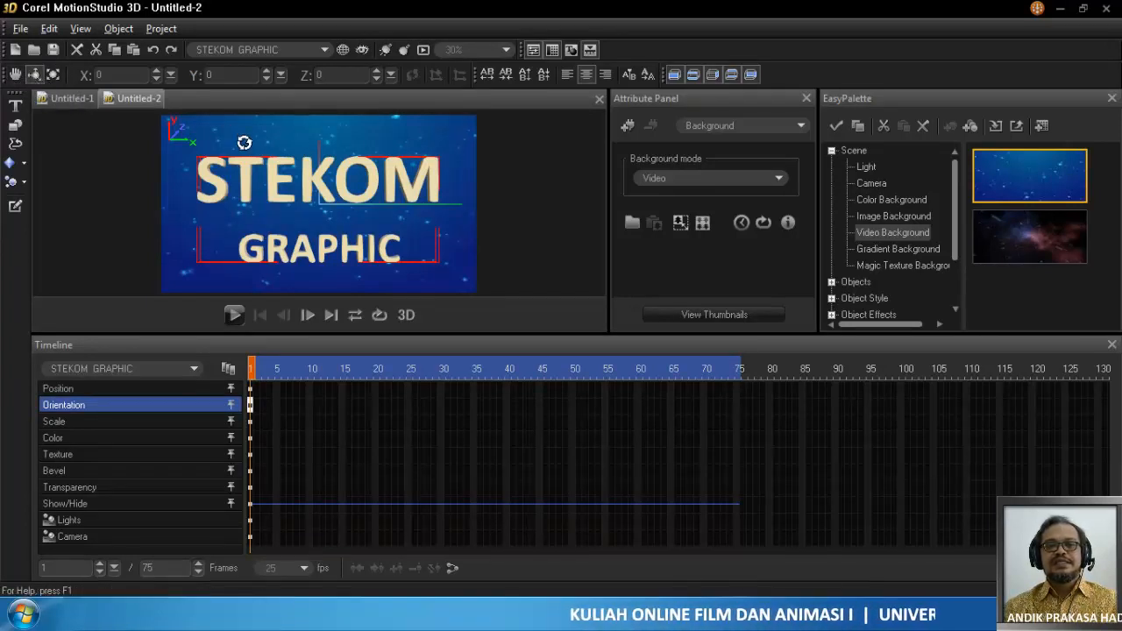
left_click_drag(233, 182, 286, 188)
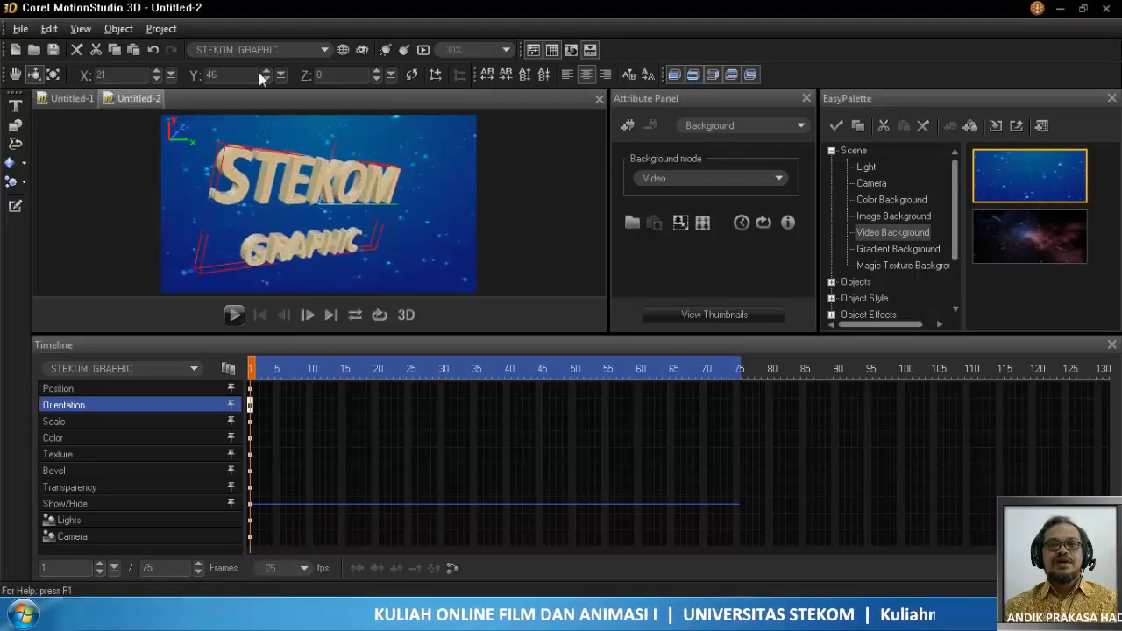
left_click_drag(264, 178, 148, 66)
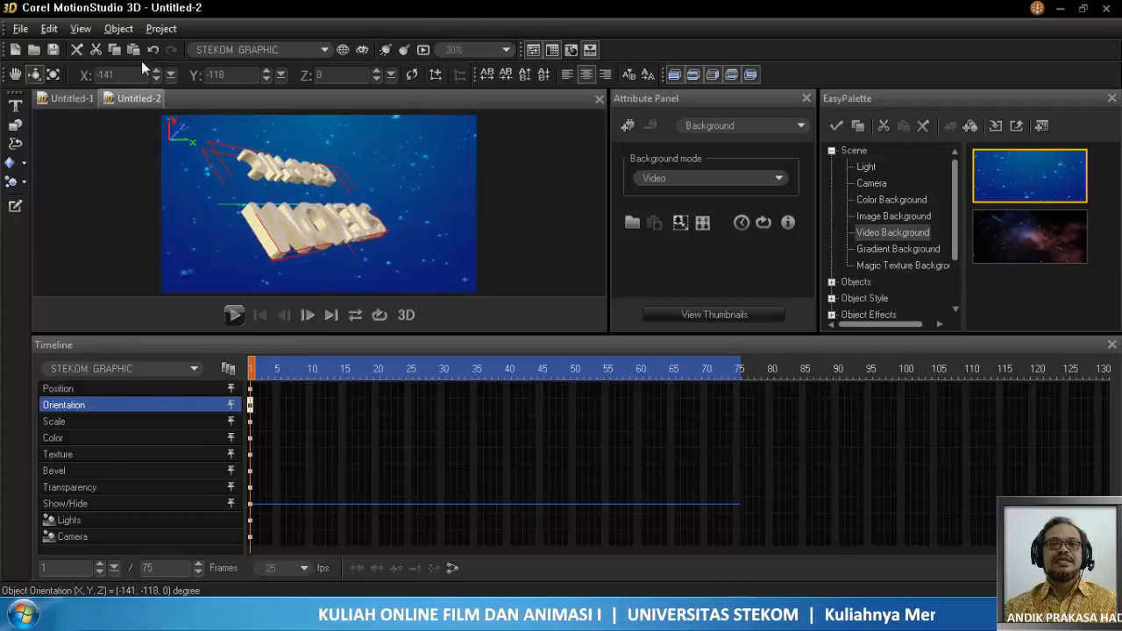
left_click_drag(270, 224, 351, 189)
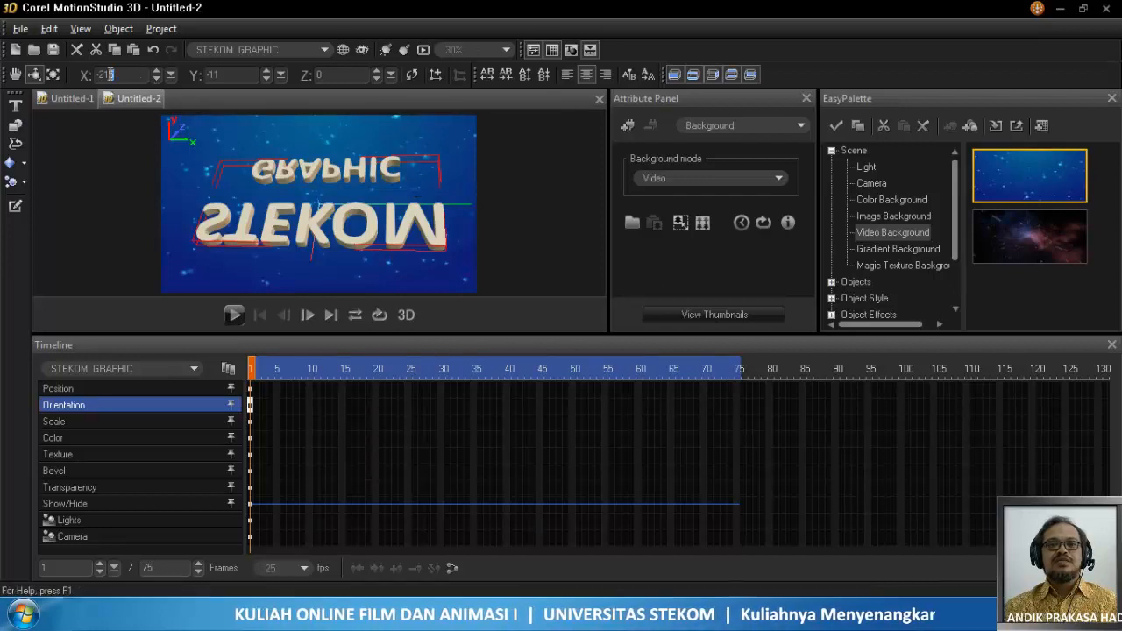
- Reset the orientation of the STEKOM GRAPHIC text to 0 on the X and Y axes, keeping Z at 0
left_click_drag(112, 74, 92, 76)
type("0")
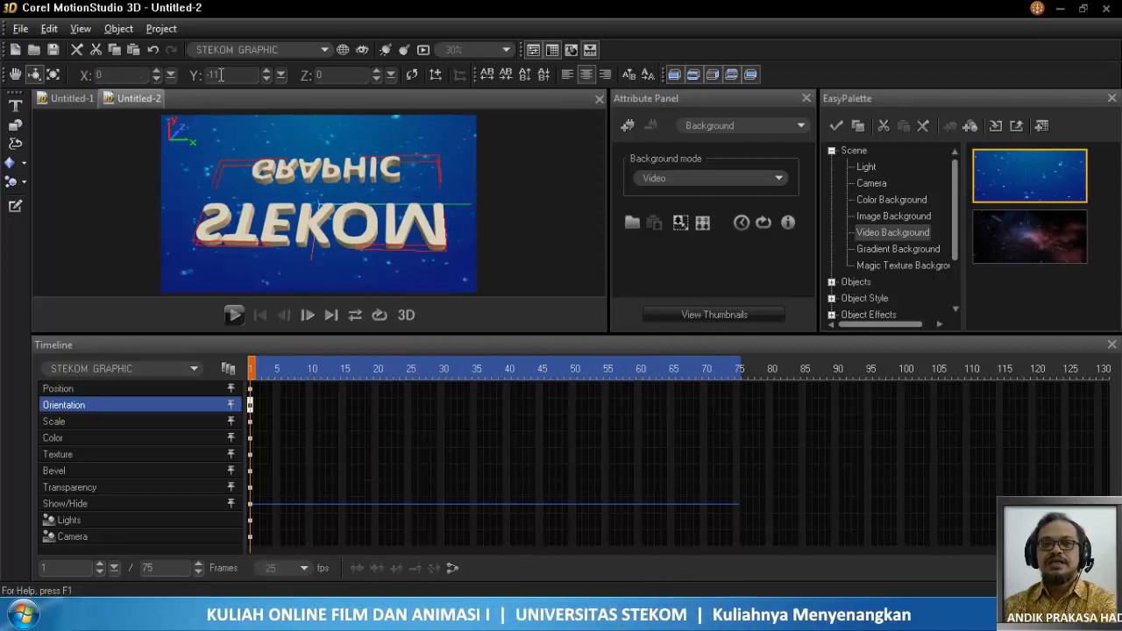
left_click_drag(220, 75, 192, 73)
key("Return")
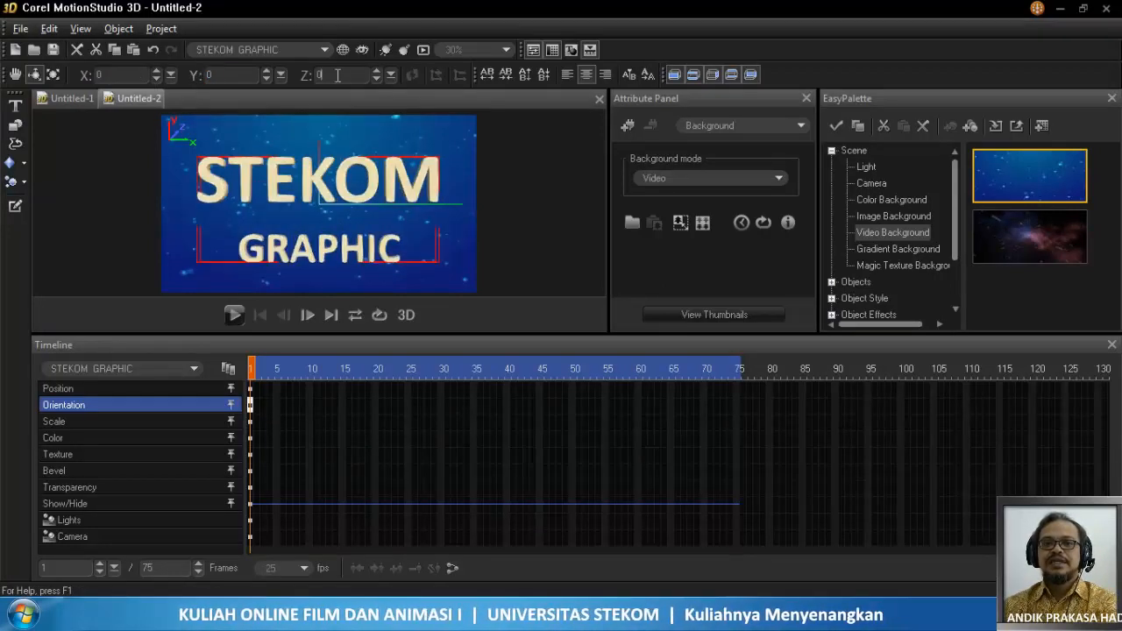
left_click_drag(337, 75, 317, 75)
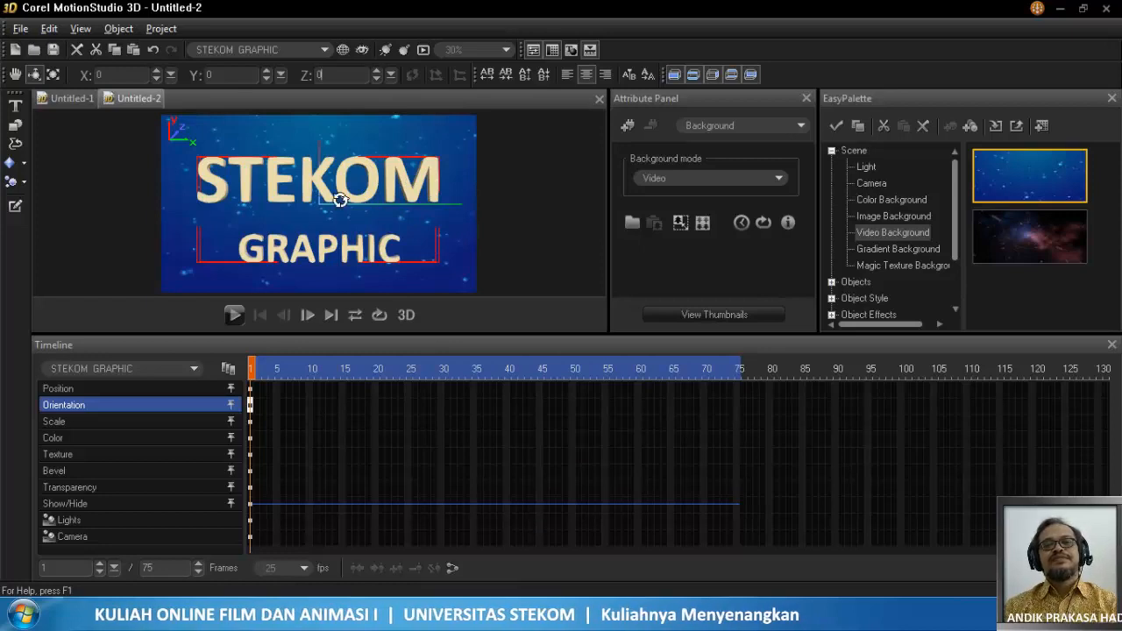
- Scale the STEKOM GRAPHIC text to 50 on the X, Y and Z axes
left_click(54, 75)
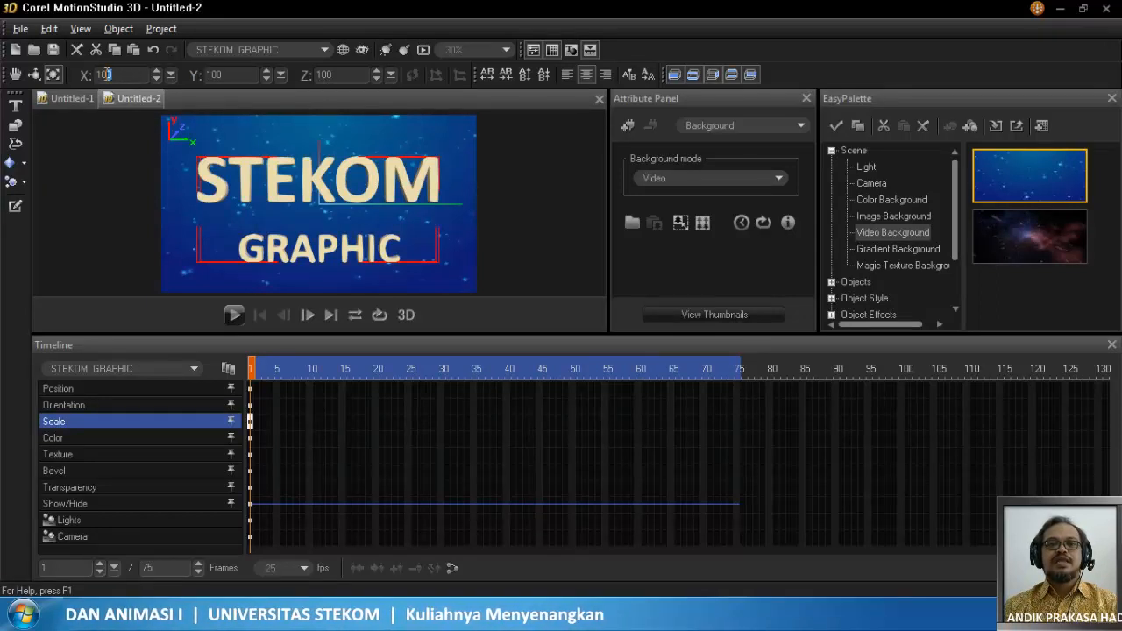
double_click(94, 75)
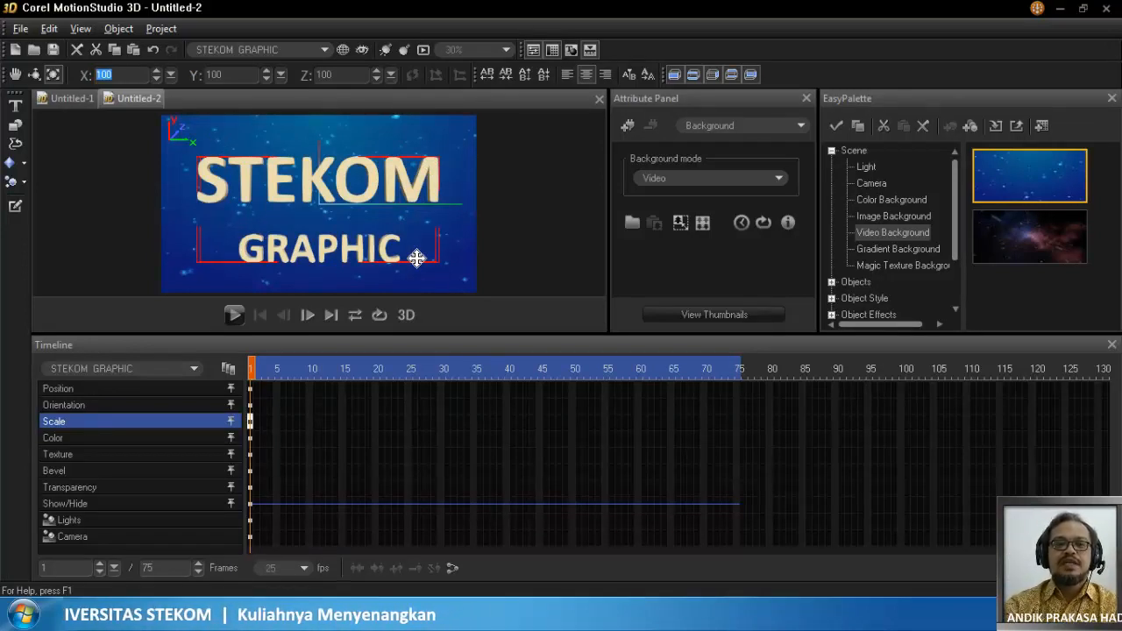
type("50")
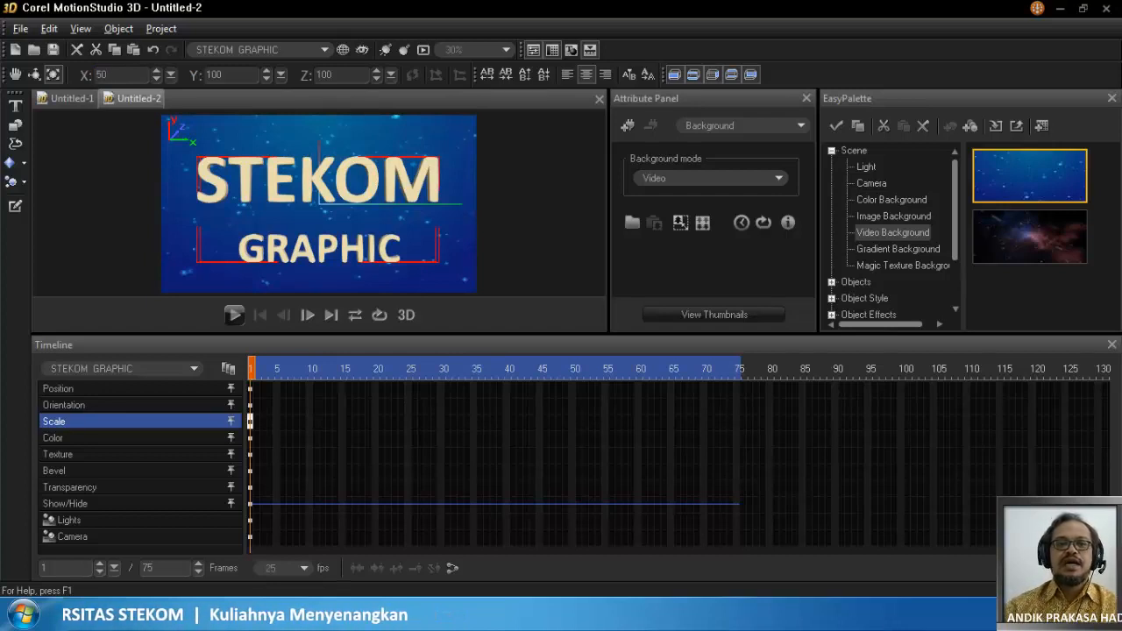
key("Tab")
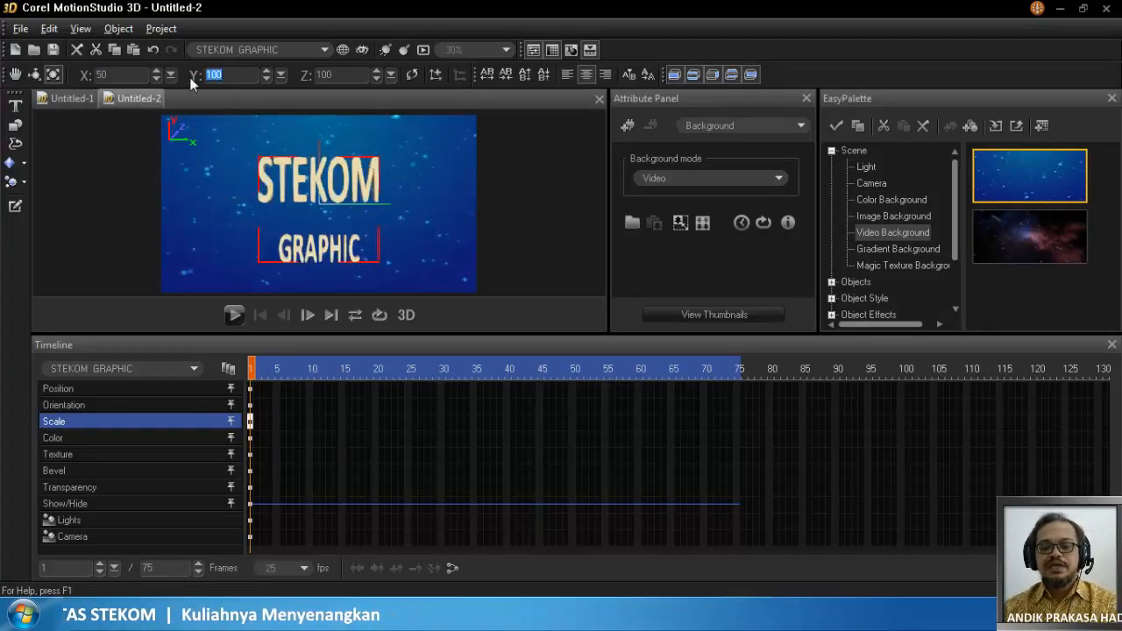
type("50")
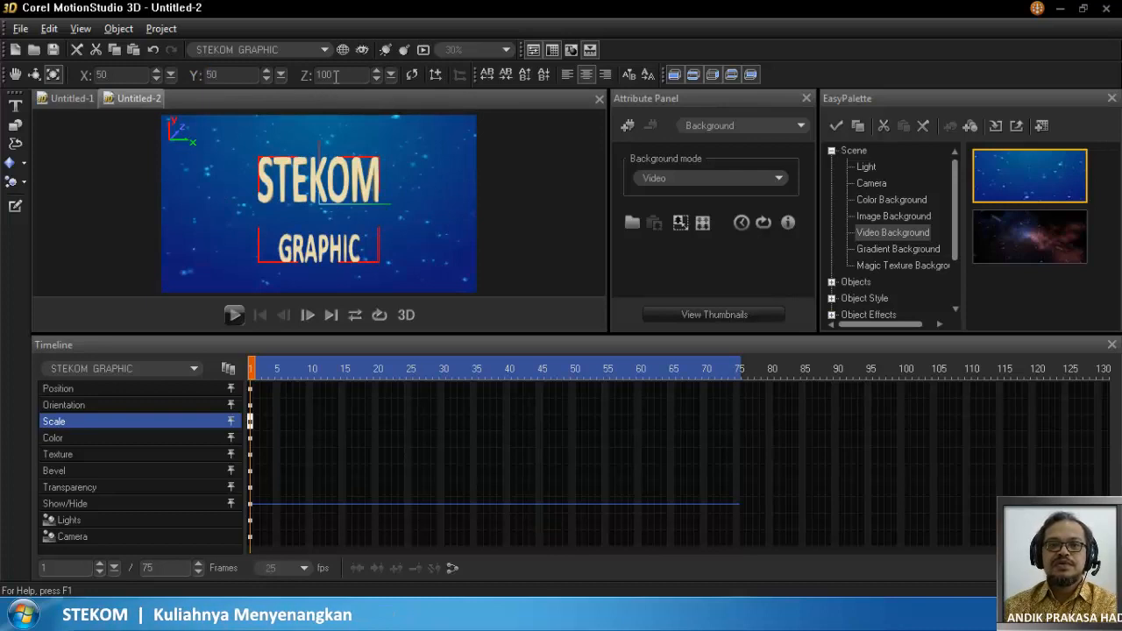
key("Tab")
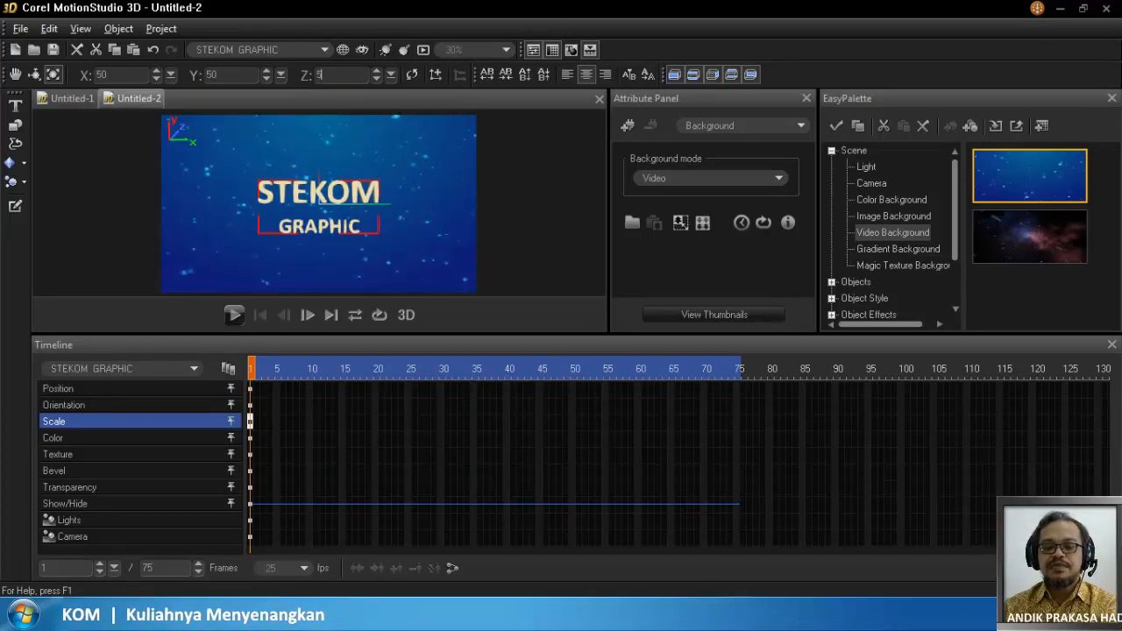
type("50")
key("Return")
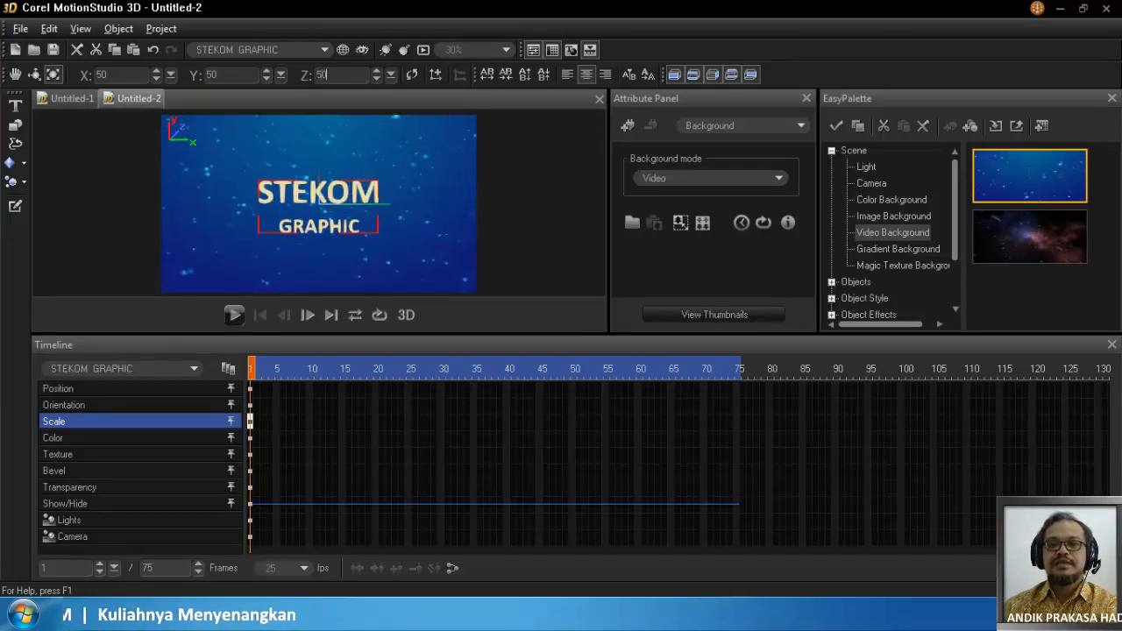
- Rotate the STEKOM GRAPHIC text freely to an orientation of about X -10, Y 69
left_click(34, 75)
left_click_drag(281, 192, 321, 235)
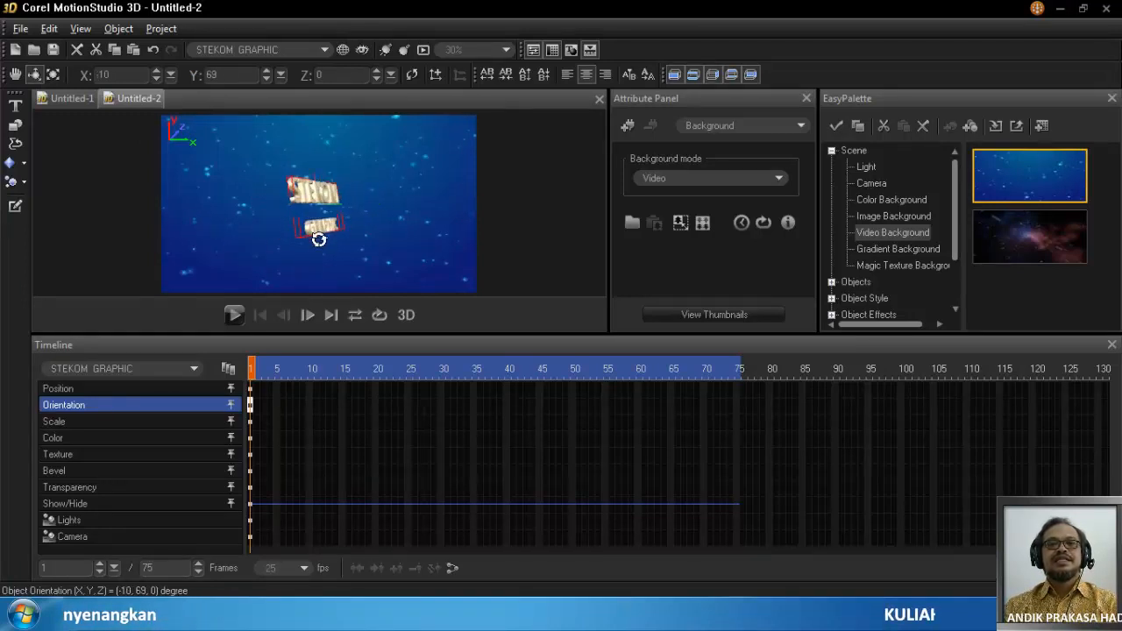
- Try to set the X scale of the STEKOM GRAPHIC text to 0
left_click(54, 76)
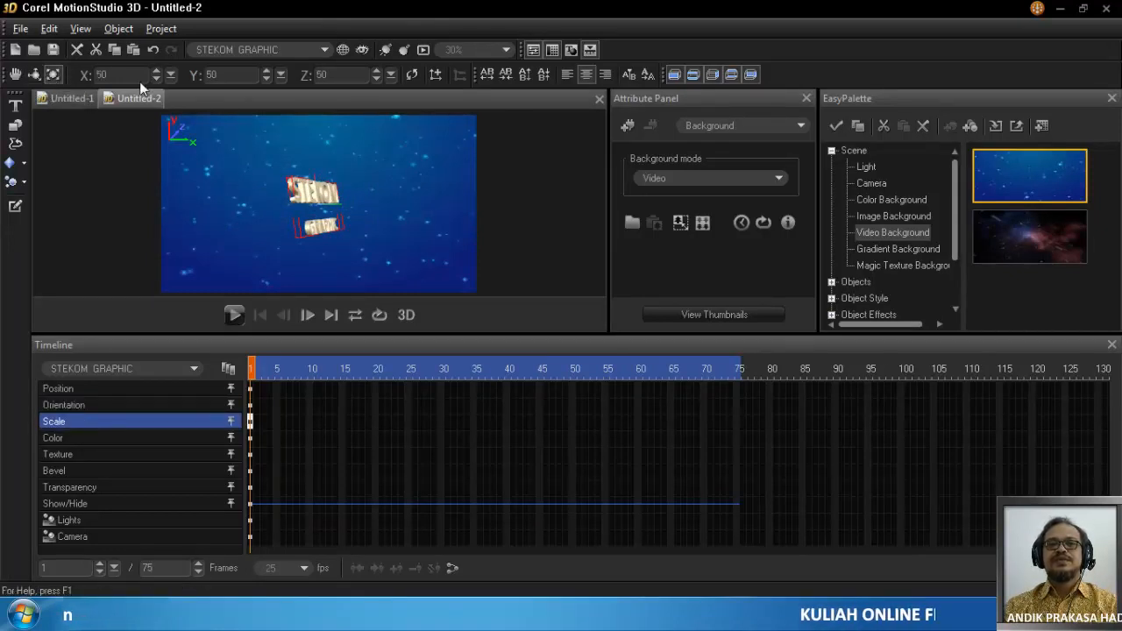
double_click(98, 75)
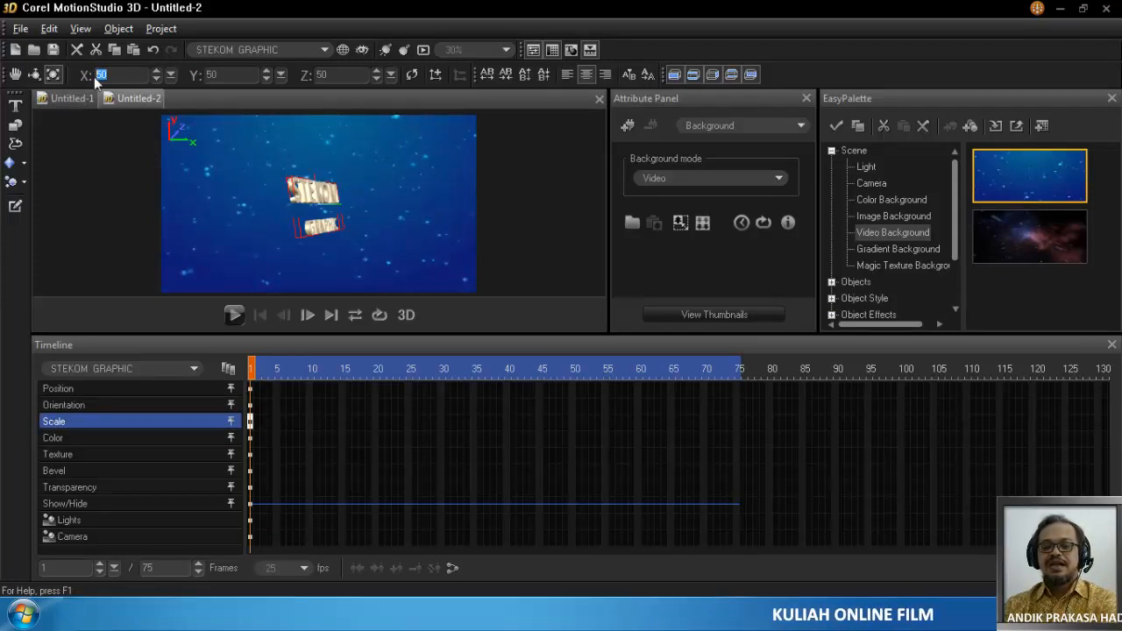
type("0")
key("Return")
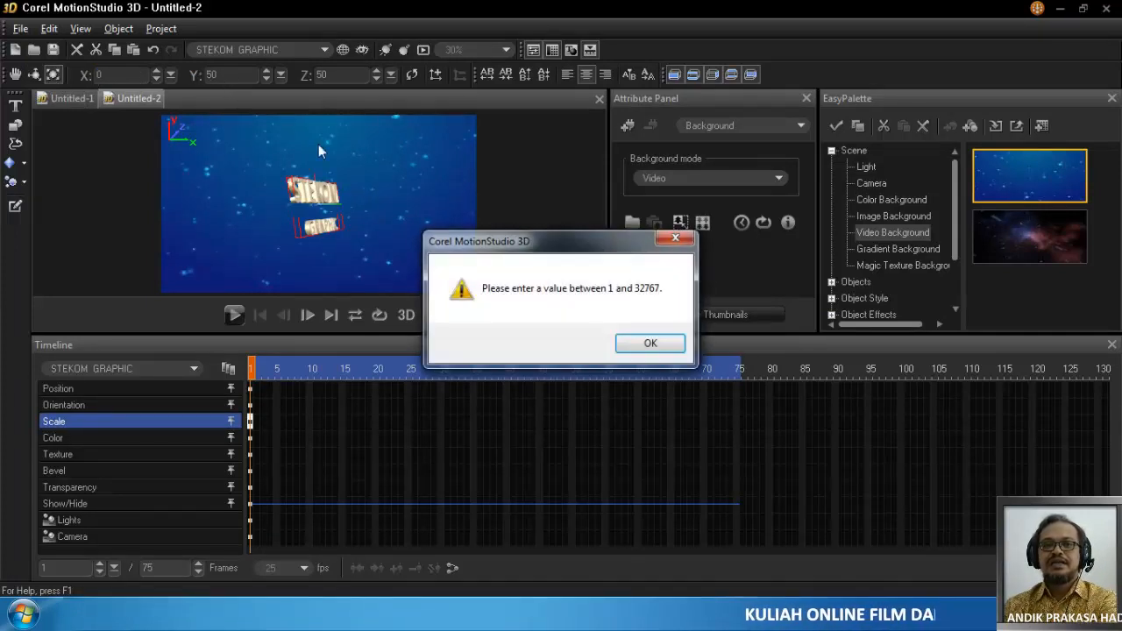
left_click(649, 342)
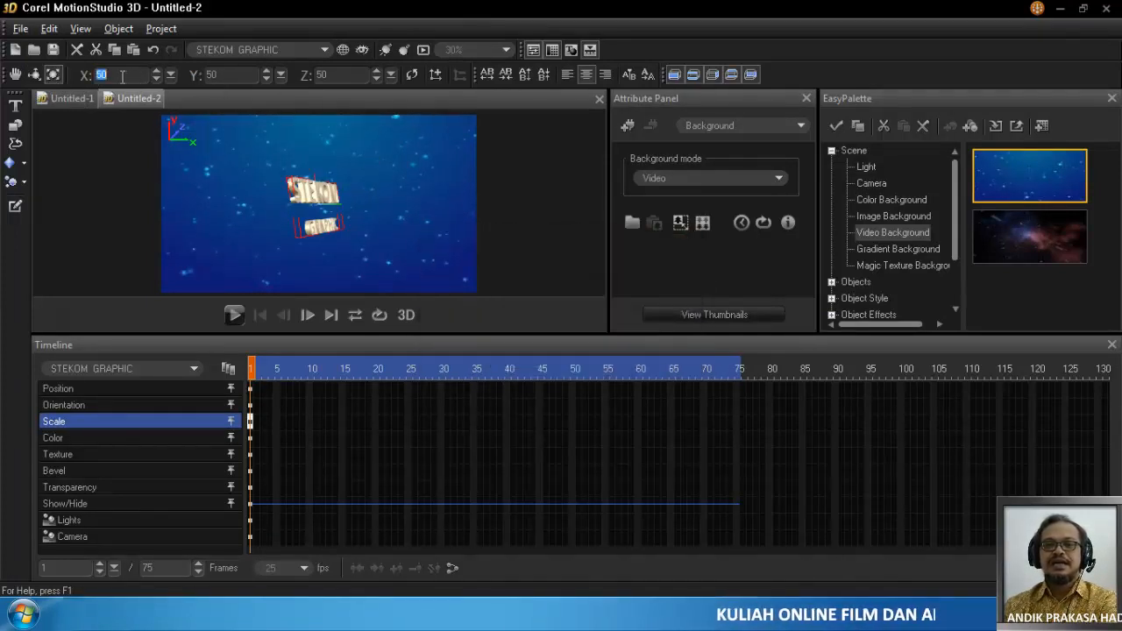
type("0")
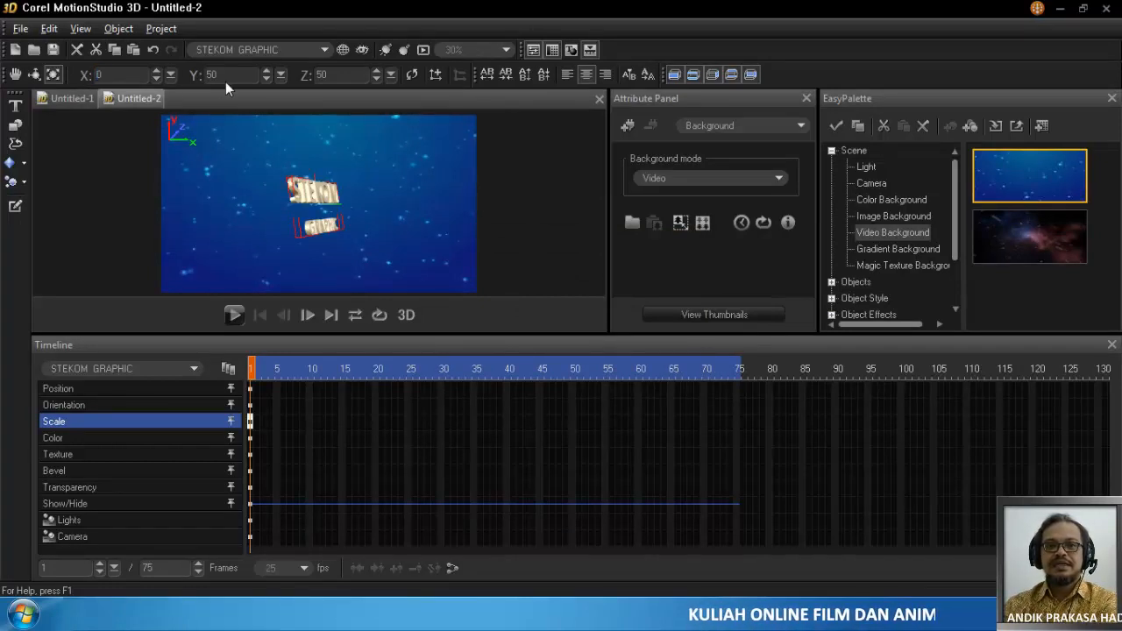
key("Return")
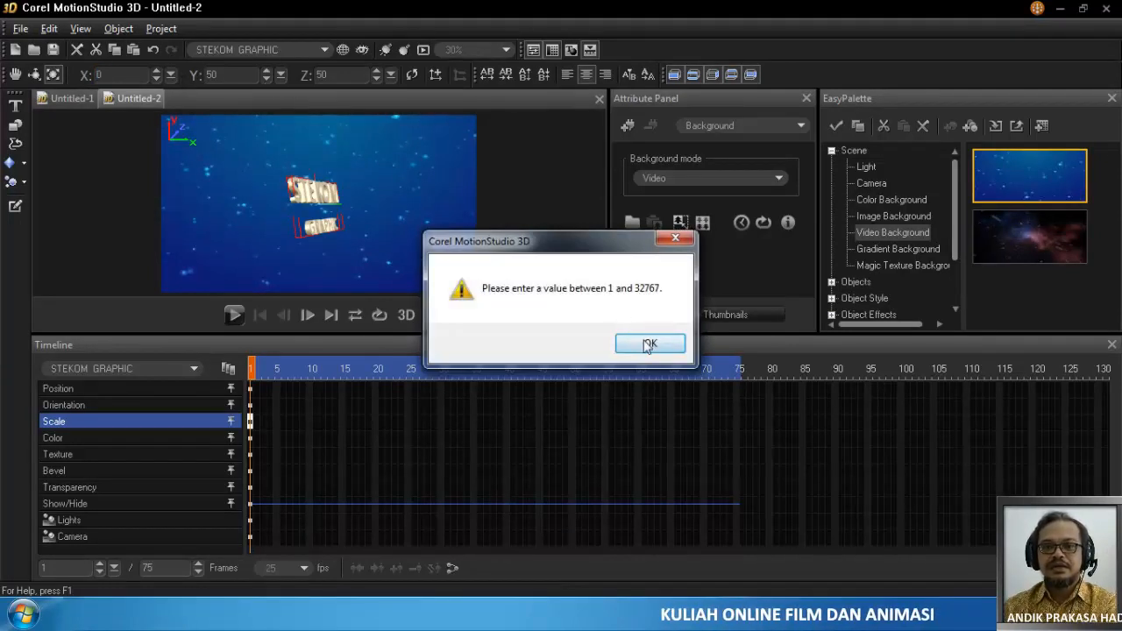
left_click(649, 342)
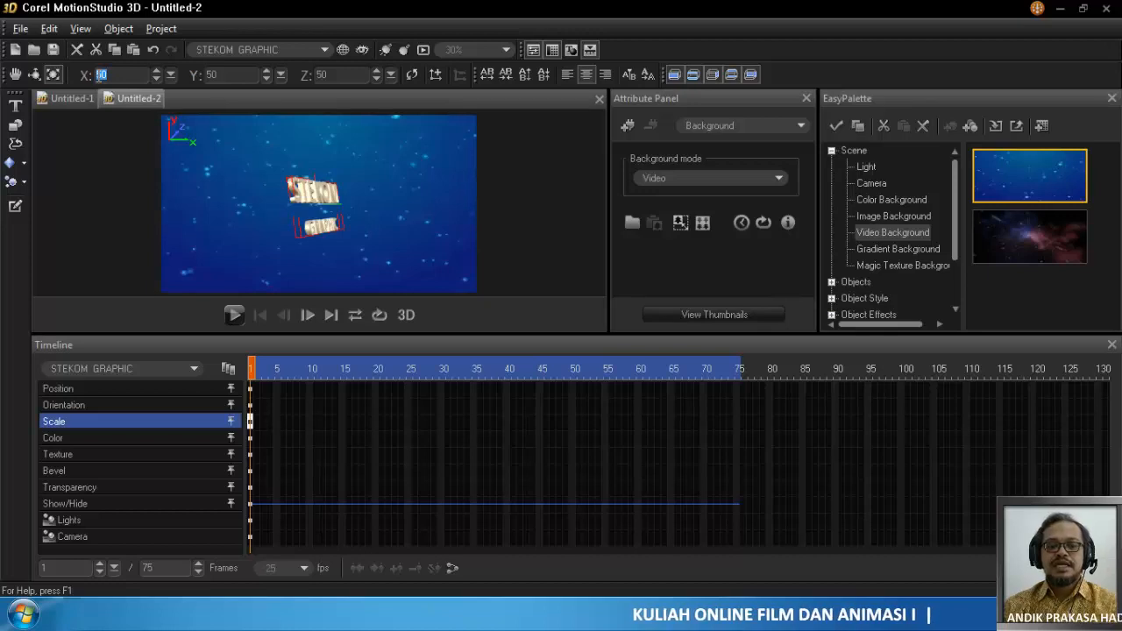
- Set the scale of the STEKOM GRAPHIC text to 100 on the X, Y and Z axes
type("100")
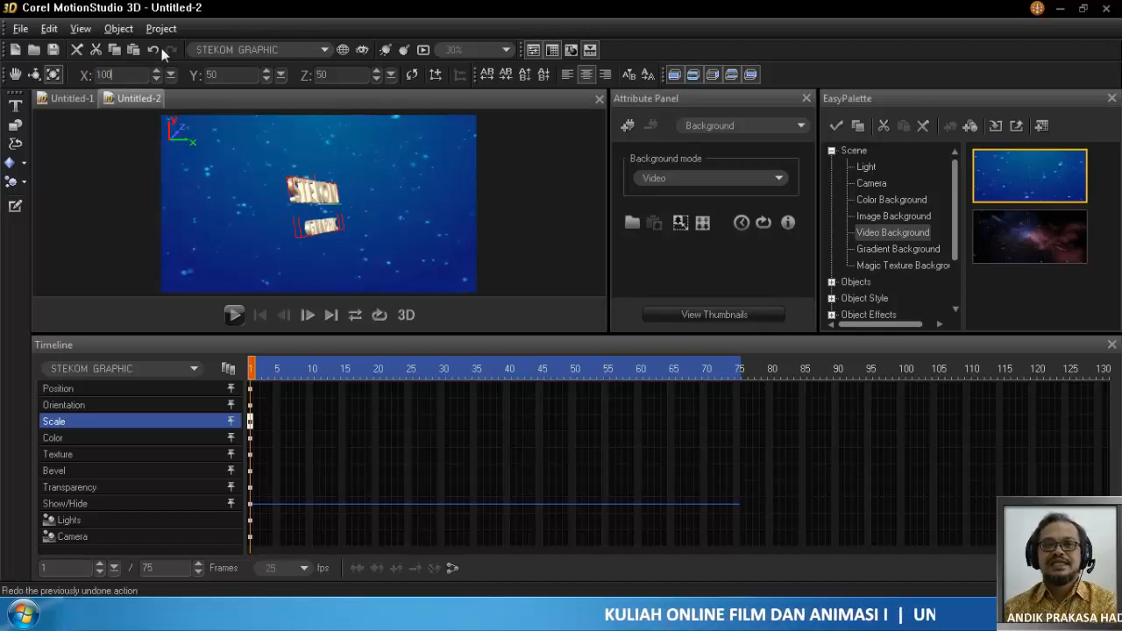
left_click(205, 76)
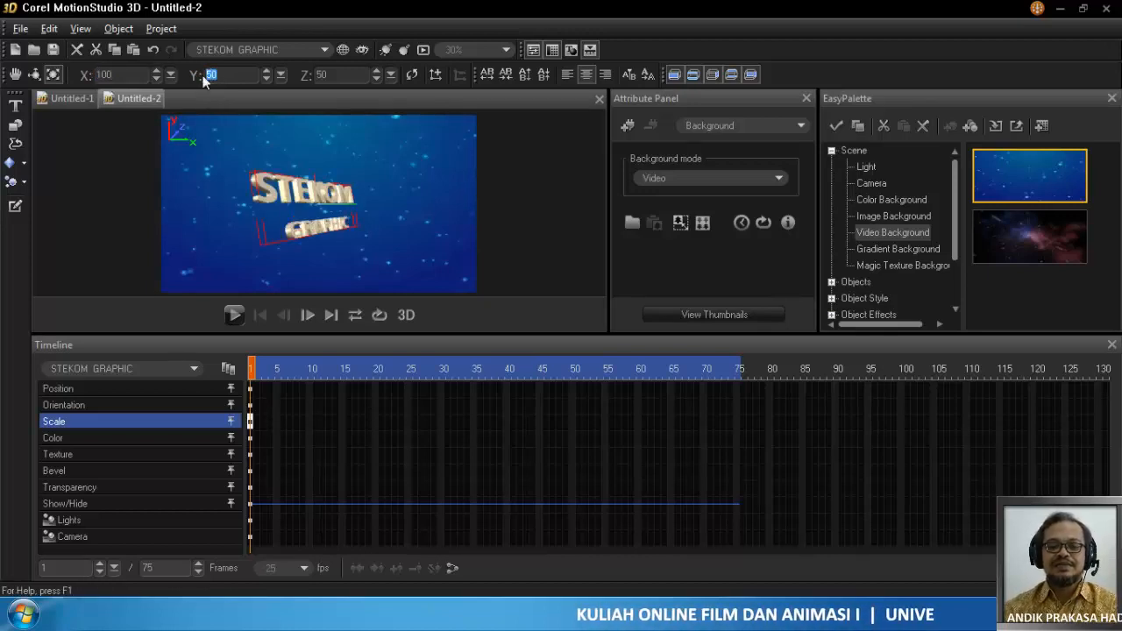
type("100")
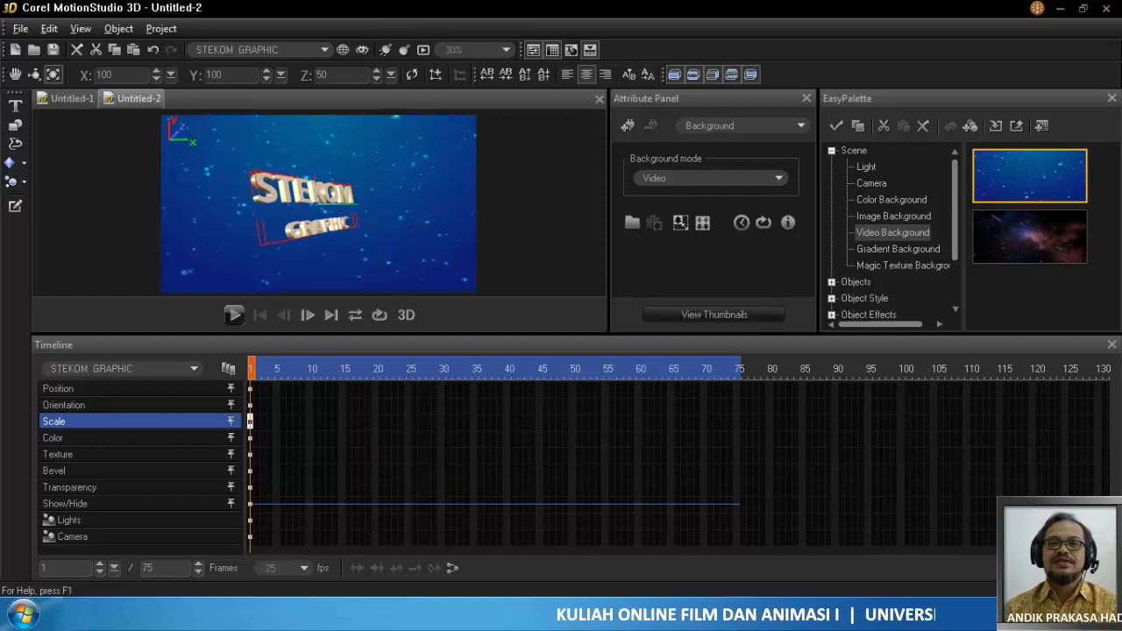
left_click(317, 76)
type("100")
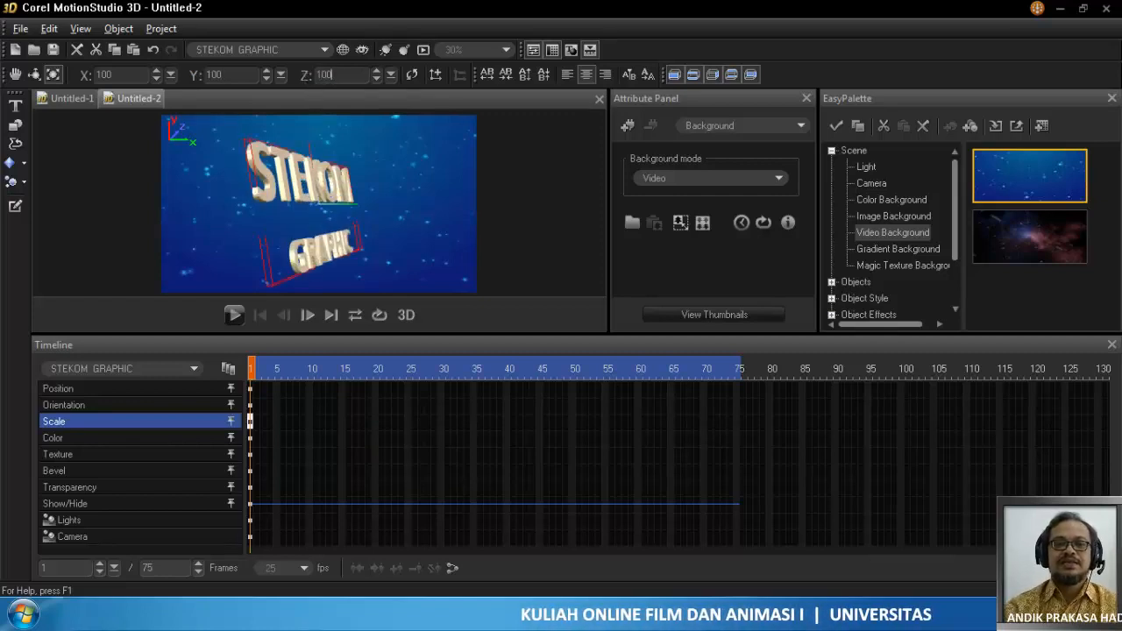
key("Return")
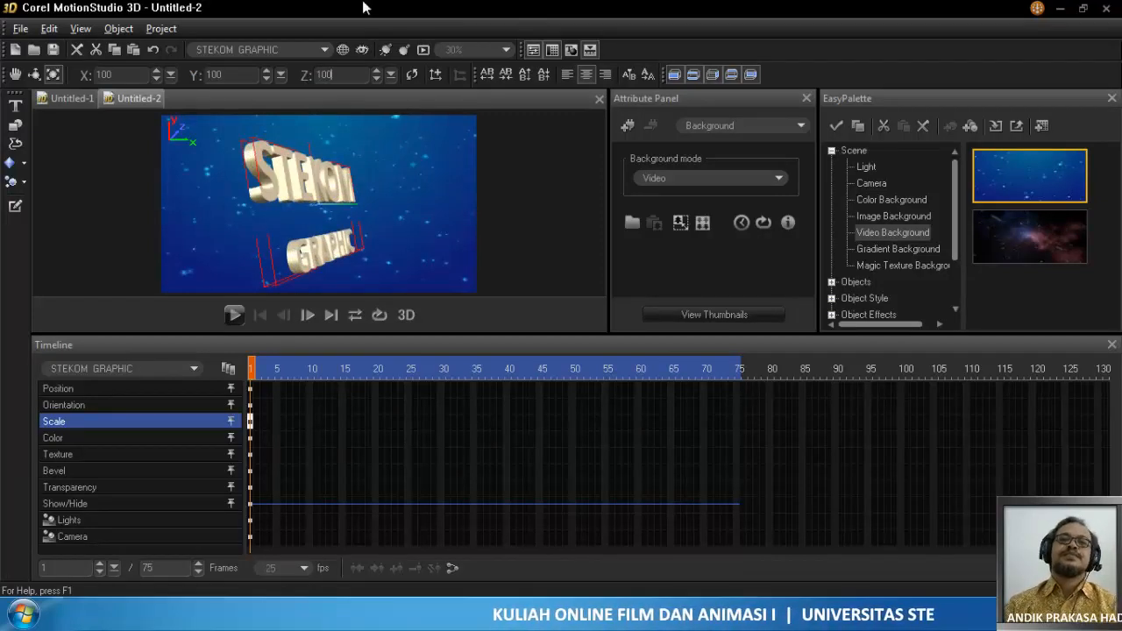
- Set the X and Y orientation of the rotated STEKOM GRAPHIC text to 0
left_click(35, 74)
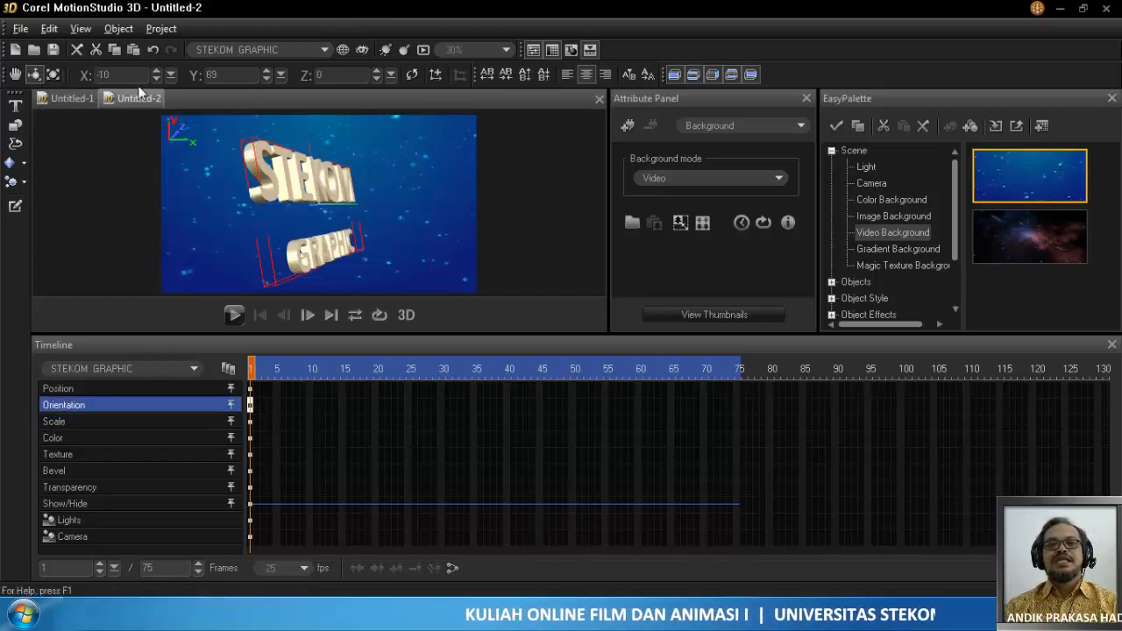
left_click(92, 76)
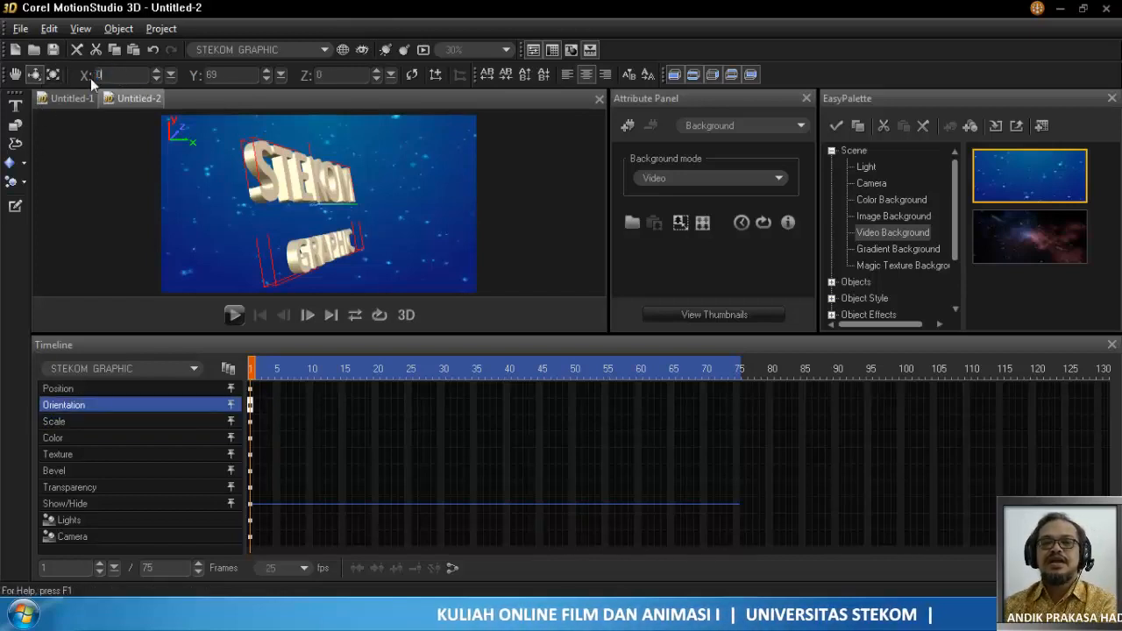
type("0")
key("Tab")
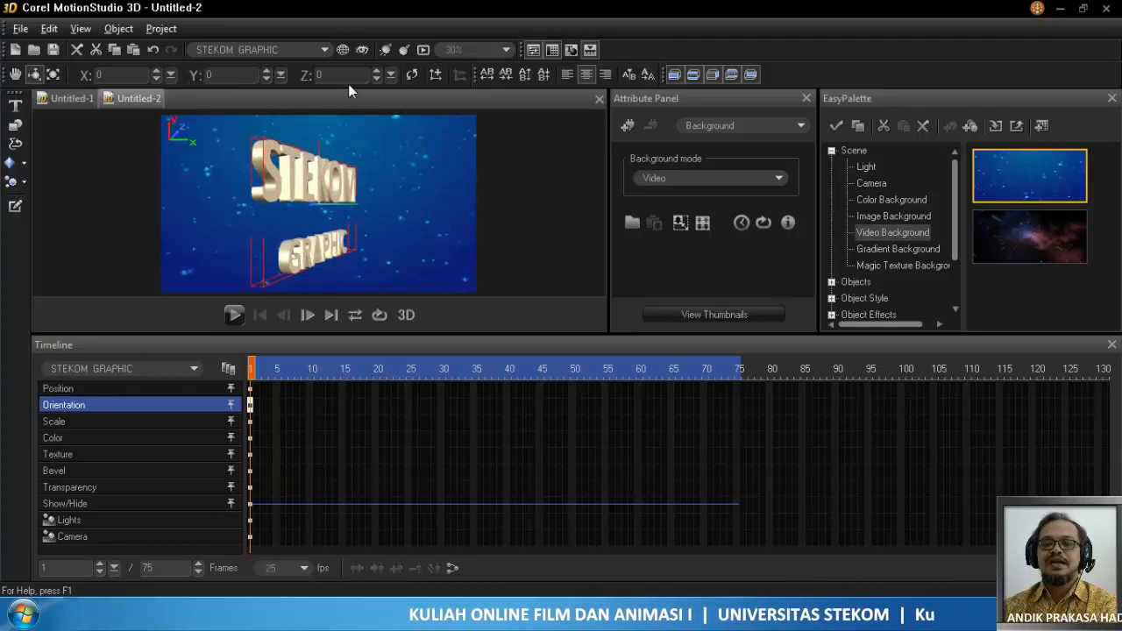
key("Return")
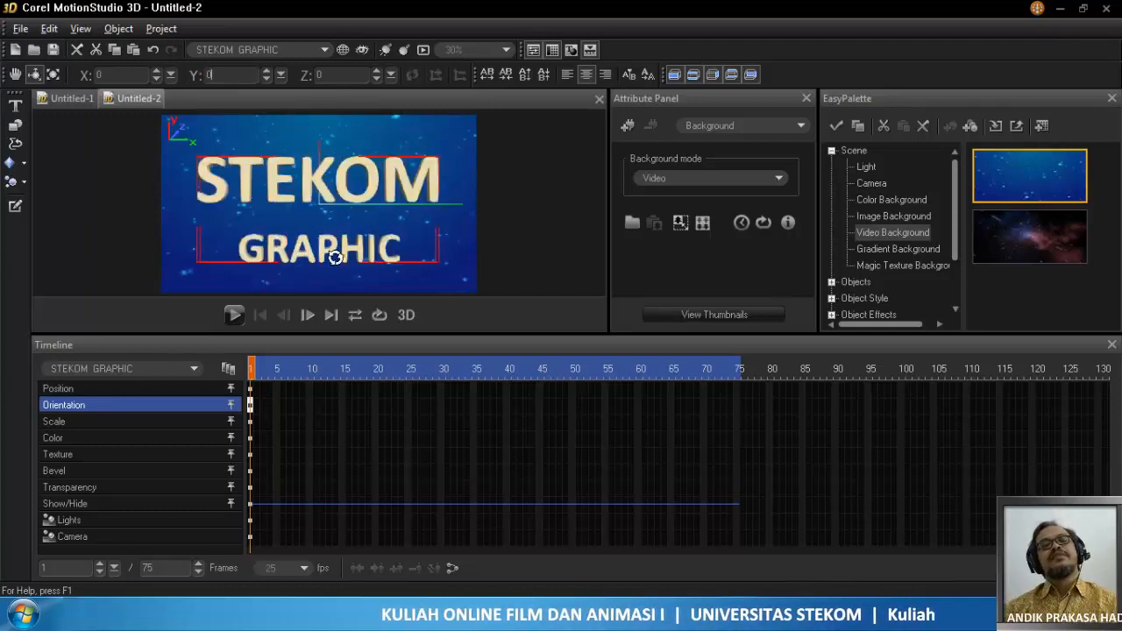
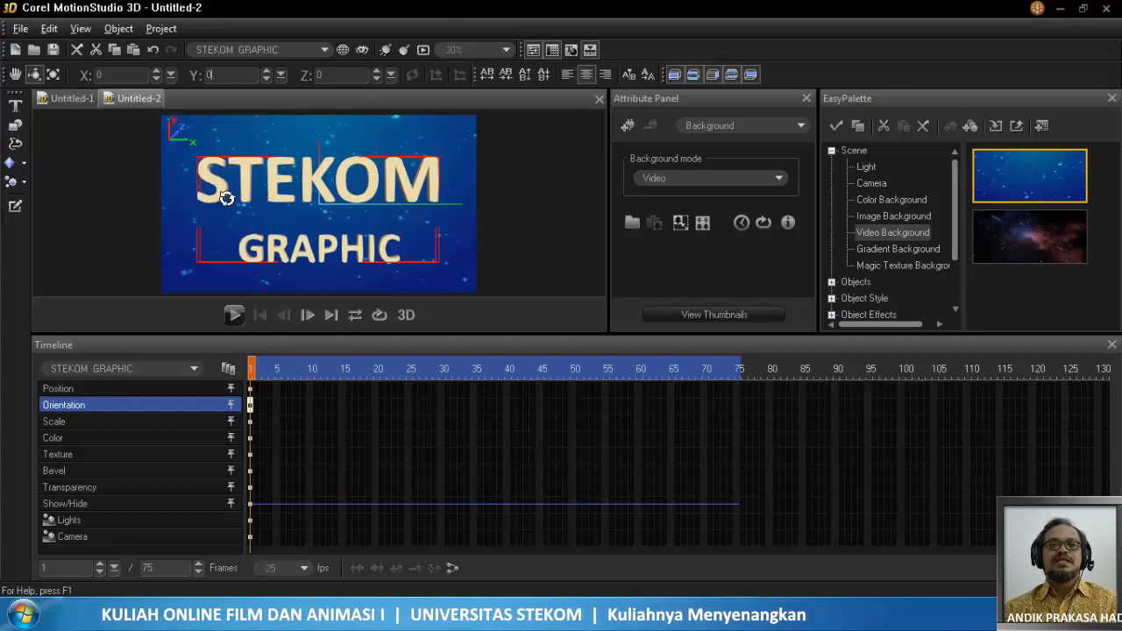
- Edit the STEKOM GRAPHIC text, deleting the GRAPHIC line and adding UNIVERSITAS as a line above STEKOM
left_click(14, 208)
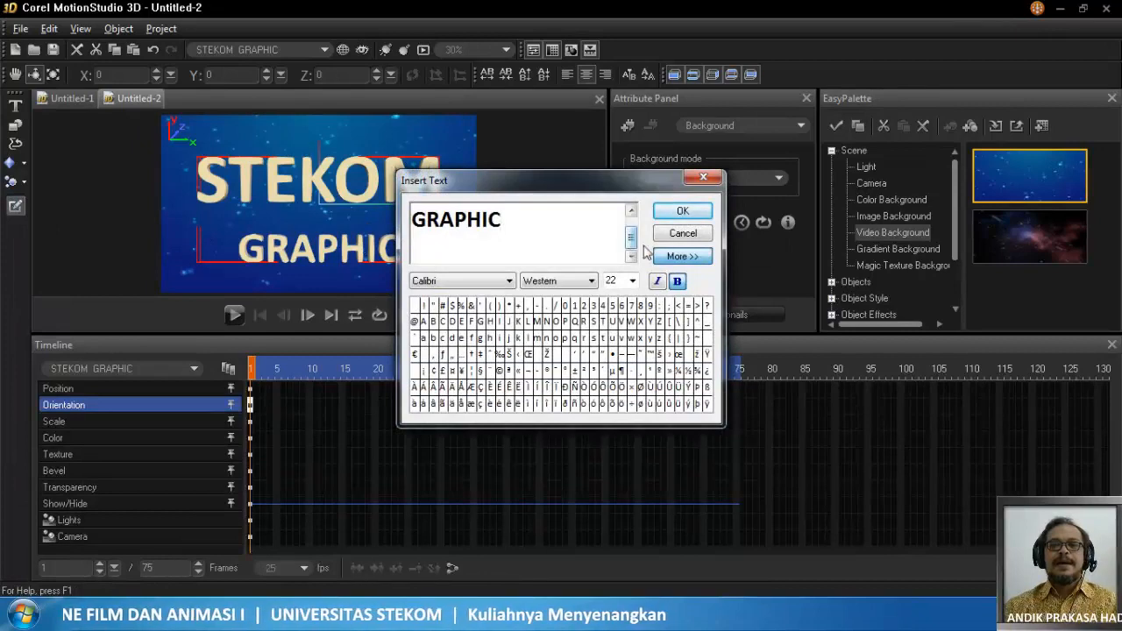
scroll(631, 238, "up", 2)
left_click_drag(632, 238, 632, 243)
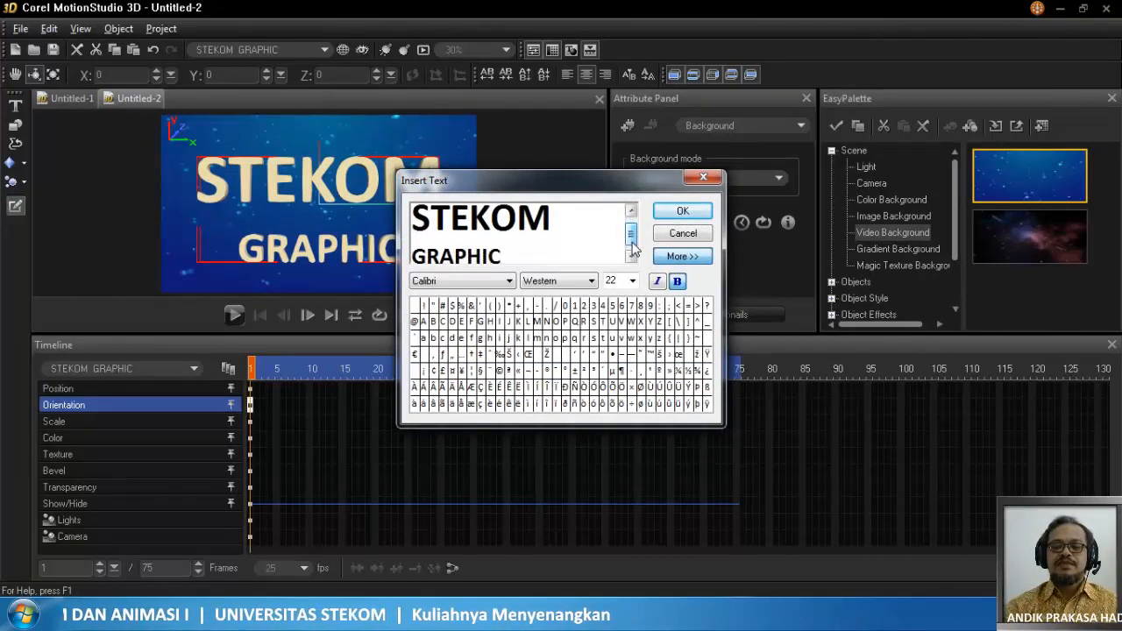
key("BackSpace")
key("BackSpace")
key("BackSpace")
key("BackSpace")
key("BackSpace")
key("BackSpace")
key("BackSpace")
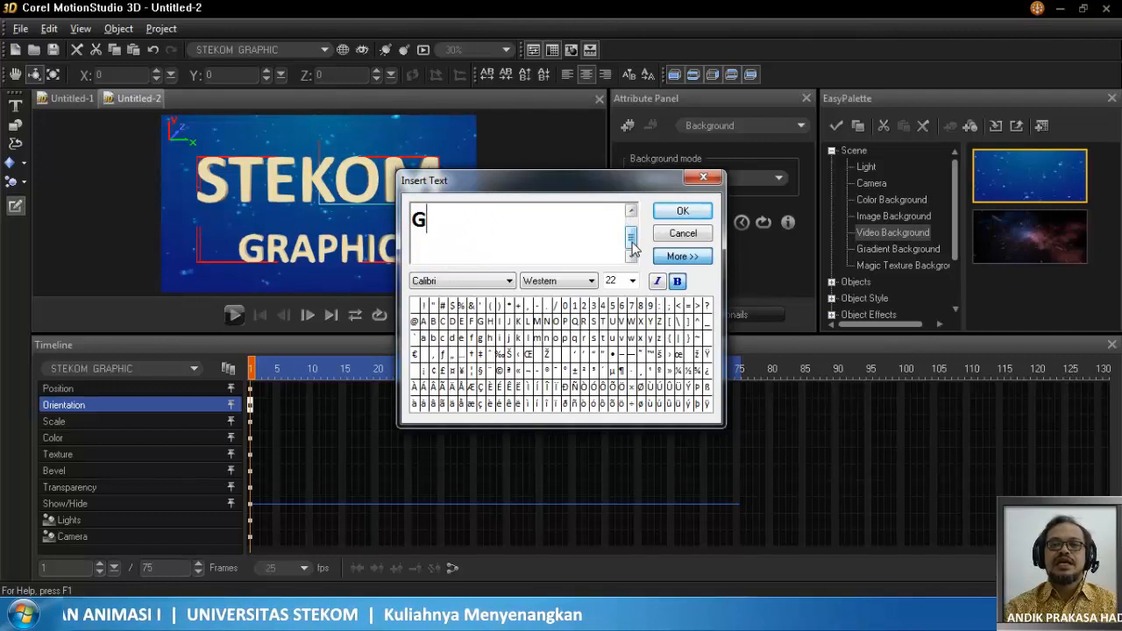
key("BackSpace")
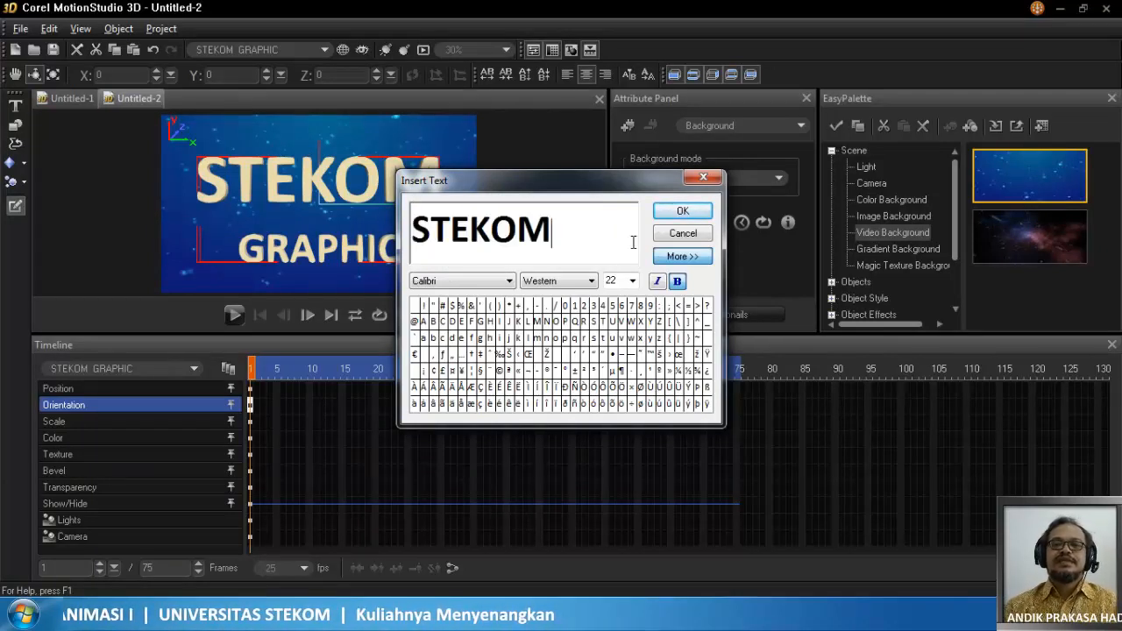
left_click(413, 230)
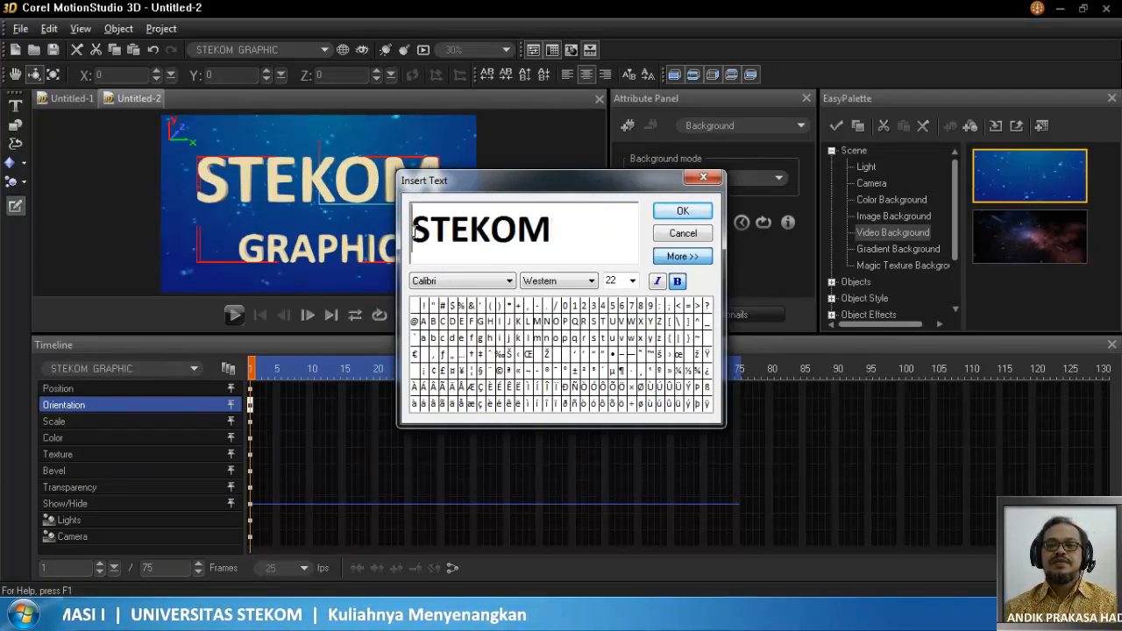
- Set the font size of the UNIVERSITAS line to 23 and apply the text edit
left_click_drag(414, 231, 660, 235)
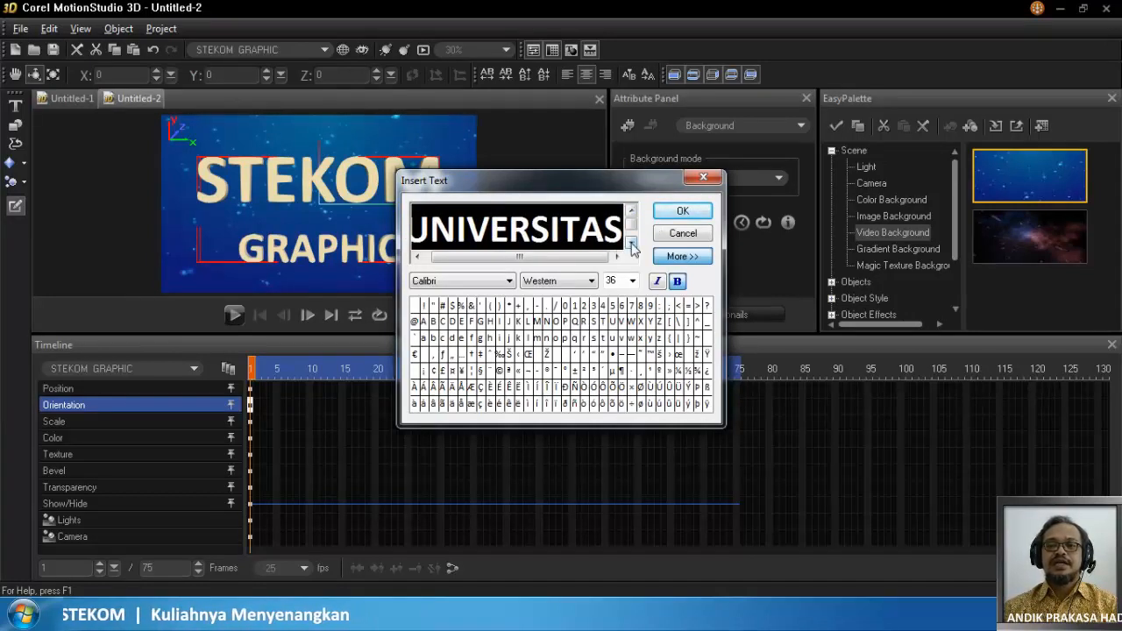
left_click(631, 210)
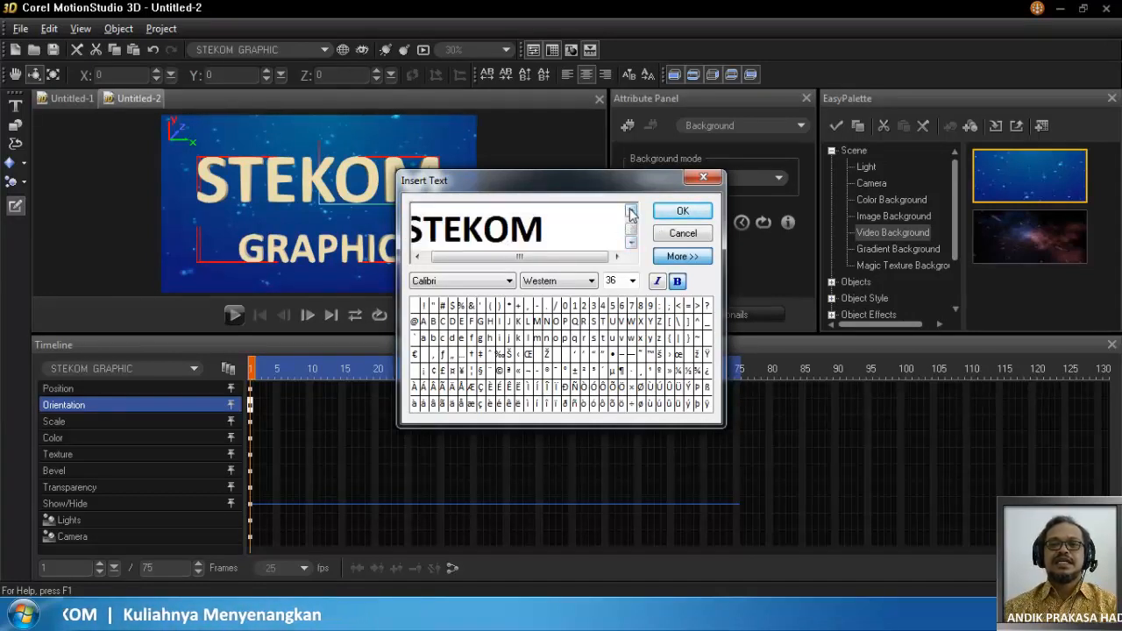
left_click(631, 211)
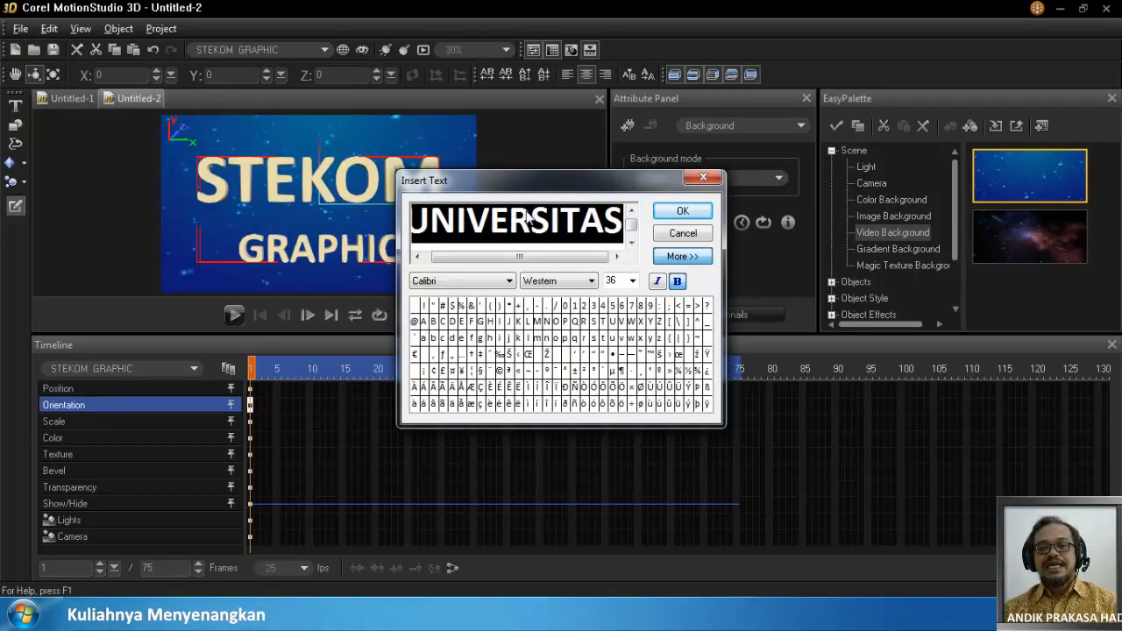
left_click(632, 280)
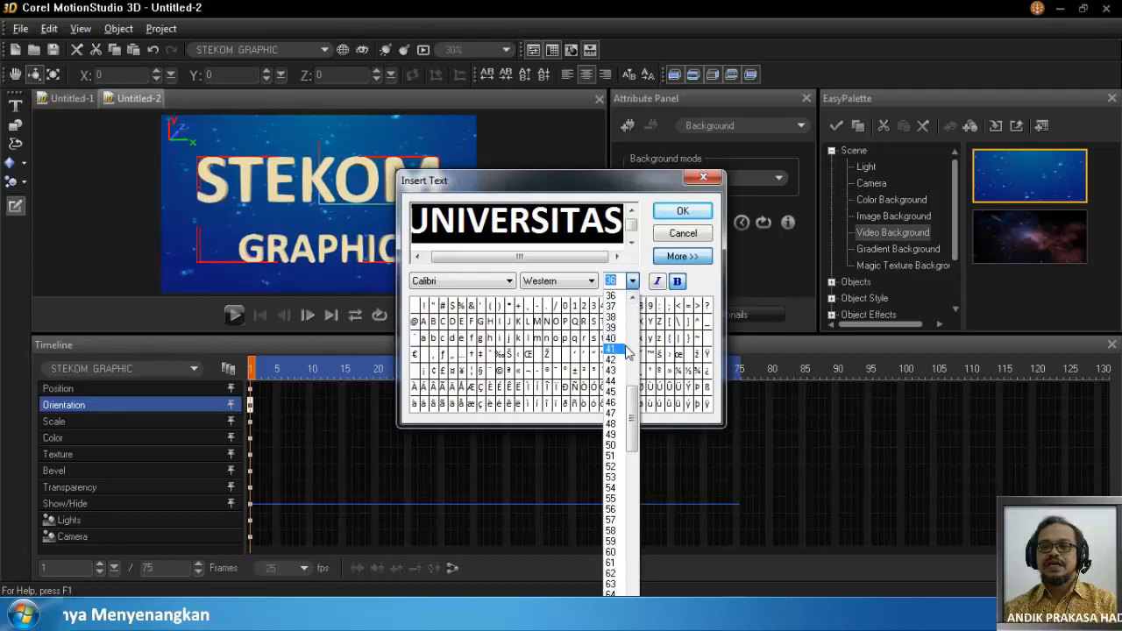
scroll(634, 382, "up", 6)
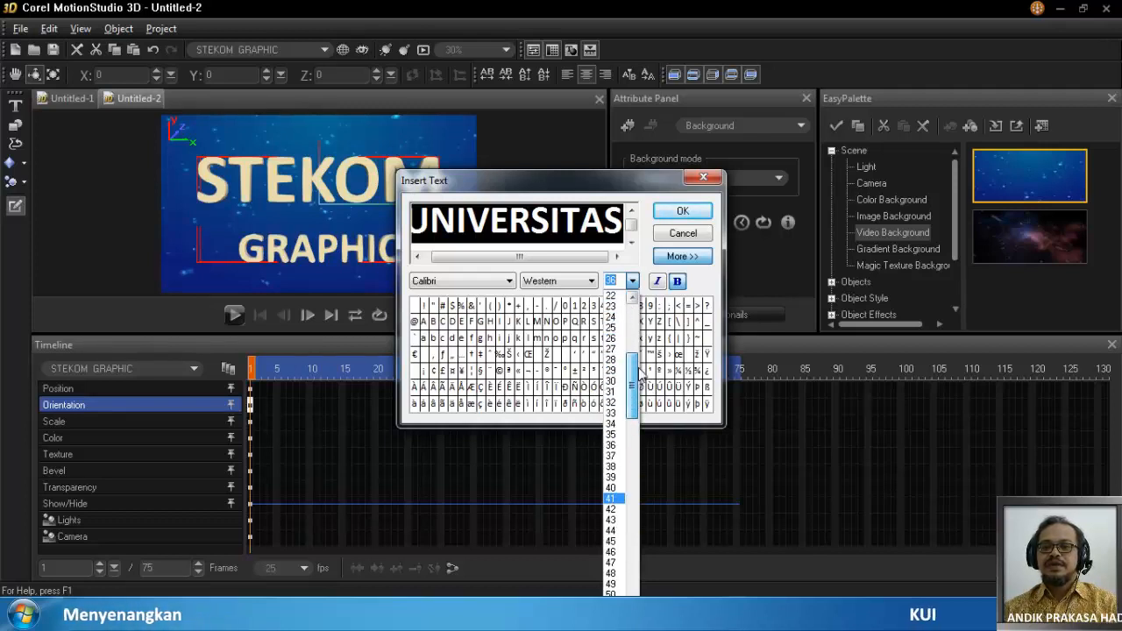
scroll(641, 368, "up", 1)
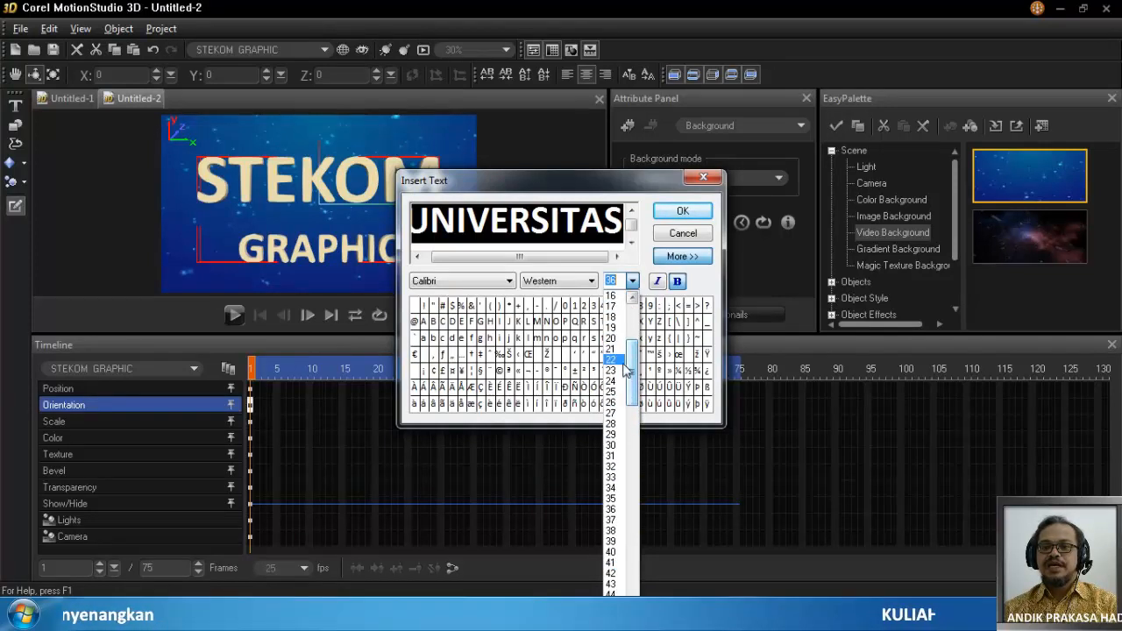
left_click(616, 366)
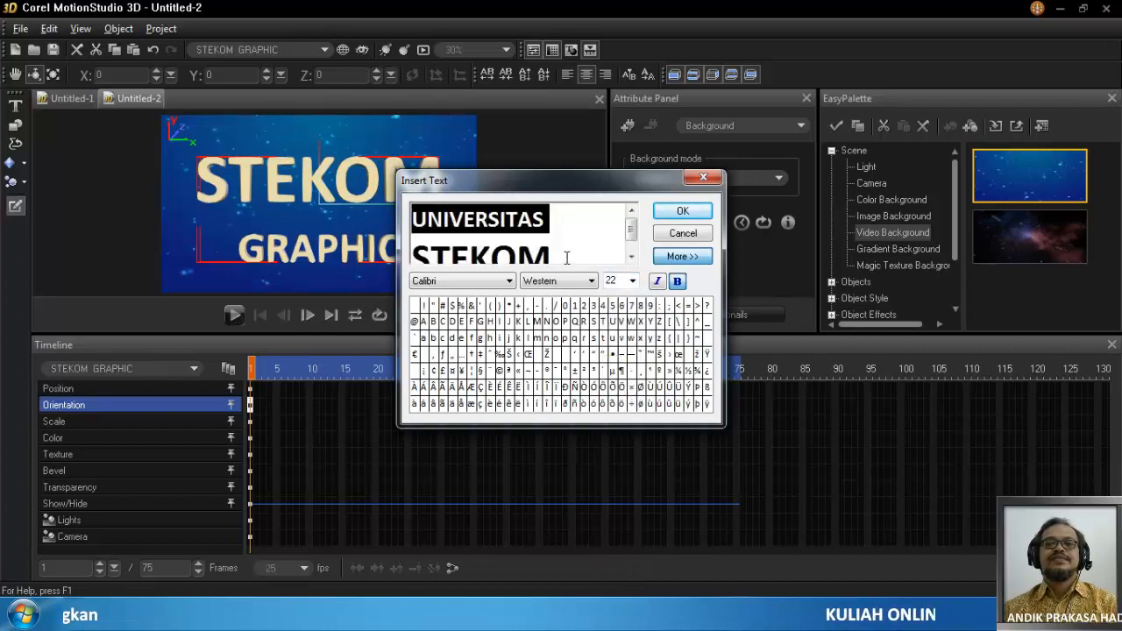
left_click(632, 280)
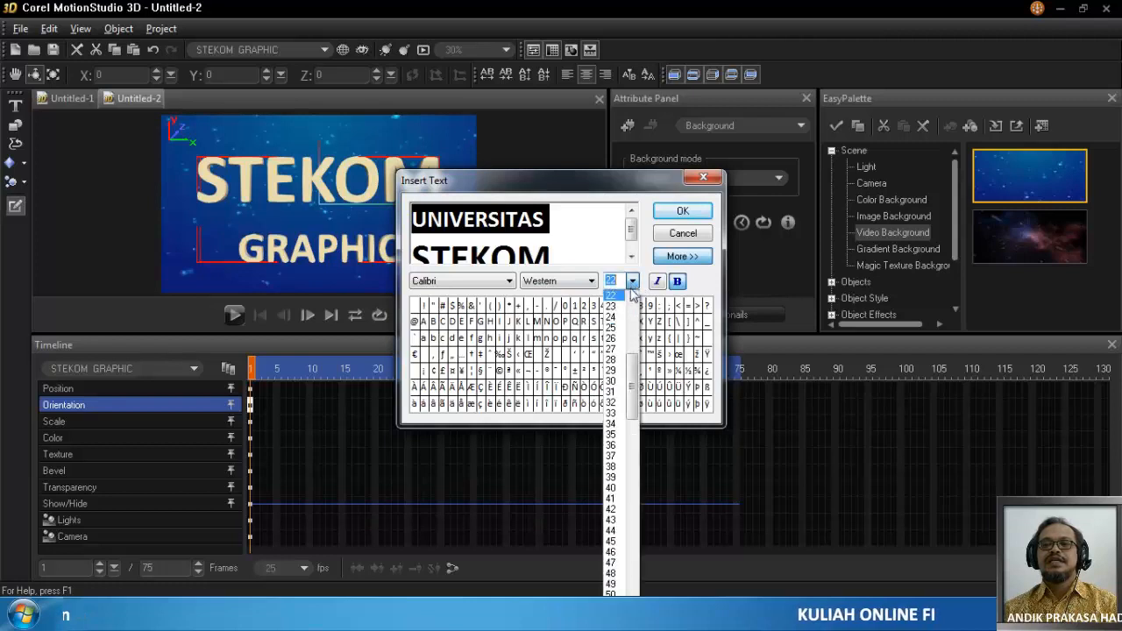
left_click(618, 304)
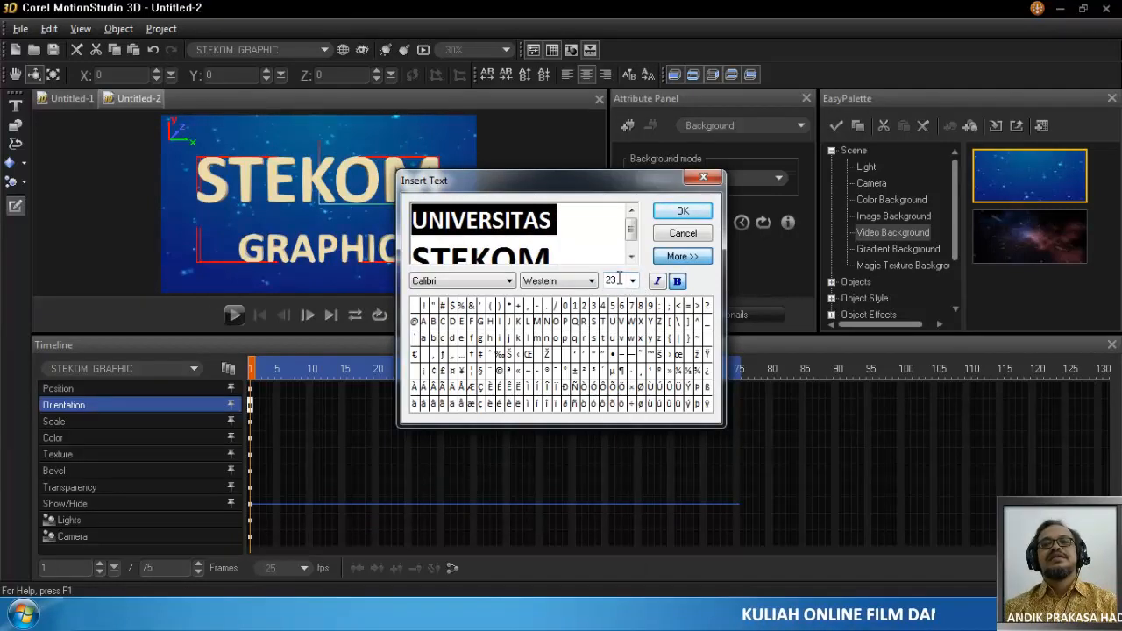
left_click(691, 215)
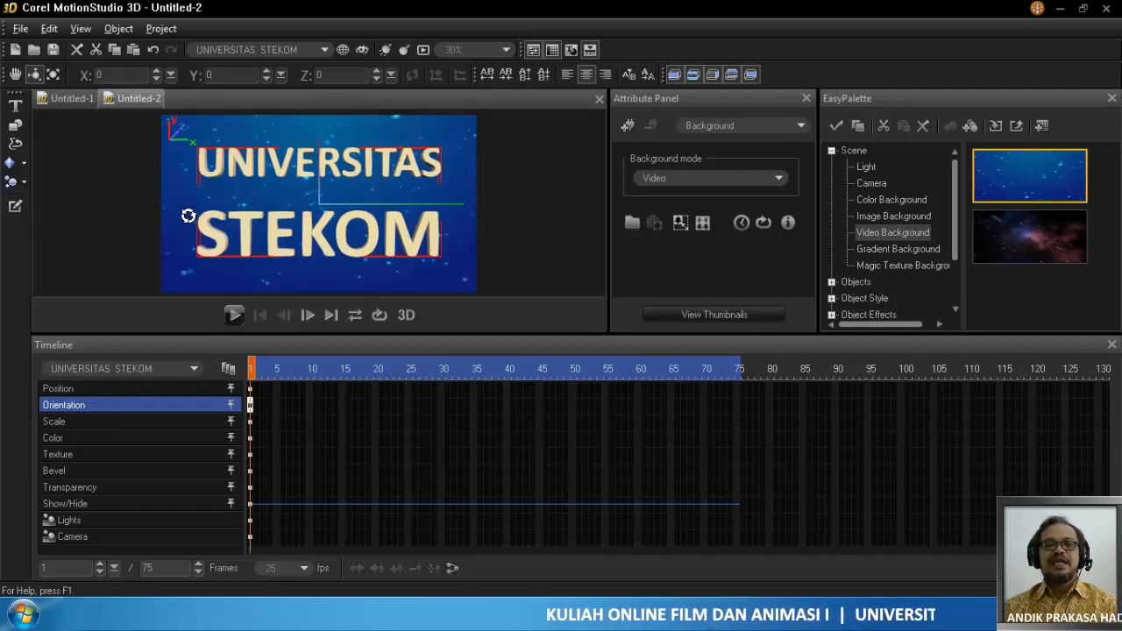
left_click(14, 206)
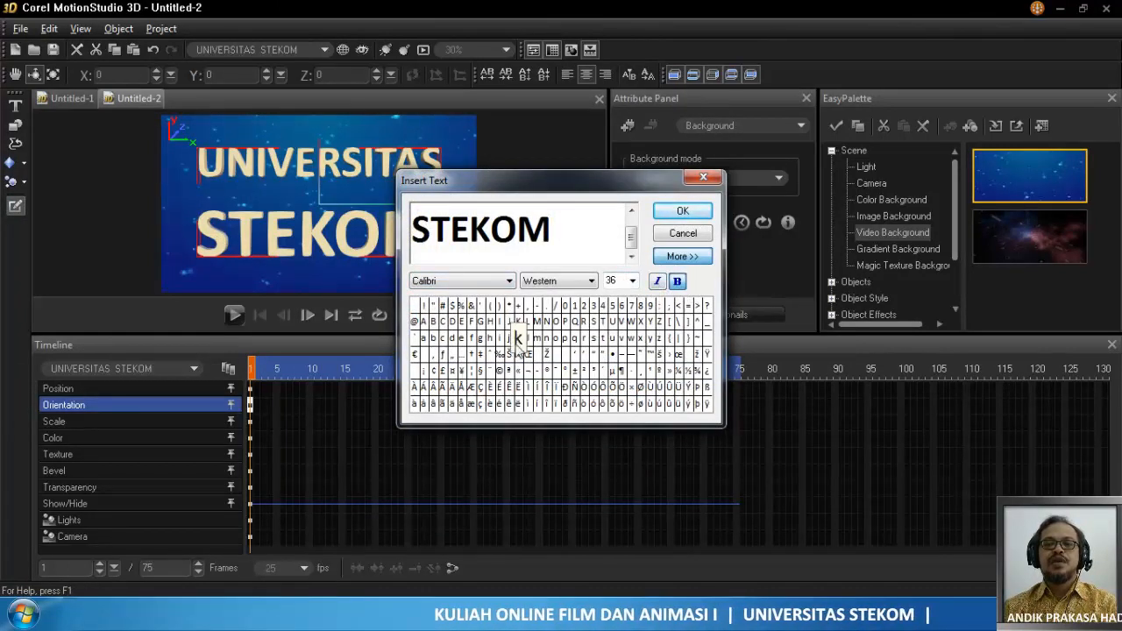
left_click(699, 235)
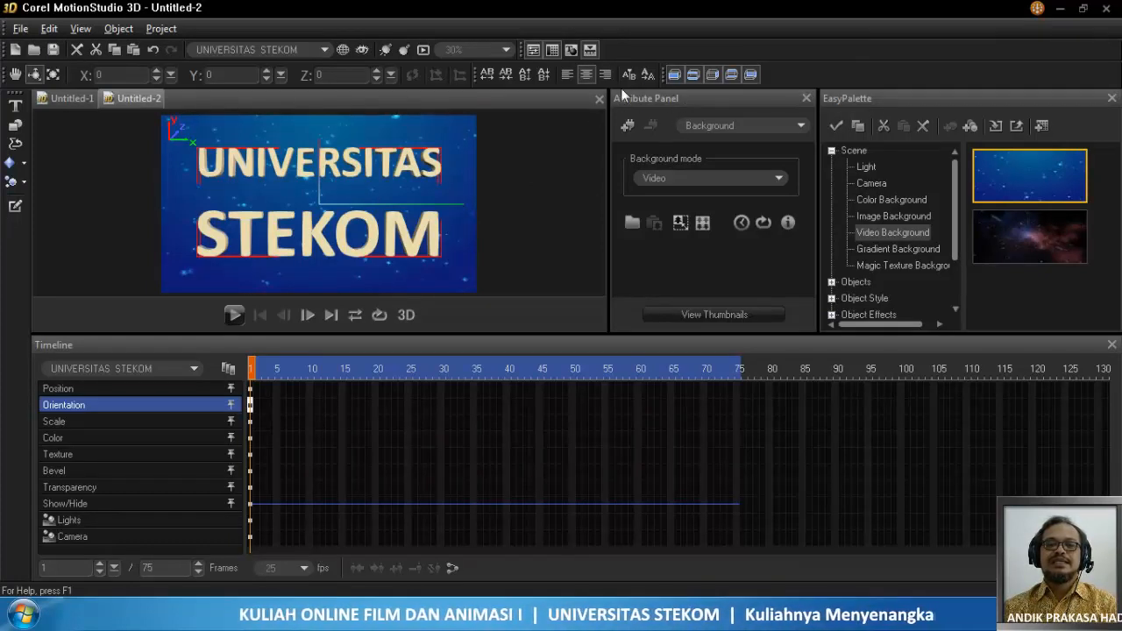
- Show the color attributes of the UNIVERSITAS STEKOM text and set its surface color to bright green
left_click(741, 126)
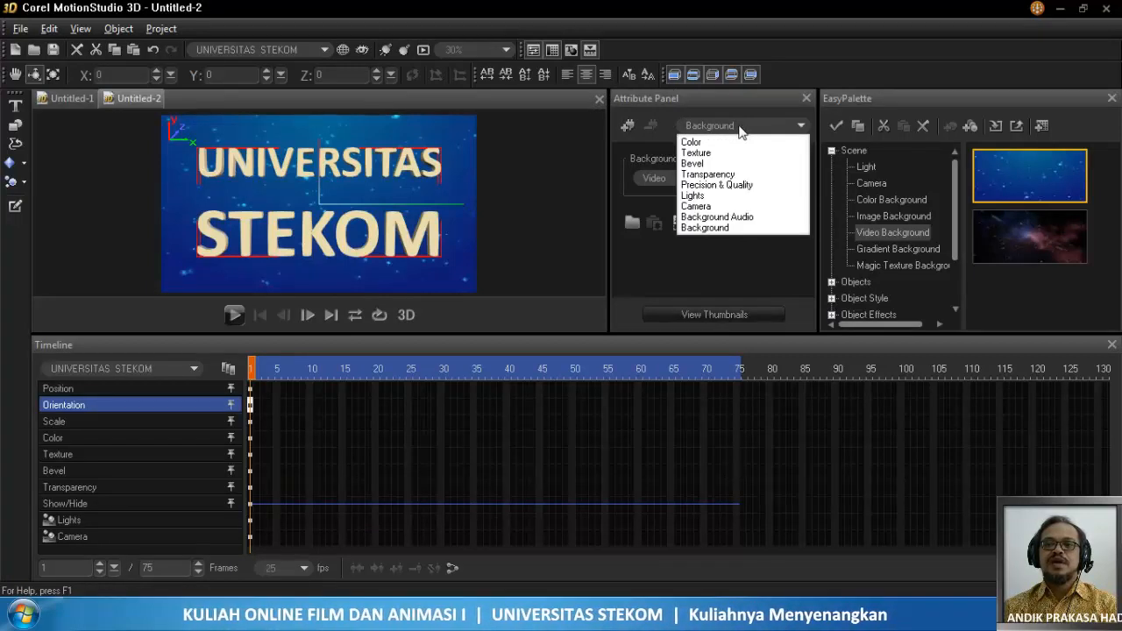
left_click(697, 142)
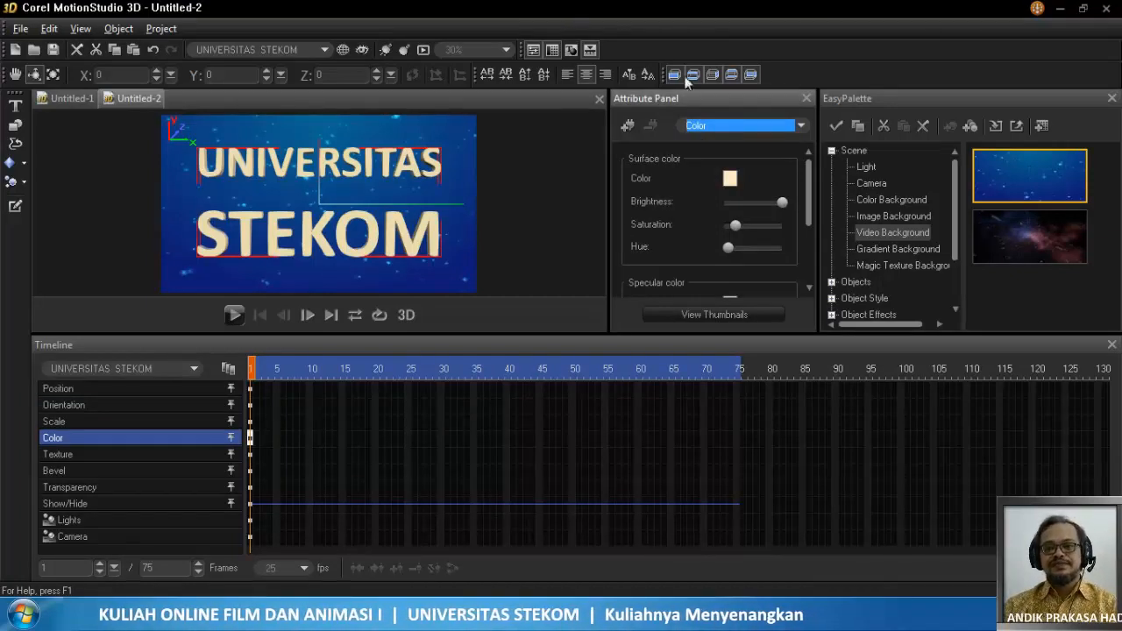
left_click(733, 182)
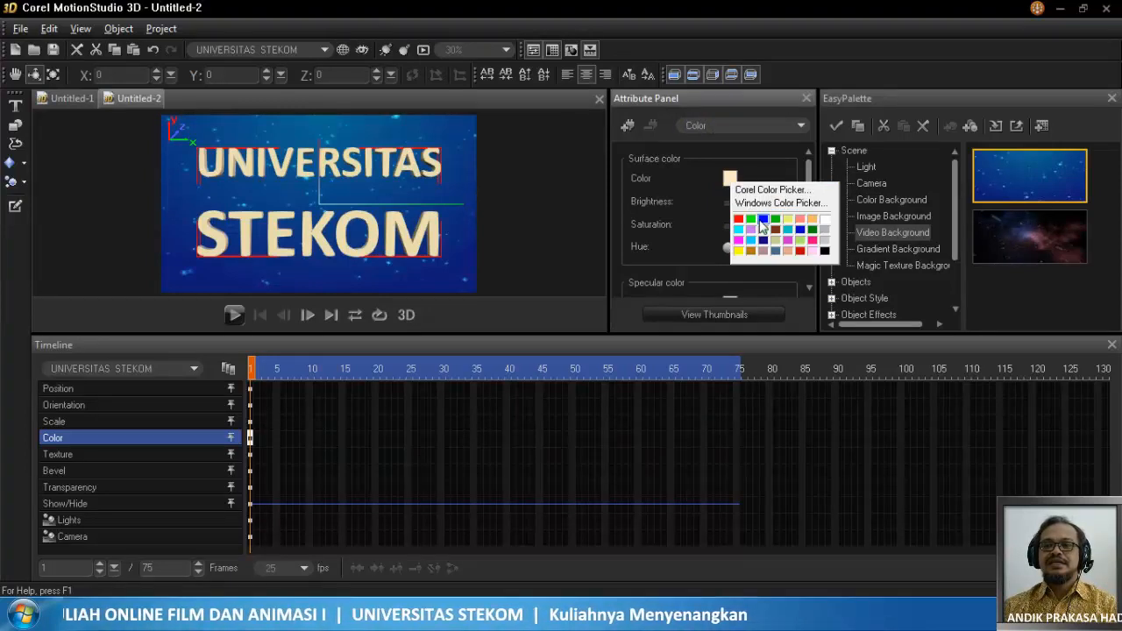
left_click(751, 219)
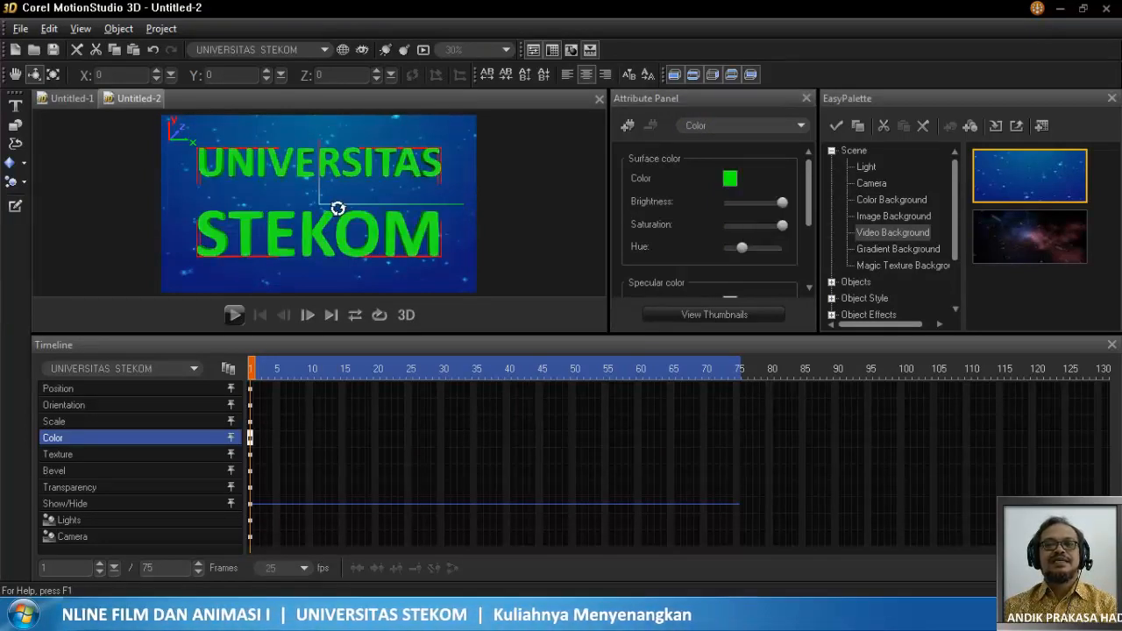
- Try light orange as the text's surface color, and replace it with magenta
left_click(729, 179)
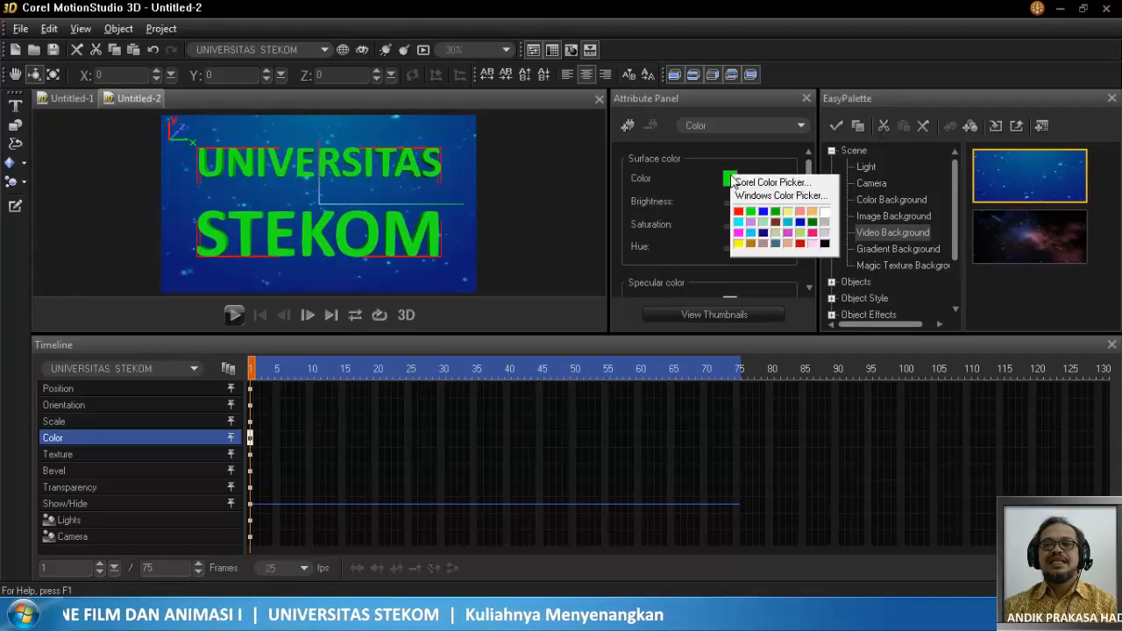
left_click(813, 213)
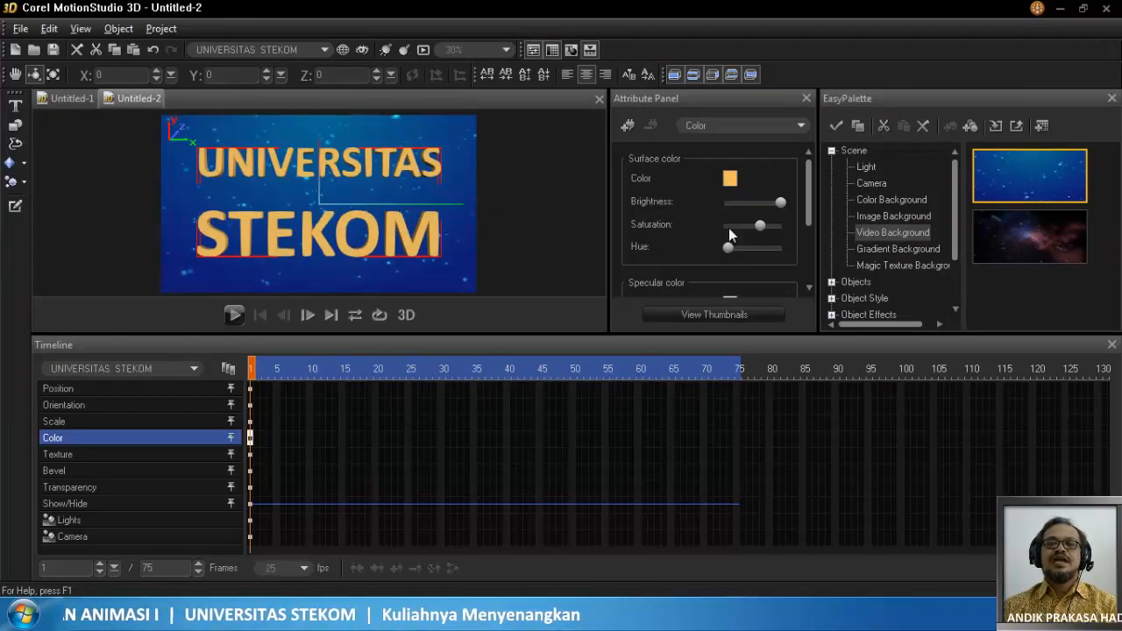
left_click(729, 180)
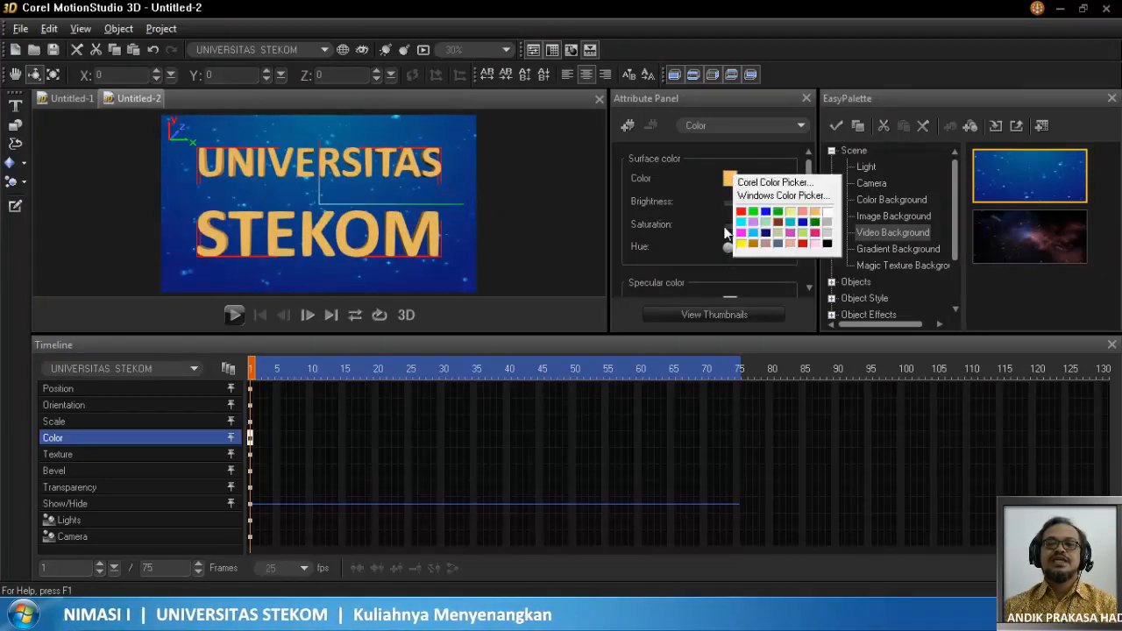
left_click(740, 232)
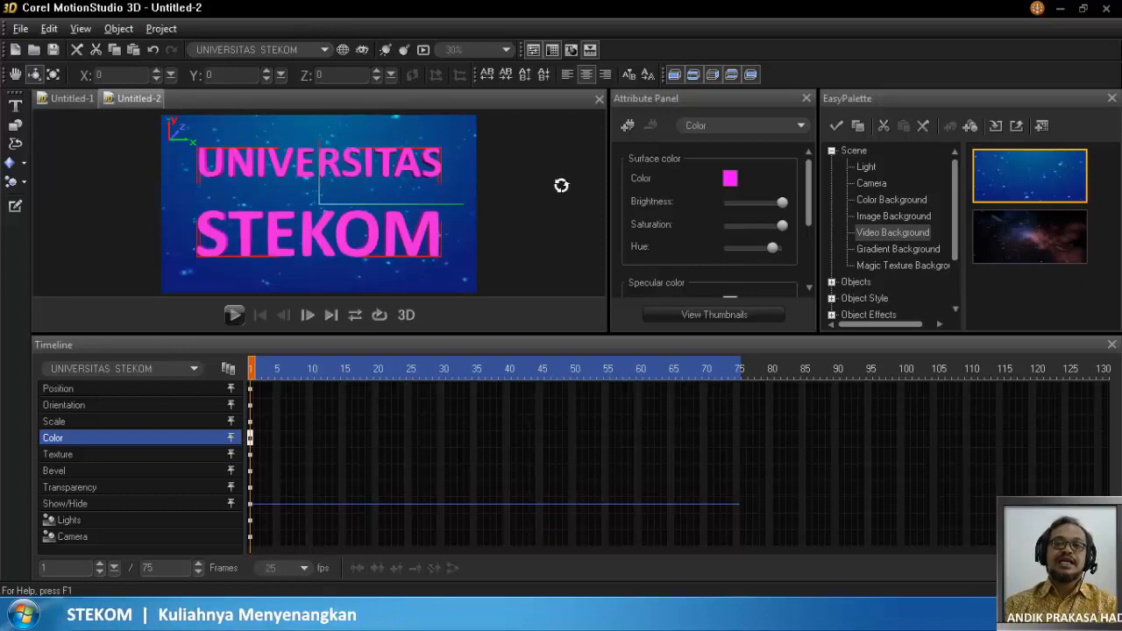
- Shift the hue of the text's surface color to 179 (cyan), with saturation and brightness both at 255
mouse_move(773, 250)
left_mouse_down()
mouse_move(725, 261)
mouse_move(755, 260)
left_mouse_up()
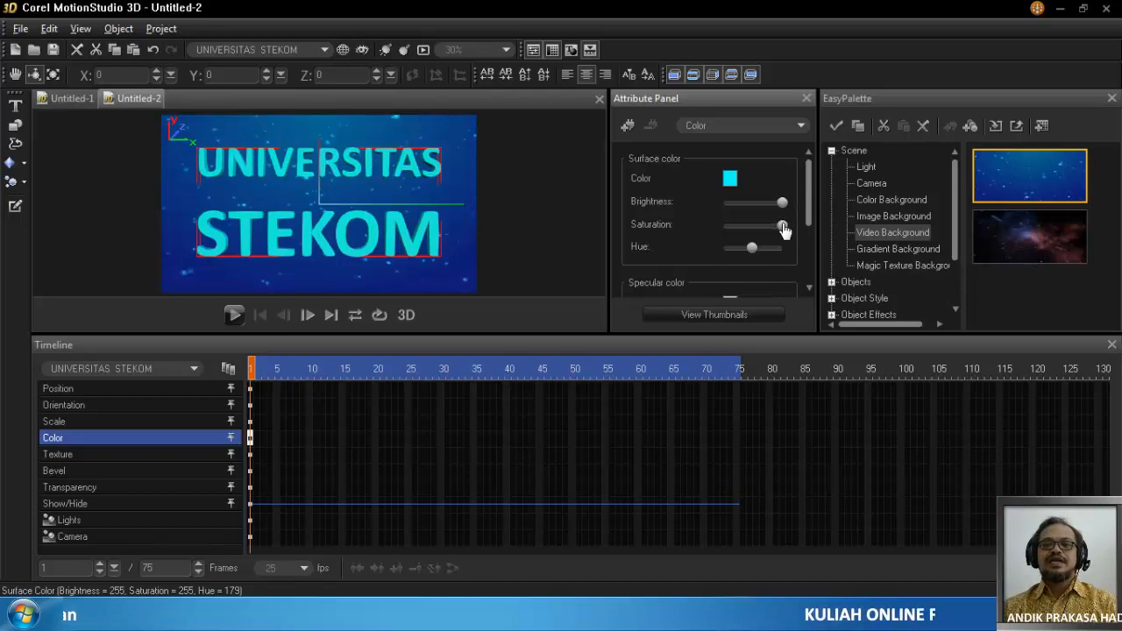
mouse_move(782, 228)
left_mouse_down()
mouse_move(721, 230)
mouse_move(786, 238)
left_mouse_up()
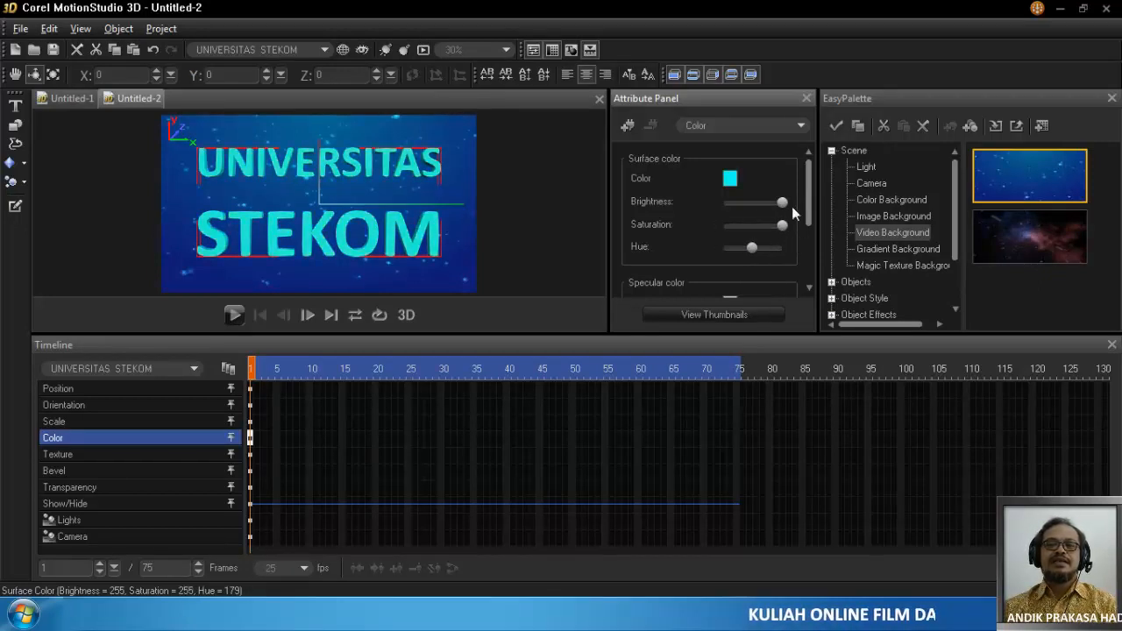
mouse_move(782, 203)
left_mouse_down()
mouse_move(722, 210)
mouse_move(786, 214)
left_mouse_up()
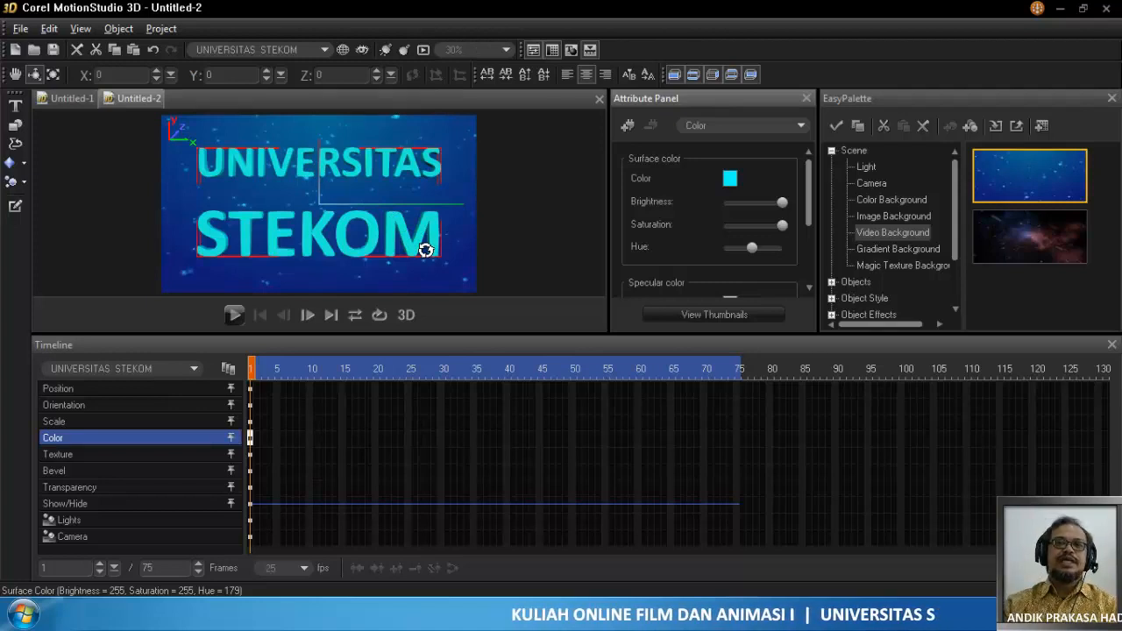
- Move the UNIVERSITAS STEKOM text freehand to a position of about X 11, Y -1
left_click(16, 77)
left_click(36, 76)
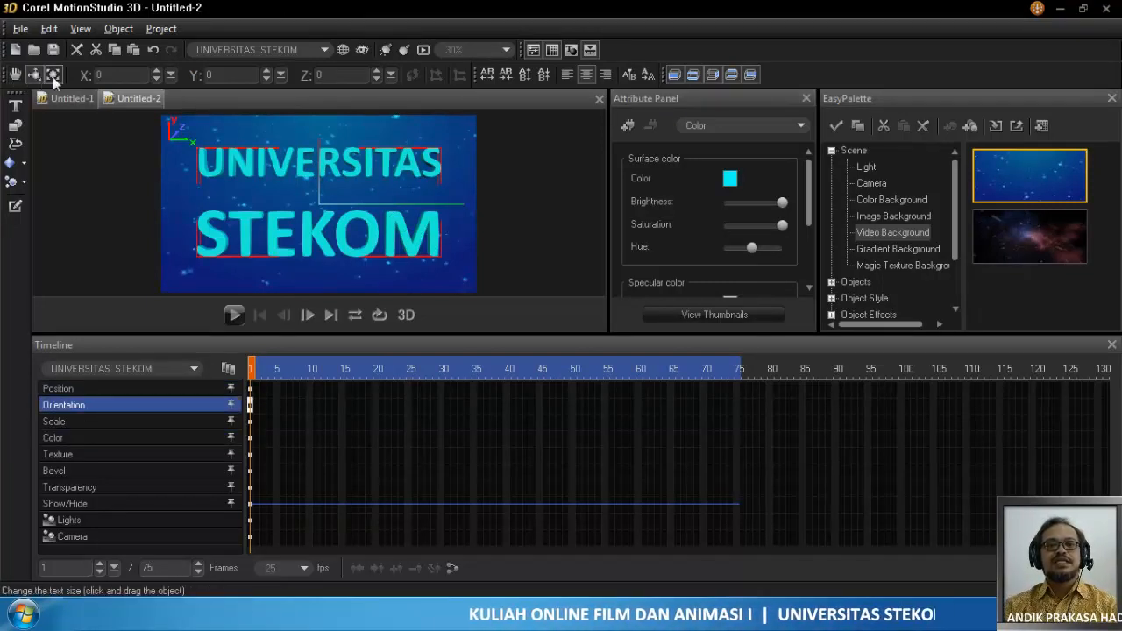
left_click(54, 76)
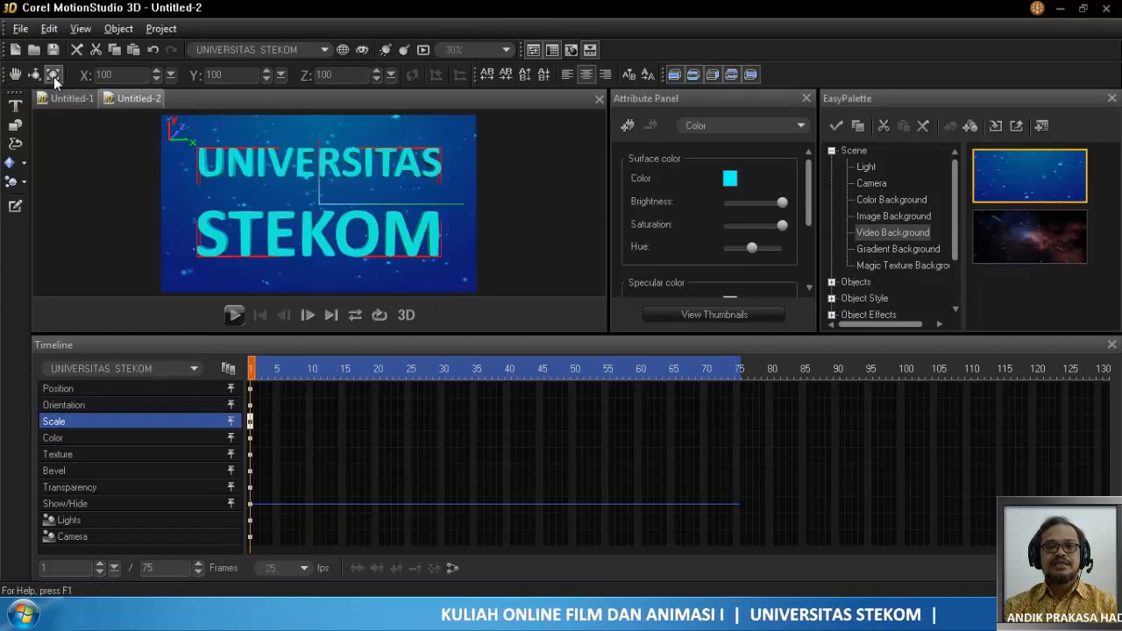
left_click(16, 75)
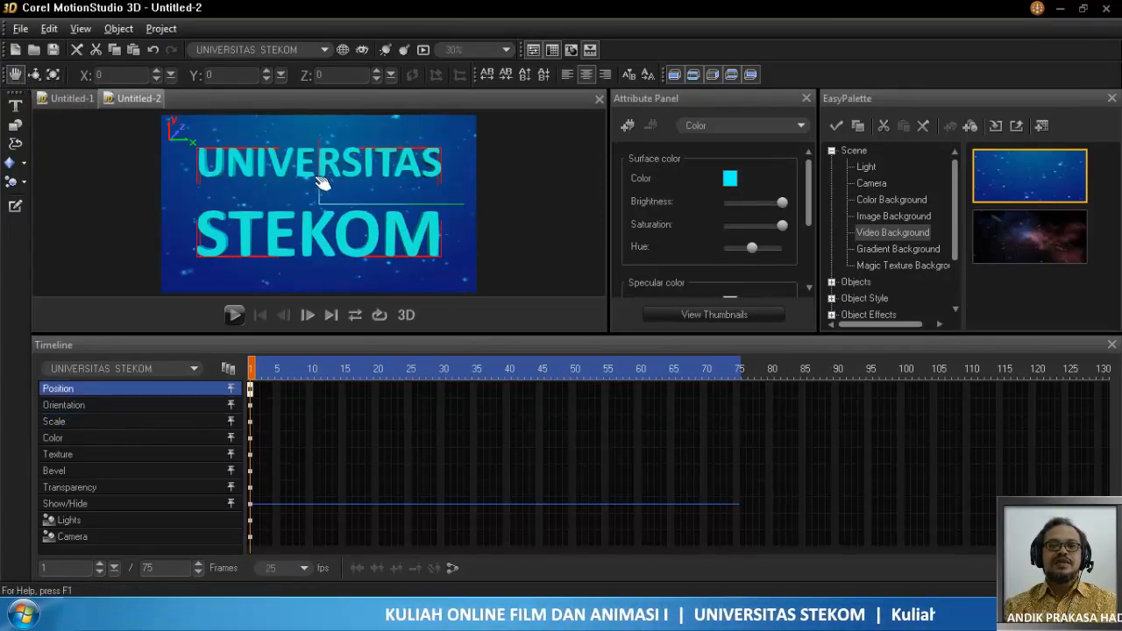
left_click_drag(319, 166, 267, 198)
left_click_drag(293, 140, 331, 169)
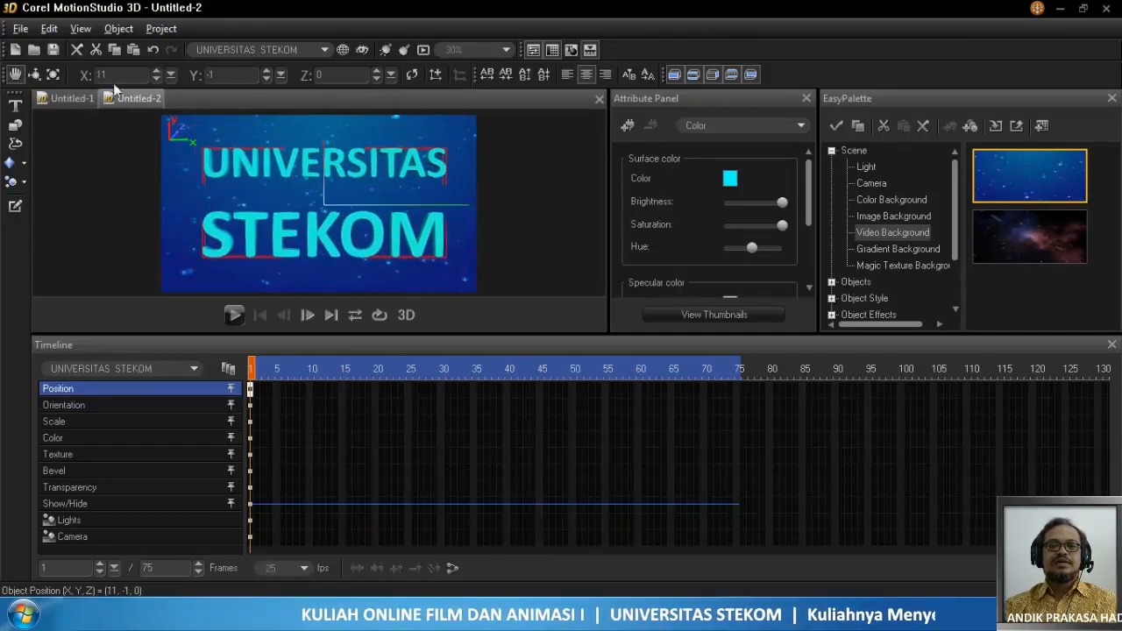
- Rotate the UNIVERSITAS STEKOM text freehand to an orientation of about 5 degrees on X and 80 degrees on Y
left_click(33, 77)
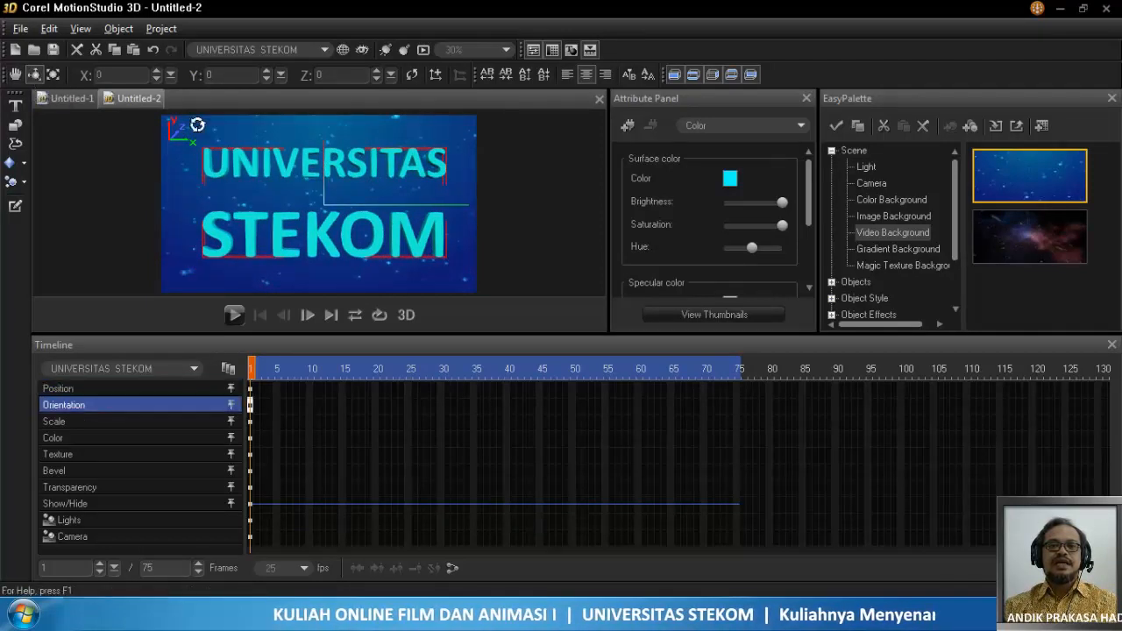
left_click_drag(221, 149, 288, 158)
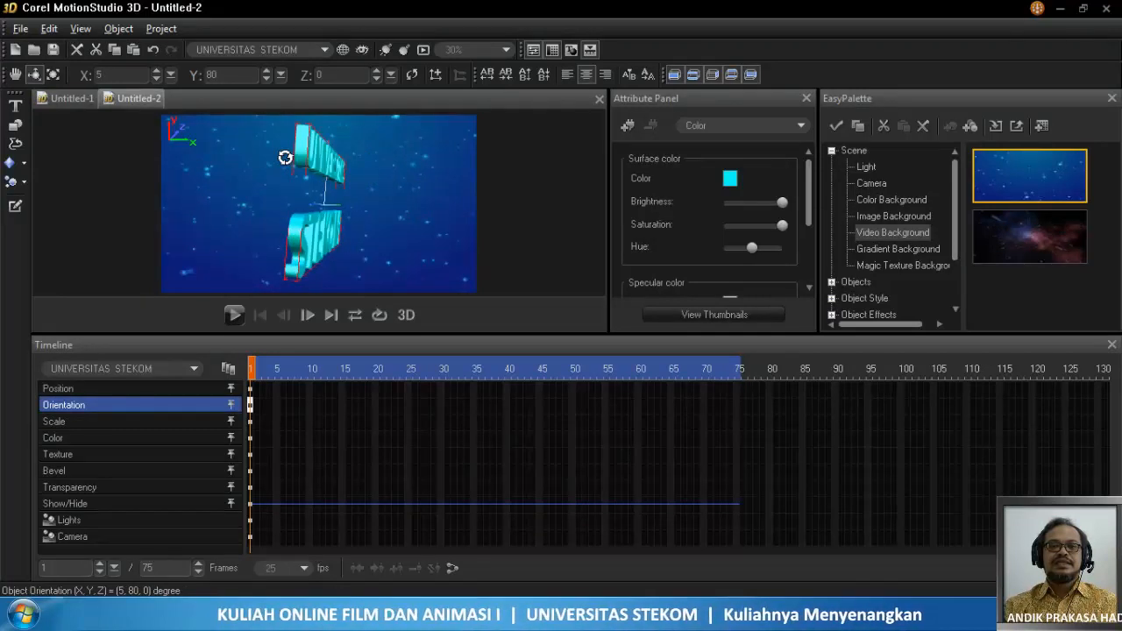
- Start resizing the rotated UNIVERSITAS STEKOM text
left_click(54, 75)
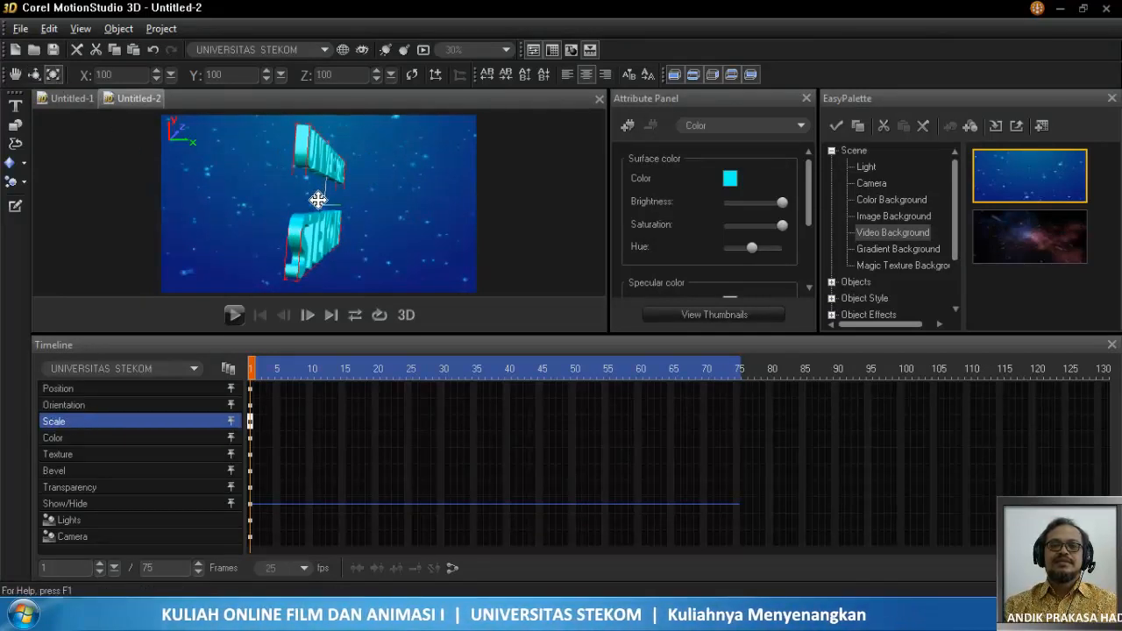
- Undo the trial enlargement and set the UNIVERSITAS STEKOM text's orientation to 0 on X and Y
left_click_drag(313, 224, 332, 241)
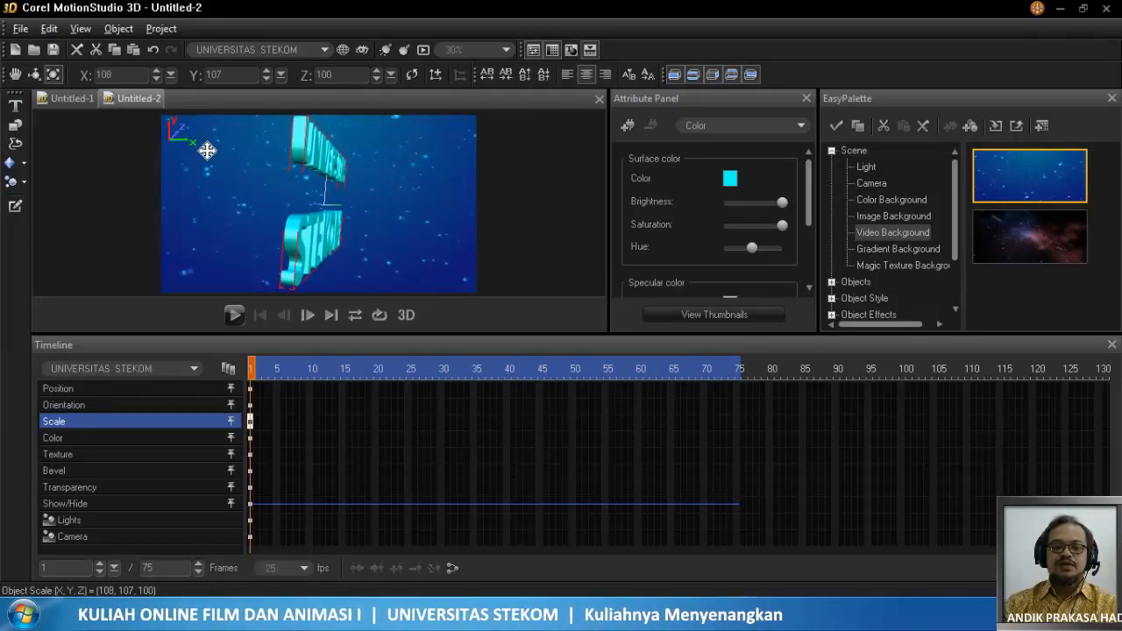
key("ctrl+z")
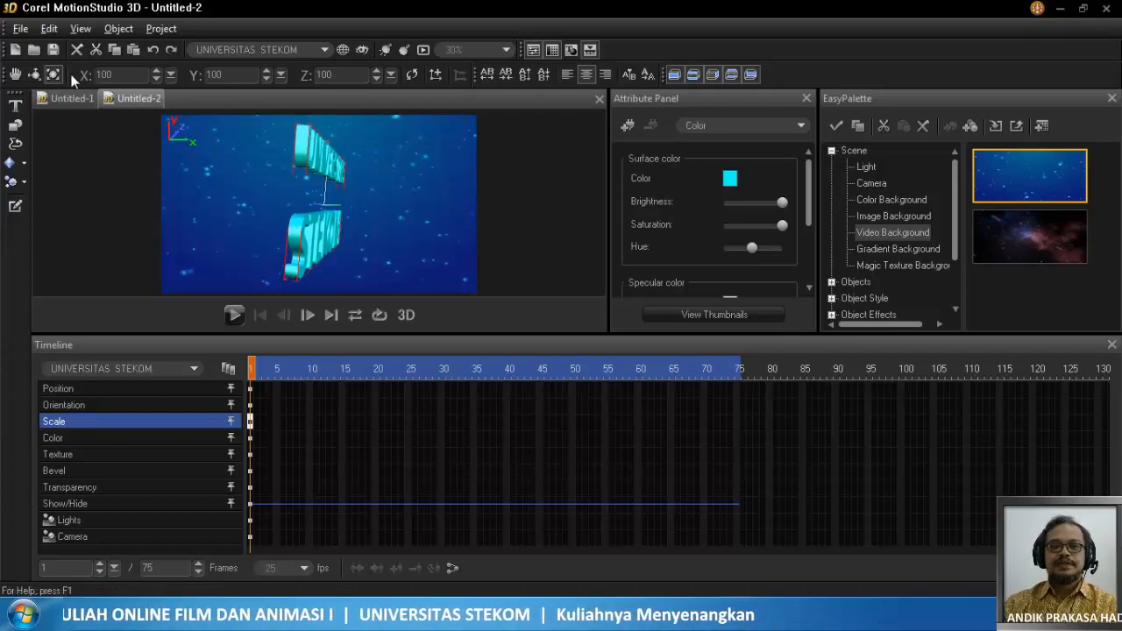
left_click(35, 75)
left_click_drag(112, 77, 86, 77)
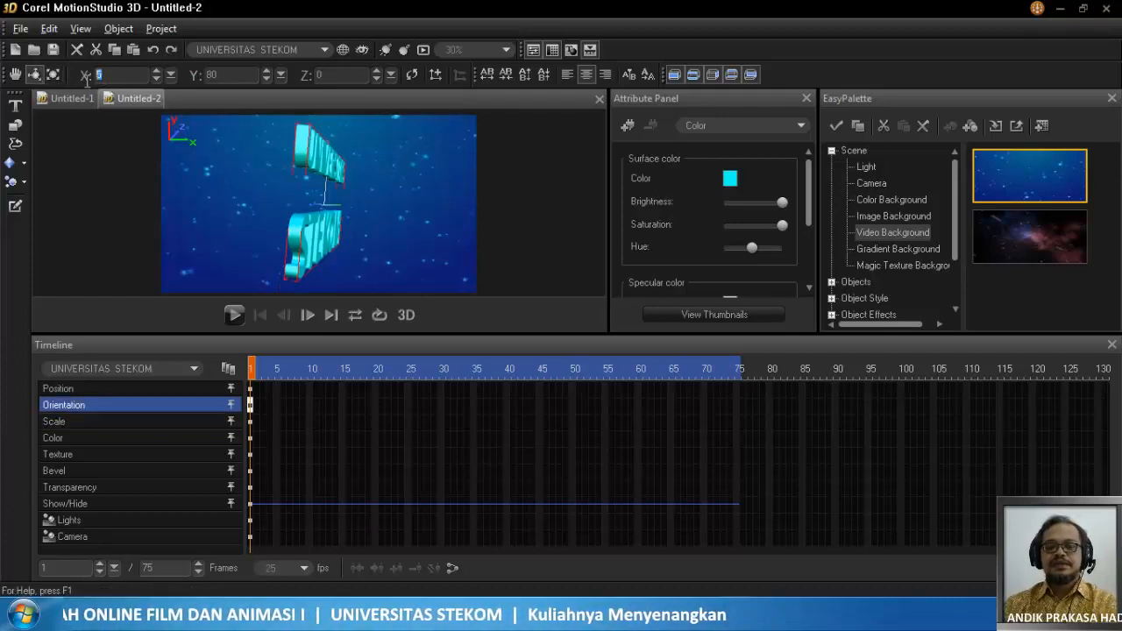
type("0")
key("Tab")
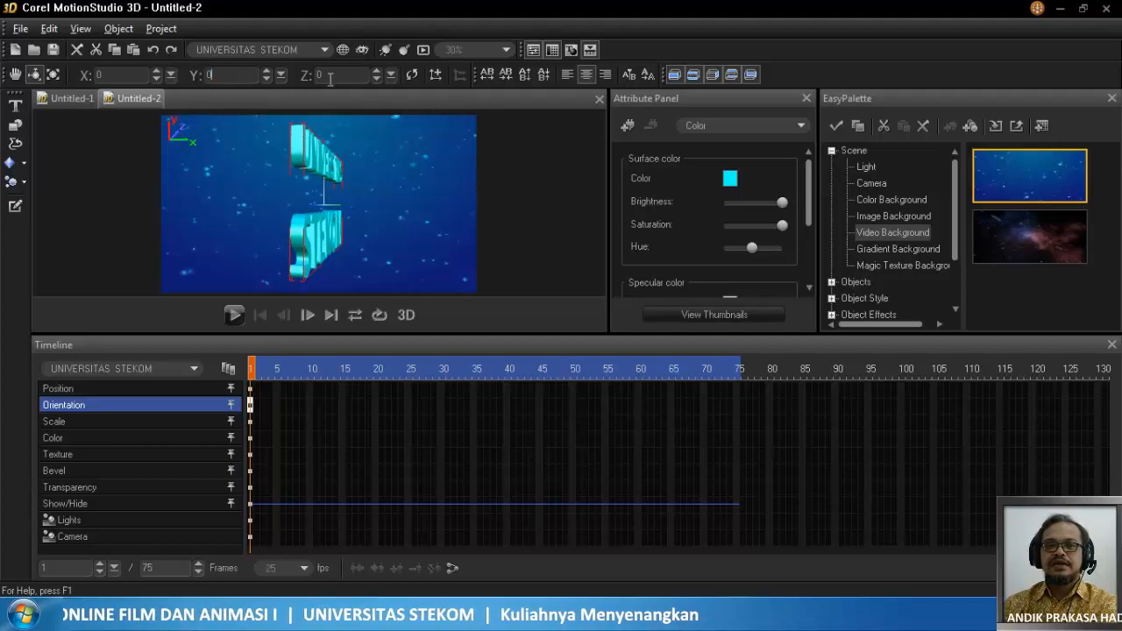
type("0")
key("Return")
- Set the text's position to 0 on both X and Y
left_click(15, 75)
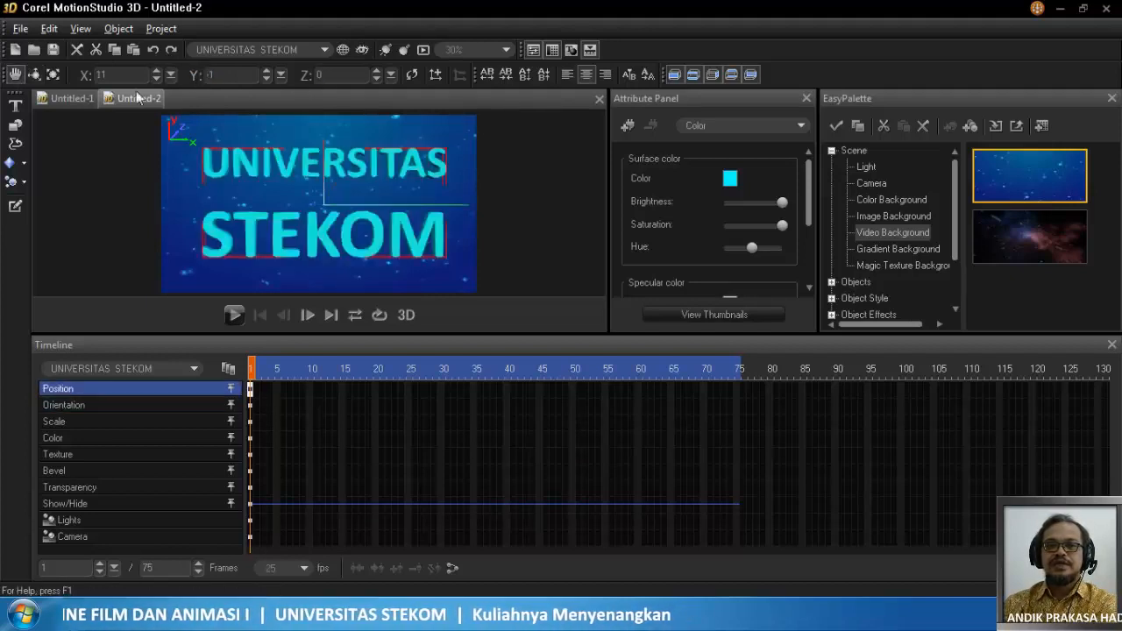
left_click_drag(126, 75, 86, 78)
type("0")
left_click_drag(252, 75, 195, 75)
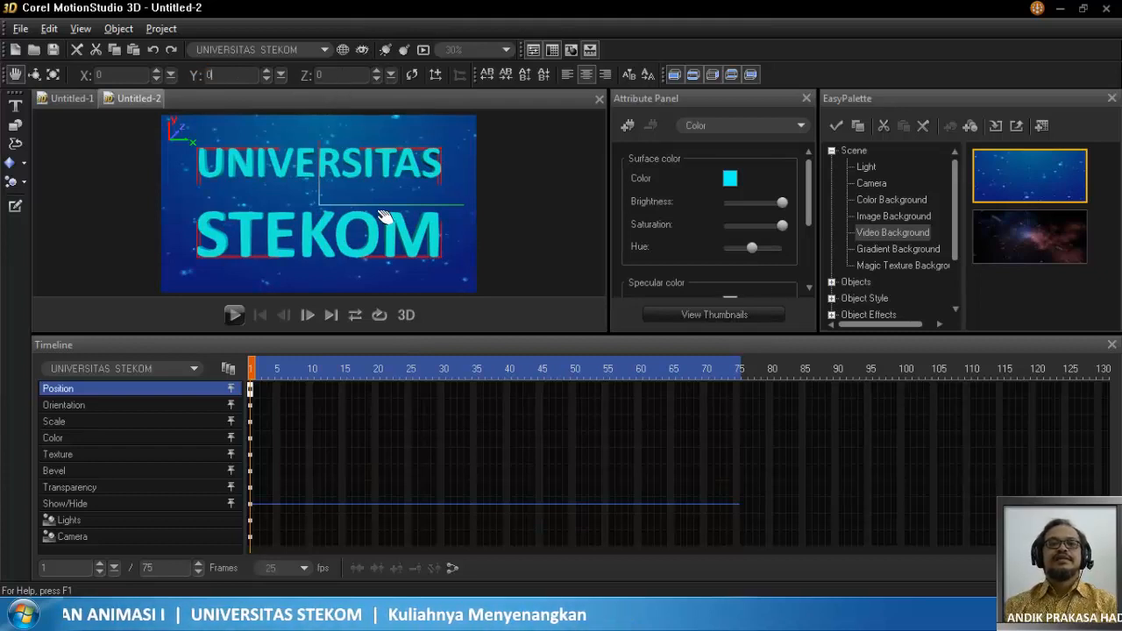
- Try scaling the text unevenly in width and height, and undo the scaling
left_click(52, 74)
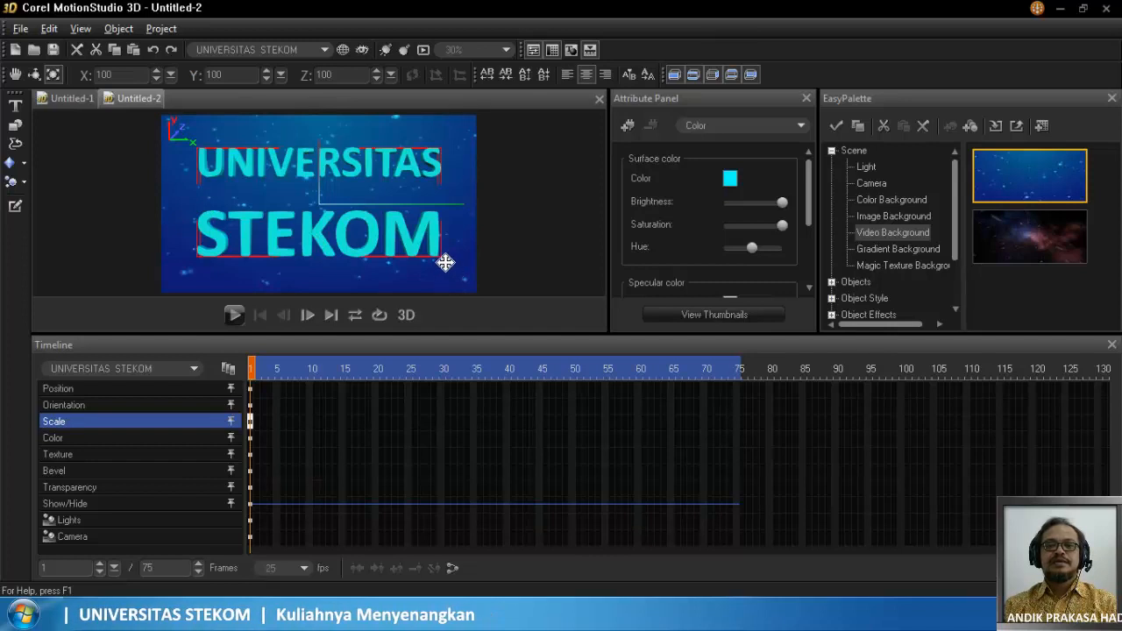
left_click_drag(444, 261, 344, 237)
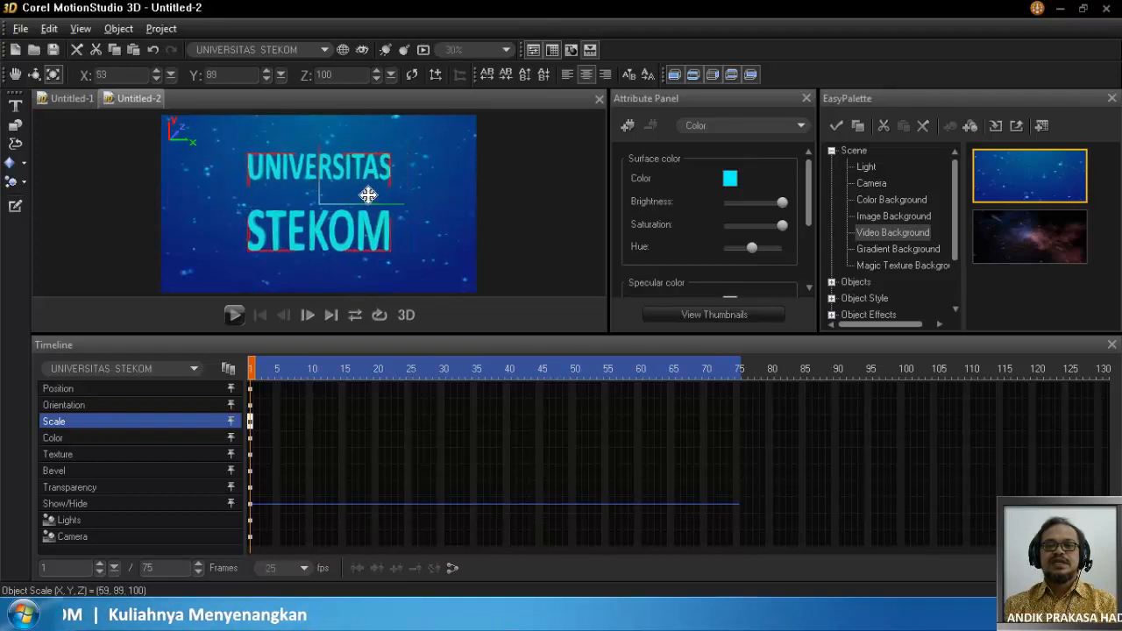
left_click_drag(435, 186, 304, 250)
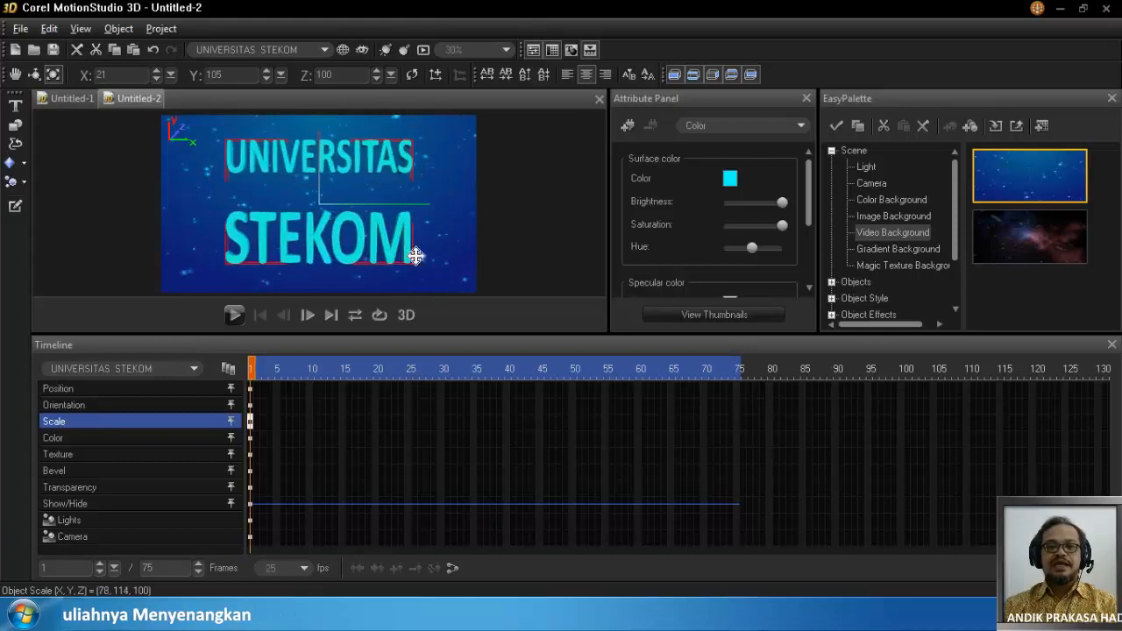
left_click_drag(462, 199, 454, 188)
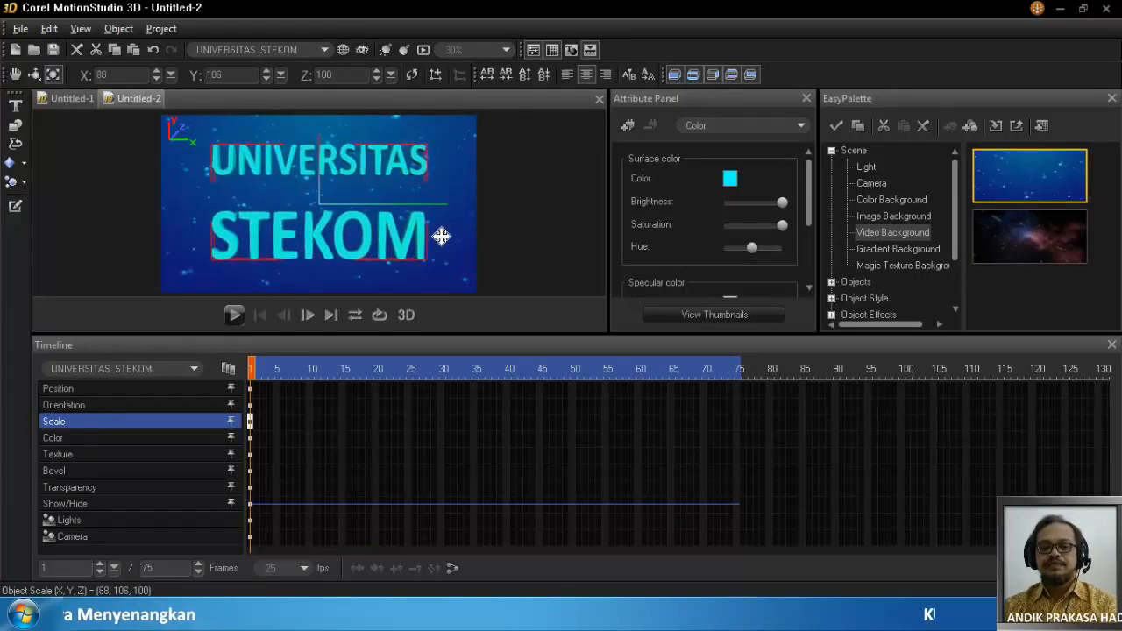
key("ctrl+z")
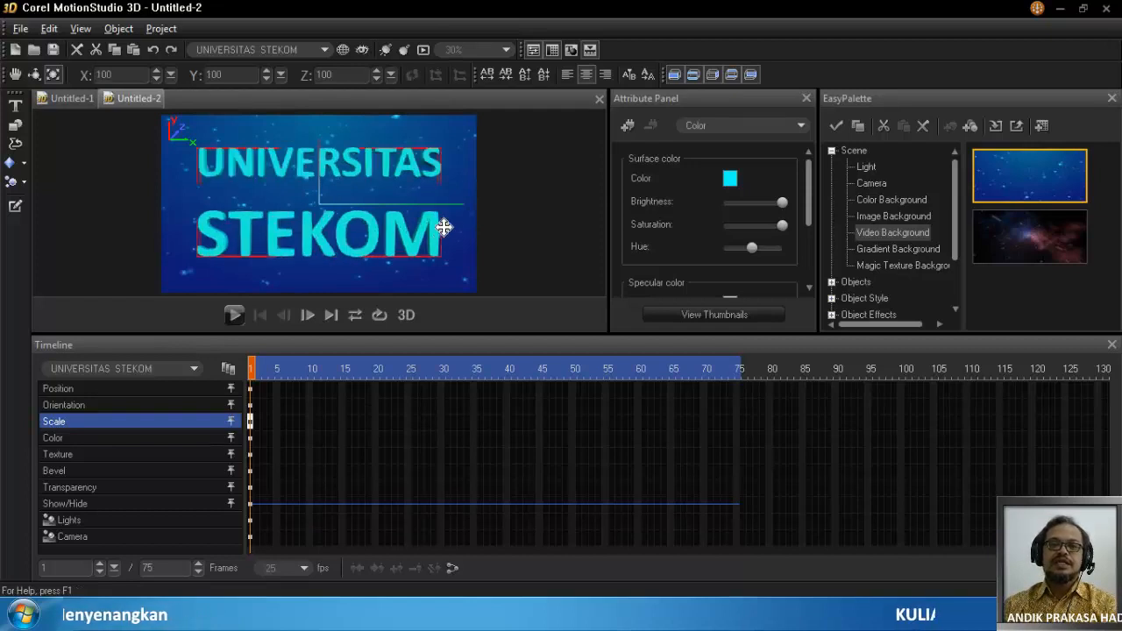
- Scale the text down proportionally to about 67 on X, Y and Z
left_click_drag(442, 201, 440, 202)
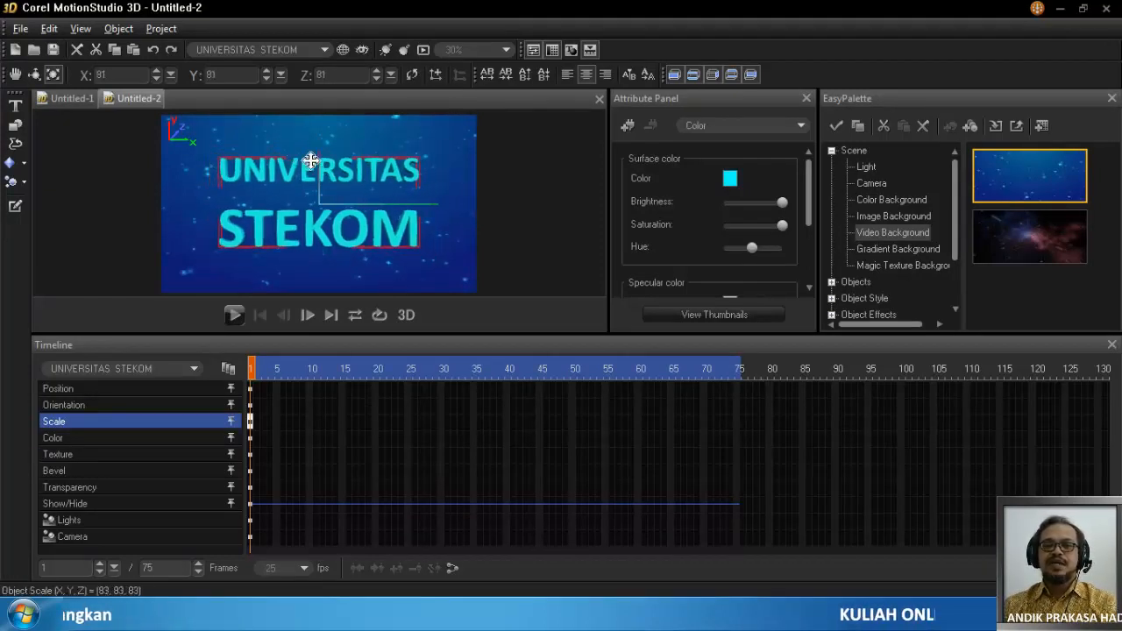
left_click_drag(397, 240, 372, 183)
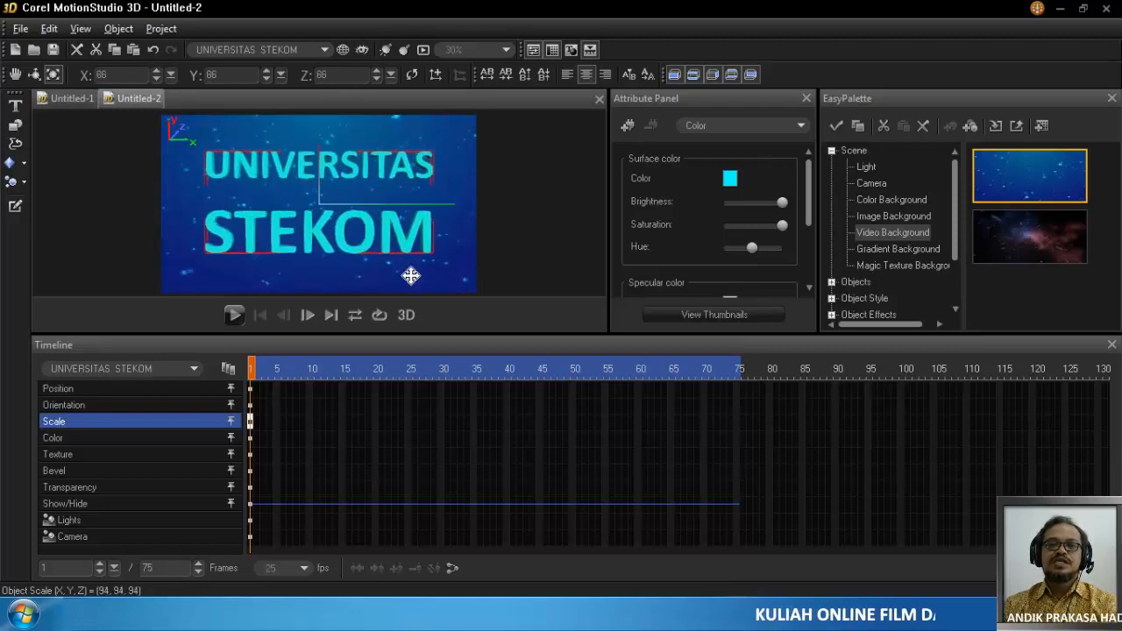
left_click_drag(411, 276, 349, 229)
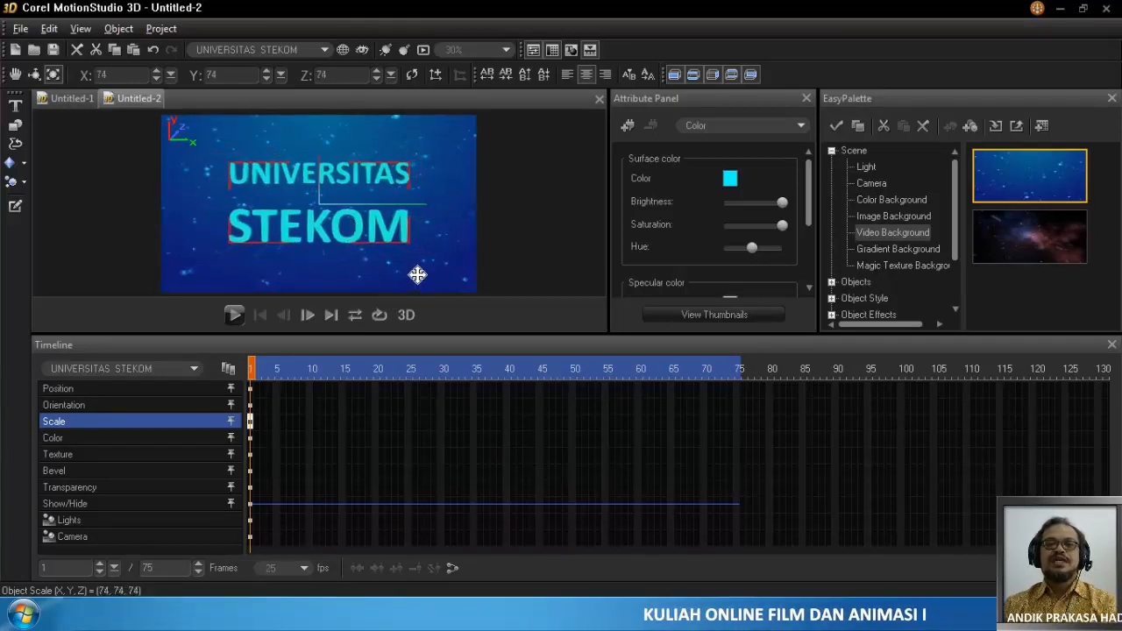
left_click_drag(430, 269, 369, 388)
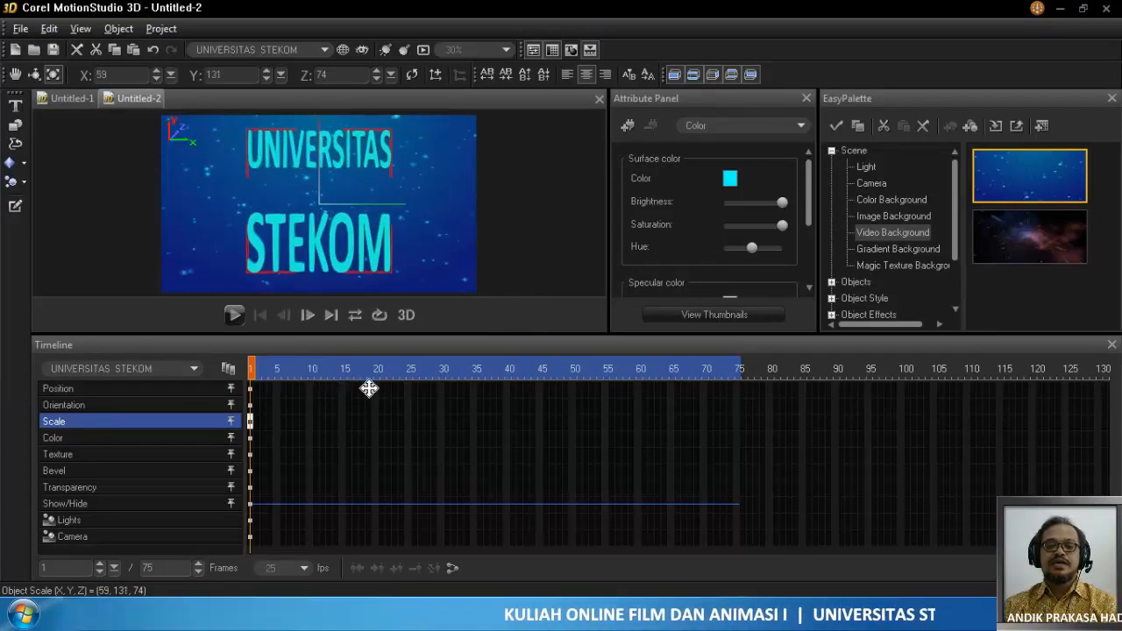
left_click_drag(369, 388, 352, 243)
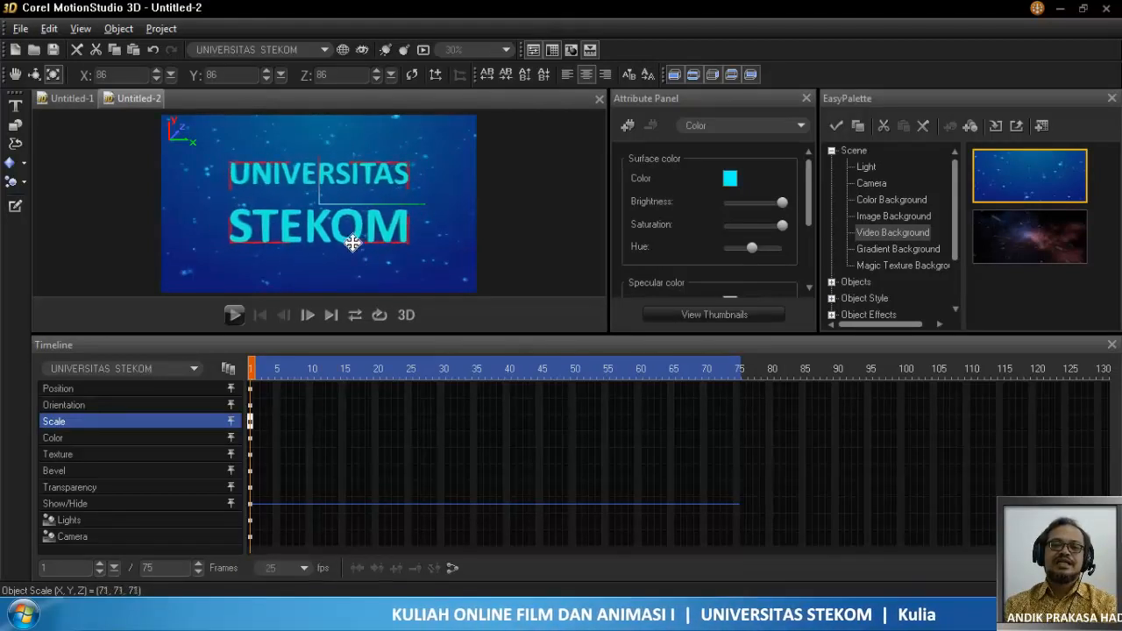
mouse_move(338, 204)
left_mouse_down()
mouse_move(326, 193)
mouse_move(334, 222)
left_mouse_up()
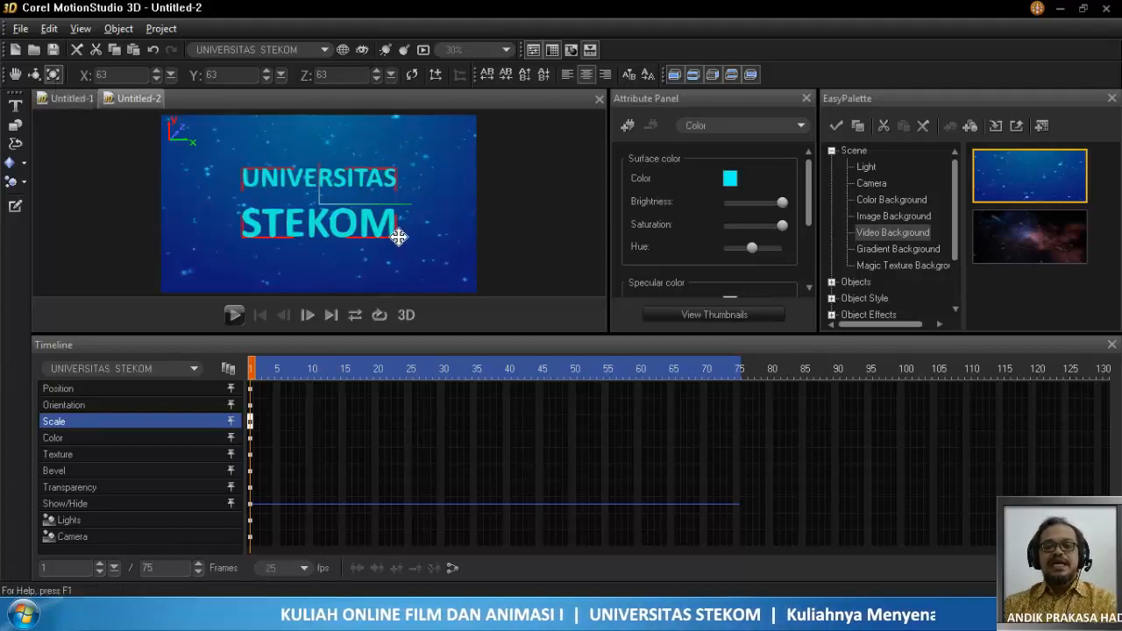
mouse_move(396, 235)
left_mouse_down()
mouse_move(439, 286)
mouse_move(438, 255)
mouse_move(403, 233)
left_mouse_up()
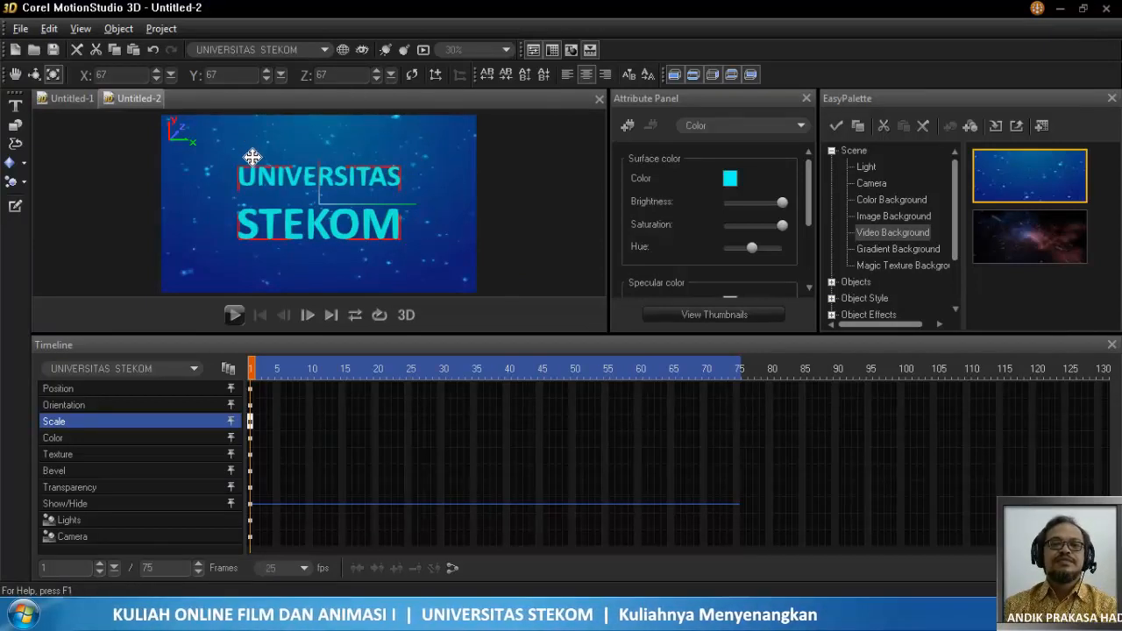
- Switch the camera view to Left and set the text's Z scale to 200
left_click(153, 32)
mouse_move(214, 104)
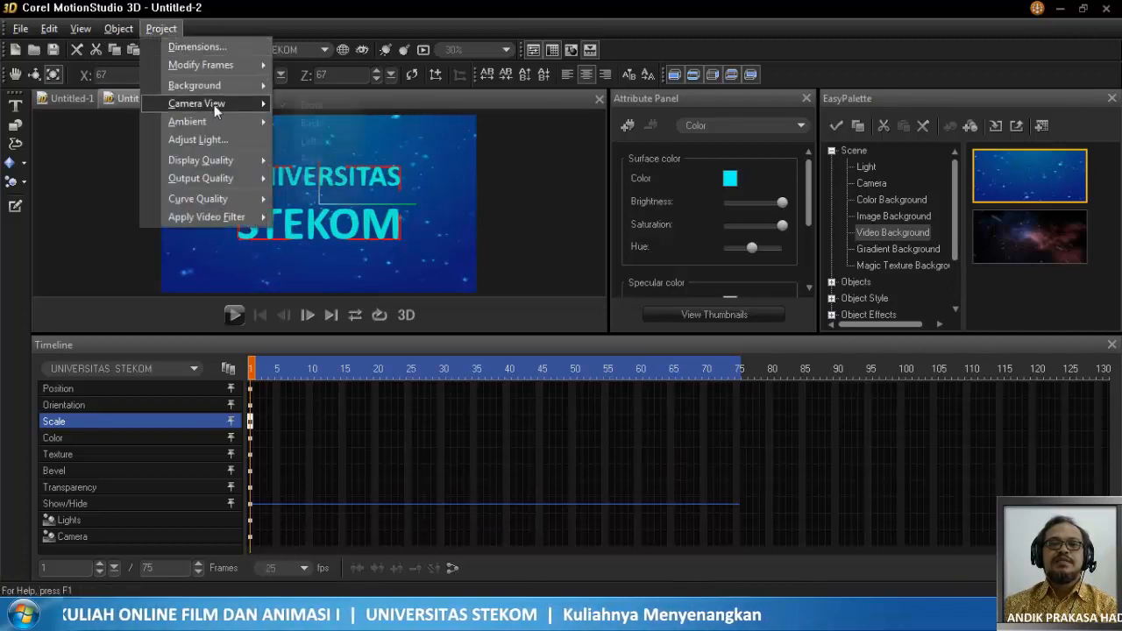
left_click(321, 144)
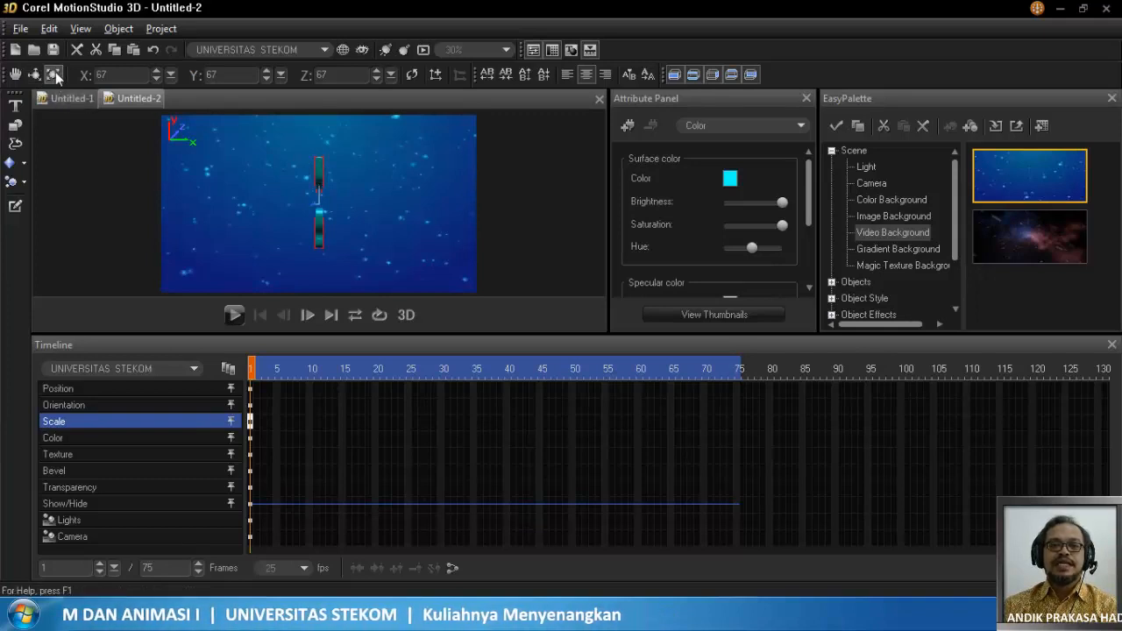
left_click_drag(333, 75, 312, 75)
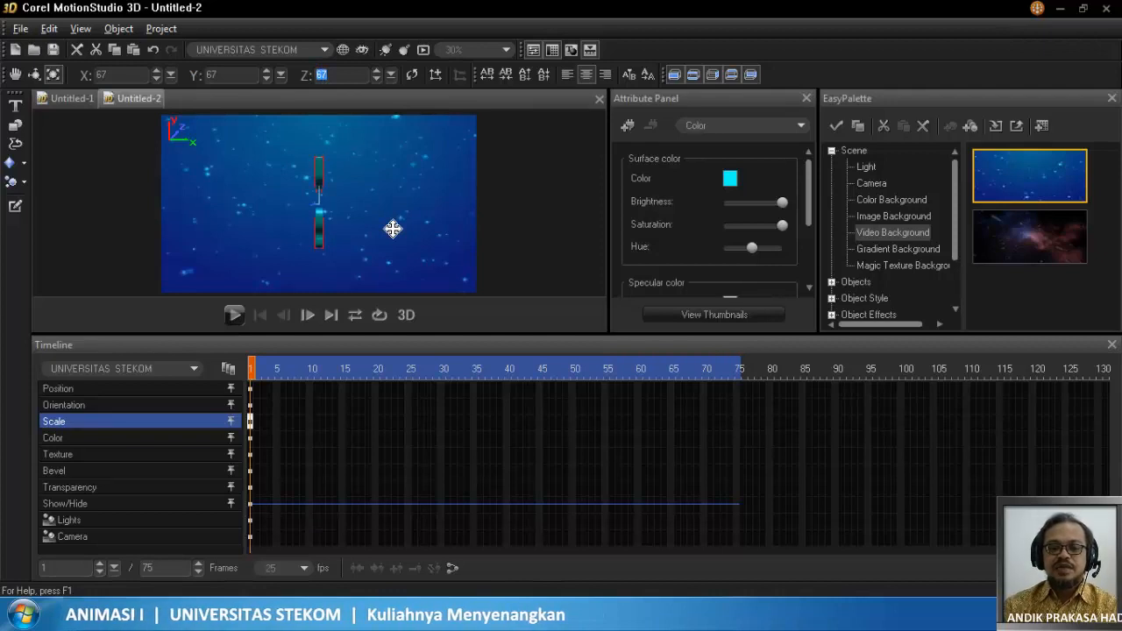
type("3")
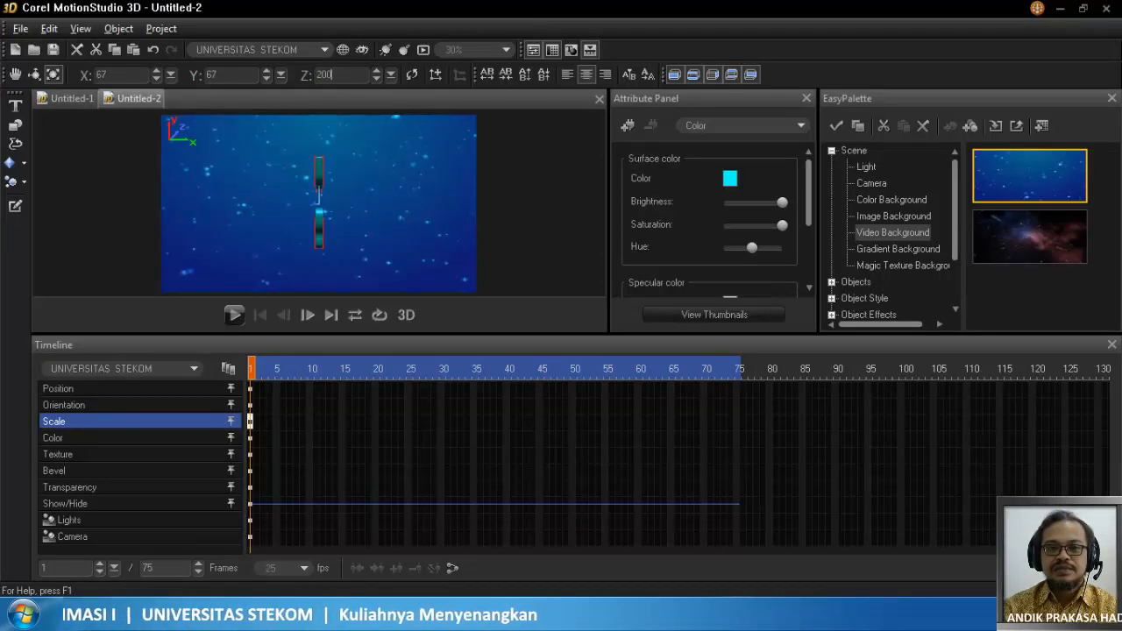
key("Return")
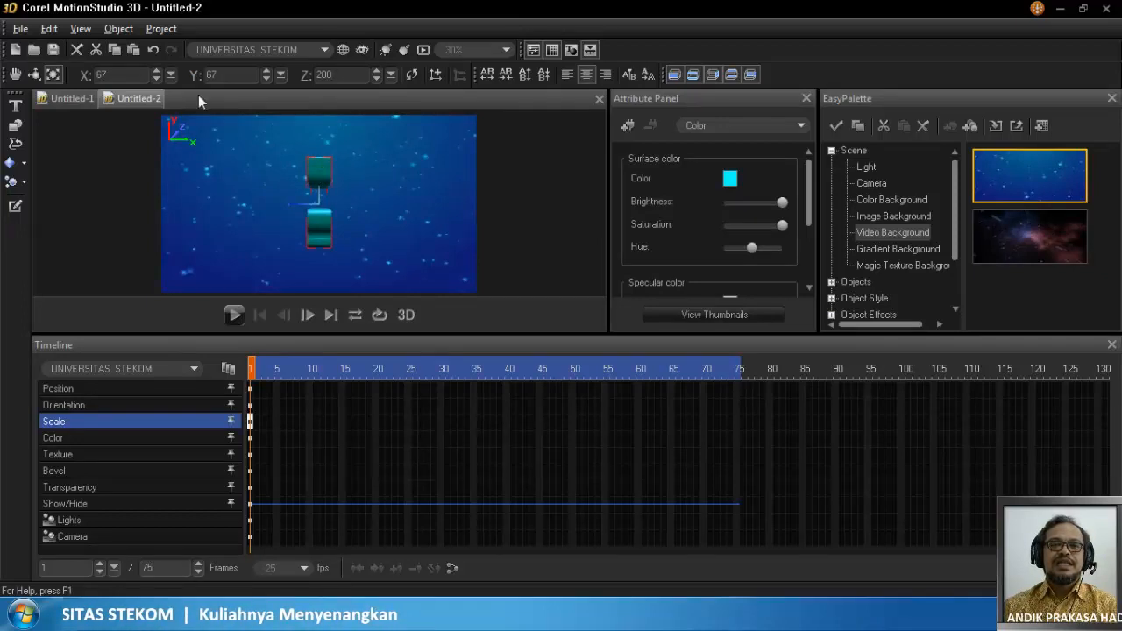
- Return the camera view to Front and rotate the text to about X 13, Y 68 degrees
left_click(159, 31)
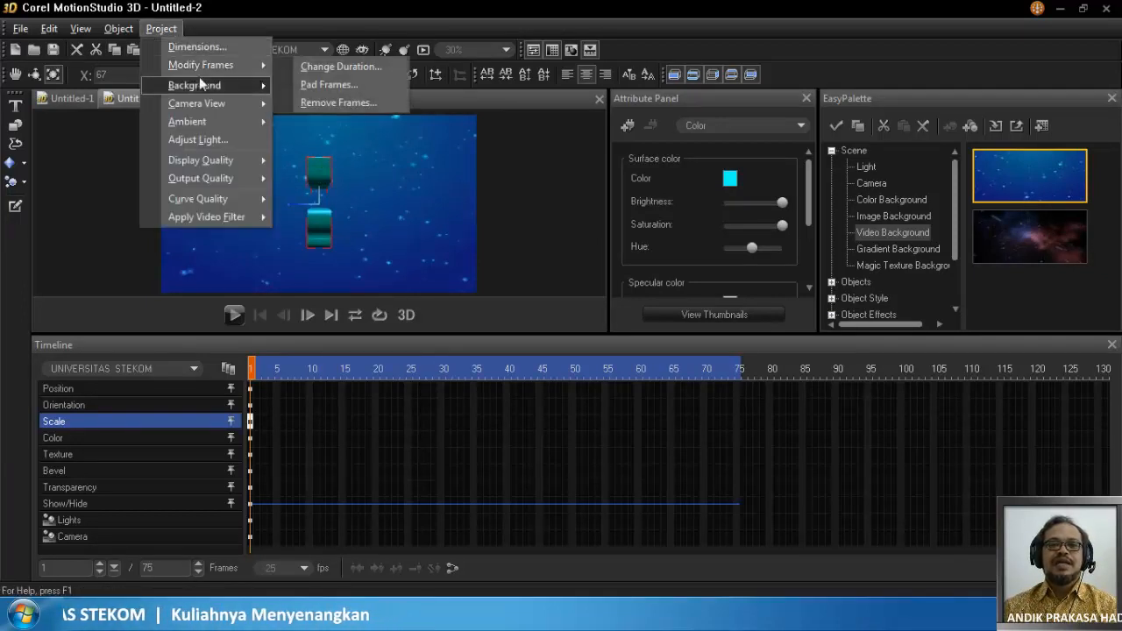
mouse_move(215, 103)
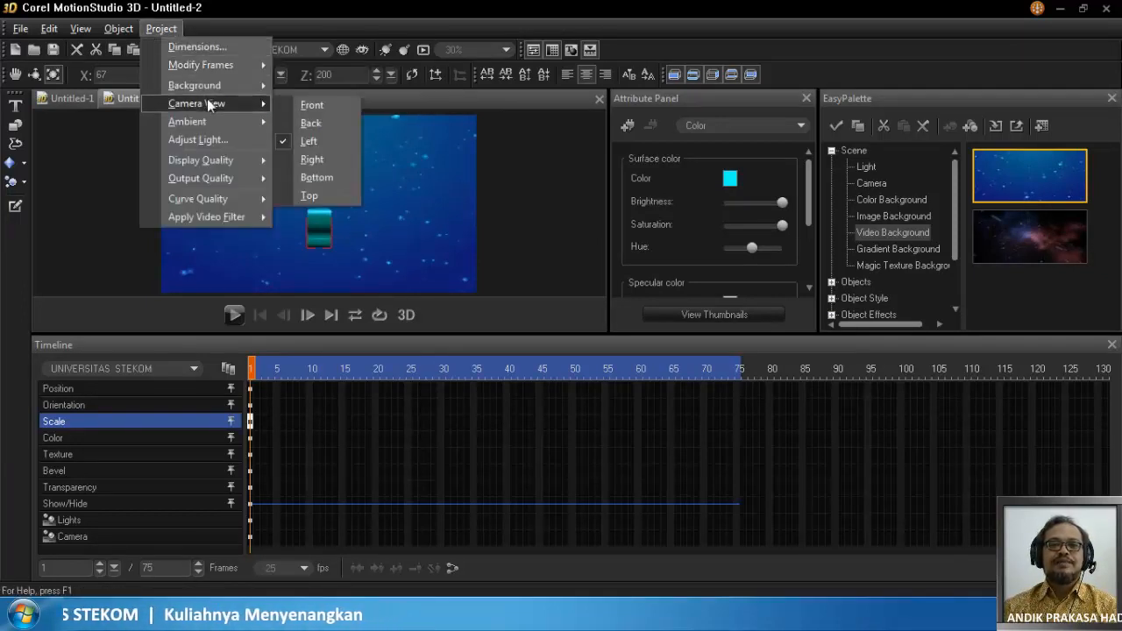
left_click(319, 110)
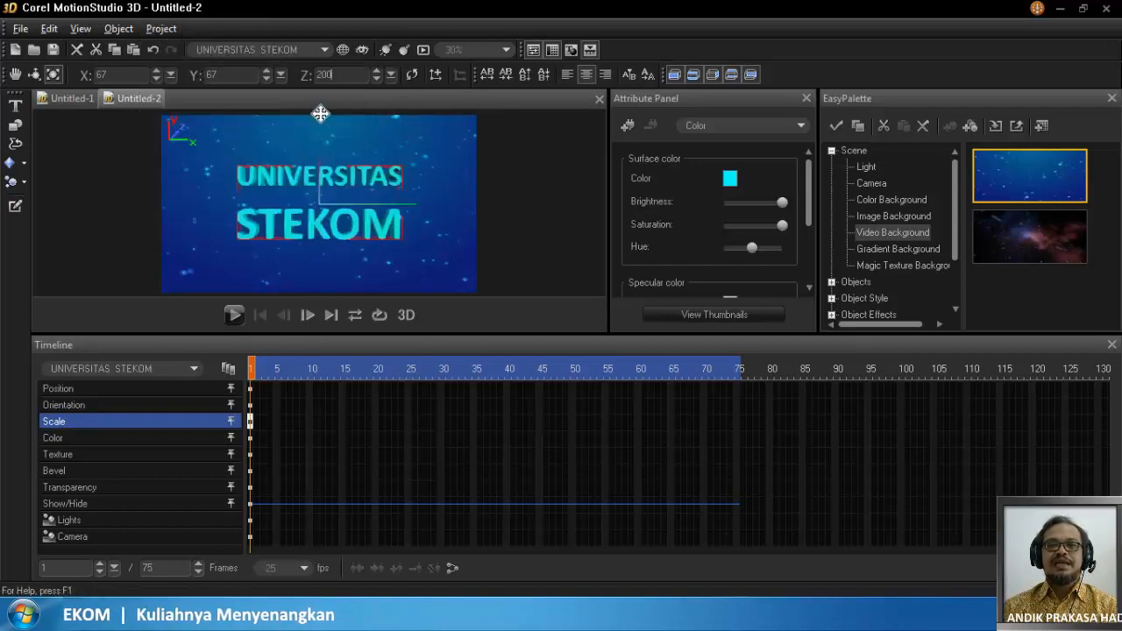
left_click(35, 74)
left_click_drag(271, 180, 279, 222)
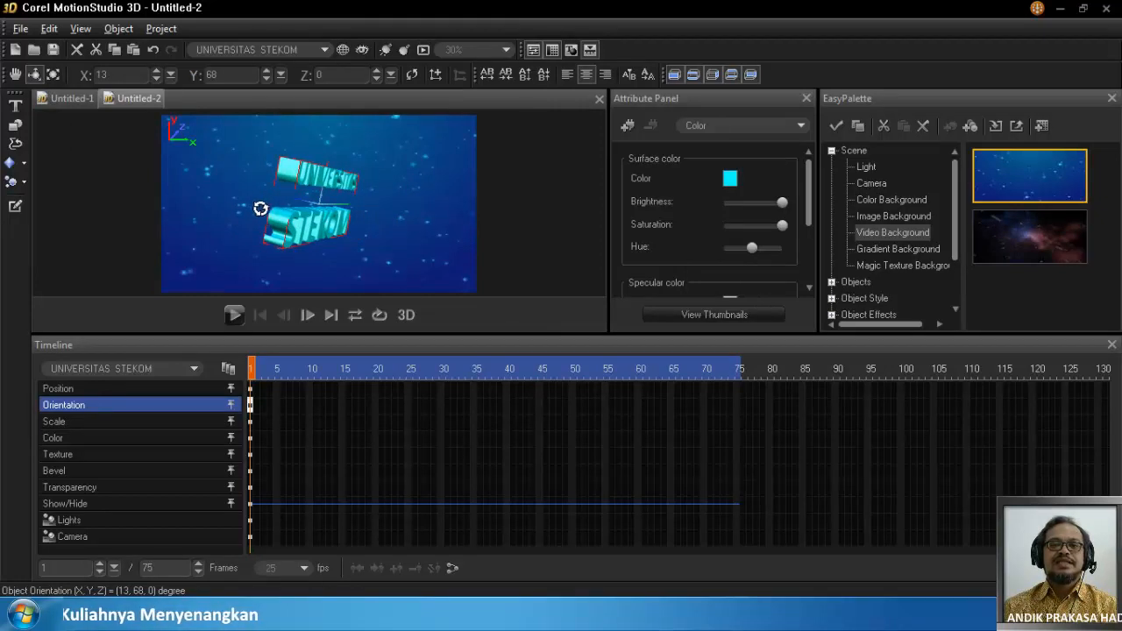
- Set the text's Z scale to 30
left_click(51, 74)
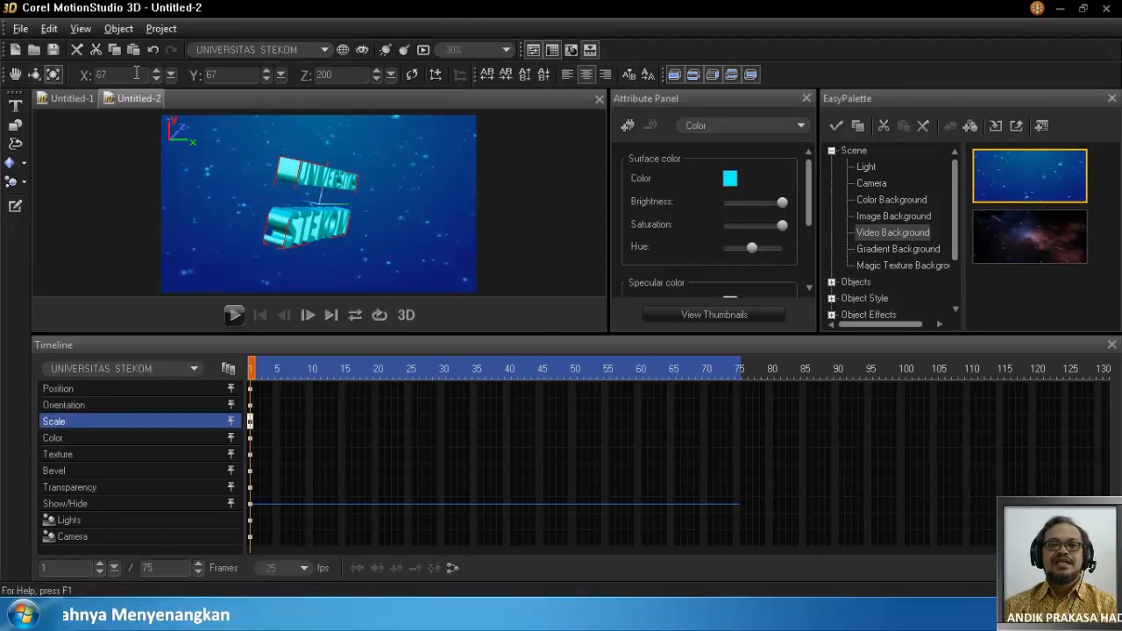
double_click(323, 74)
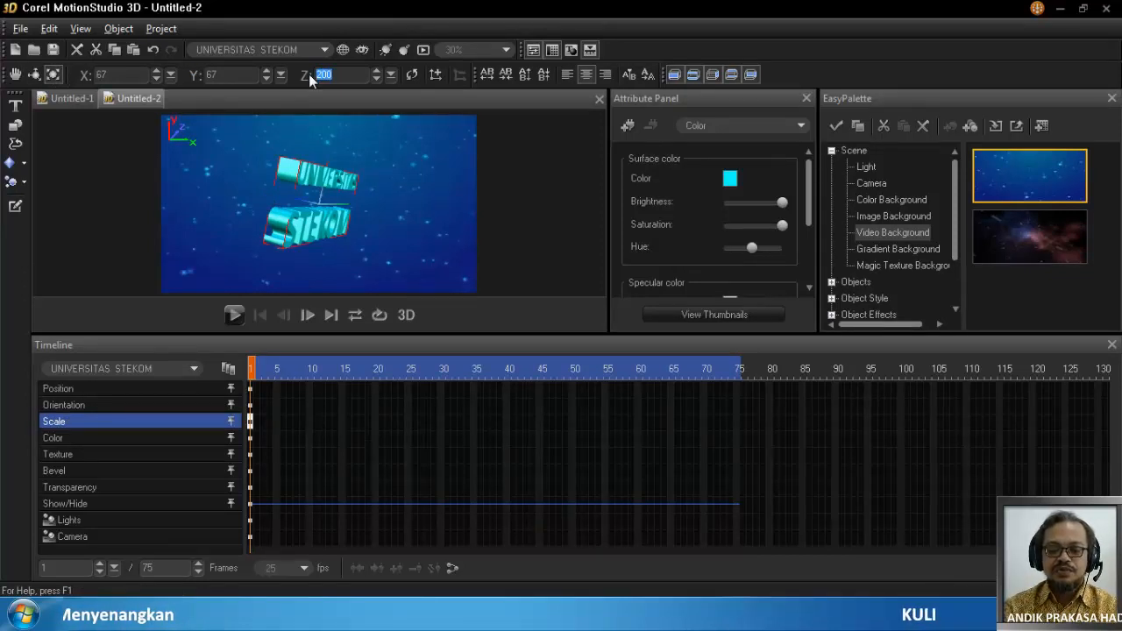
type("30")
key("Return")
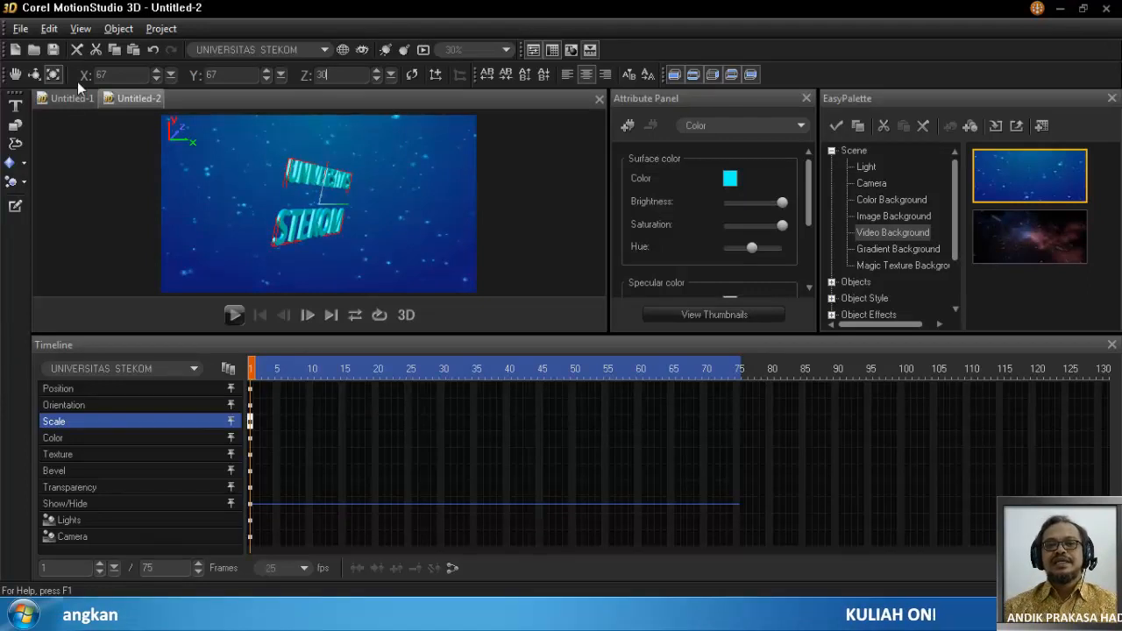
- Rotate the text to face the front at about X -3, Y 1 degrees, and set its Z scale to 67
left_click(34, 74)
left_click_drag(306, 199, 273, 192)
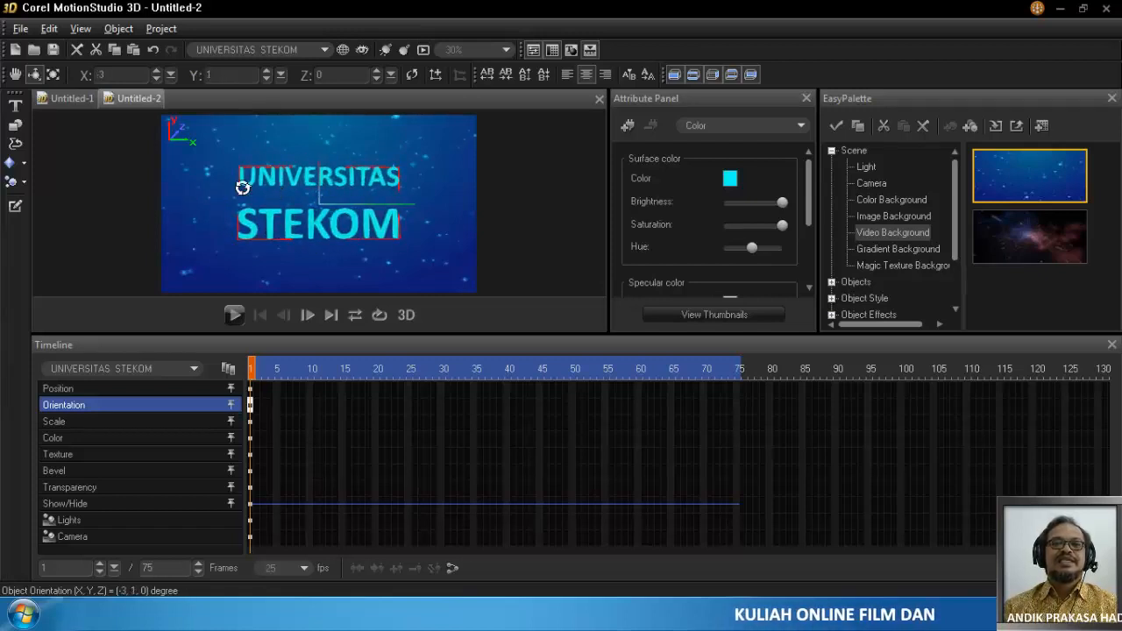
left_click(53, 74)
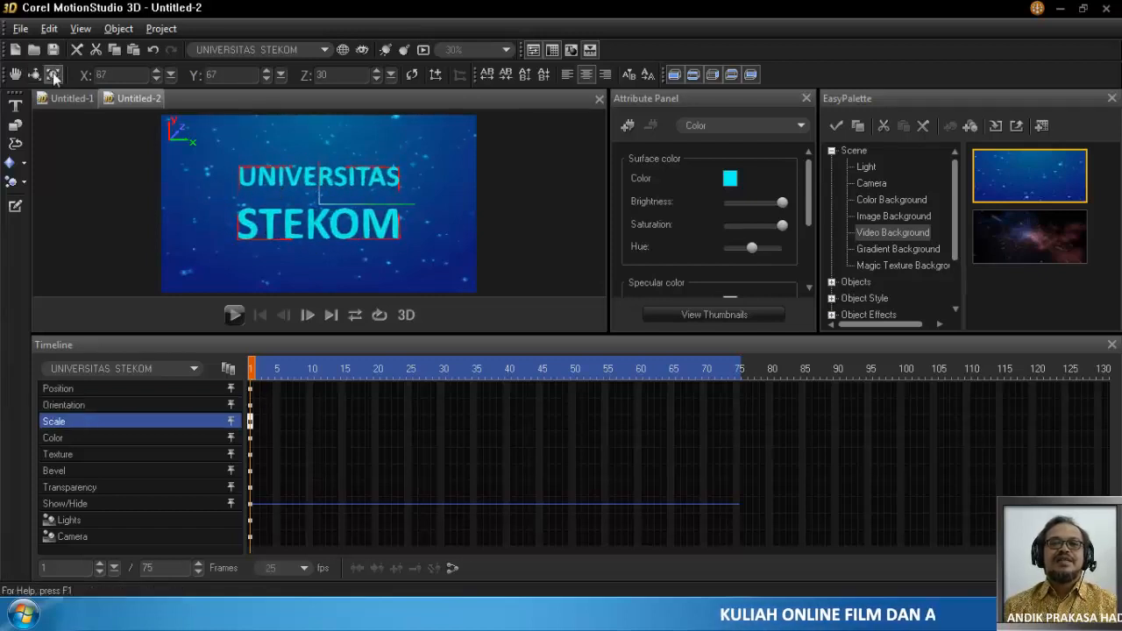
left_click(314, 74)
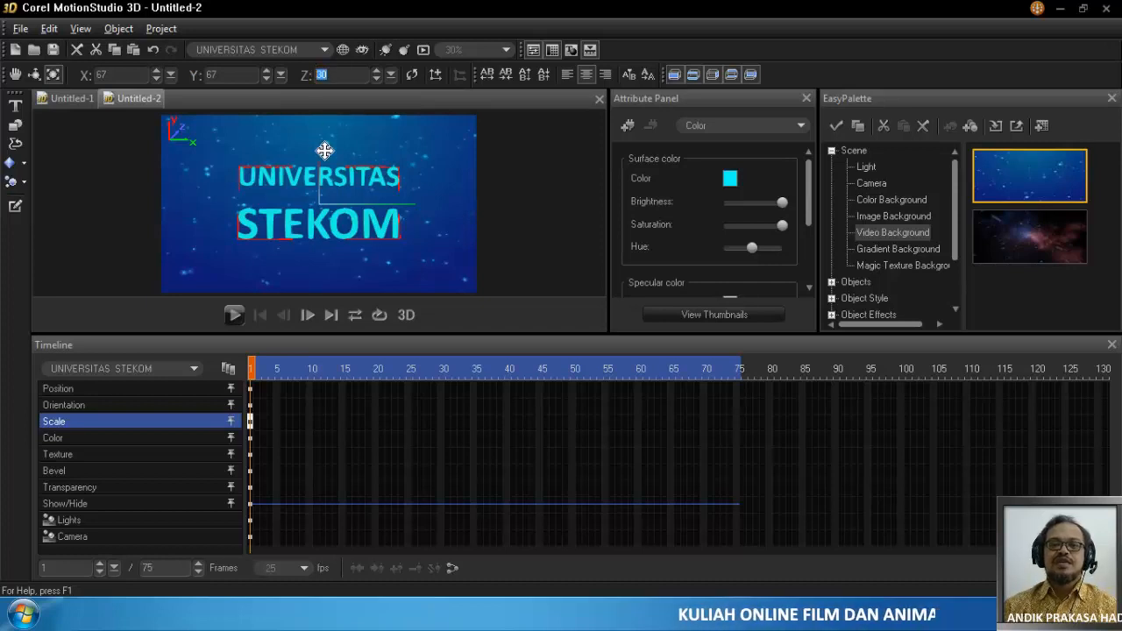
type("67")
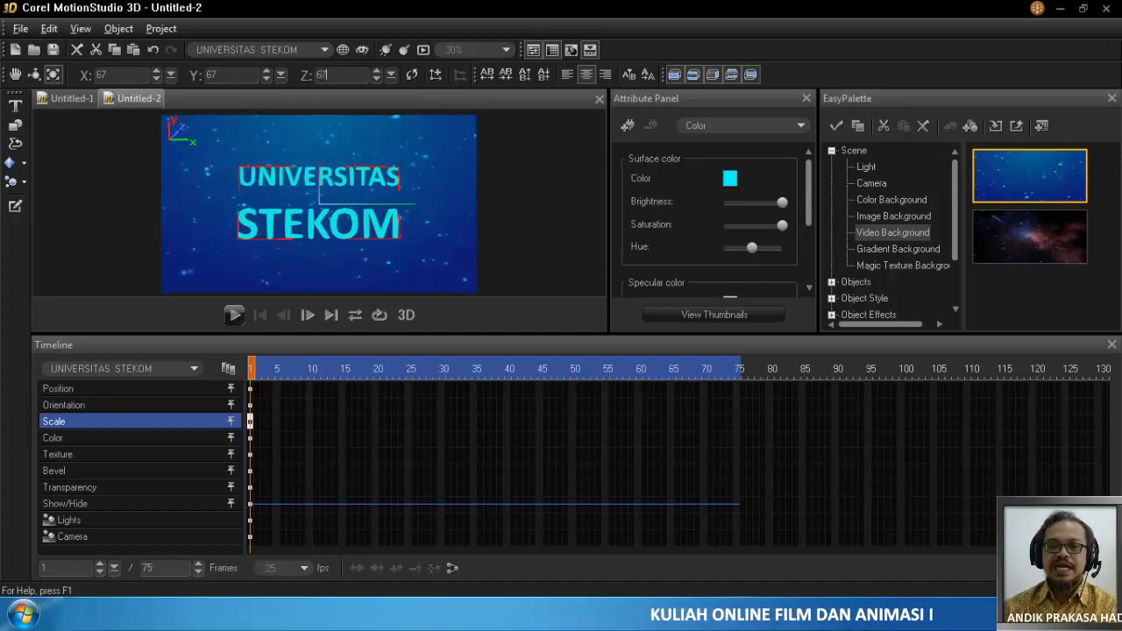
- Set the text's orientation to X 0 and Y 0 degrees
left_click(34, 74)
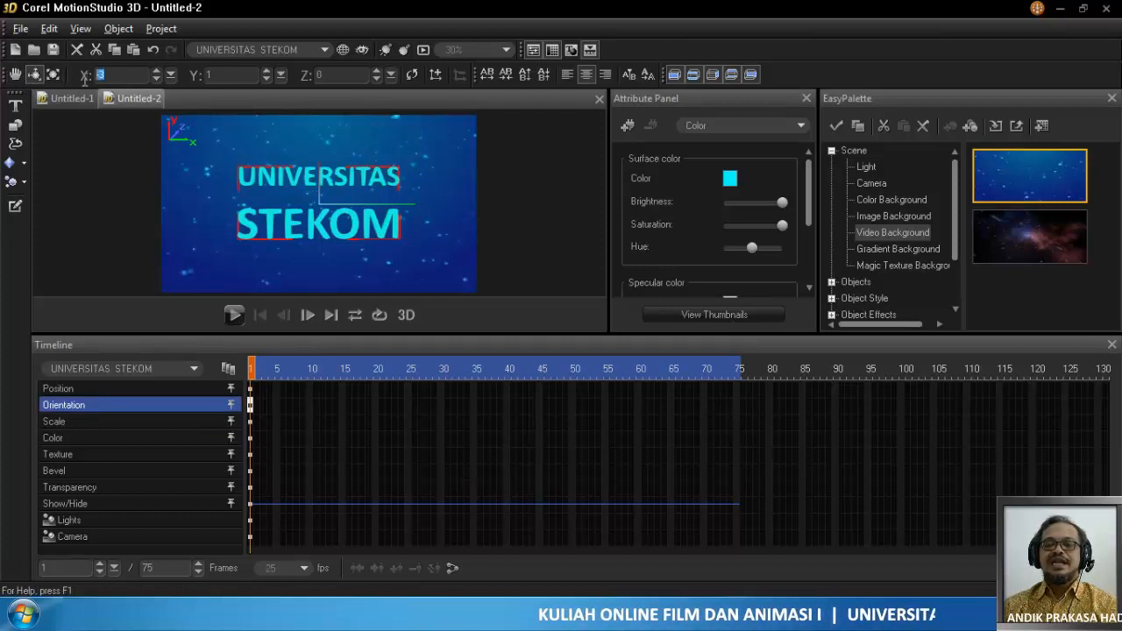
type("0")
key("Tab")
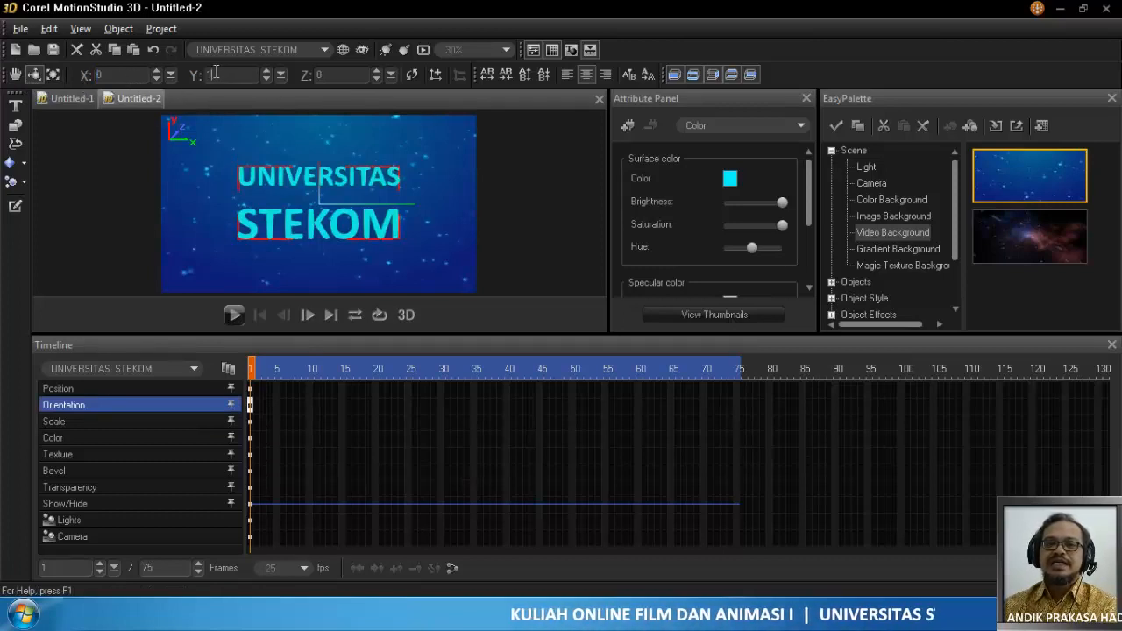
type("0")
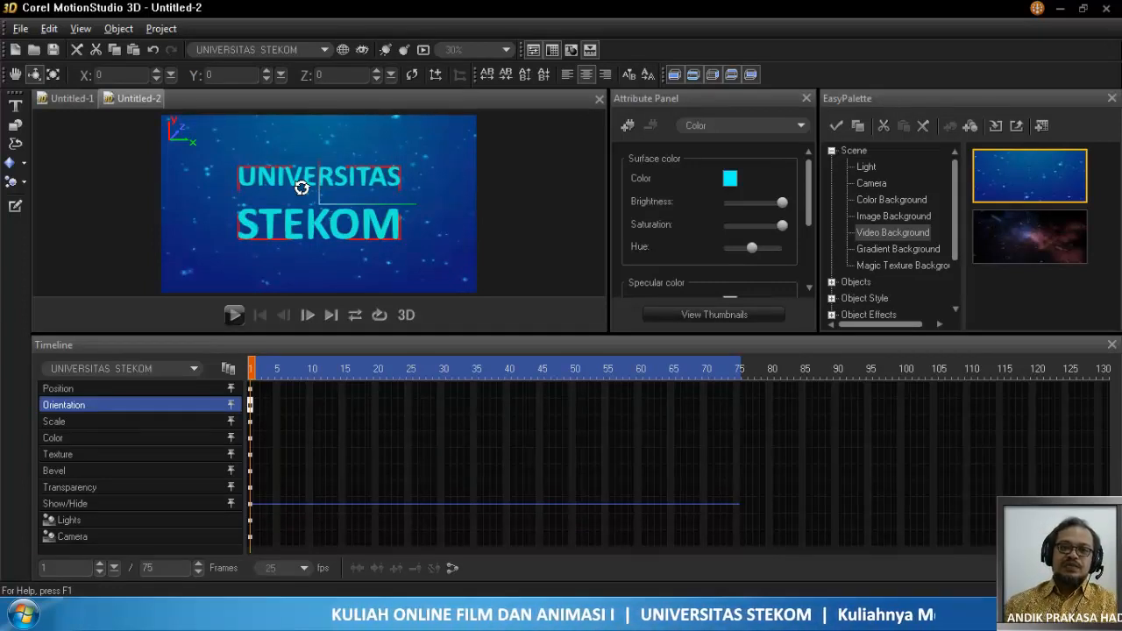
- Start a new shape in the Path Editor, draw a large rectangle outward from the canvas centre, and clear it
left_click(16, 128)
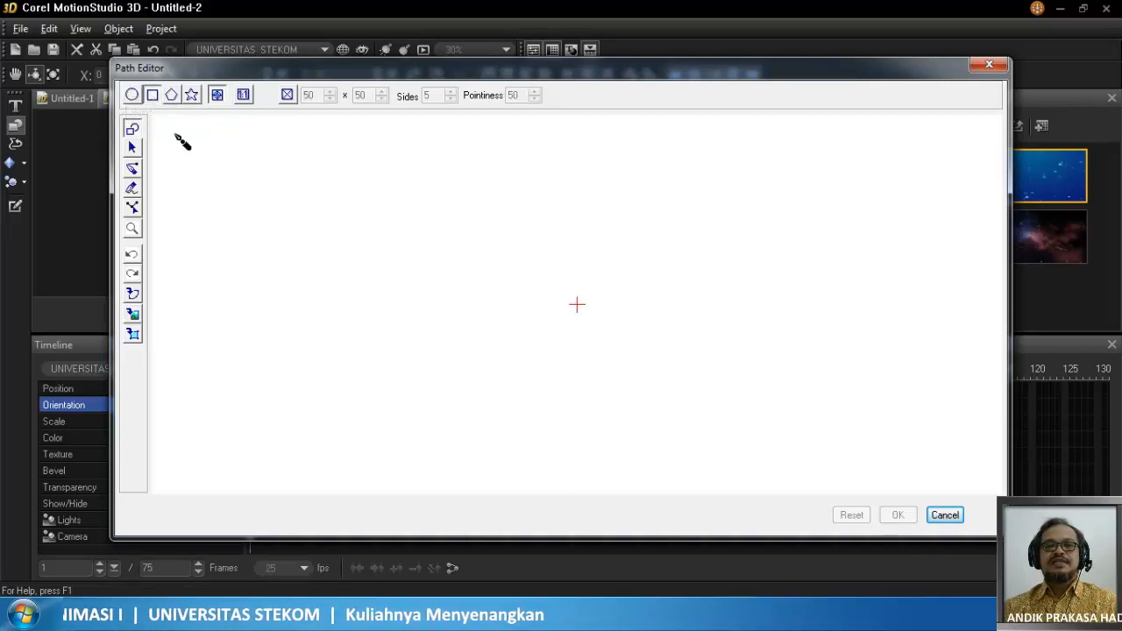
left_click_drag(577, 303, 868, 475)
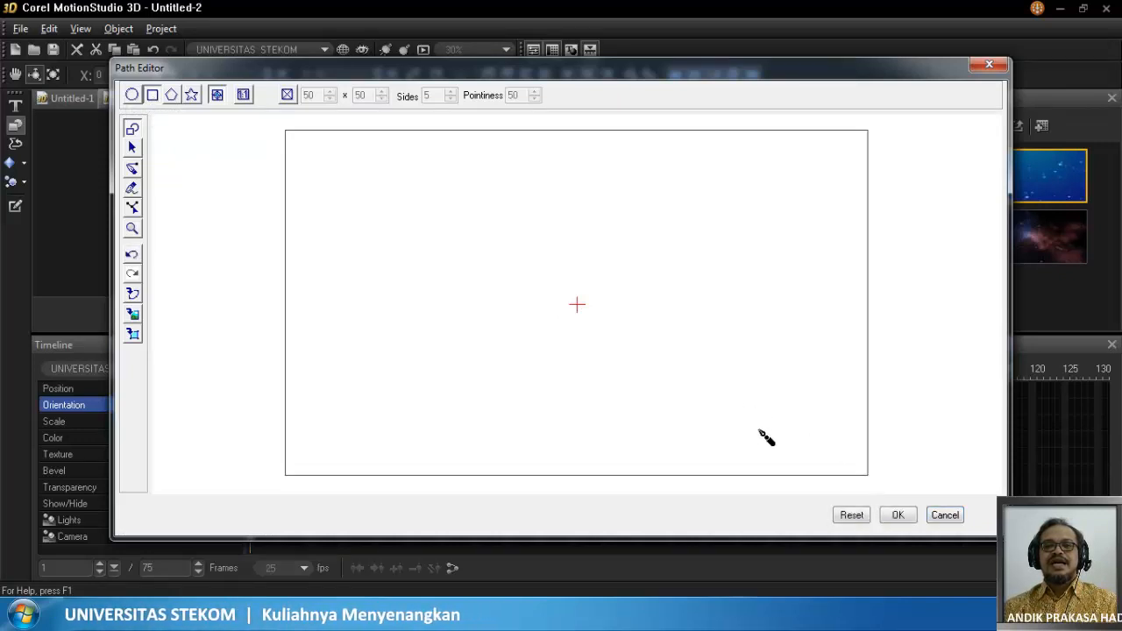
left_click(851, 516)
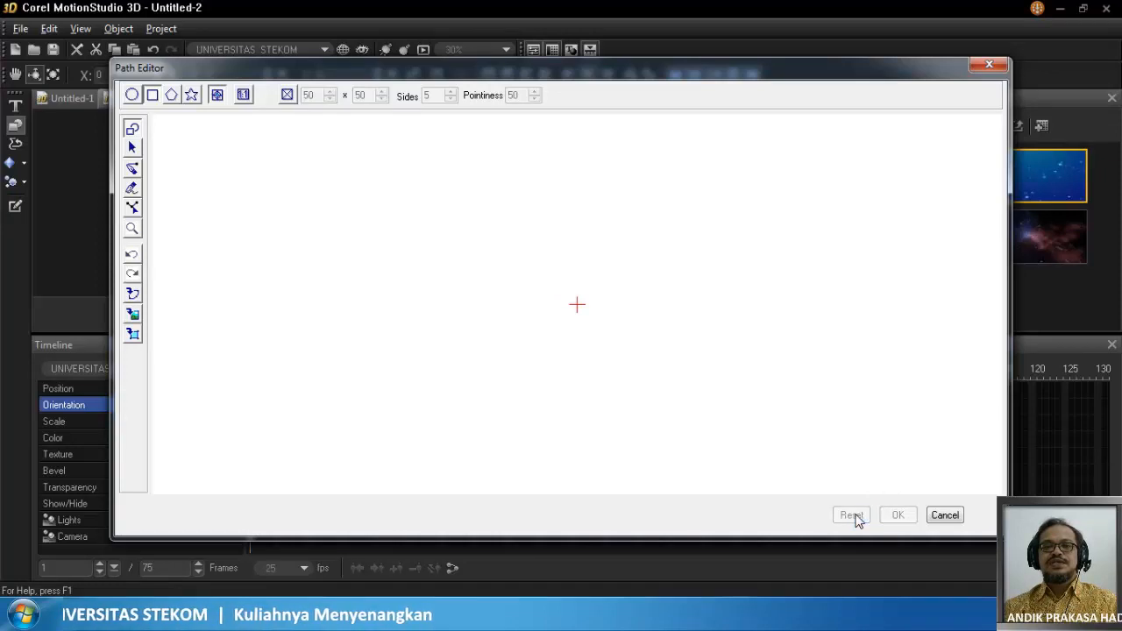
- Draw a large ellipse outward from the canvas centre, then reset the drawing
left_click(134, 96)
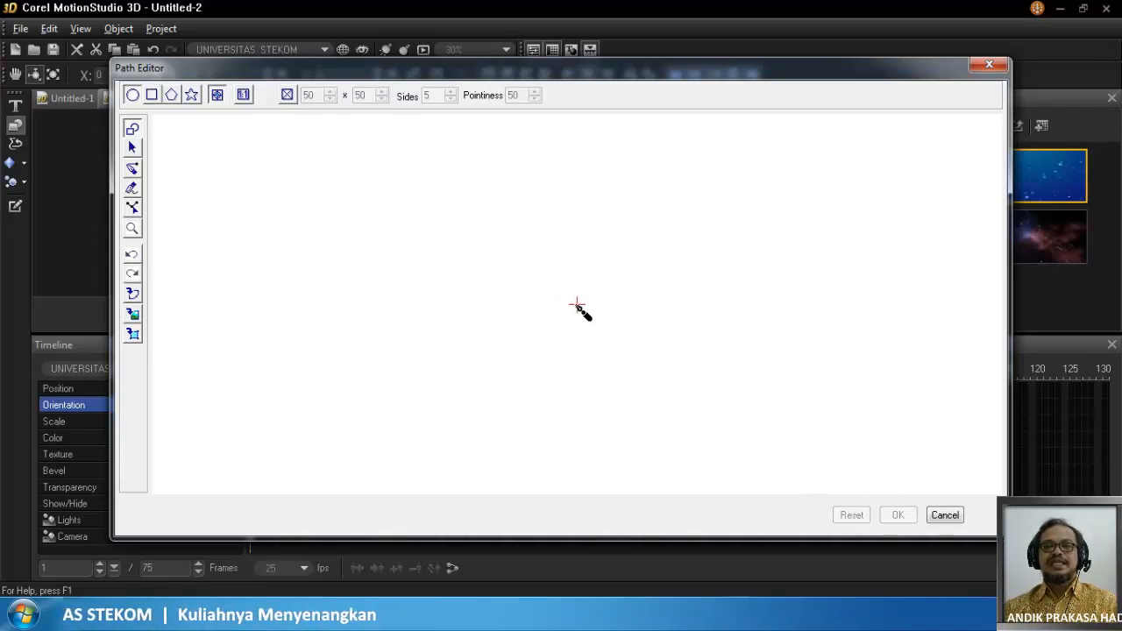
mouse_move(578, 308)
left_mouse_down()
mouse_move(632, 366)
mouse_move(746, 449)
mouse_move(804, 526)
mouse_move(664, 415)
left_mouse_up()
left_click_drag(866, 487, 771, 467)
left_click(851, 516)
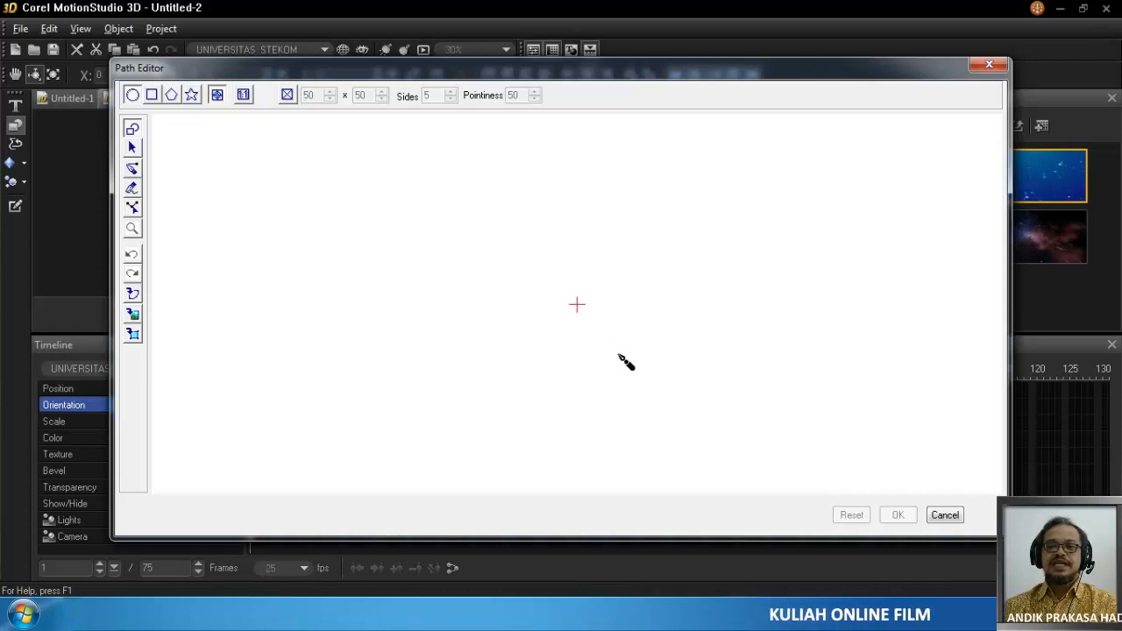
- Try a tall narrow ellipse and a nearly round one centred on the canvas, undoing each
left_click(680, 349)
left_click_drag(613, 248, 626, 286)
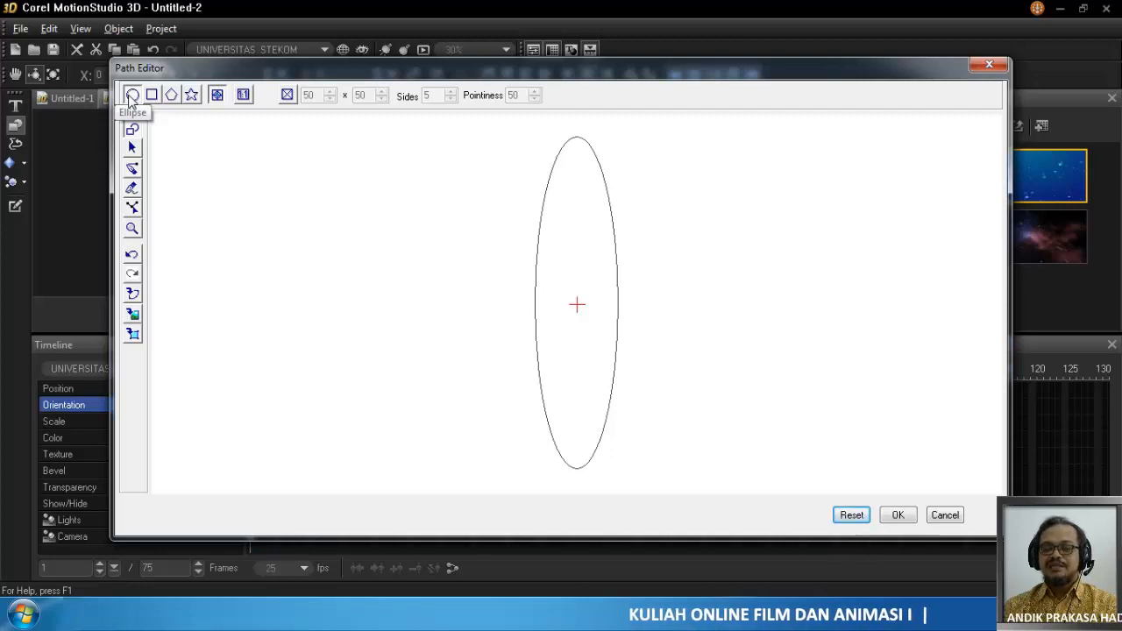
key("ctrl+z")
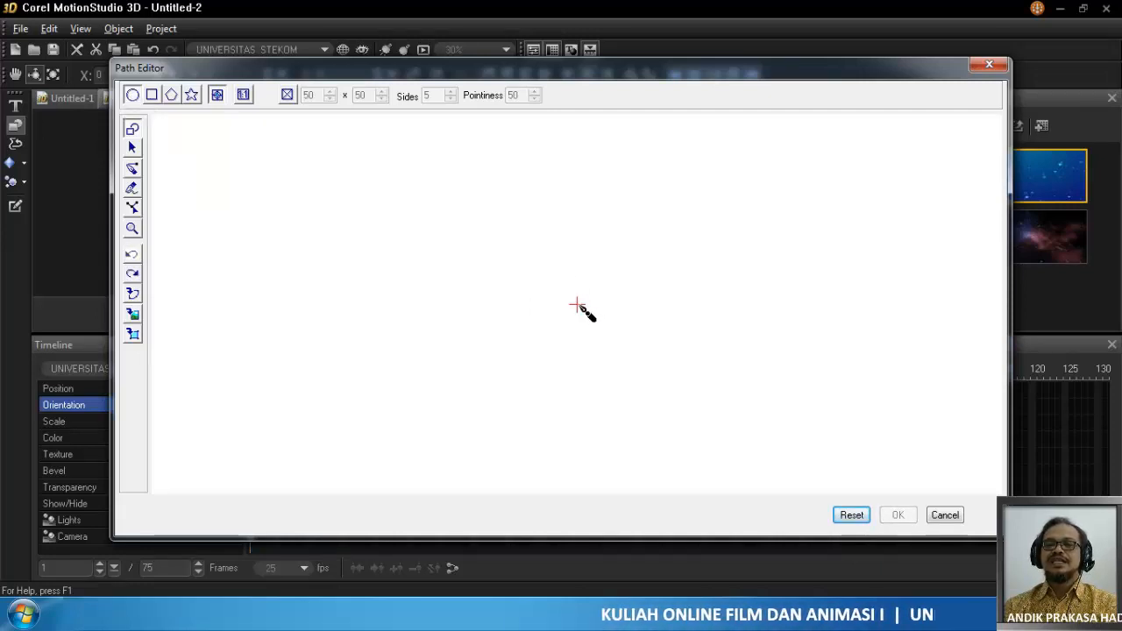
left_click_drag(578, 305, 706, 437)
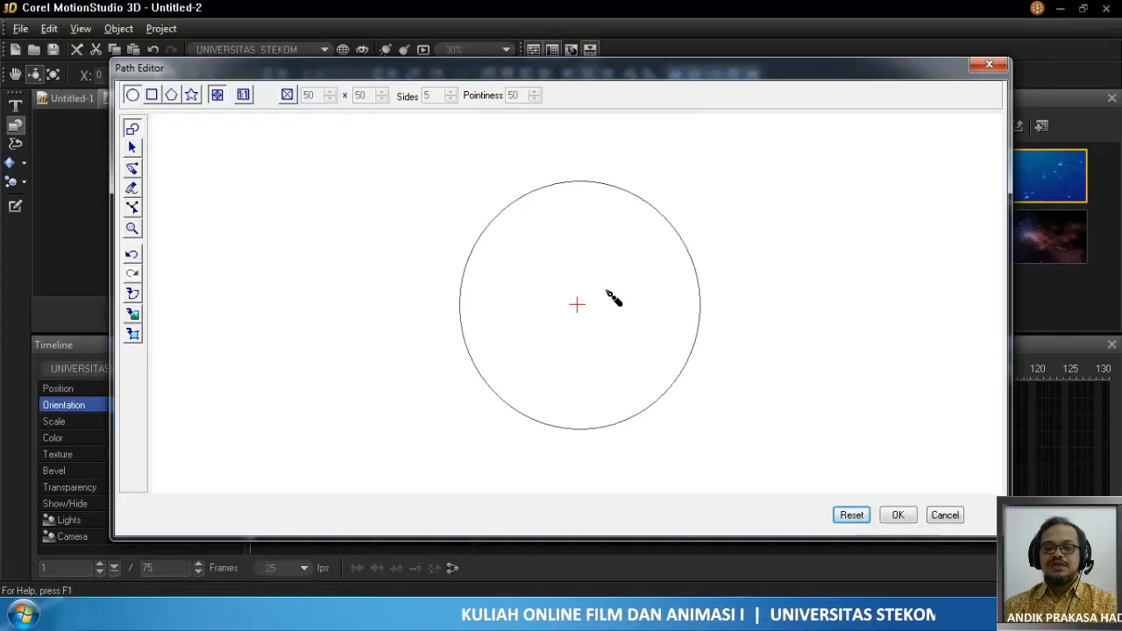
key("ctrl+z")
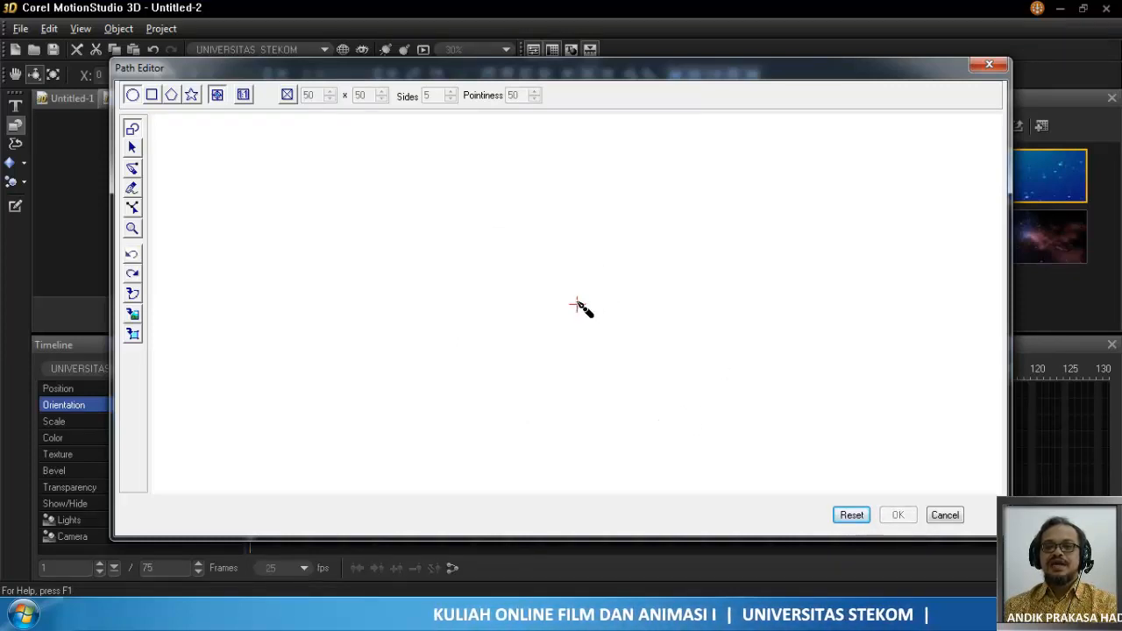
- Draw a nearly perfect circle around the centre mark and clear the canvas
left_click_drag(631, 368, 688, 419)
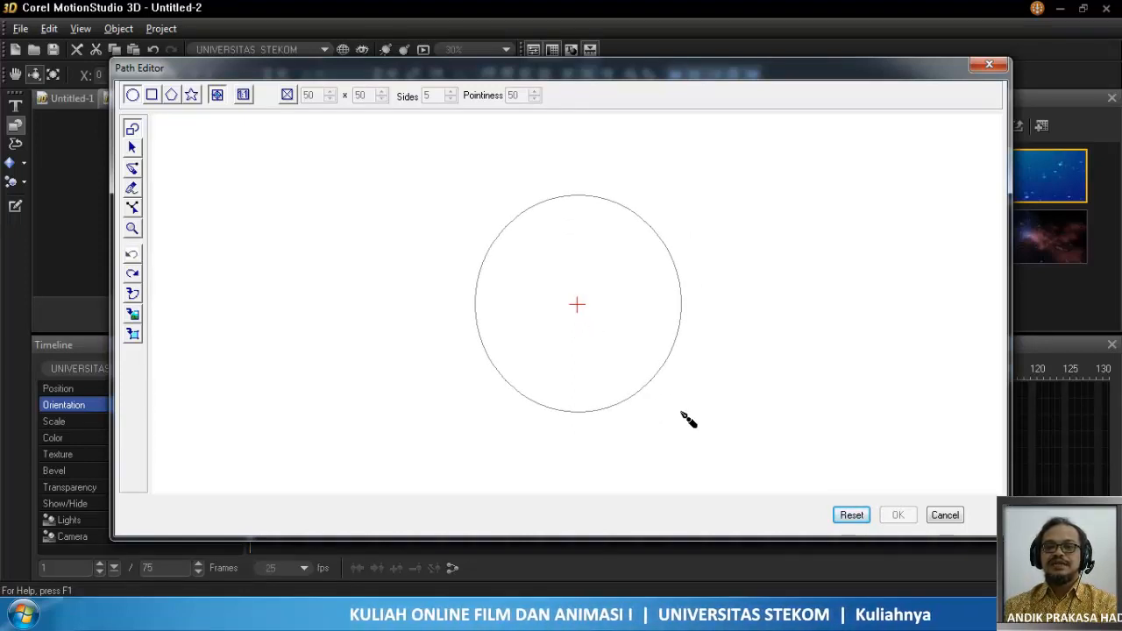
mouse_move(688, 419)
left_mouse_down()
mouse_move(705, 429)
mouse_move(596, 319)
mouse_move(673, 412)
mouse_move(658, 446)
mouse_move(711, 439)
mouse_move(692, 396)
mouse_move(677, 401)
mouse_move(699, 426)
left_mouse_up()
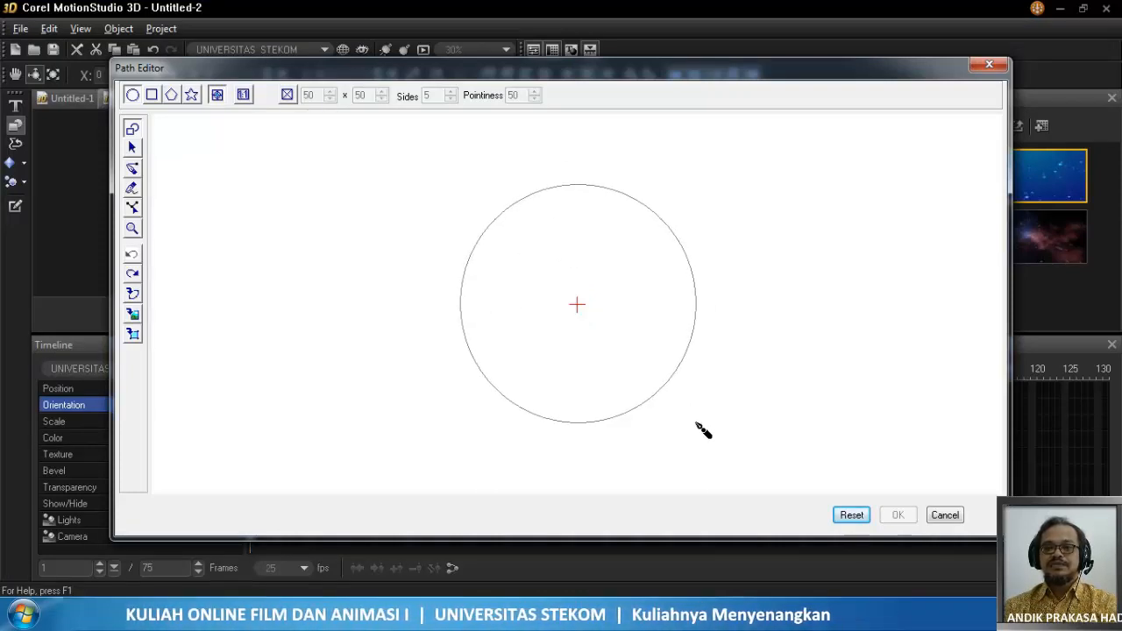
left_click_drag(701, 427, 709, 459)
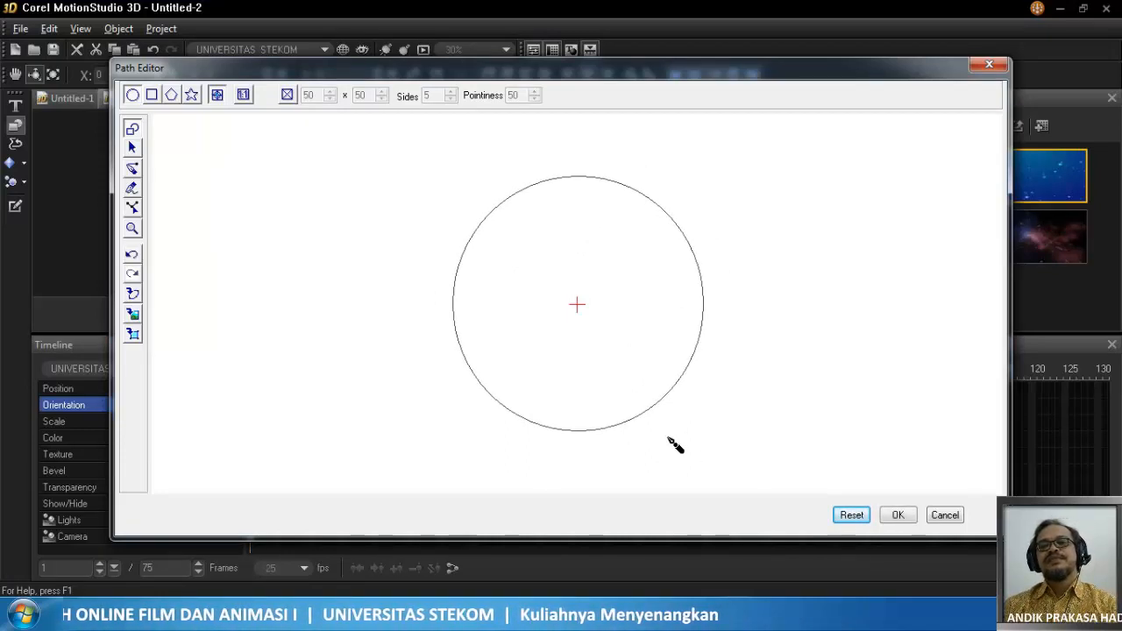
left_click(849, 516)
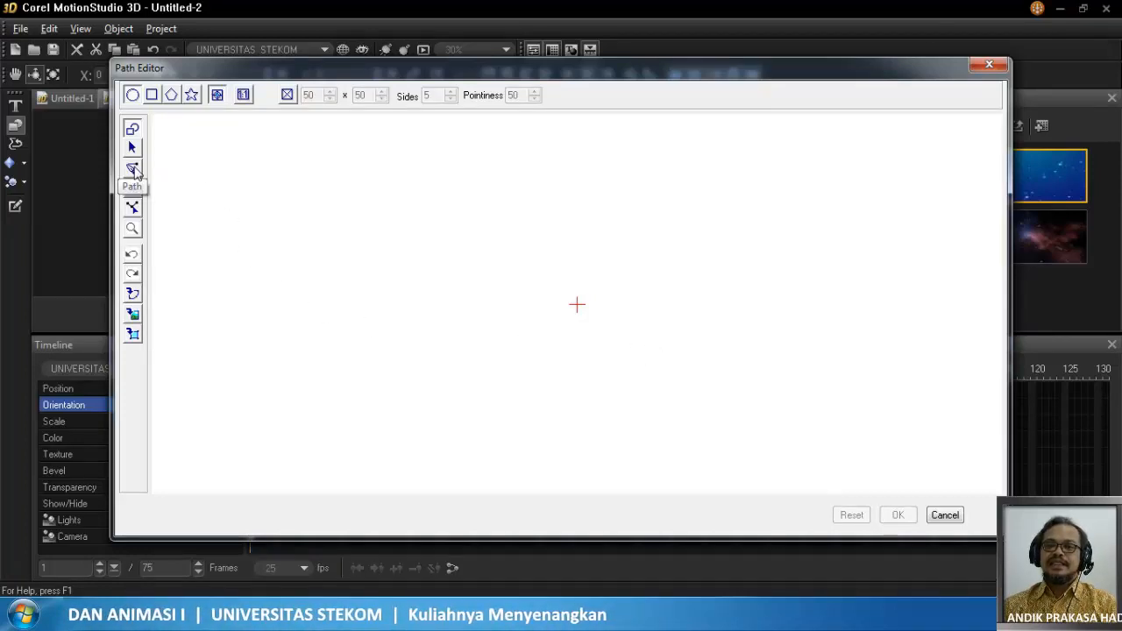
- Draw a closed curved outline of four anchor points with the Path tool around the centre mark and clear it
left_click(133, 169)
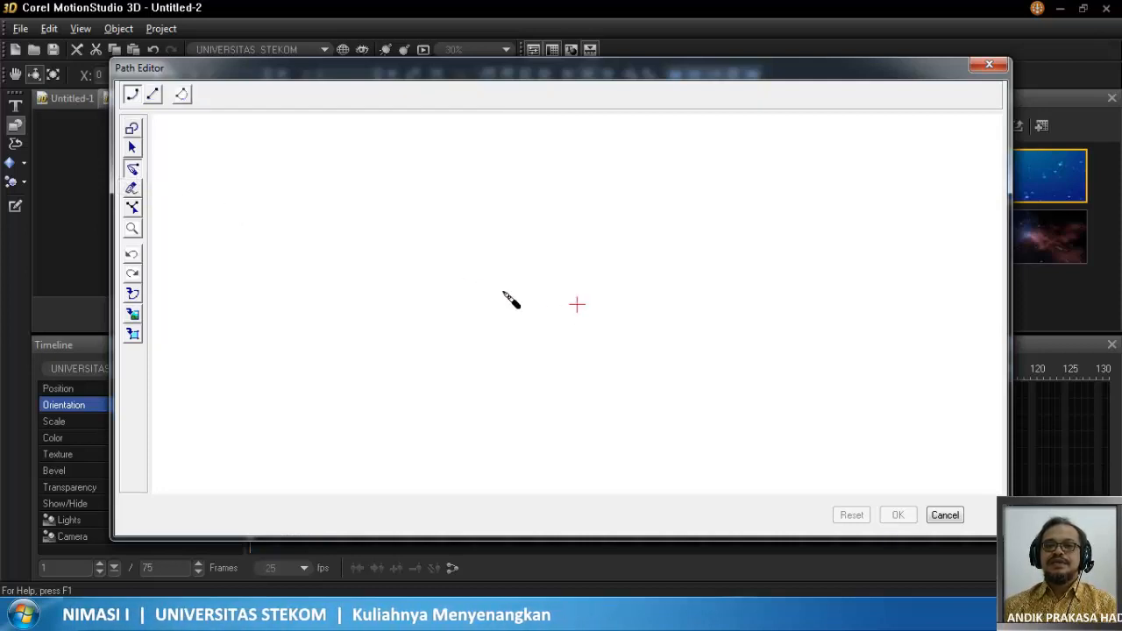
left_click(420, 236)
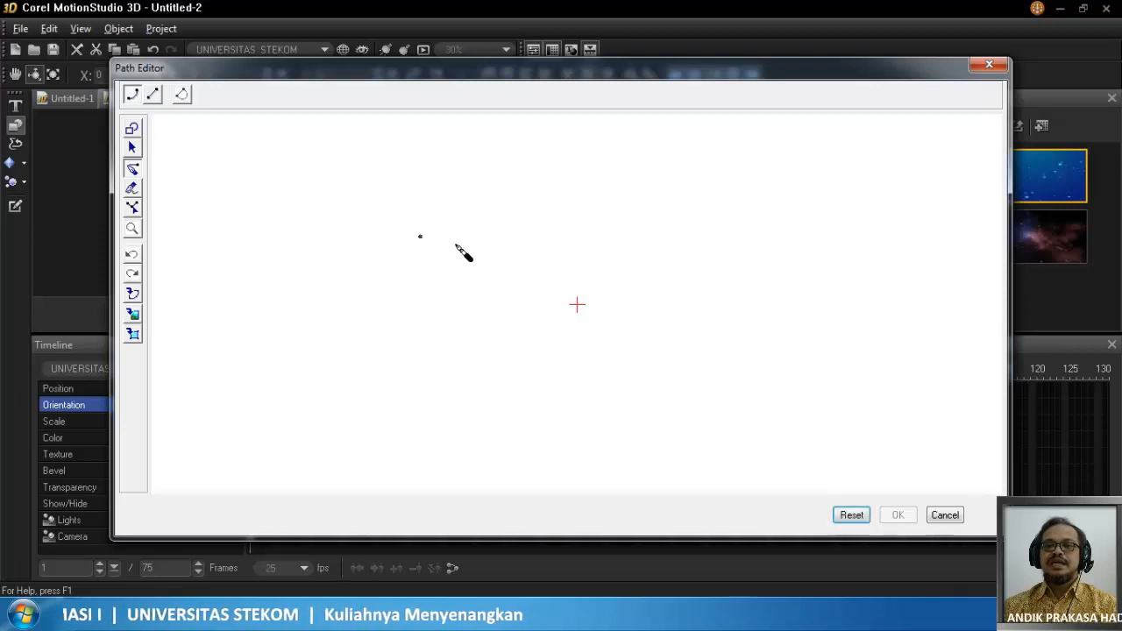
left_click_drag(650, 233, 795, 349)
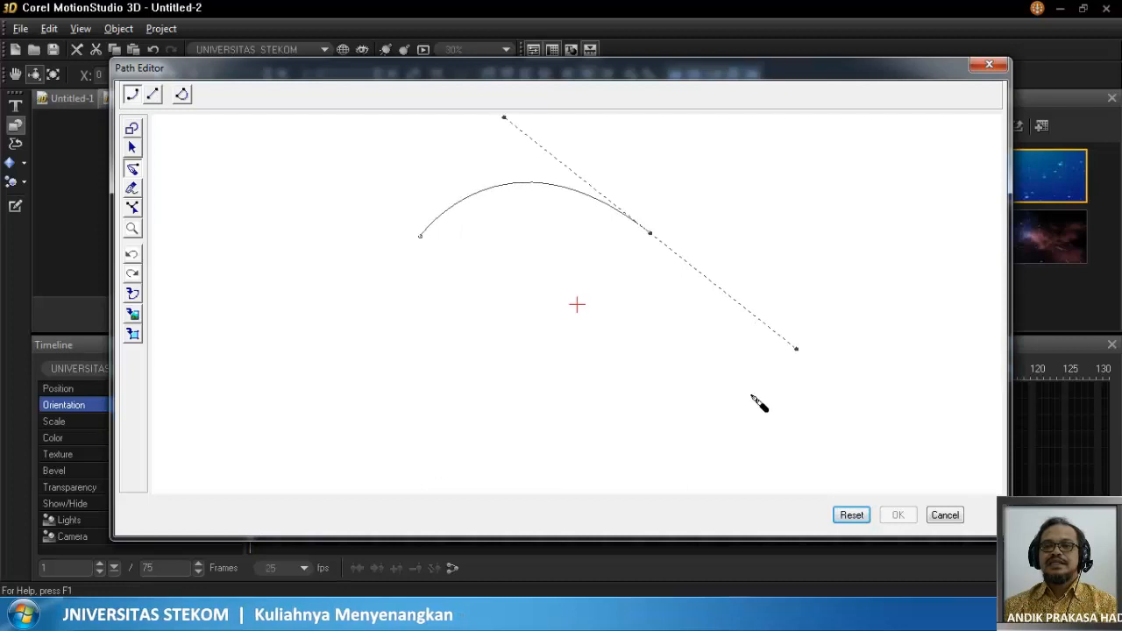
left_click(649, 396)
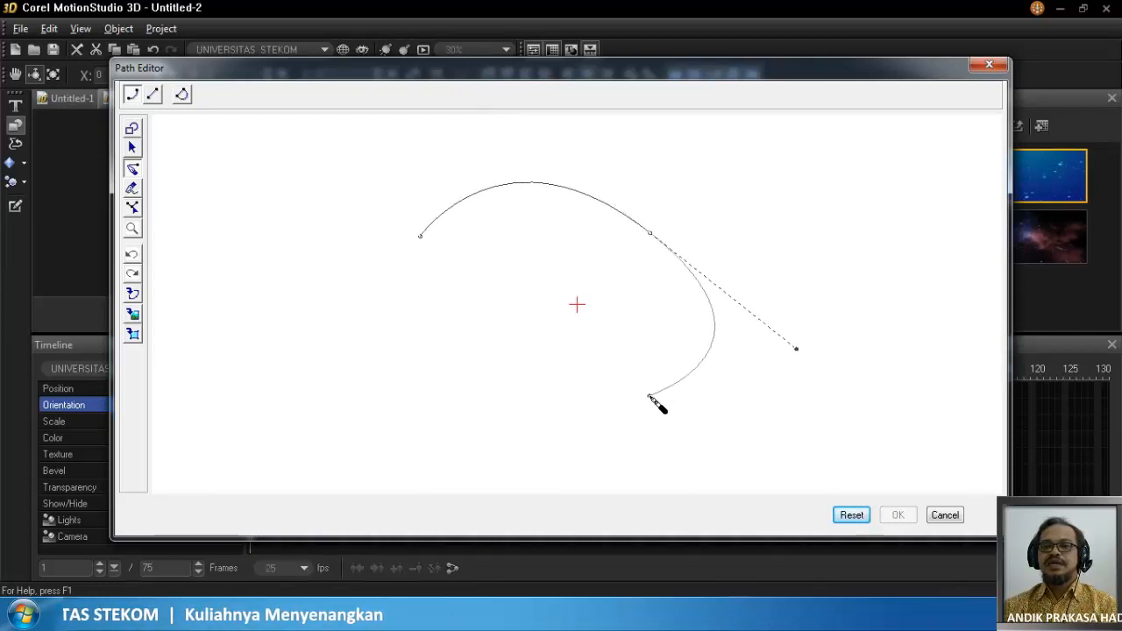
left_click_drag(648, 396, 585, 421)
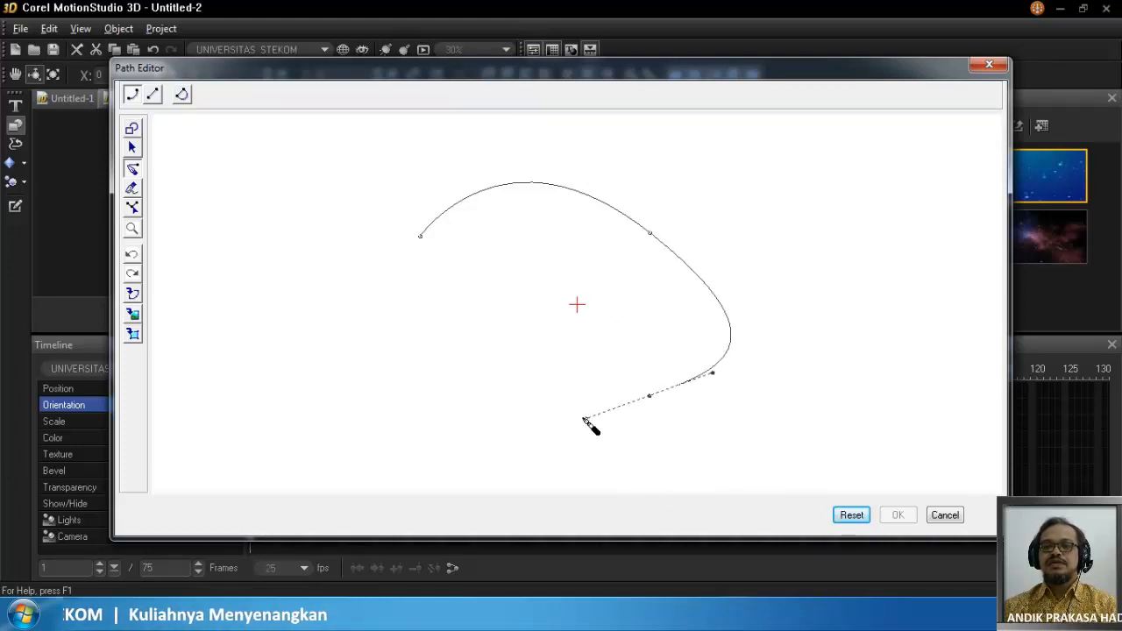
left_click(439, 404)
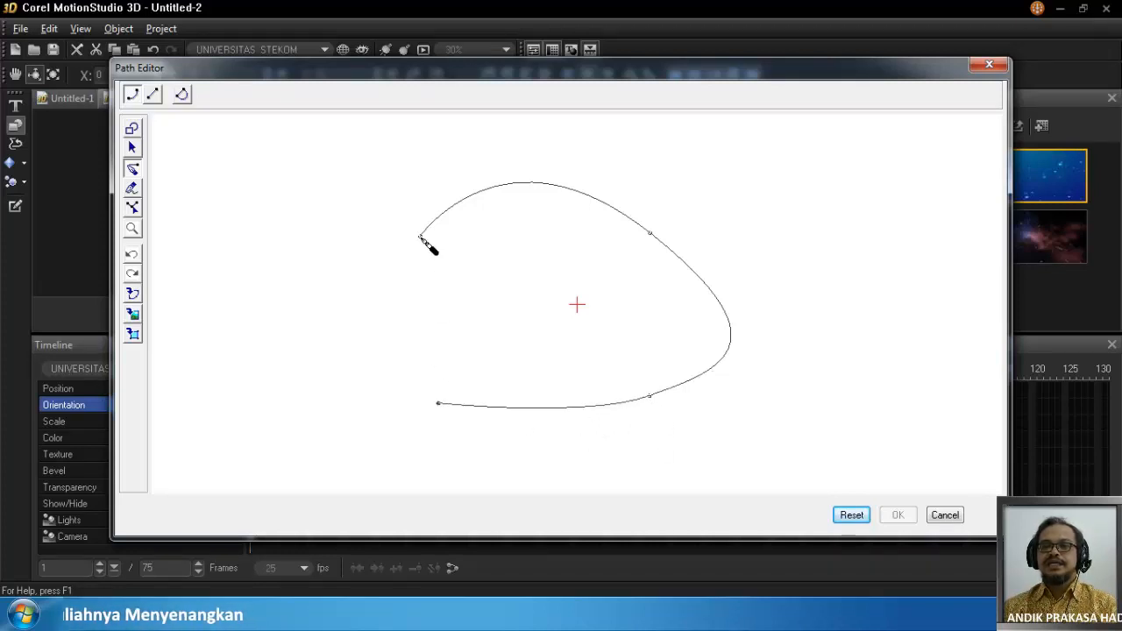
left_click(421, 238)
left_click_drag(426, 246, 478, 256)
left_click_drag(481, 328, 486, 160)
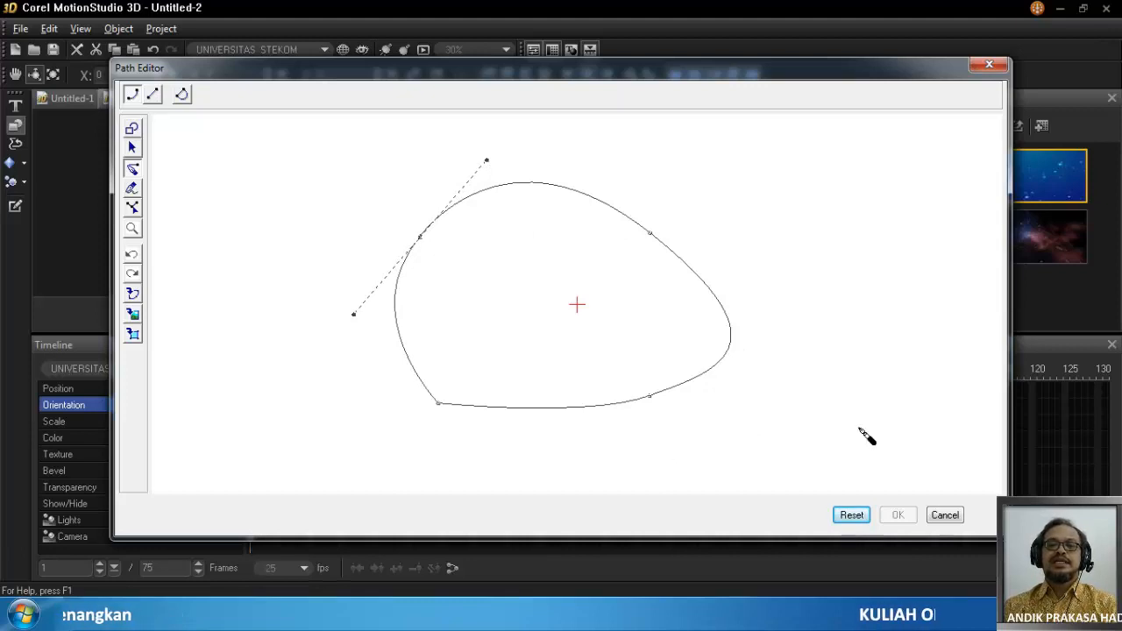
left_click(851, 514)
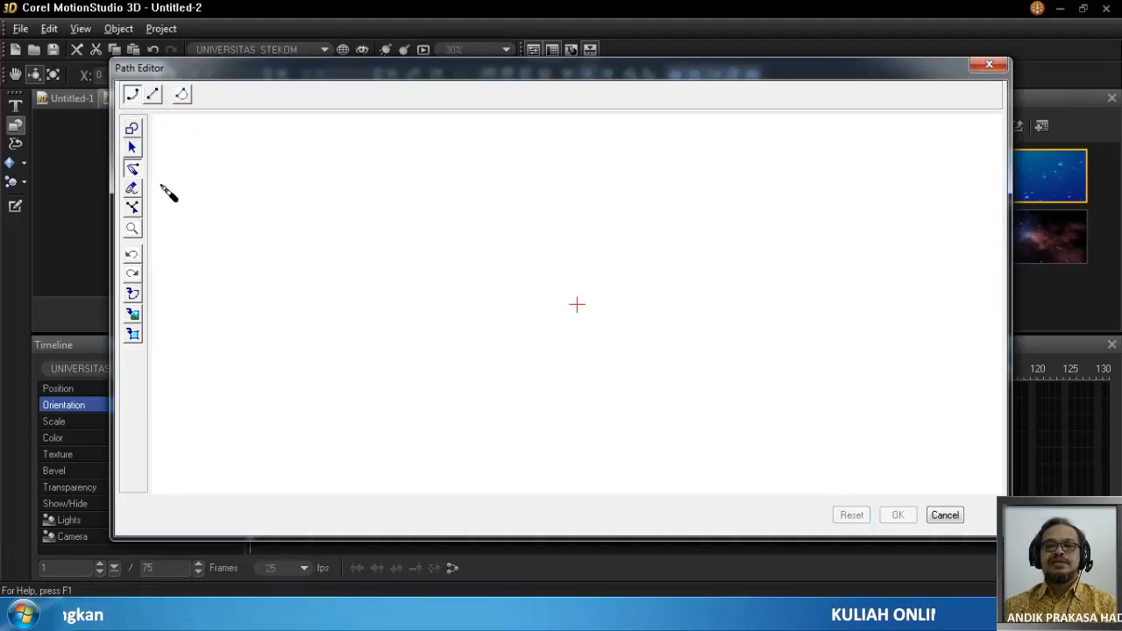
- Draw a closed flower-like outline freehand around the centre mark at accuracy 50
left_click(131, 189)
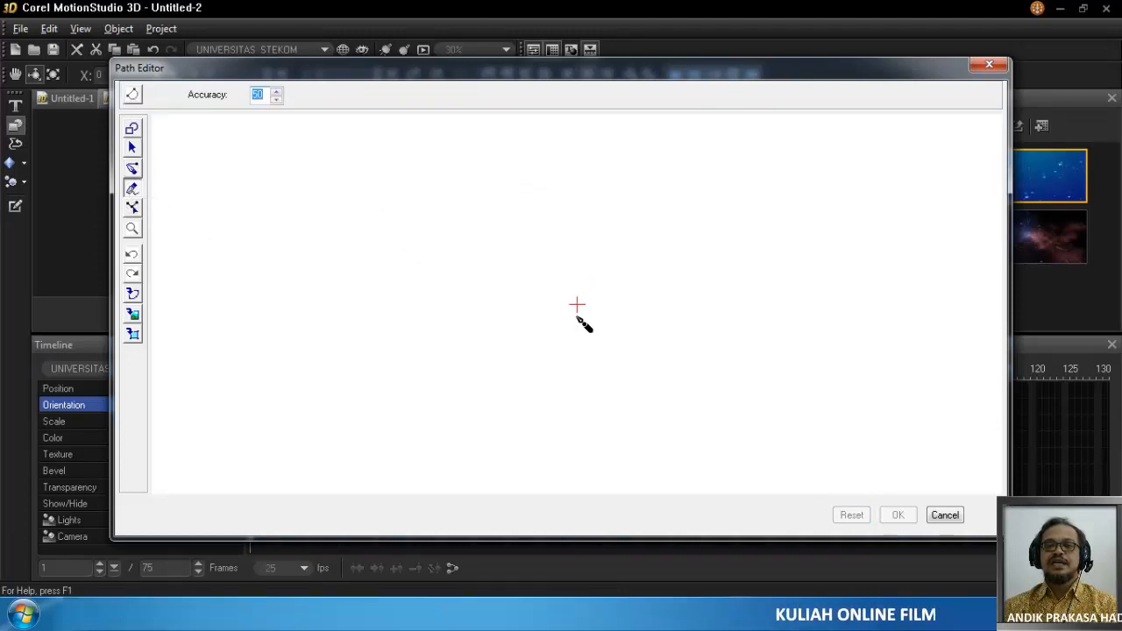
mouse_move(436, 264)
left_mouse_down()
mouse_move(562, 185)
mouse_move(738, 270)
mouse_move(763, 316)
mouse_move(705, 400)
mouse_move(645, 447)
mouse_move(523, 409)
mouse_move(456, 408)
mouse_move(450, 324)
mouse_move(427, 291)
mouse_move(438, 260)
left_mouse_up()
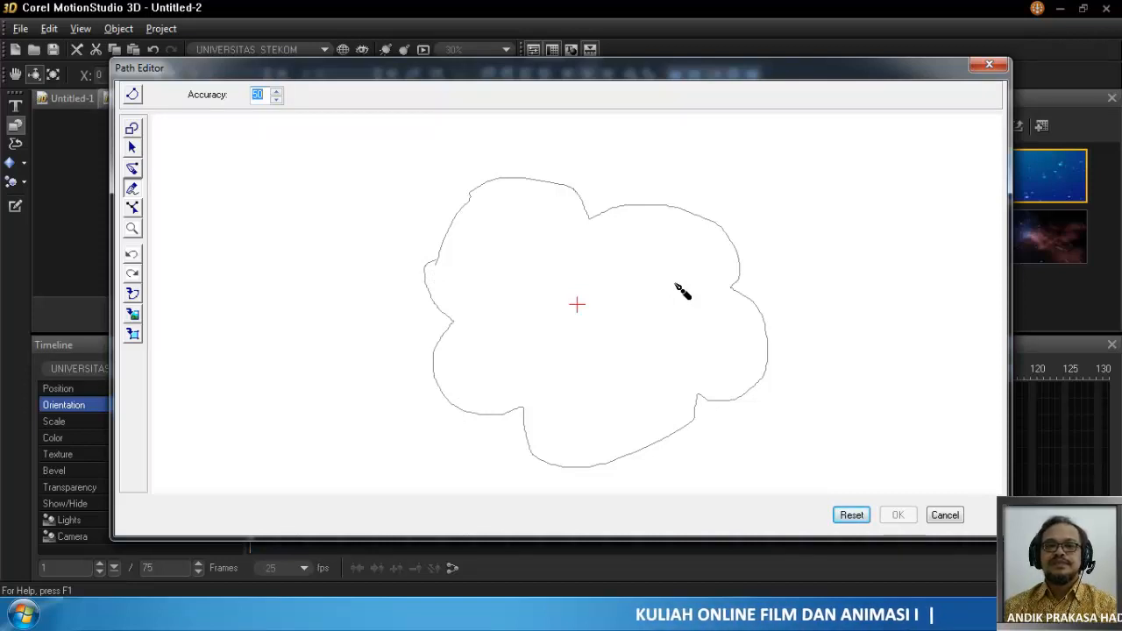
- Set the freehand drawing accuracy to 99 and clear the flower-like outline from the canvas
left_click(276, 91)
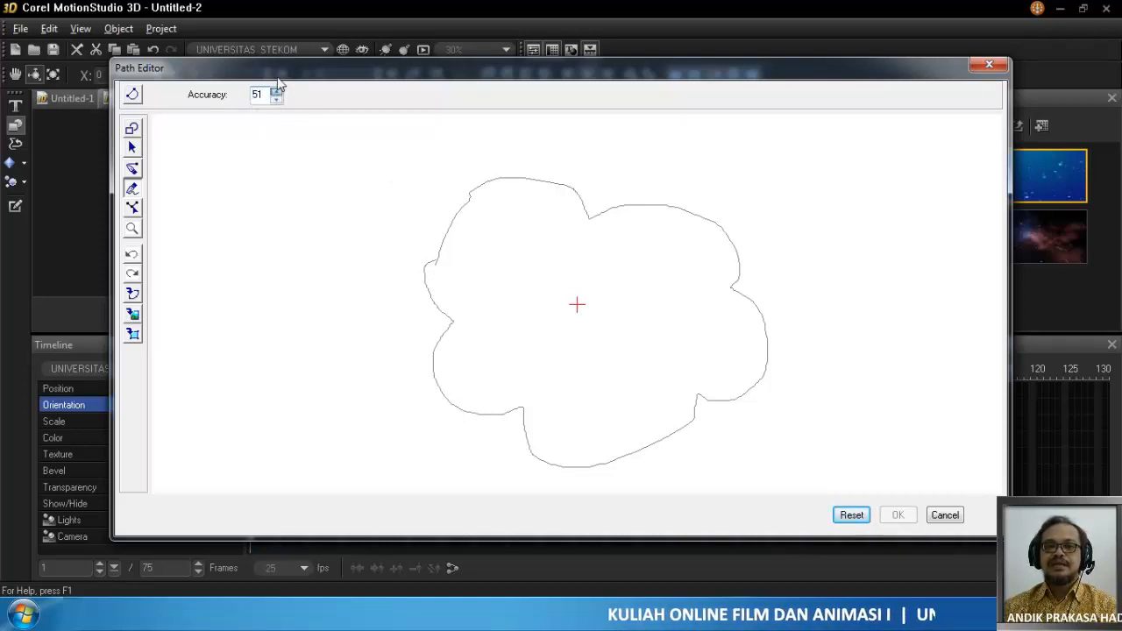
left_click(277, 91)
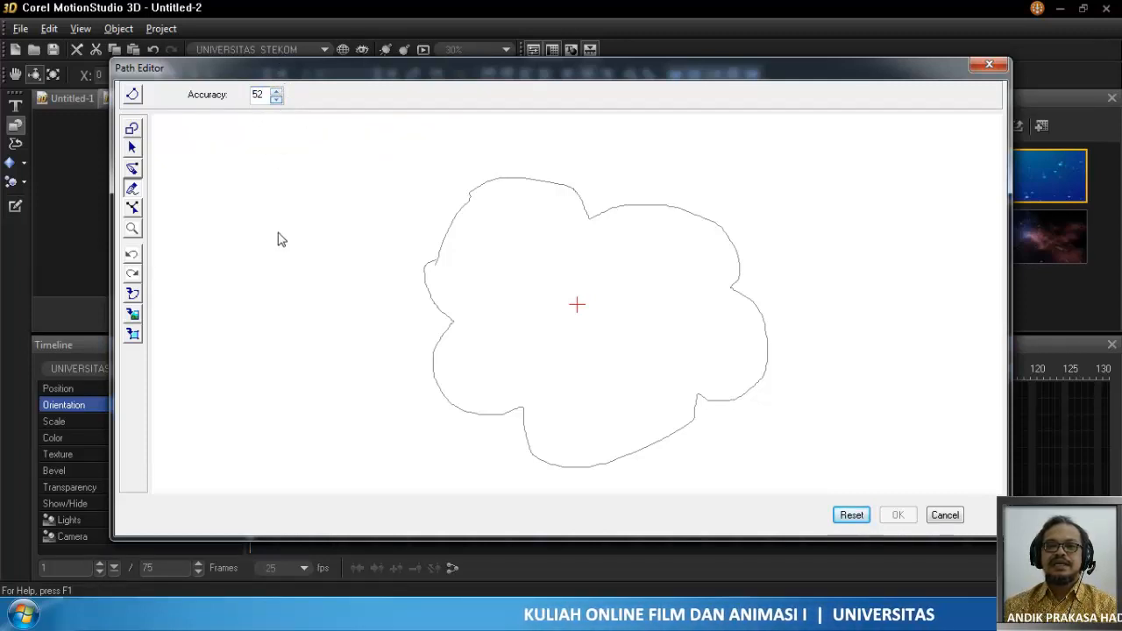
left_click(276, 99)
left_click(276, 99)
left_click(276, 99)
left_click(276, 99)
left_click(276, 99)
left_click(276, 99)
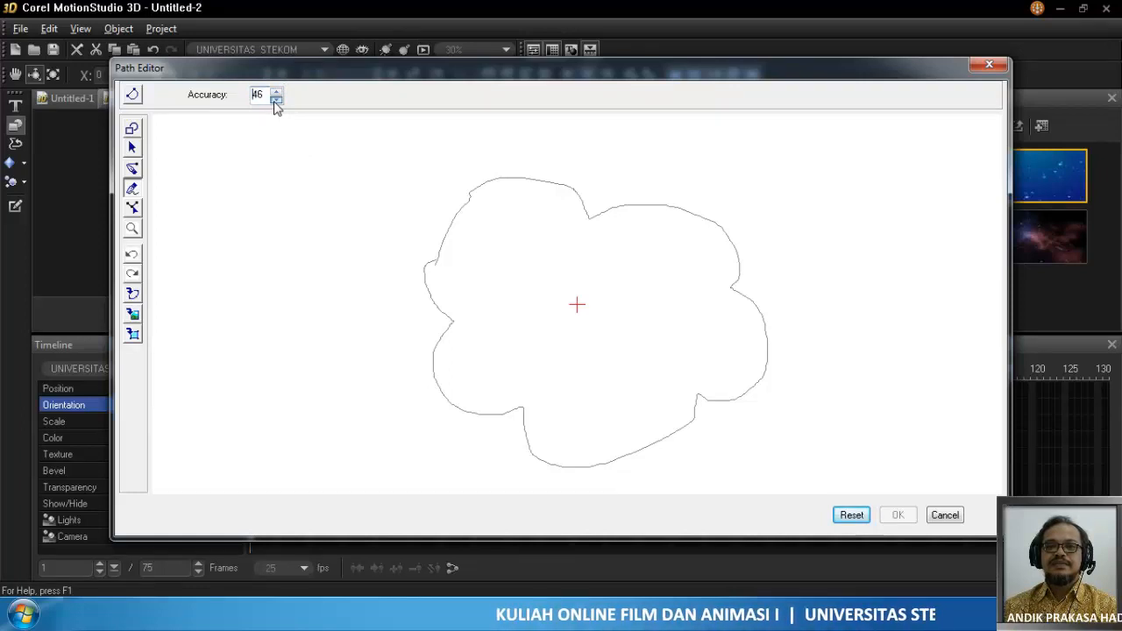
left_click(276, 99)
left_click(276, 99)
left_click(276, 99)
left_click(276, 99)
left_click(276, 92)
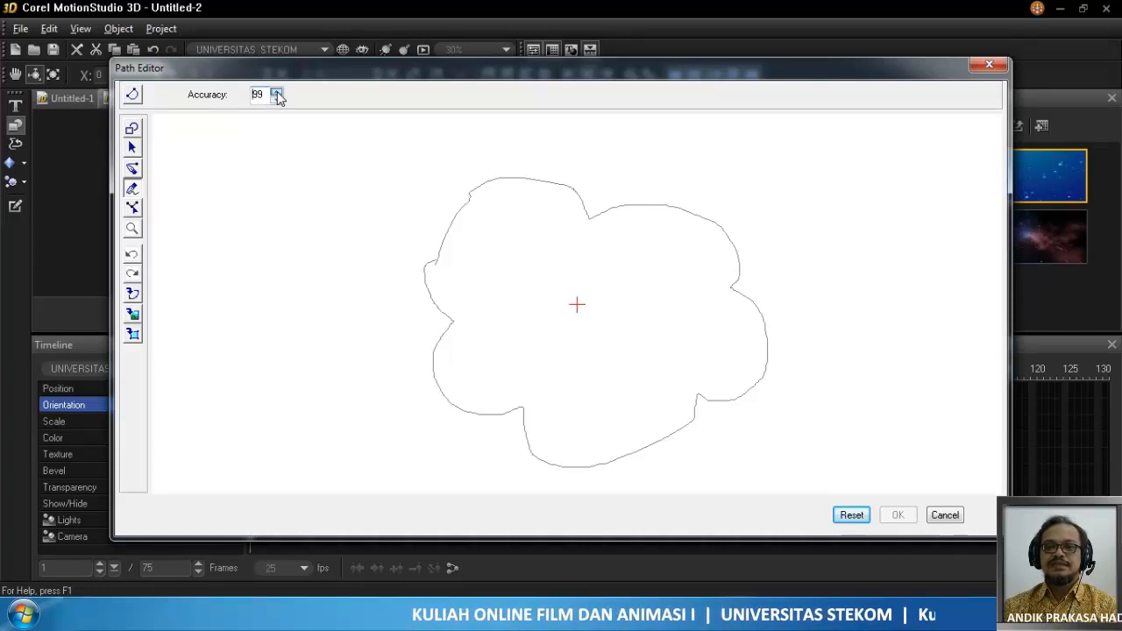
left_click(276, 95)
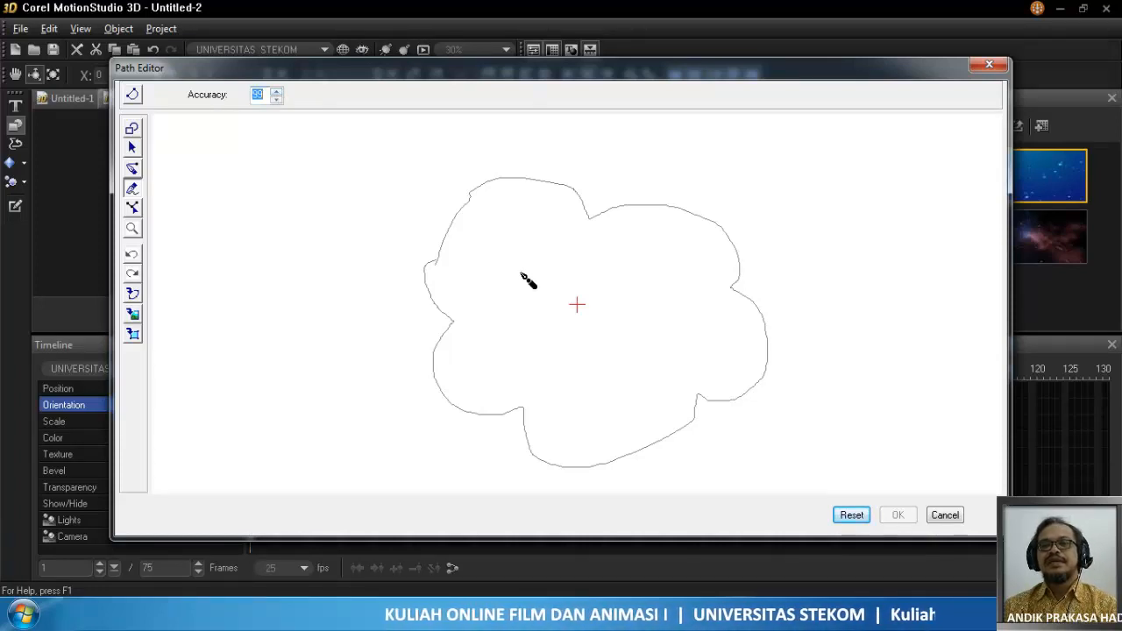
left_click(851, 517)
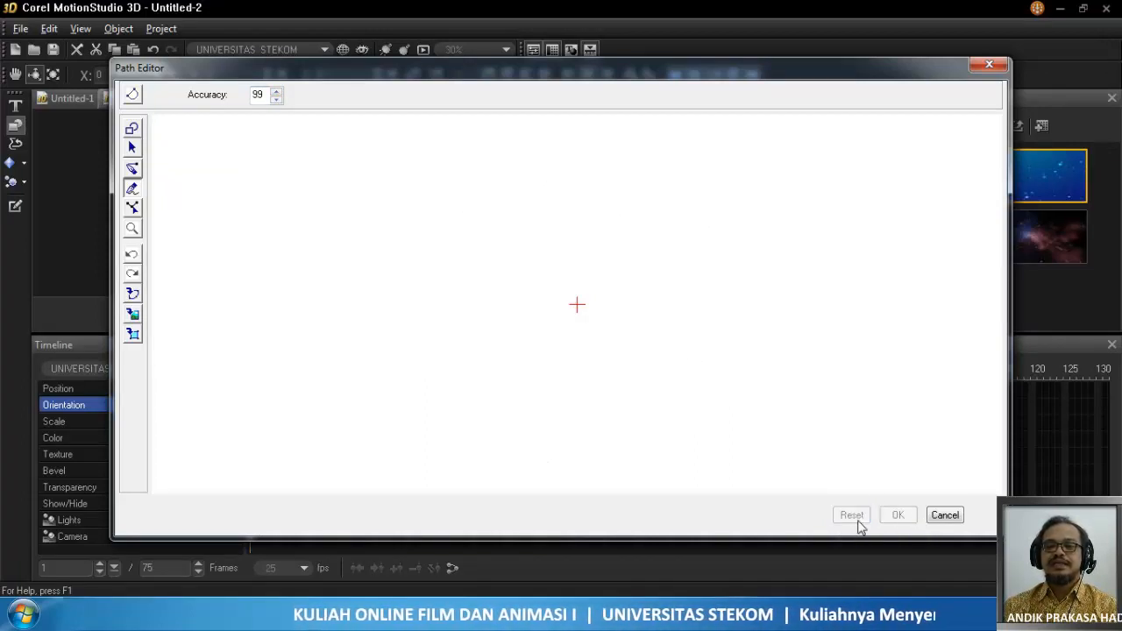
- Draw a closed cloud-like outline freehand, about 352 wide and 256 high, around the canvas centre and select it for transforming
left_click(135, 187)
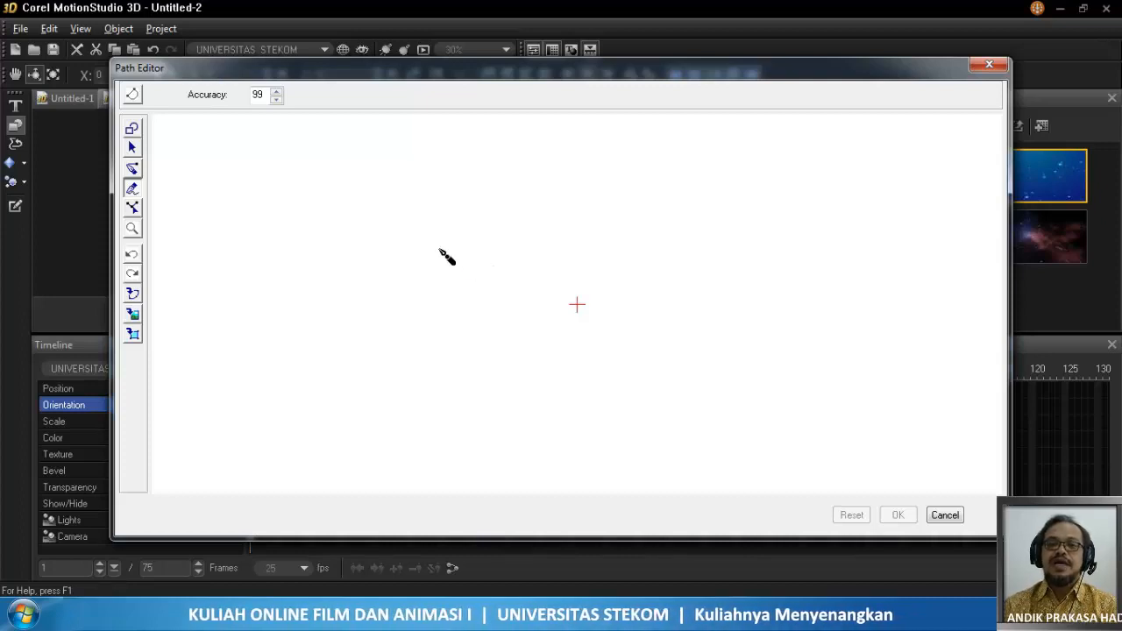
mouse_move(460, 299)
left_mouse_down()
mouse_move(493, 202)
mouse_move(621, 236)
mouse_move(691, 301)
mouse_move(704, 358)
mouse_move(615, 400)
mouse_move(487, 390)
mouse_move(441, 343)
mouse_move(459, 296)
left_mouse_up()
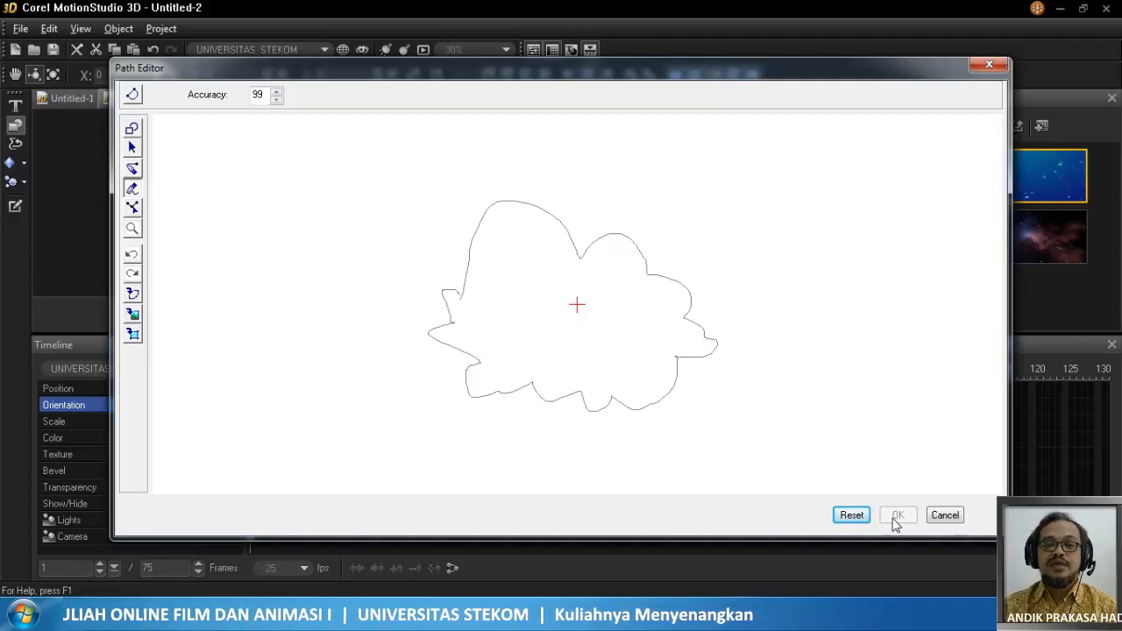
left_click(131, 150)
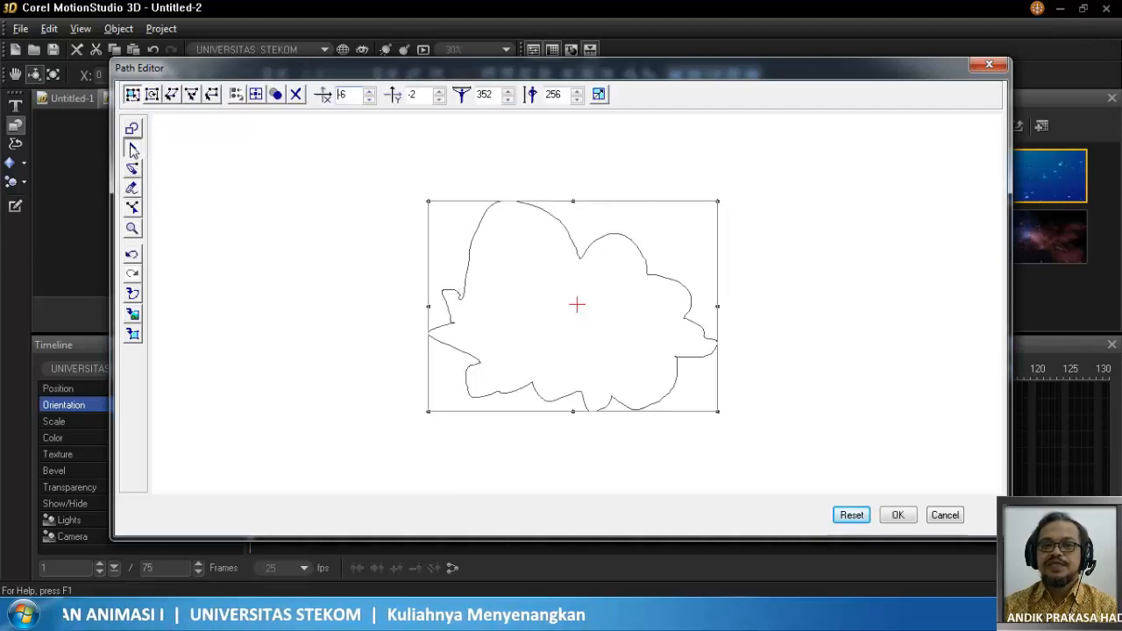
- Accept the cloud-like outline as a 3D graphic object and change its surface colour to yellow with hue 58
left_click(898, 515)
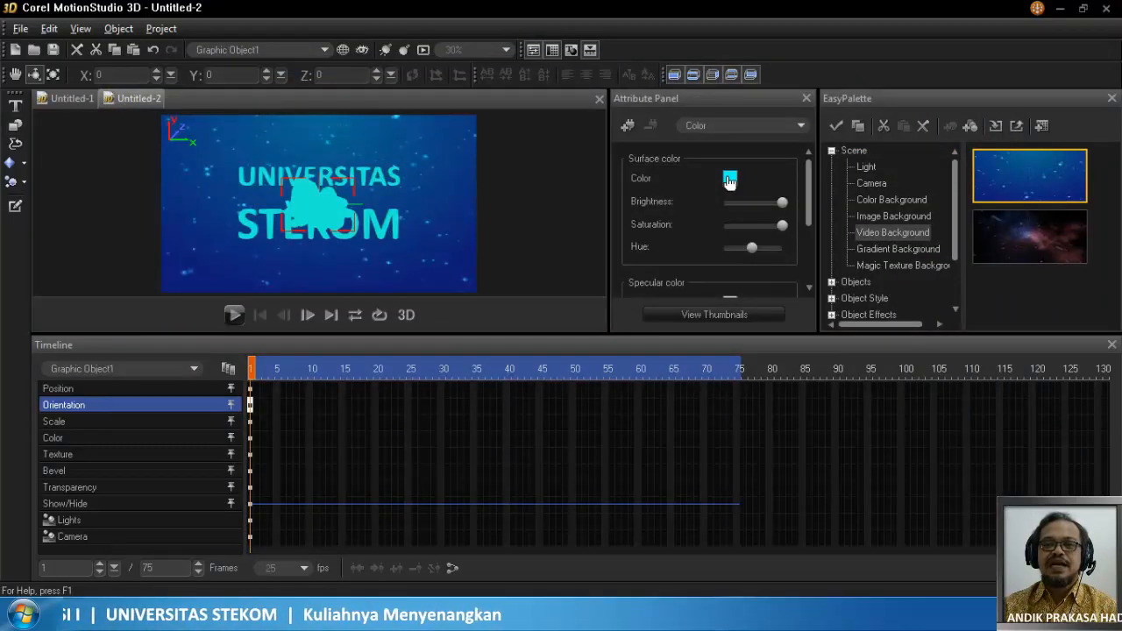
left_click_drag(756, 254, 731, 260)
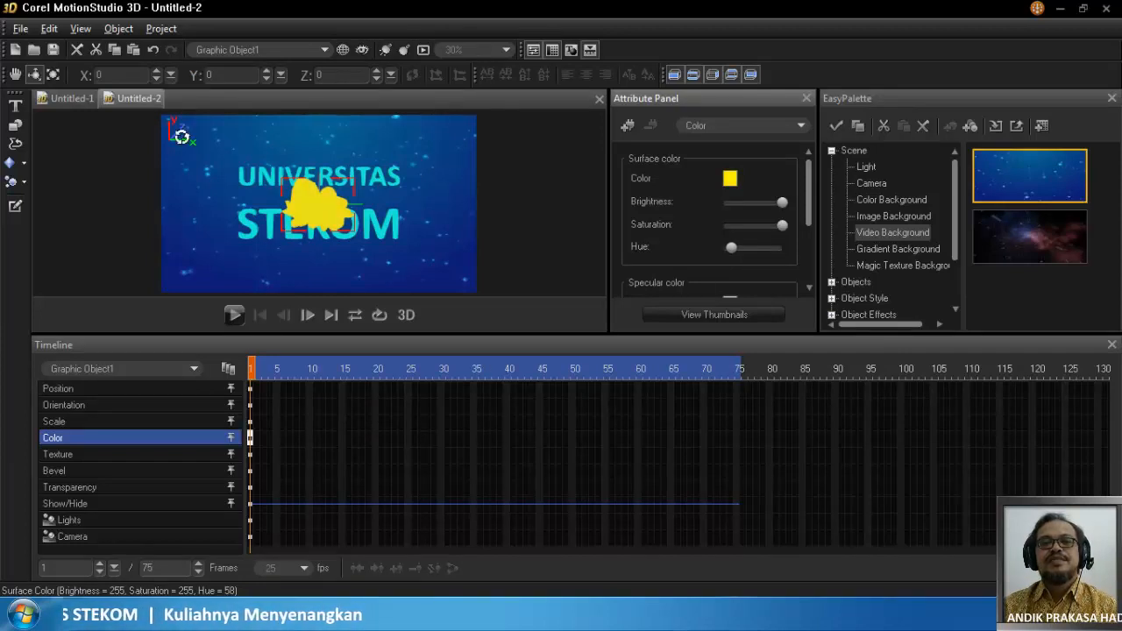
- Enlarge the yellow cloud shape uniformly to a scale of 270 on all three axes
left_click(52, 74)
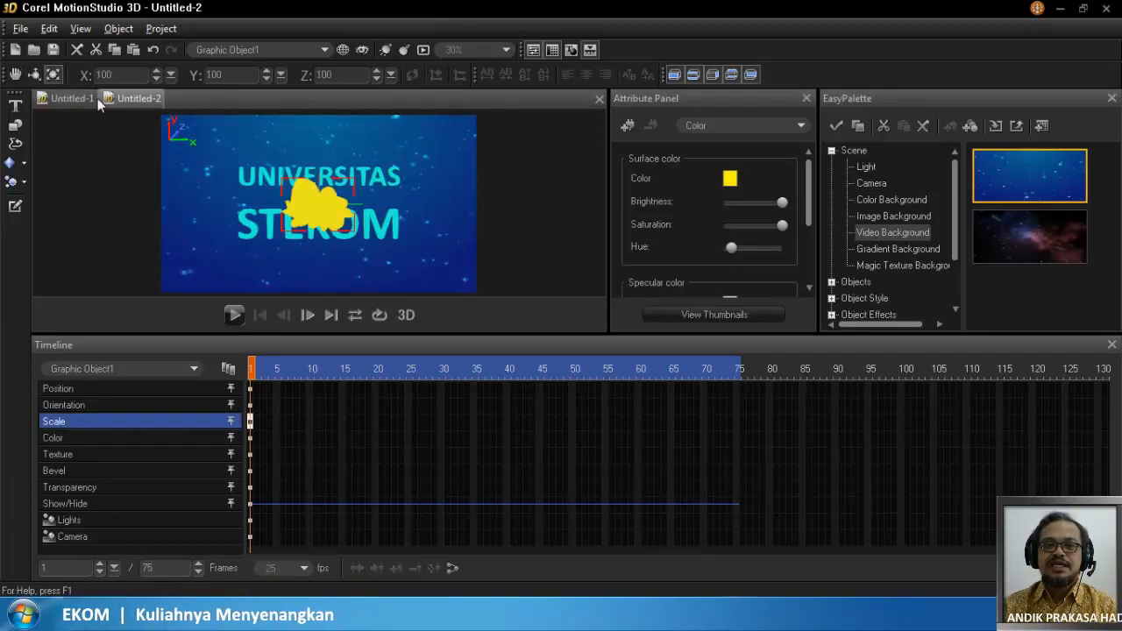
left_click(358, 232)
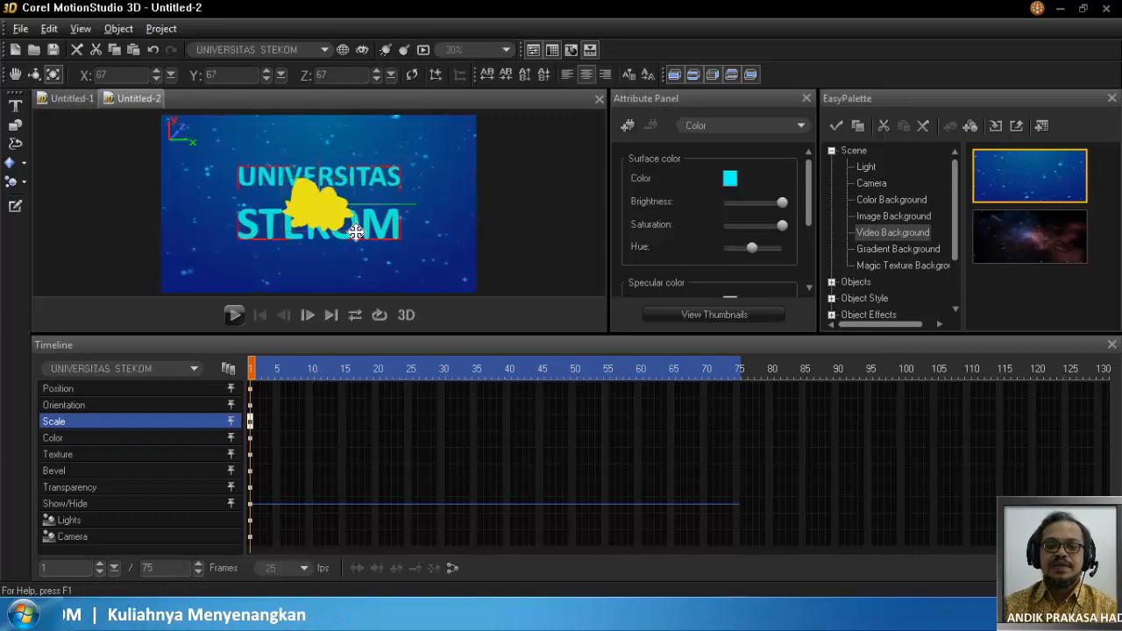
left_click_drag(358, 232, 370, 243)
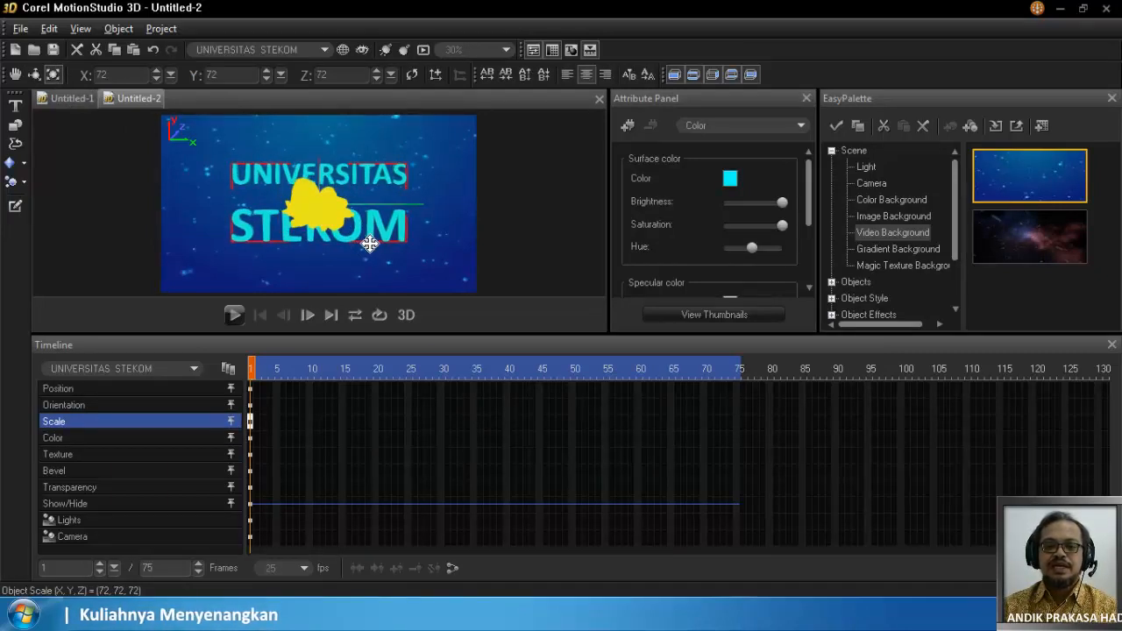
key("ctrl+z")
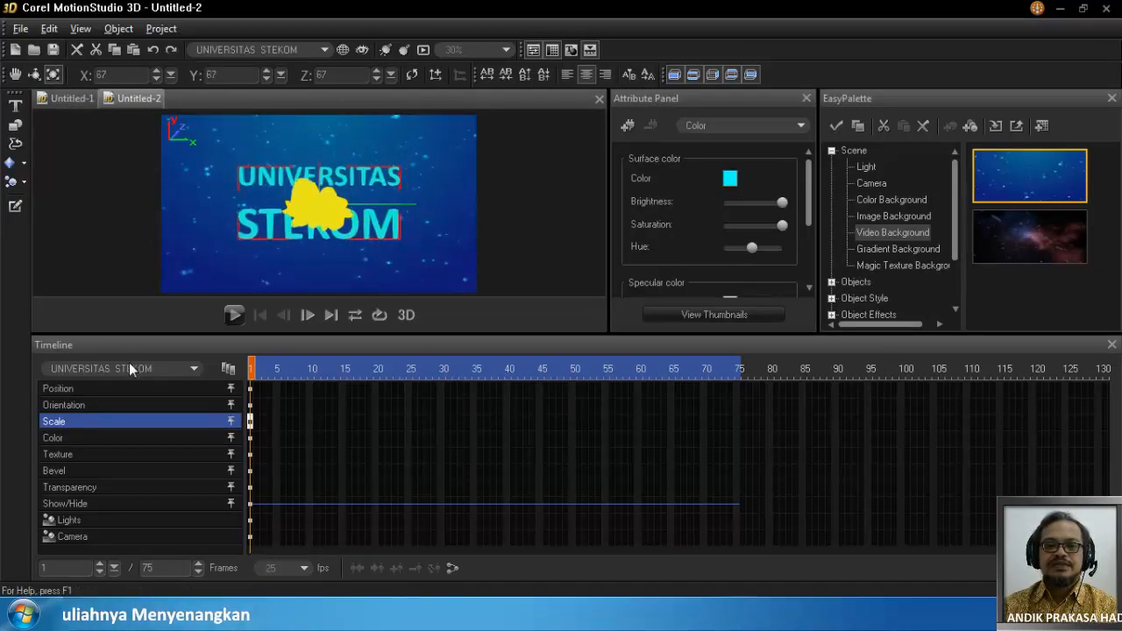
left_click(302, 213)
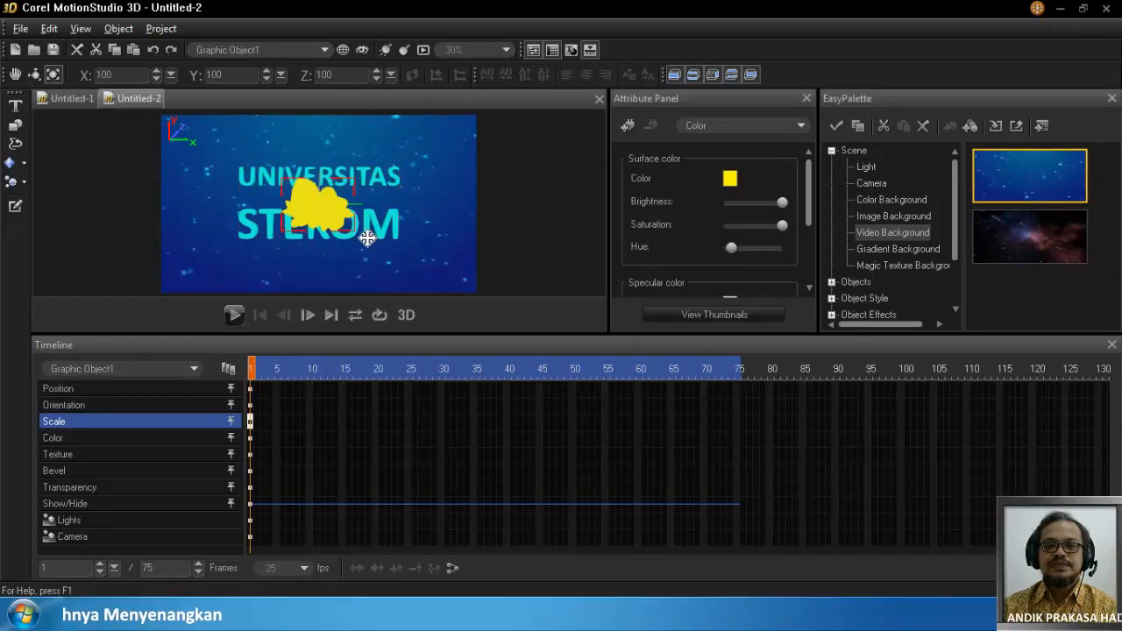
left_click_drag(347, 226, 768, 572)
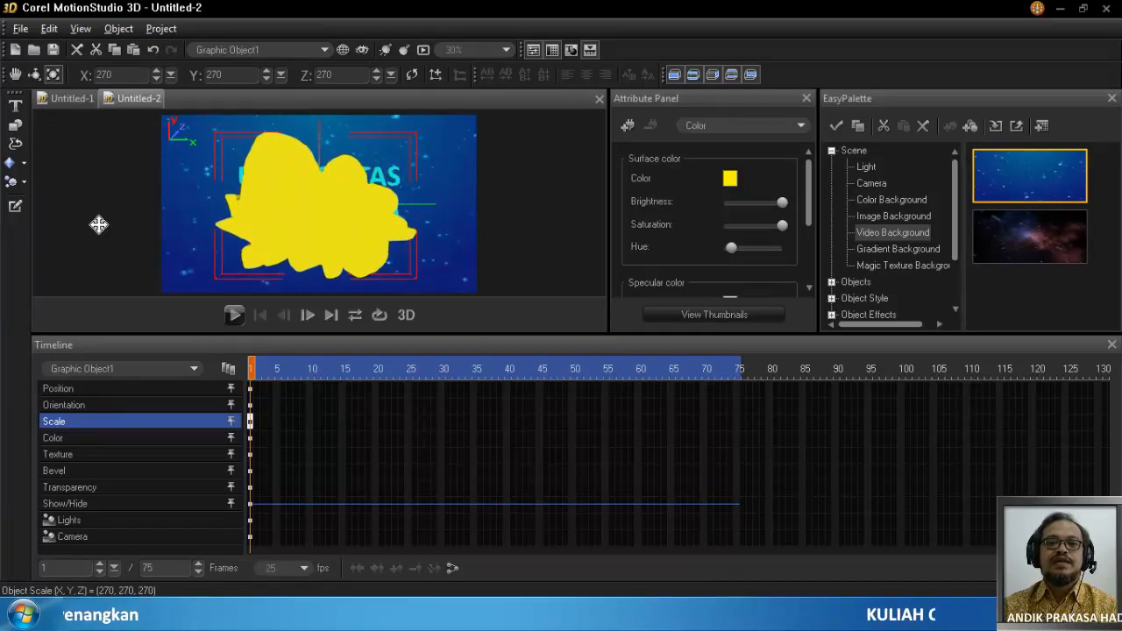
left_click(15, 207)
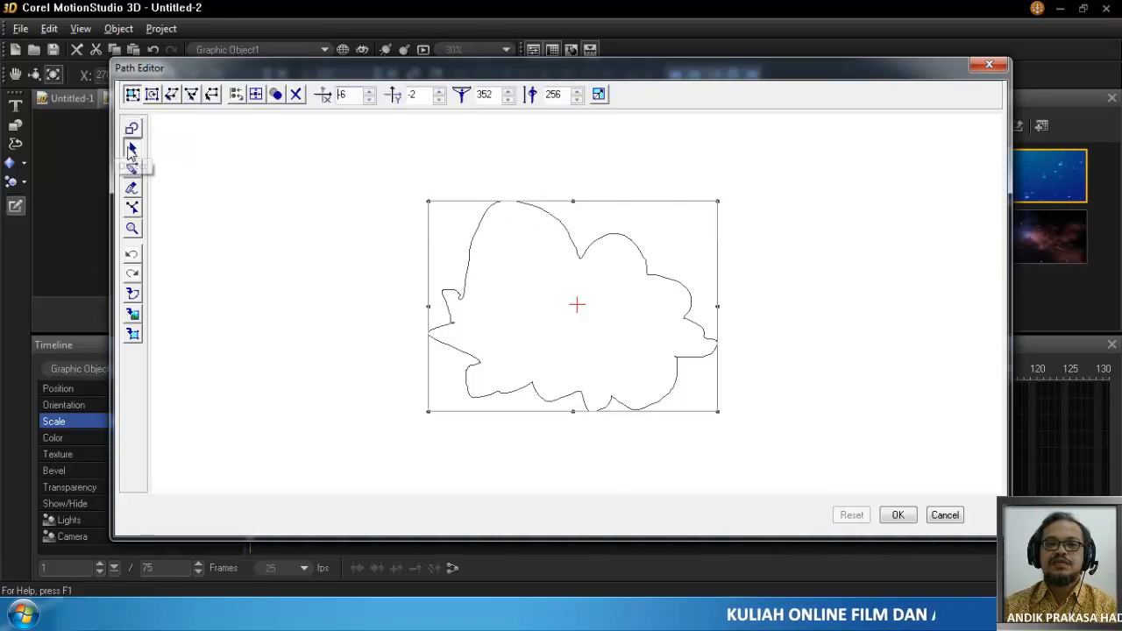
left_click(131, 149)
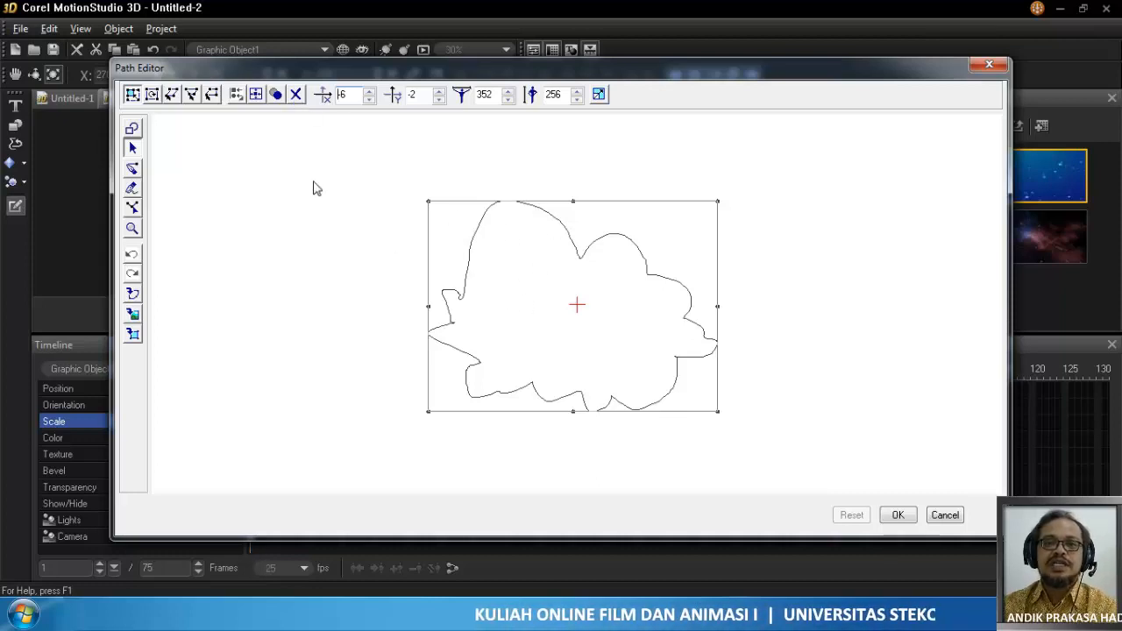
left_click(295, 96)
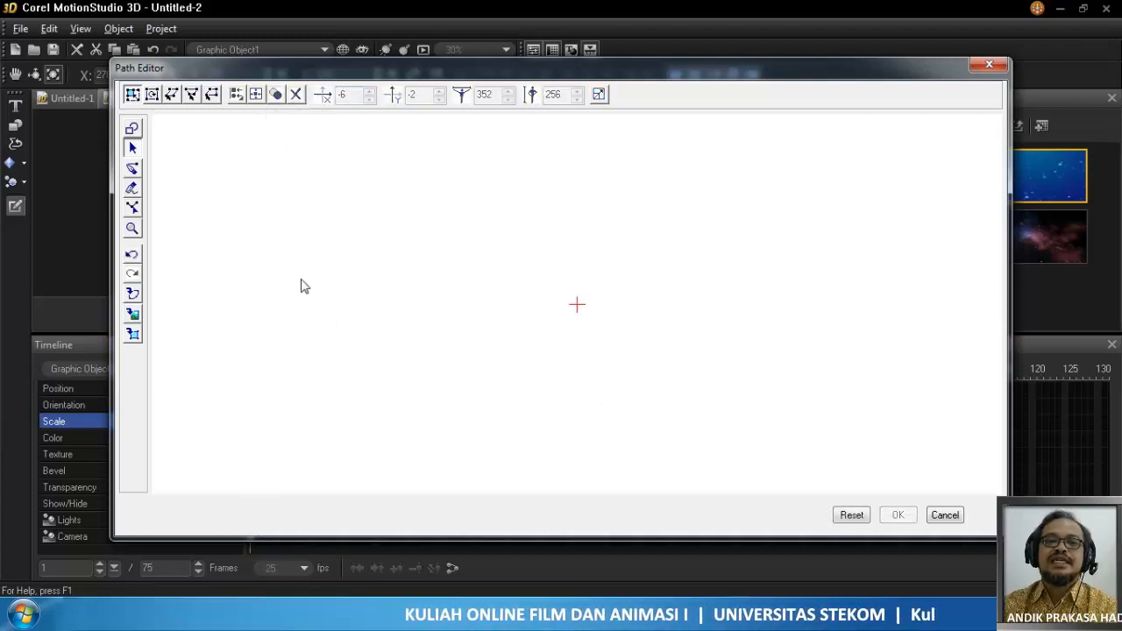
left_click(134, 128)
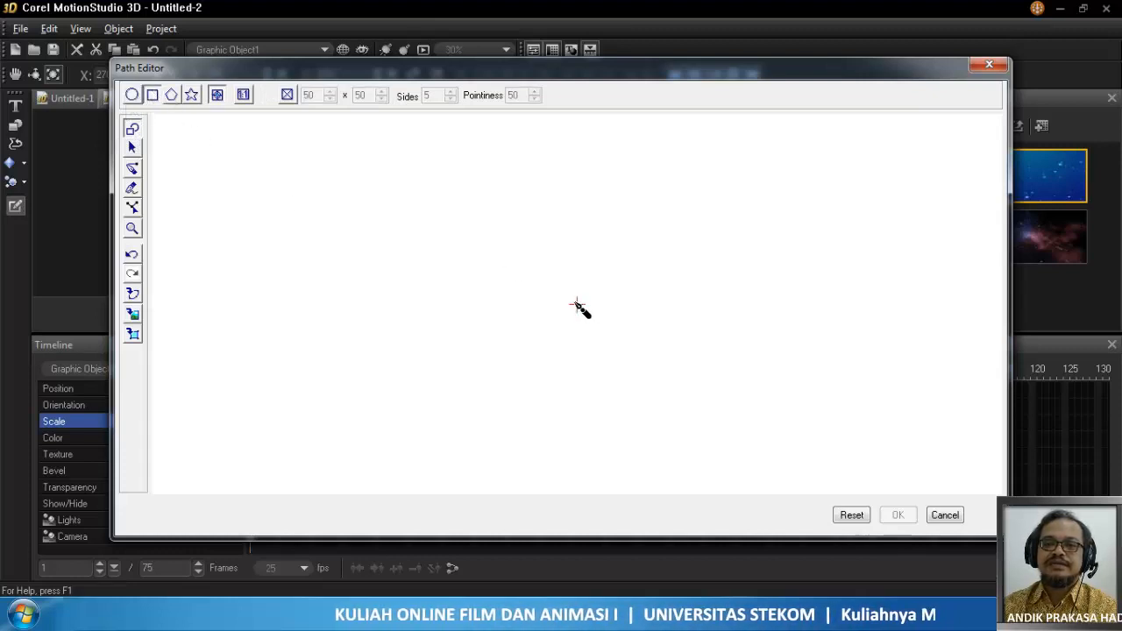
left_click_drag(577, 305, 827, 463)
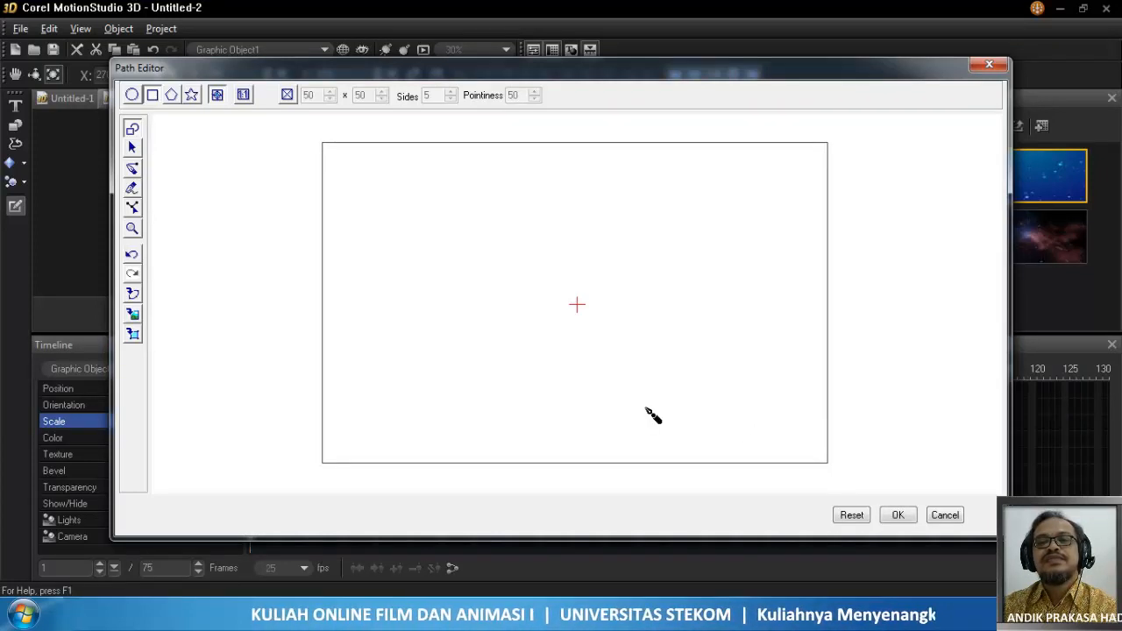
left_click(955, 518)
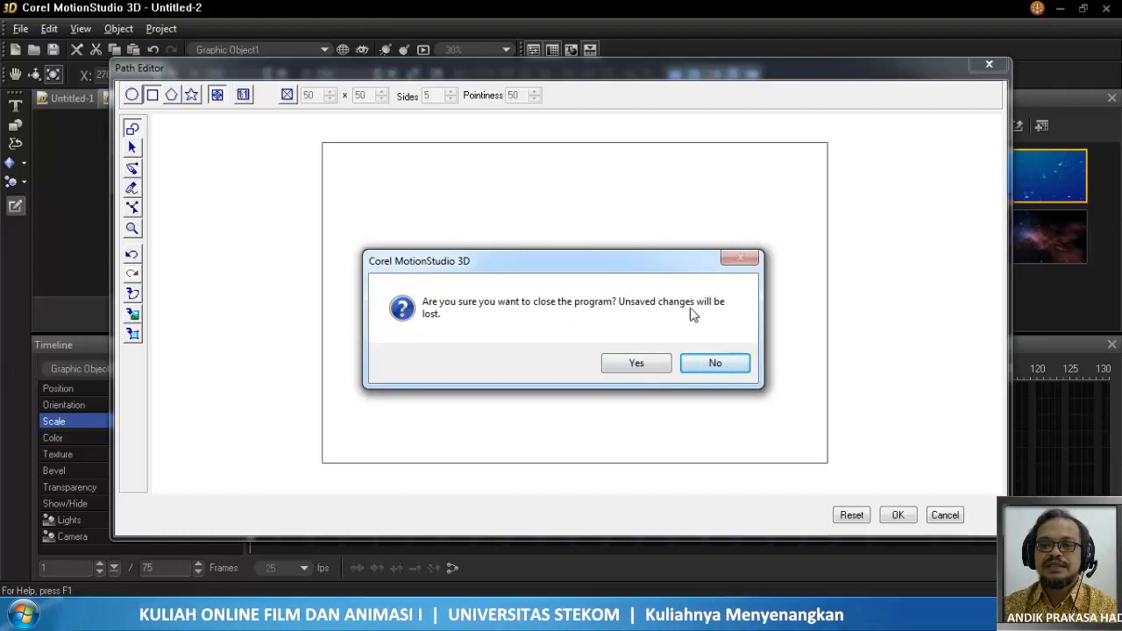
left_click(644, 365)
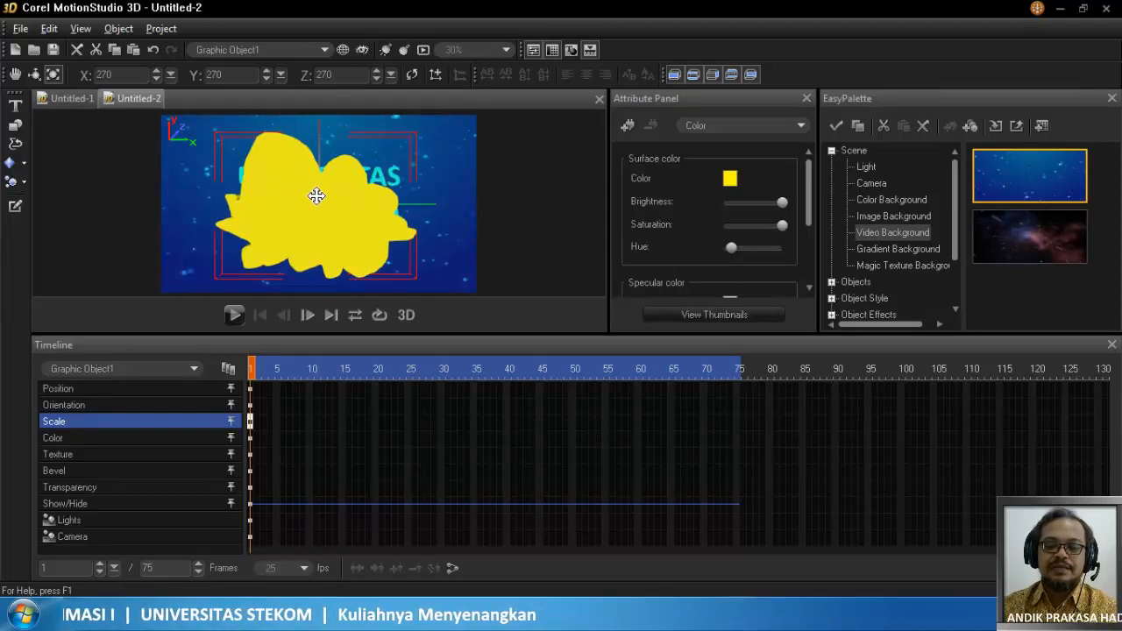
- Delete the yellow cloud shape from the scene, keeping the UNIVERSITAS STEKOM text
key("Delete")
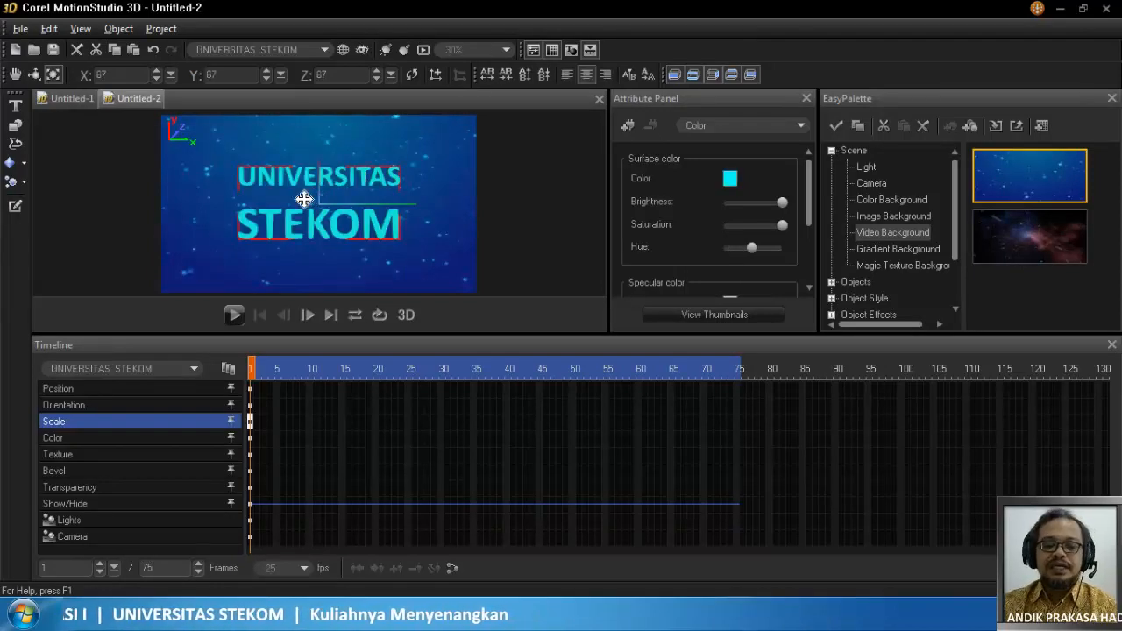
key("ctrl+z")
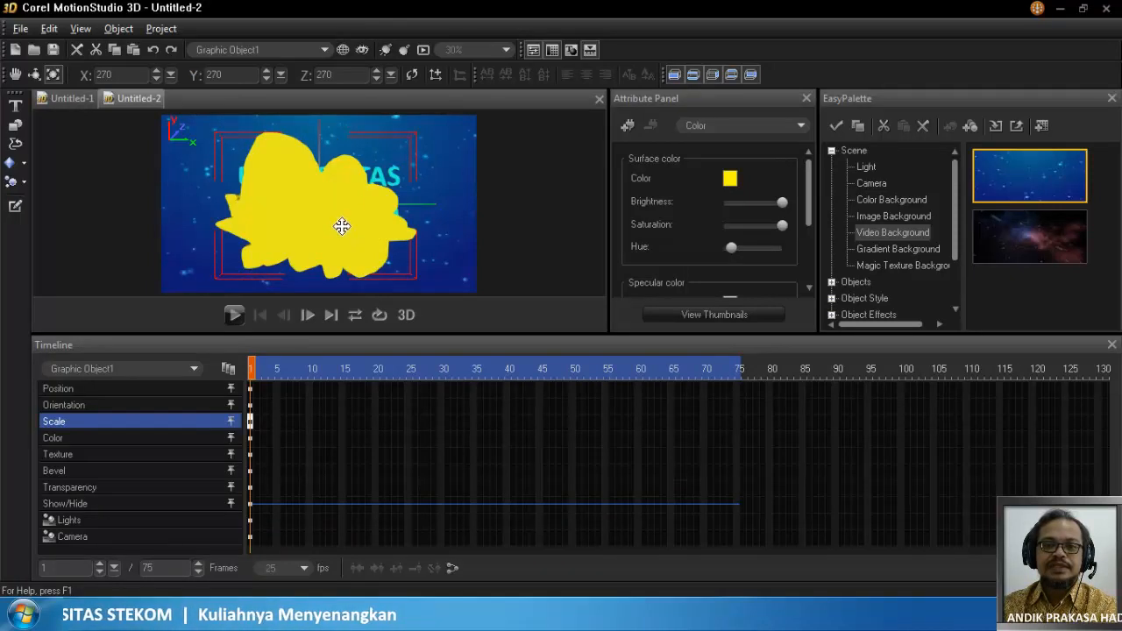
left_click(396, 172)
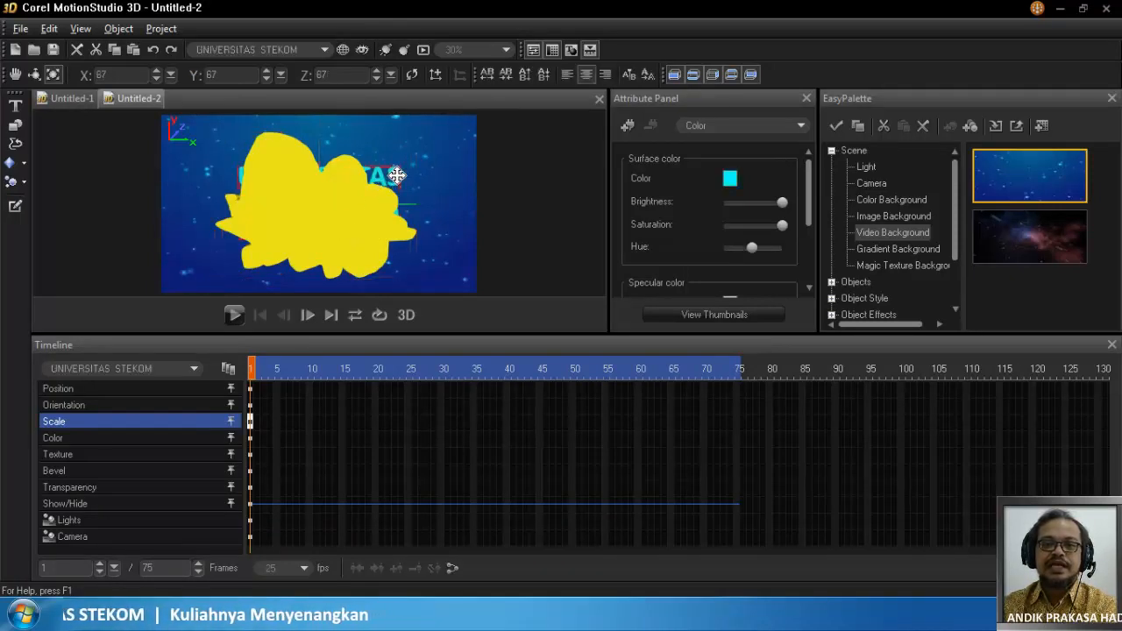
left_click(322, 229)
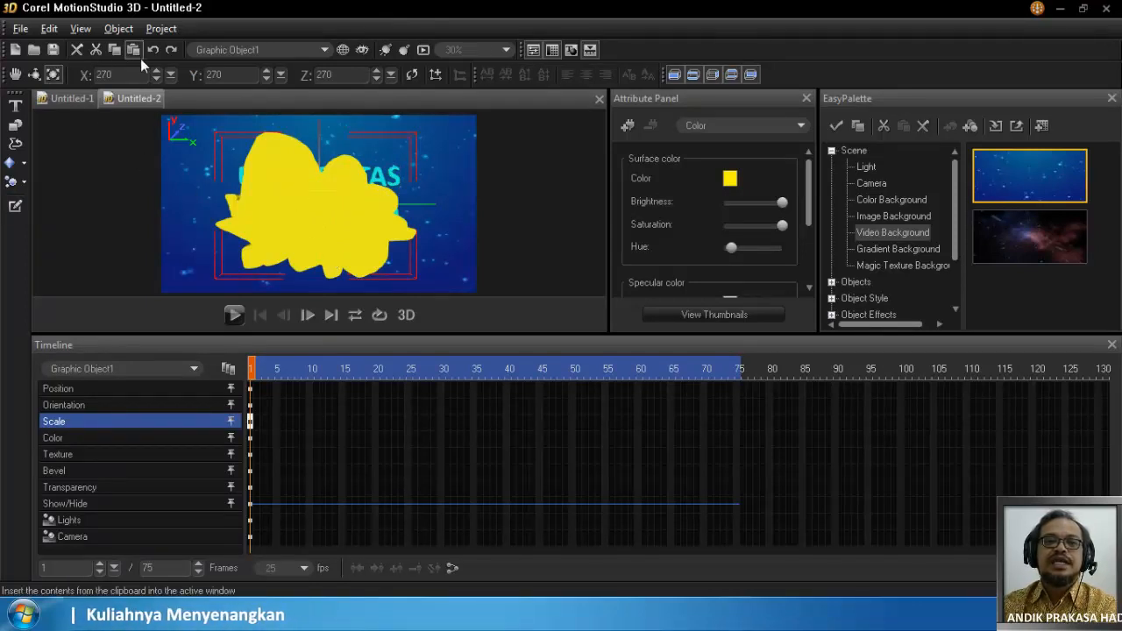
left_click(76, 50)
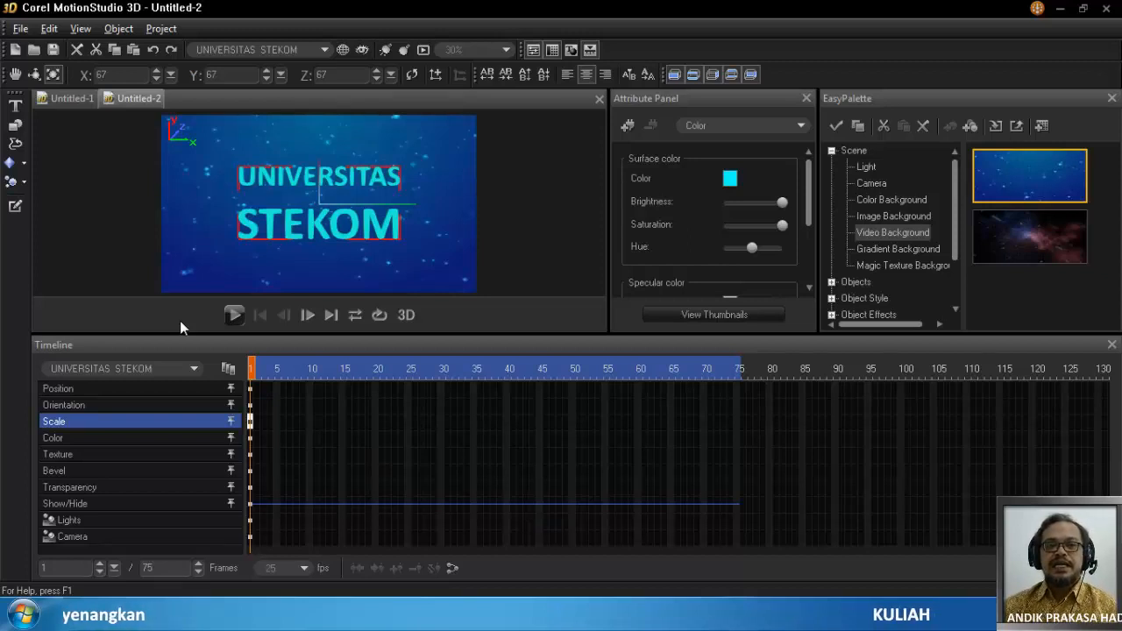
- Create a rectangular frame object from an outer rectangle about 755 by 402 and an inner one about 703 by 346, both around the centre
left_click(16, 127)
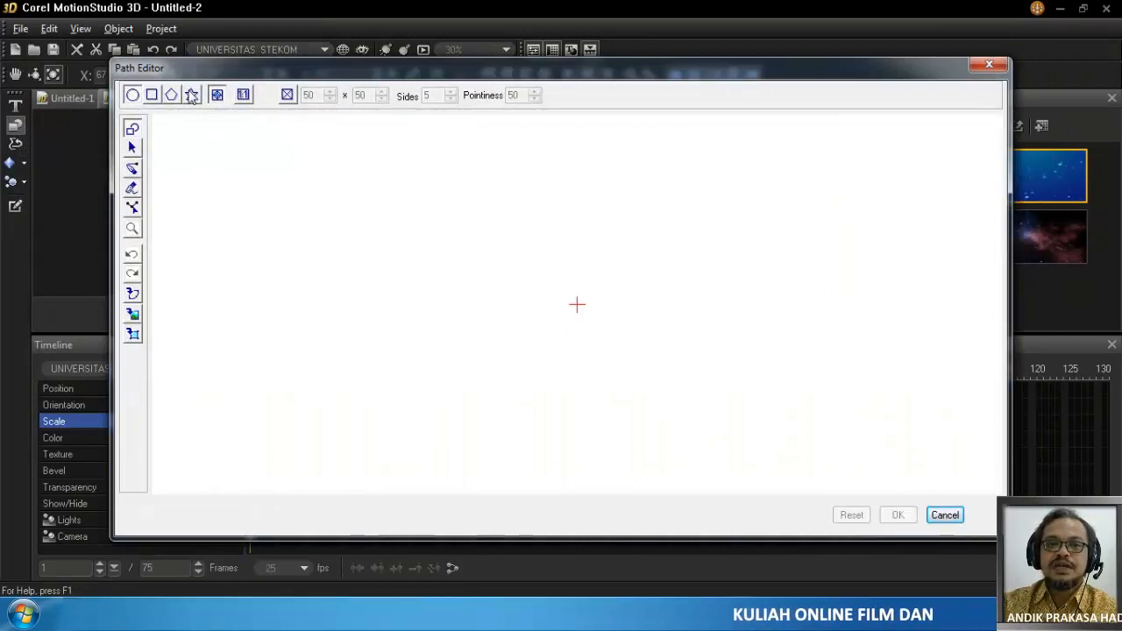
left_click(132, 147)
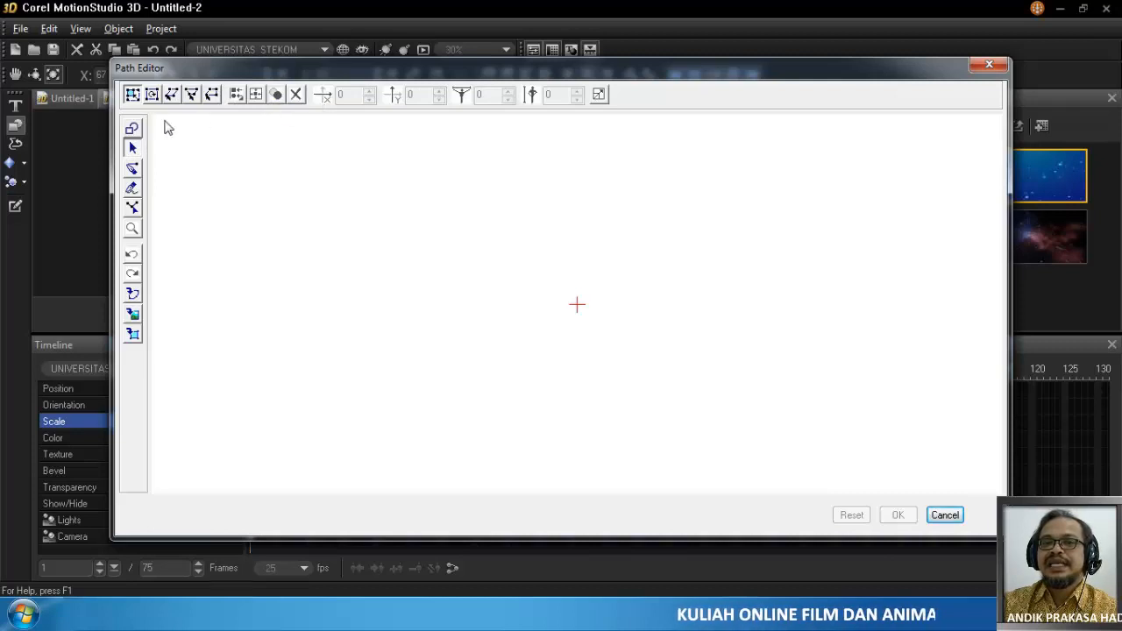
left_click(131, 129)
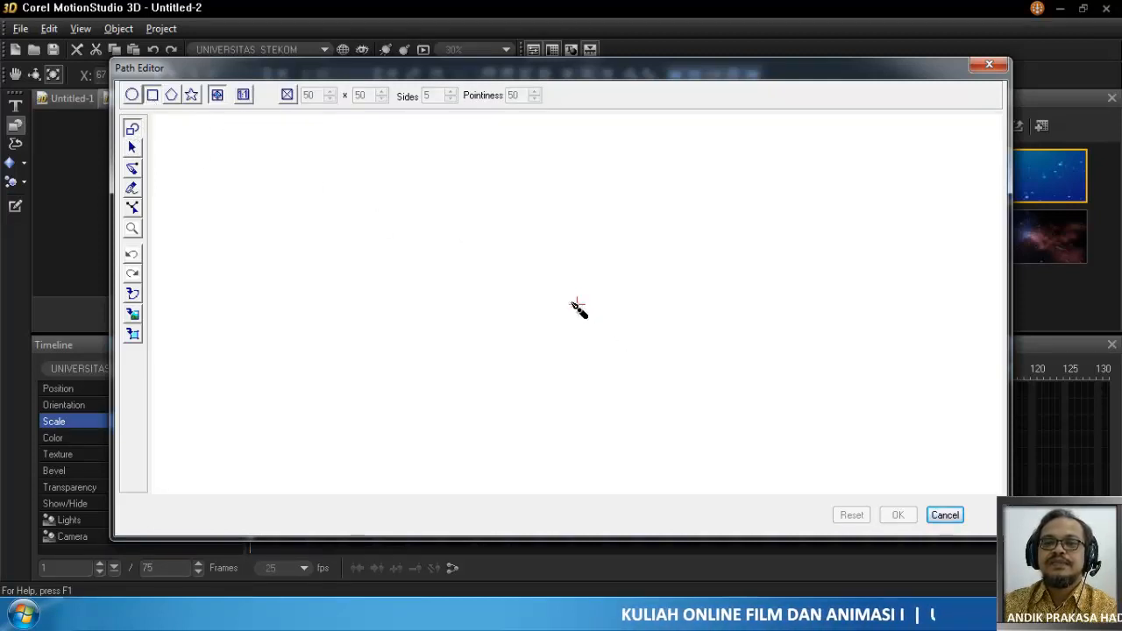
left_click_drag(577, 304, 888, 468)
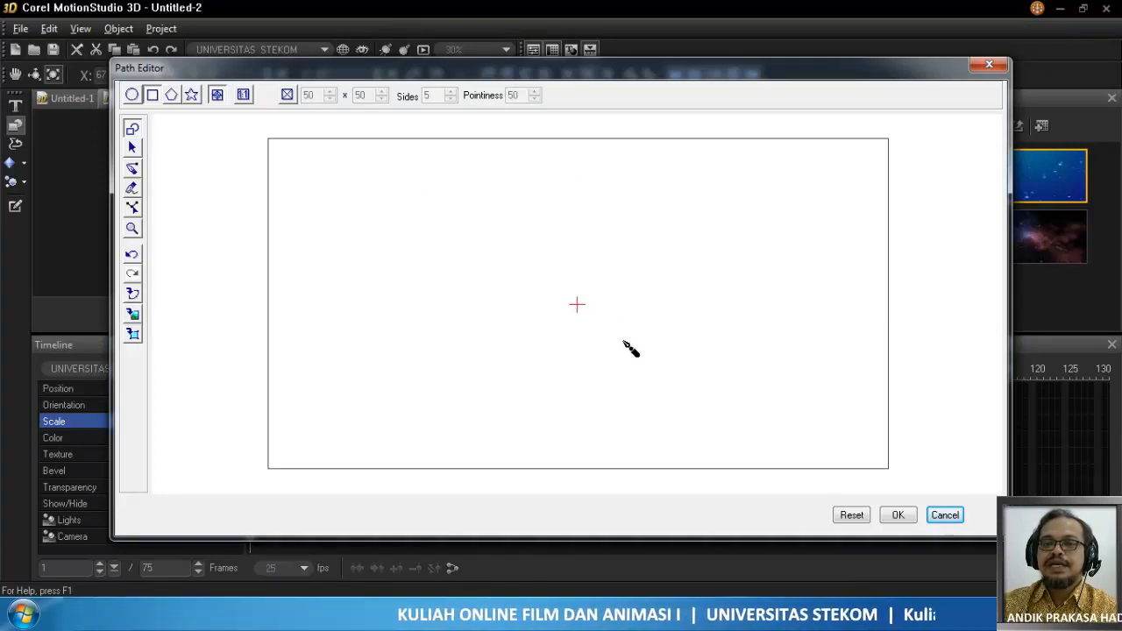
left_click_drag(840, 438, 868, 454)
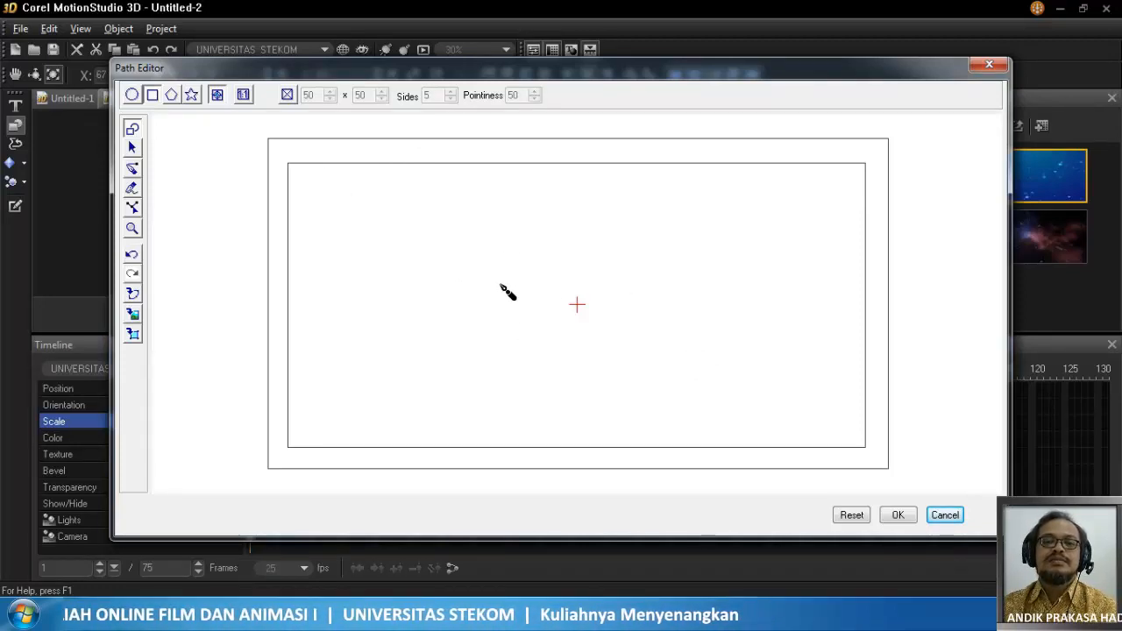
left_click(896, 514)
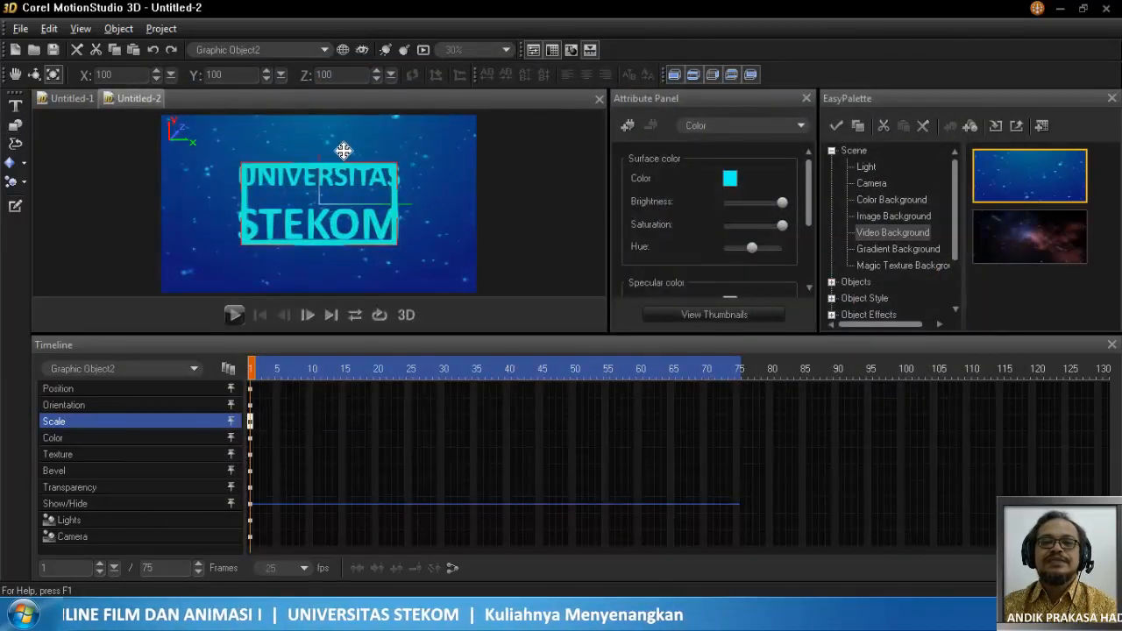
- Delete the inner rectangle from the frame's path and apply the change to the object
left_click(15, 206)
left_click(132, 147)
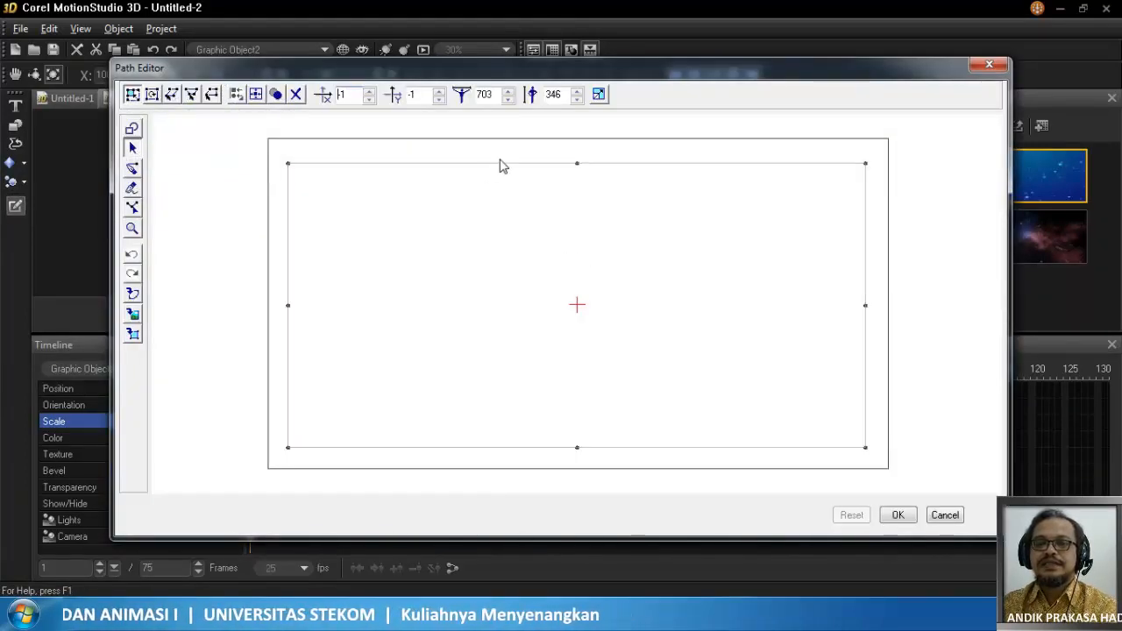
left_click(297, 95)
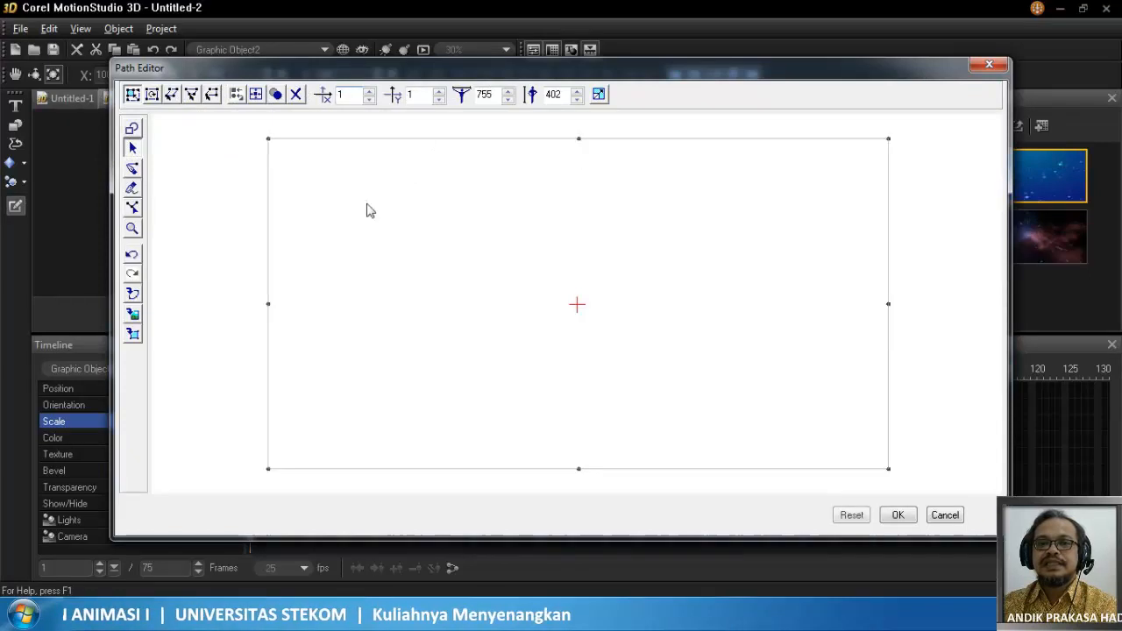
left_click(893, 514)
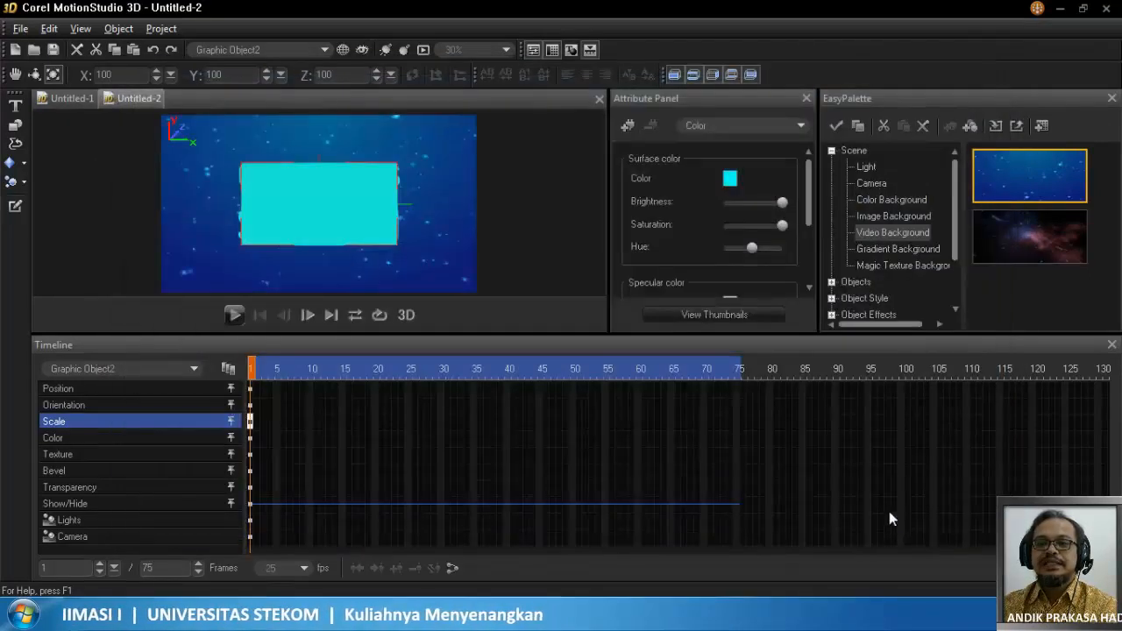
- Add an ellipse about 199 wide and 182 high to the rectangle's path and move it inside the upper-left corner at X -254, Y 89
left_click(16, 127)
key("Escape")
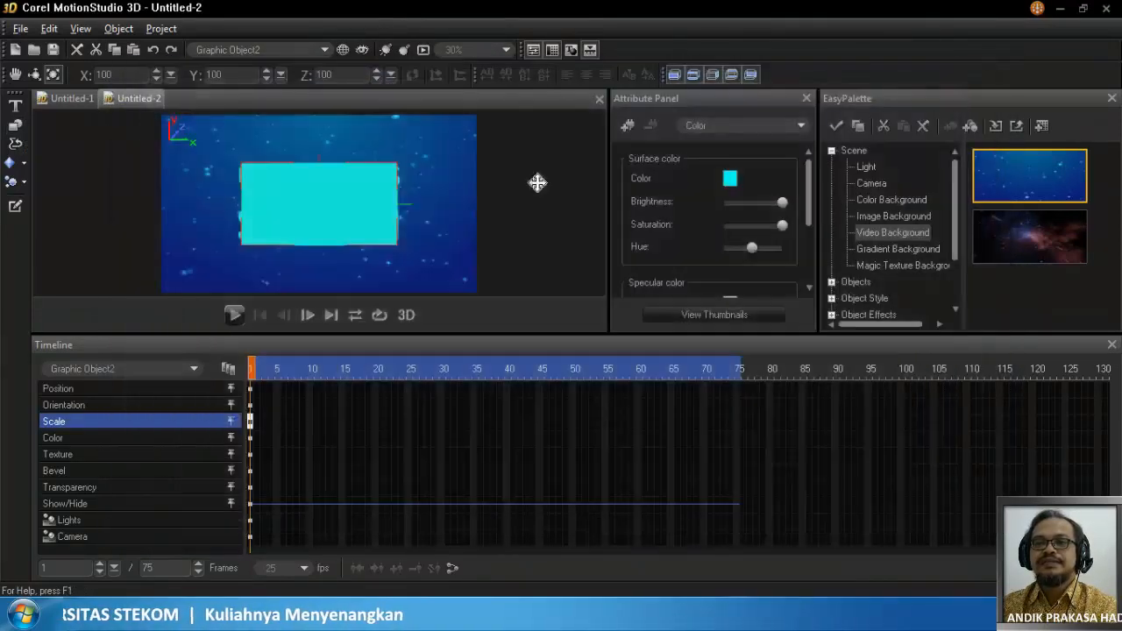
left_click(15, 205)
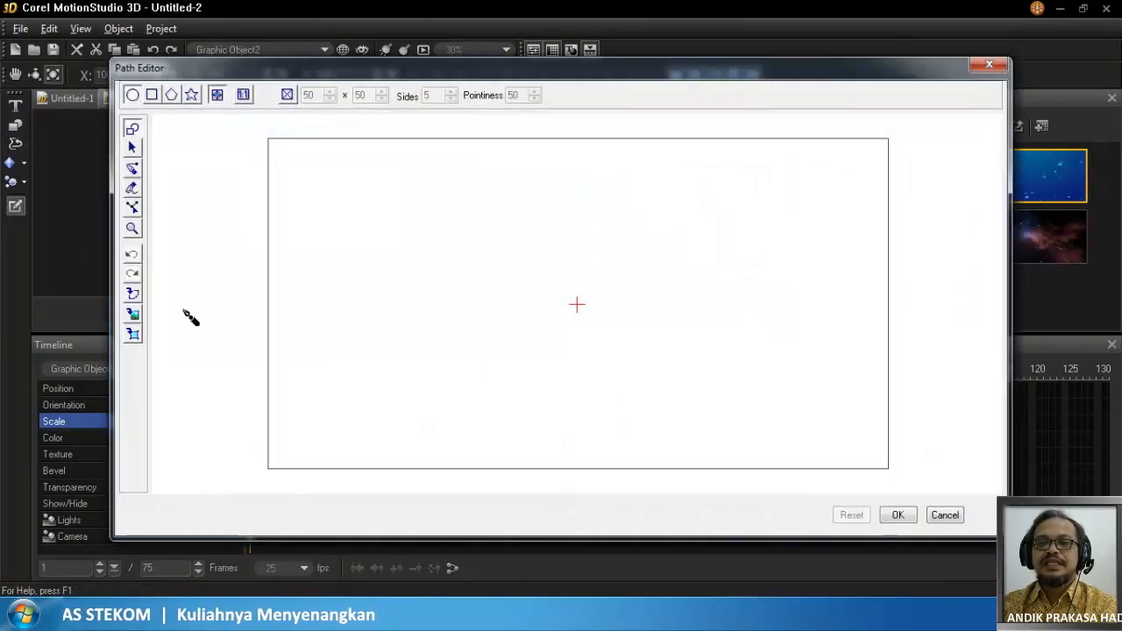
left_click(133, 94)
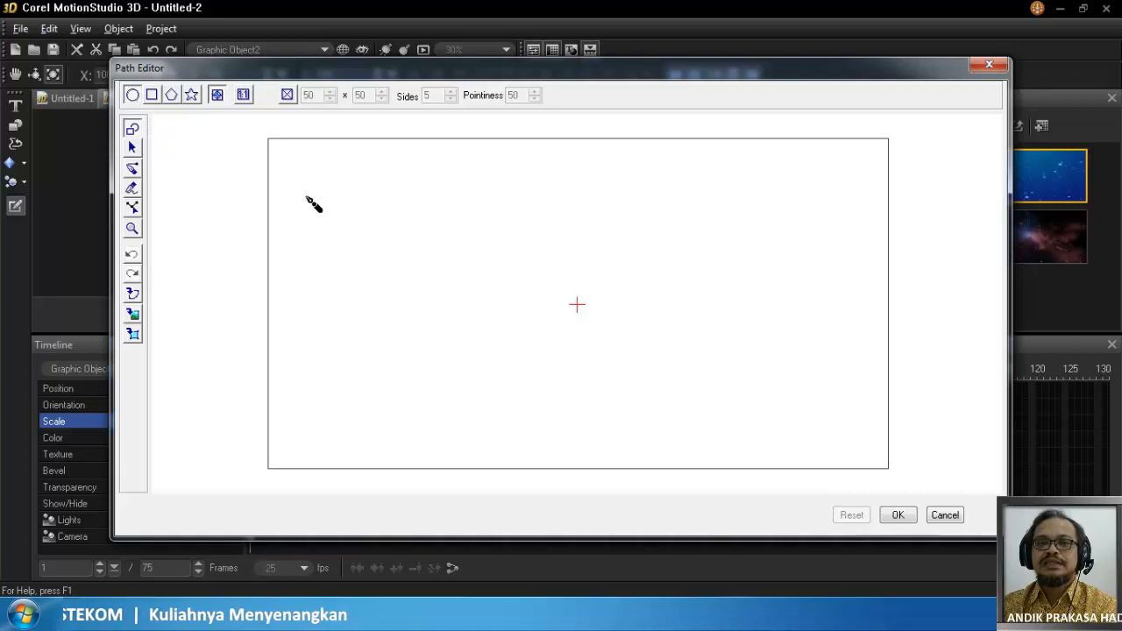
left_click_drag(300, 163, 388, 243)
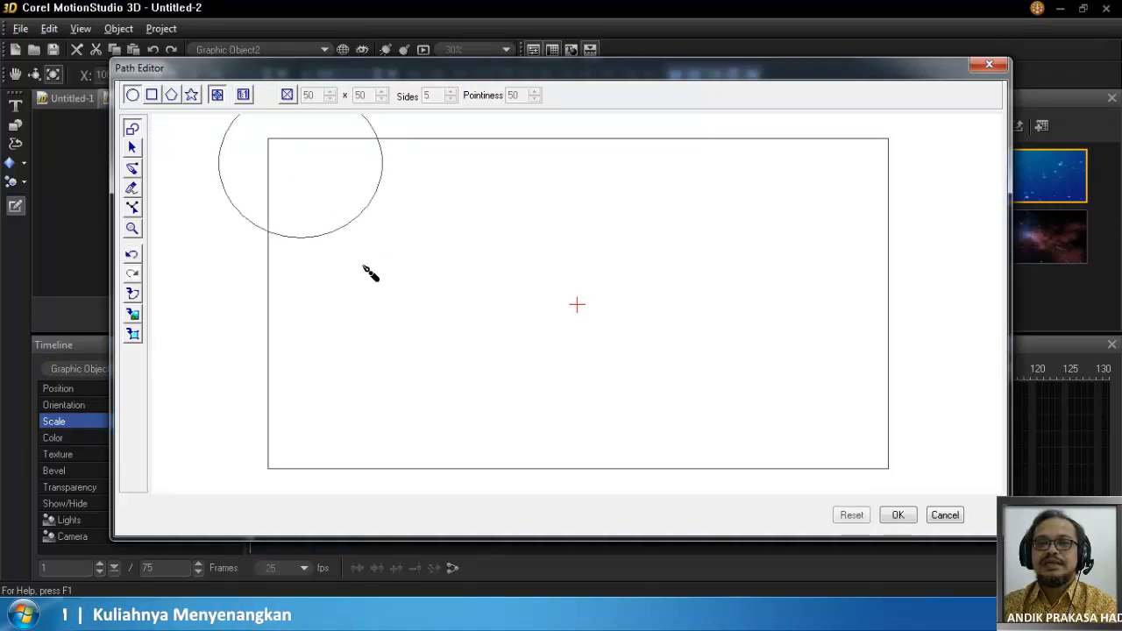
left_click(133, 148)
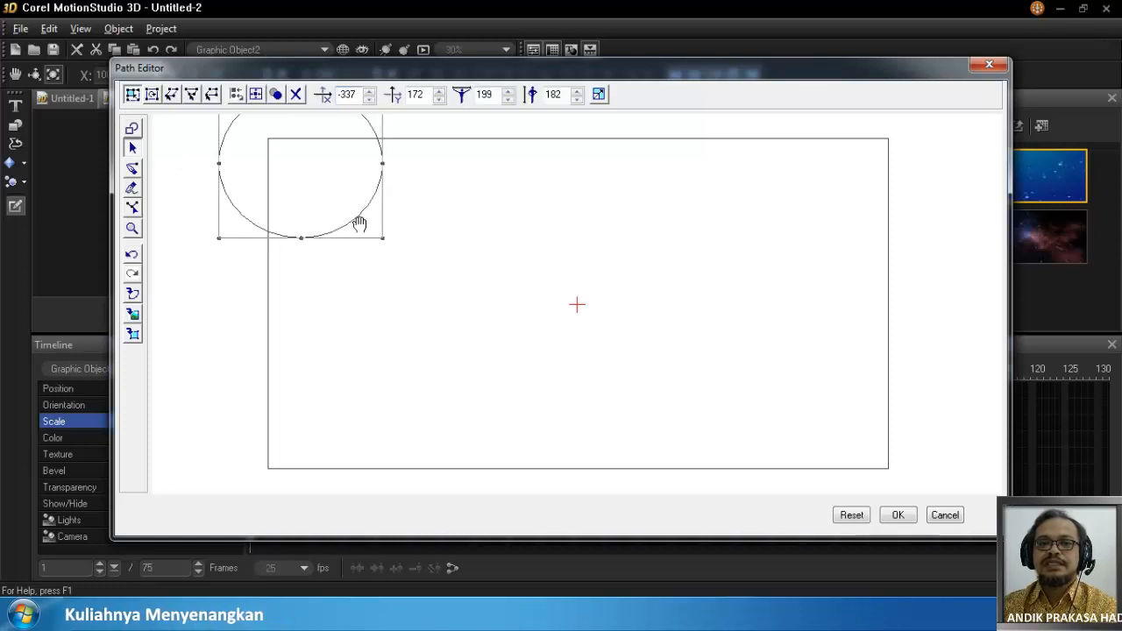
left_click_drag(358, 223, 427, 291)
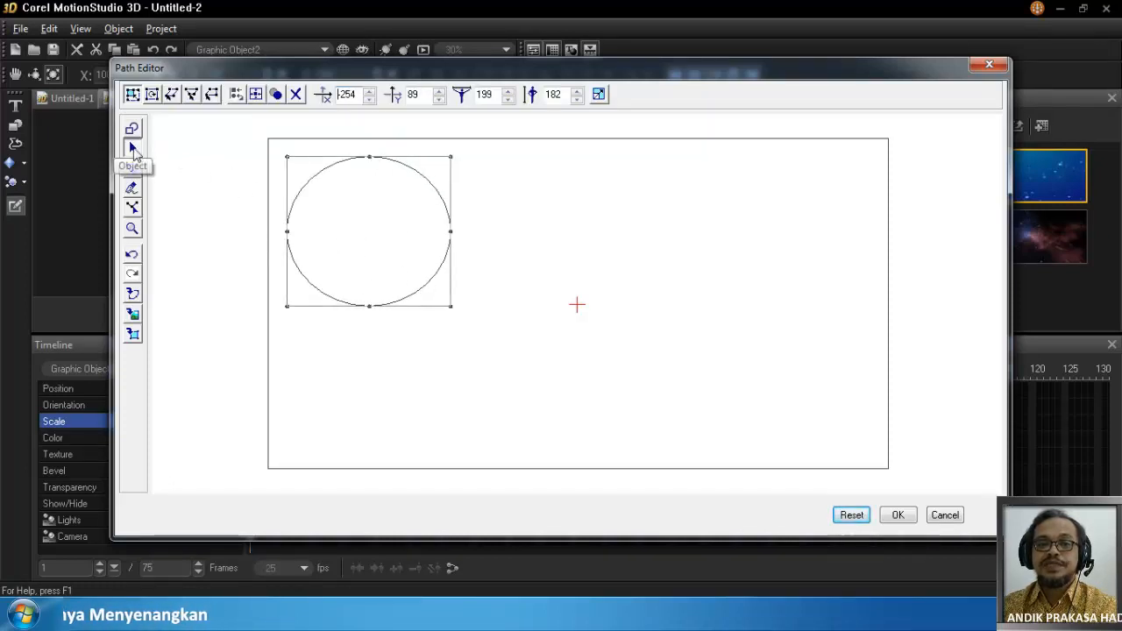
- Add five circles of different sizes inside the rectangle, and move the one about 125 by 126 clear of its neighbour to X -109, Y -120
left_click(131, 129)
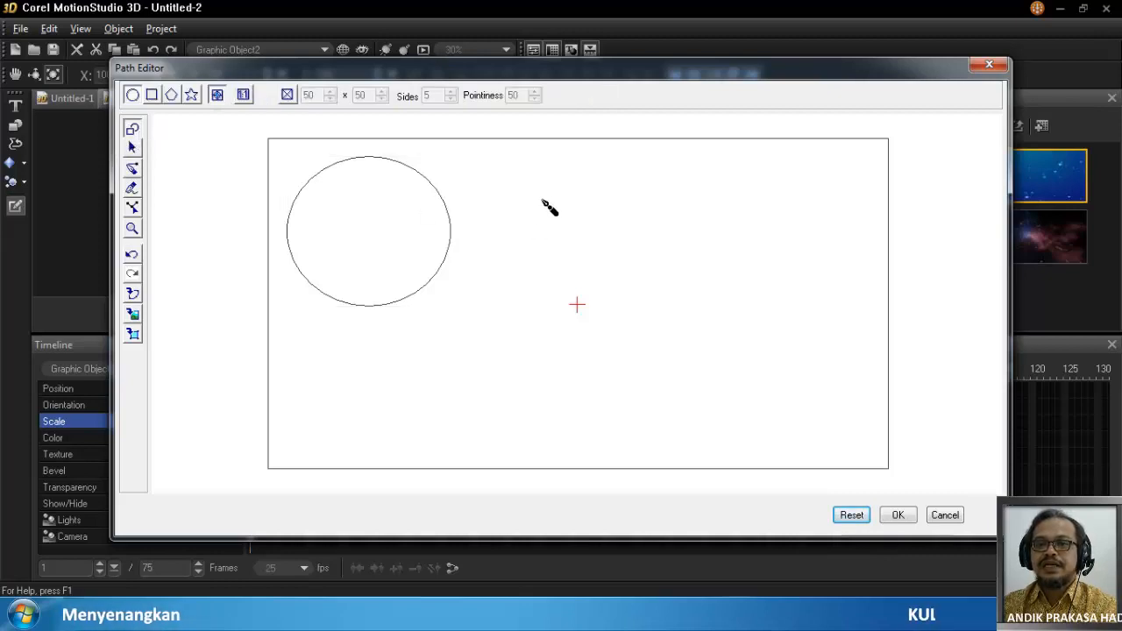
left_click_drag(542, 194, 595, 245)
left_click(134, 167)
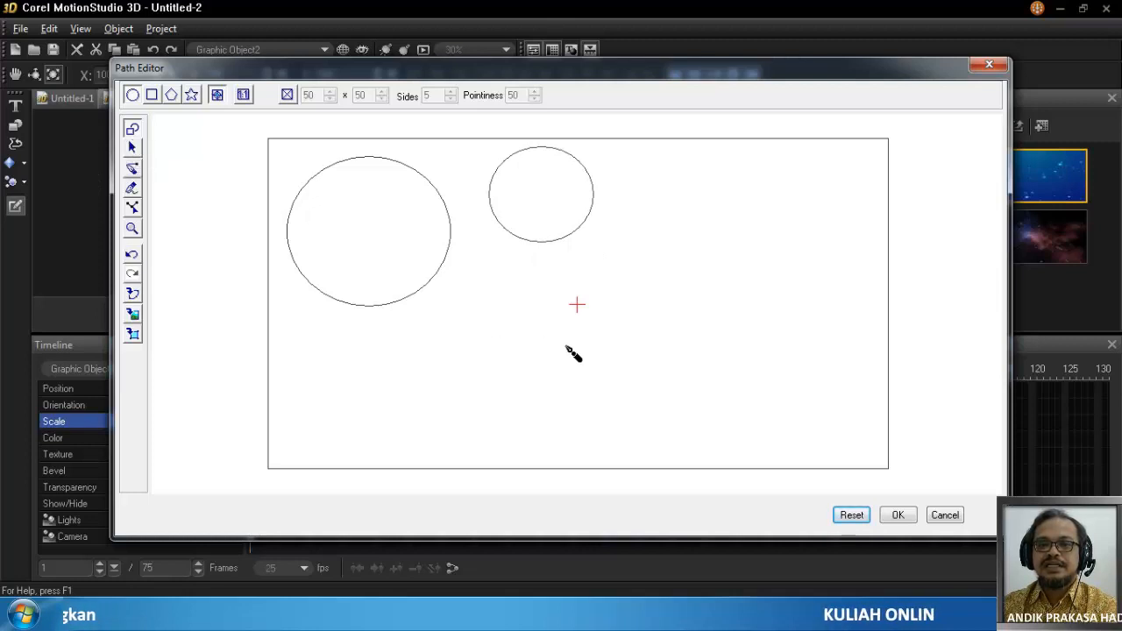
mouse_move(566, 347)
left_mouse_down()
mouse_move(587, 367)
mouse_move(561, 348)
left_mouse_up()
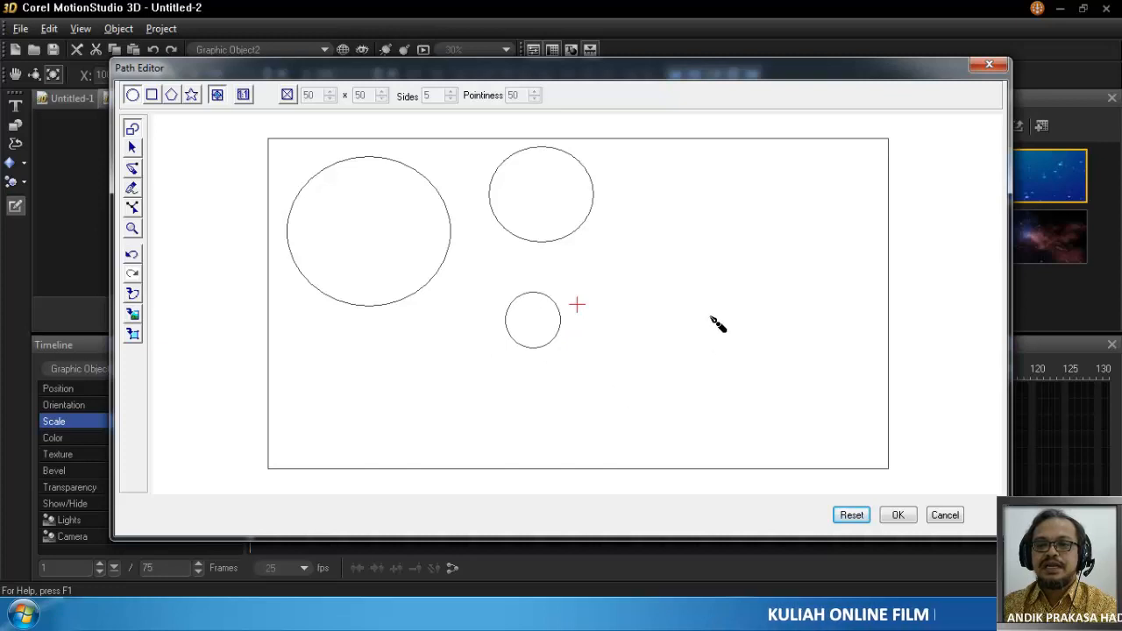
left_click_drag(820, 421, 833, 433)
left_click_drag(363, 392, 400, 430)
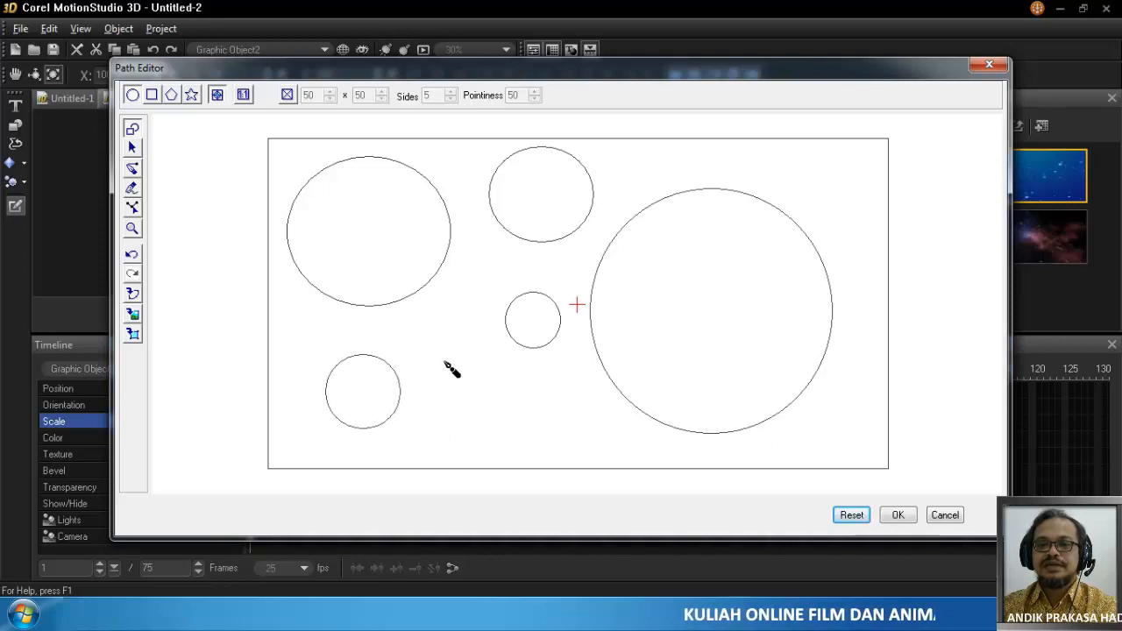
left_click_drag(436, 354, 487, 405)
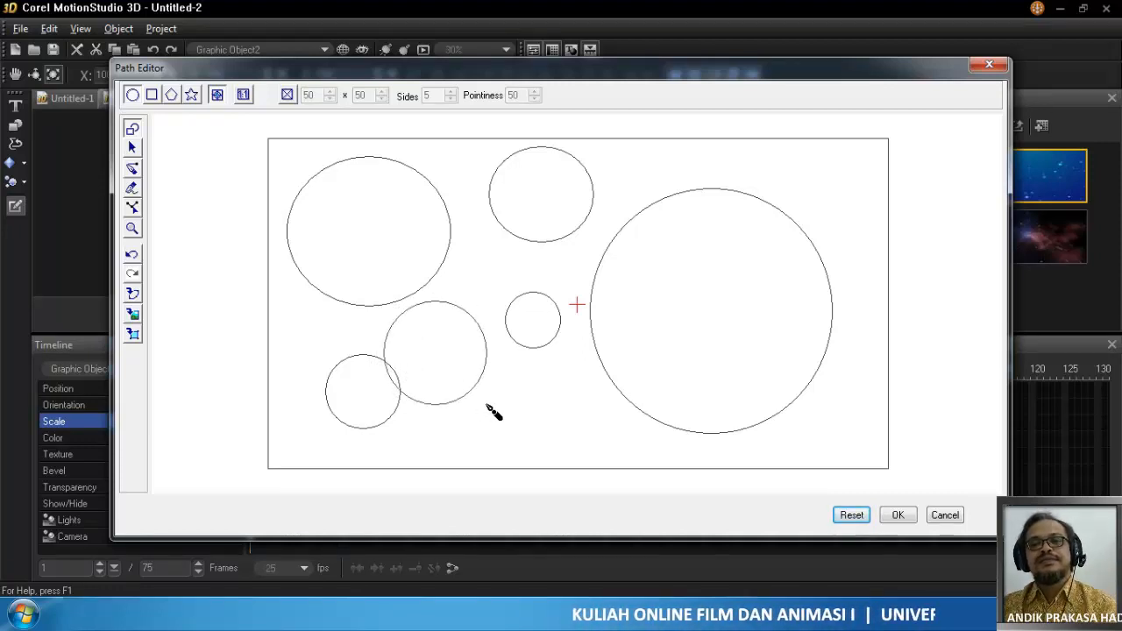
left_click(133, 147)
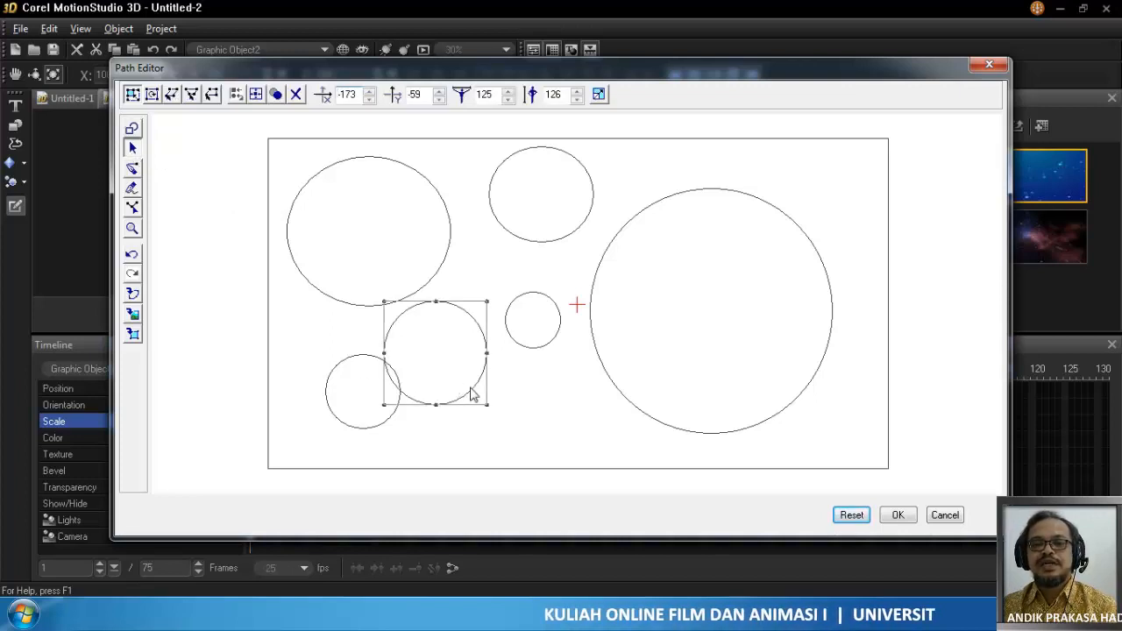
left_click_drag(470, 396, 524, 446)
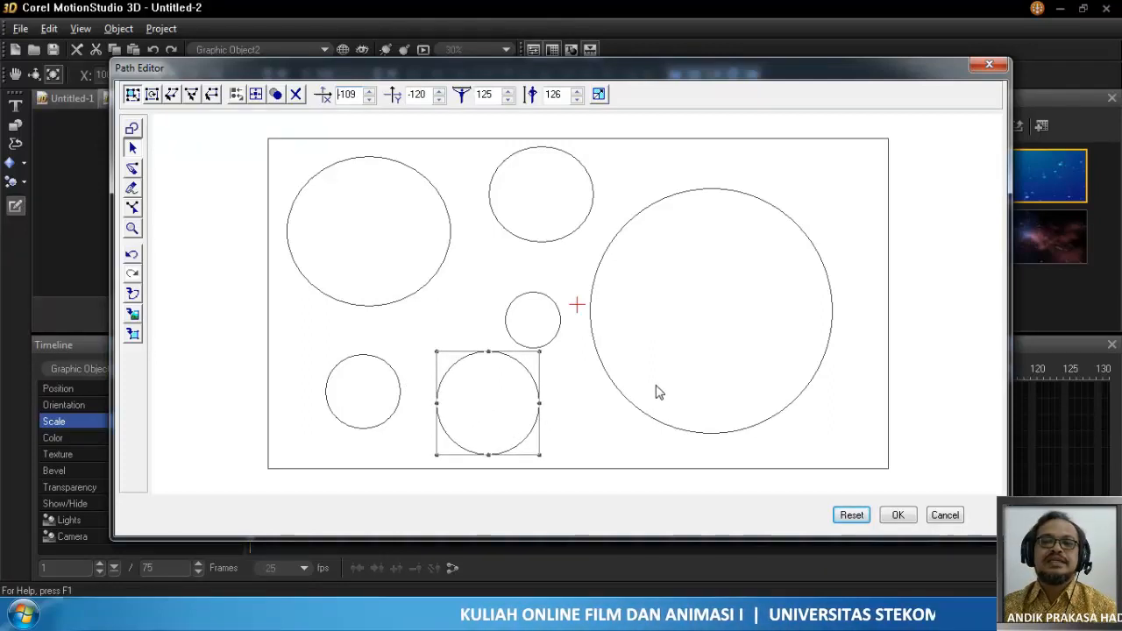
- Add an ellipse about 63 wide and 70 high inside the rectangle's upper-right corner and apply the path to the object
left_click(134, 129)
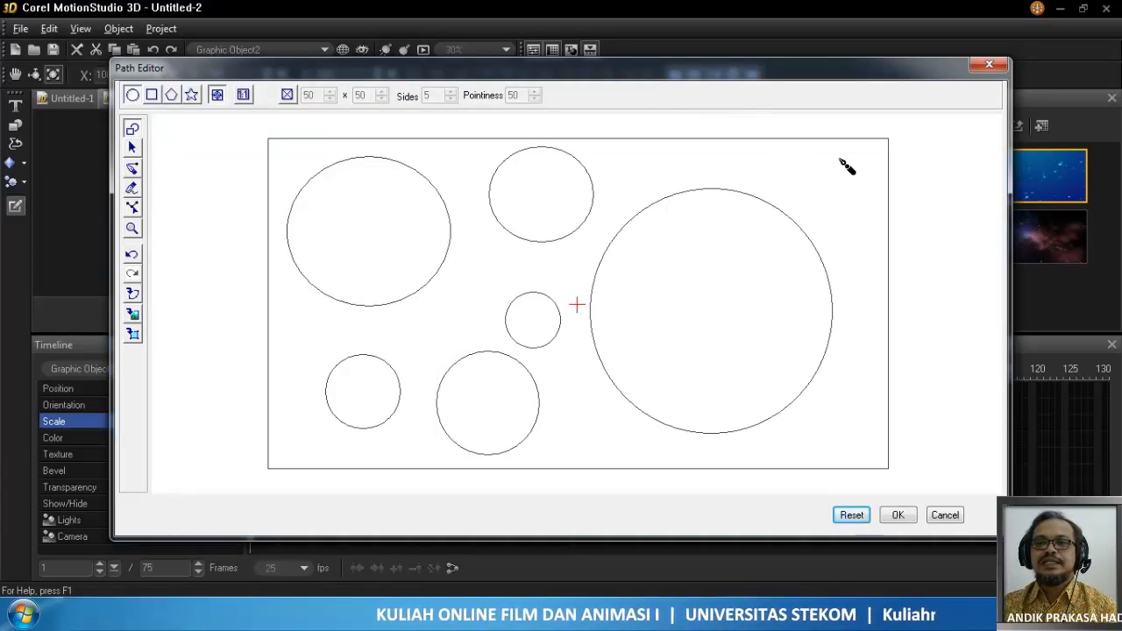
left_click_drag(848, 176, 877, 209)
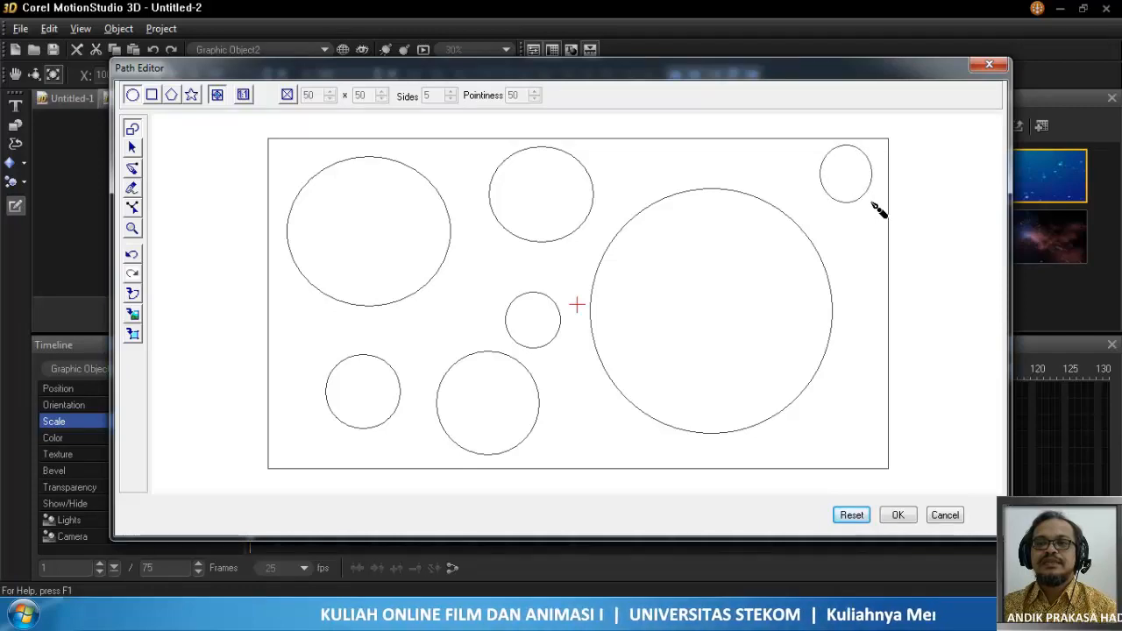
left_click(897, 515)
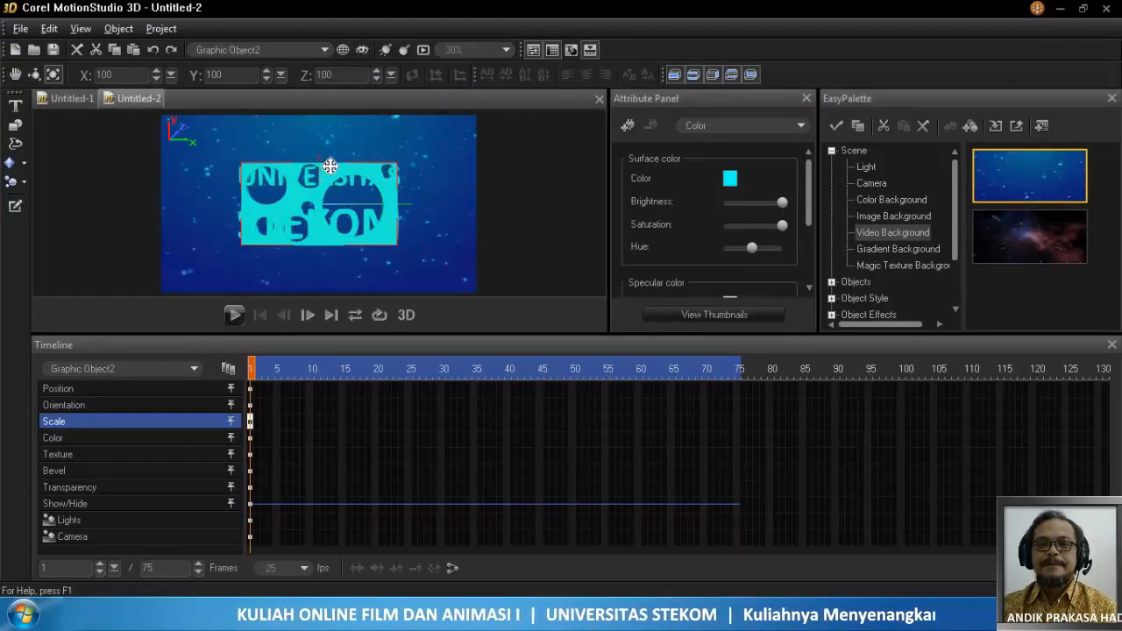
- Try moving the perforated rectangle object up and to the left in the scene, and undo the move
left_click(15, 73)
left_click_drag(337, 181, 312, 156)
key("ctrl+z")
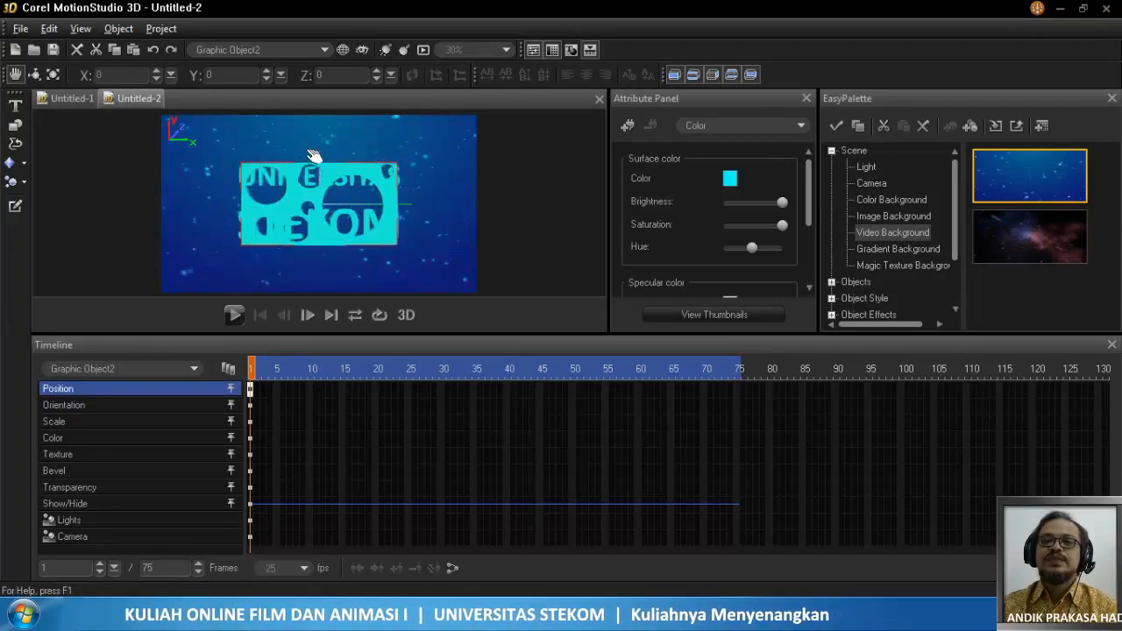
- Delete all the circles and ellipses from the object's path, keeping only the outer rectangle
left_click(17, 205)
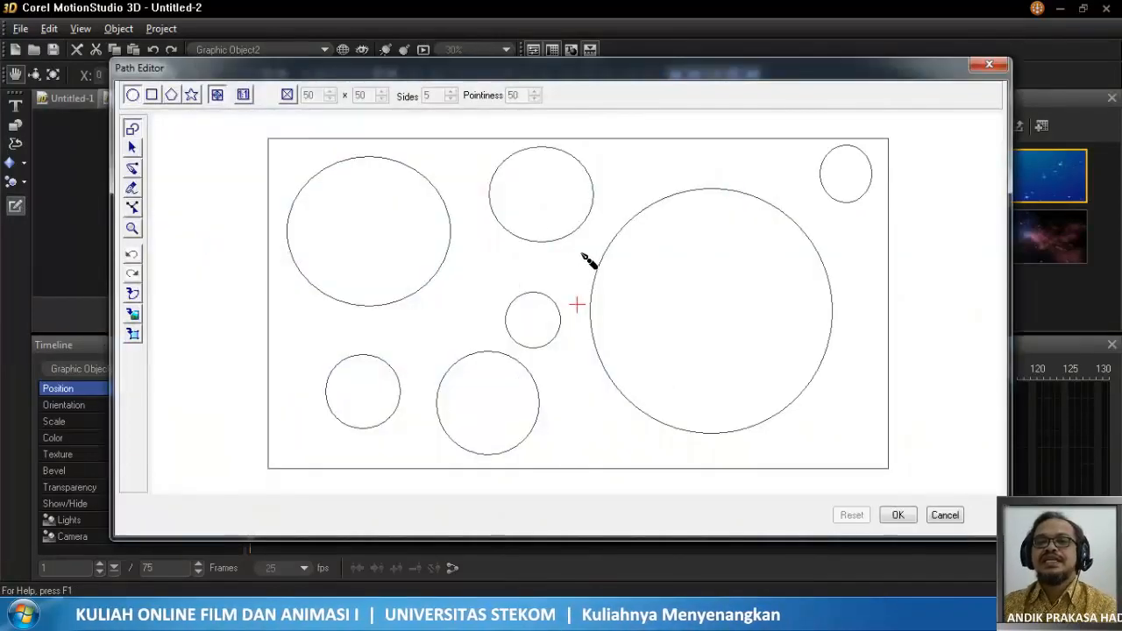
left_click(133, 147)
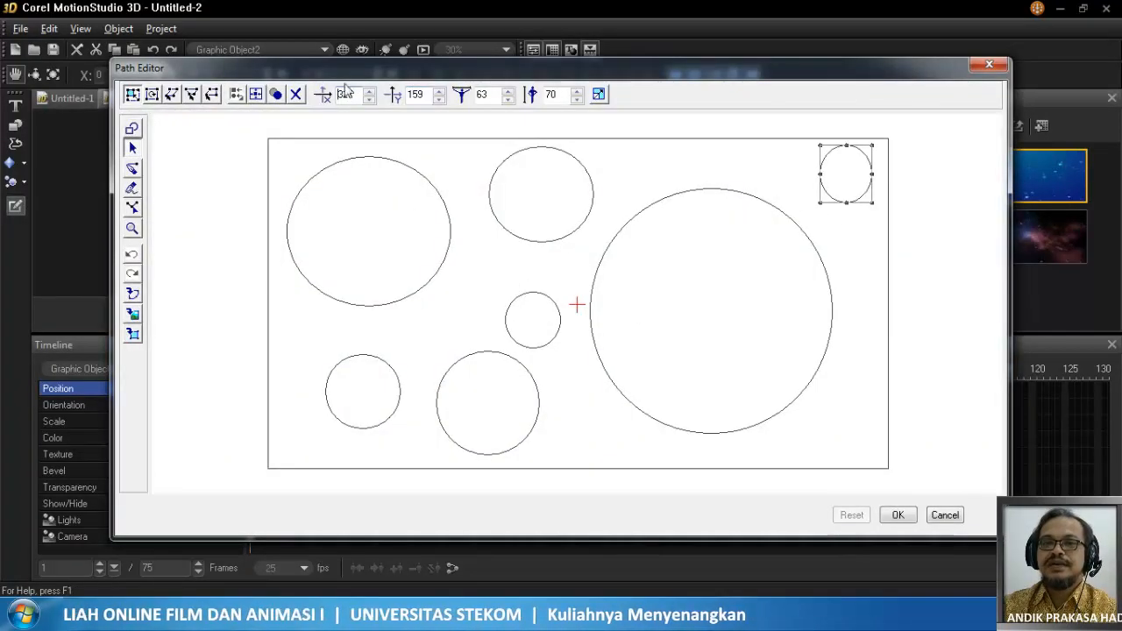
left_click(295, 94)
left_click(649, 239)
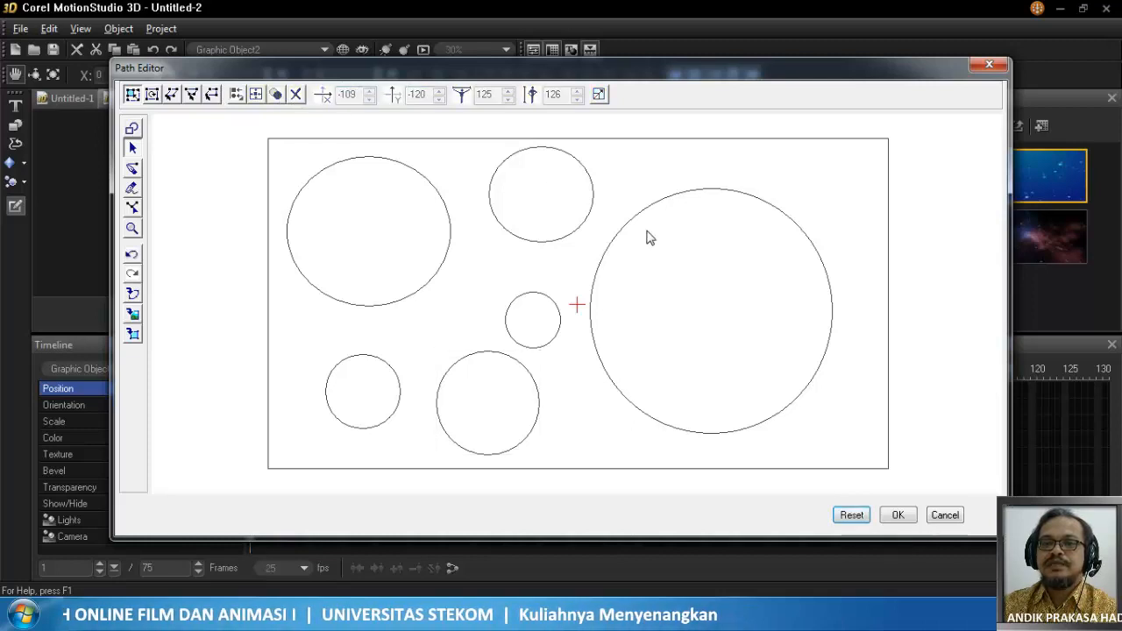
left_click(640, 220)
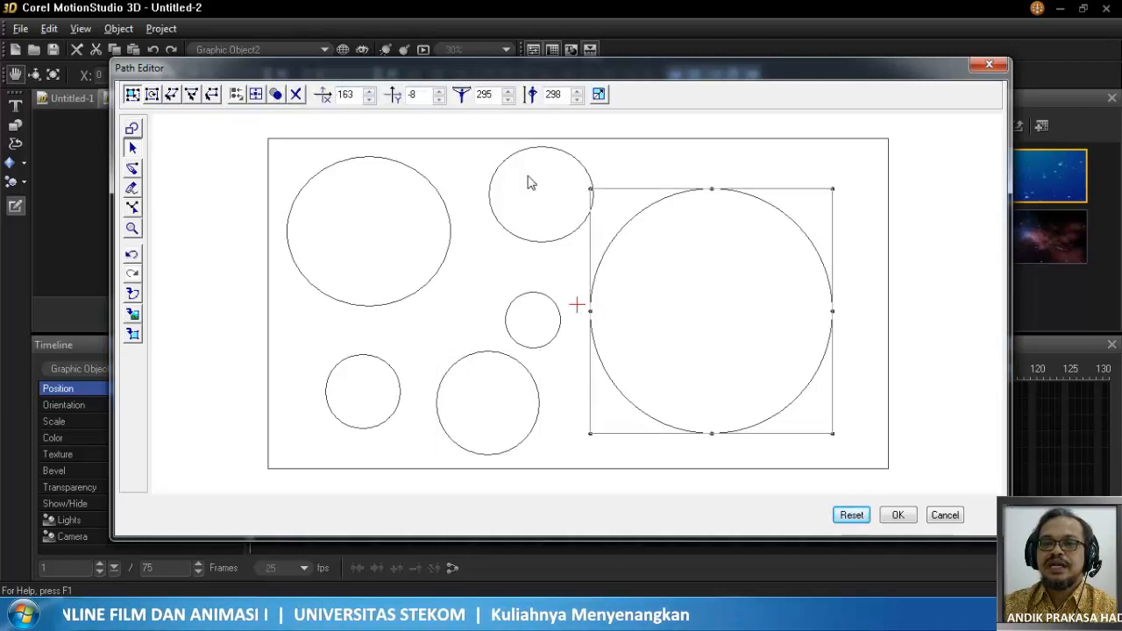
left_click(295, 95)
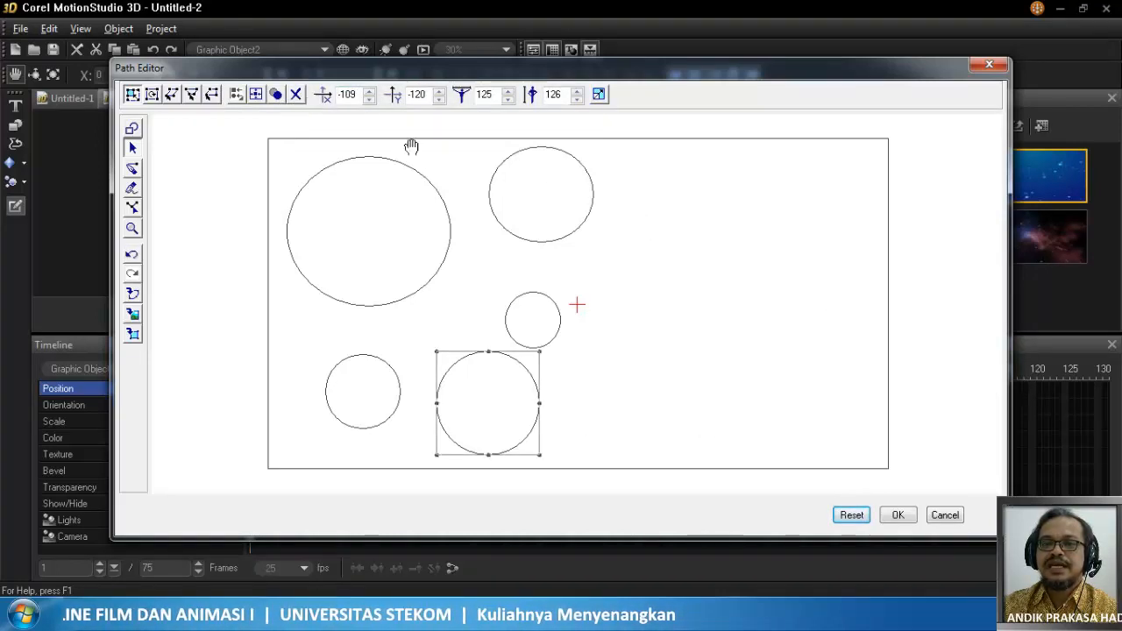
left_click(296, 95)
left_click(298, 95)
left_click(296, 94)
left_click(296, 95)
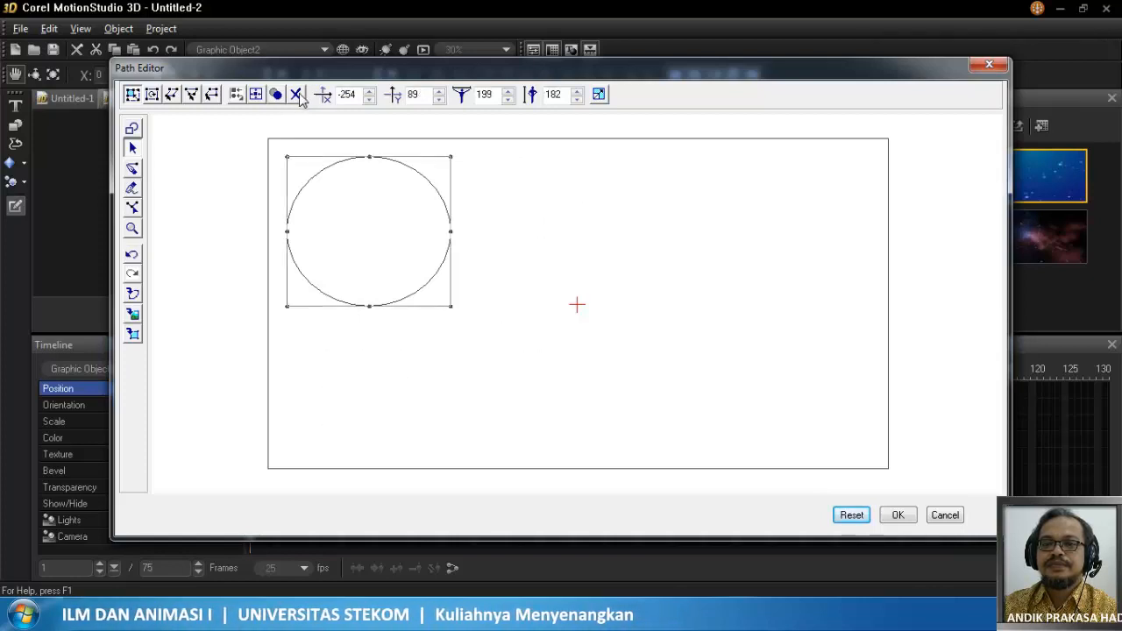
left_click(296, 94)
- Draw a second rectangle around the centre, slightly inside the outer rectangle, to form a frame
left_click(132, 129)
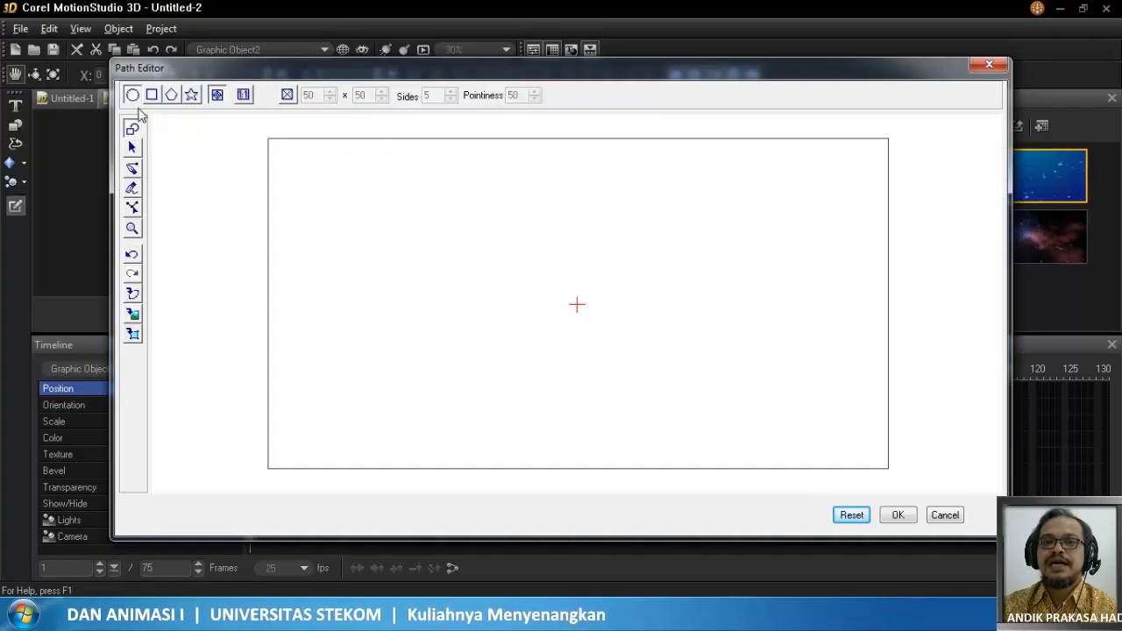
left_click(153, 98)
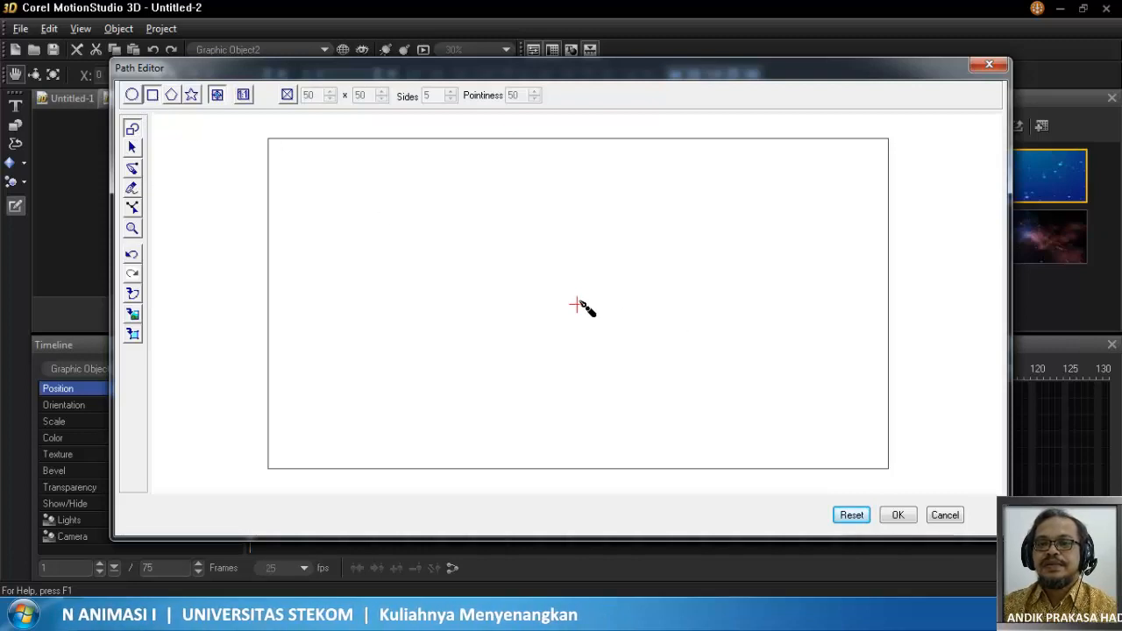
left_click_drag(727, 388, 859, 449)
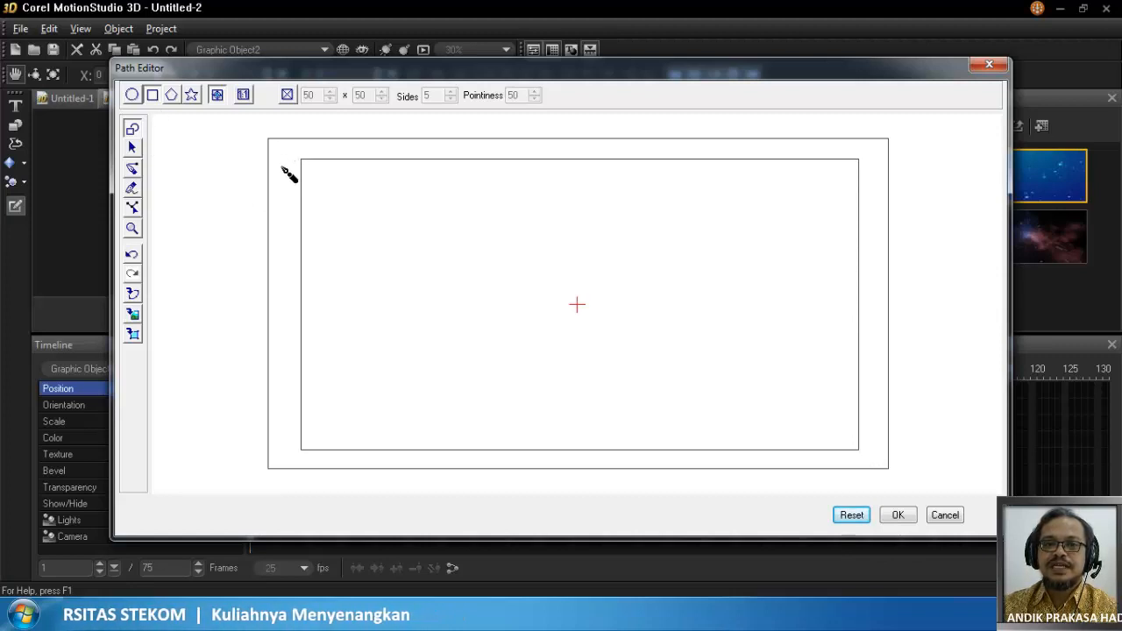
- Add a small rectangle about 129 by 90 and place it over the inner rectangle's upper-left corner at X -298, Y 146
left_click_drag(265, 118, 307, 184)
left_click_drag(220, 115, 331, 187)
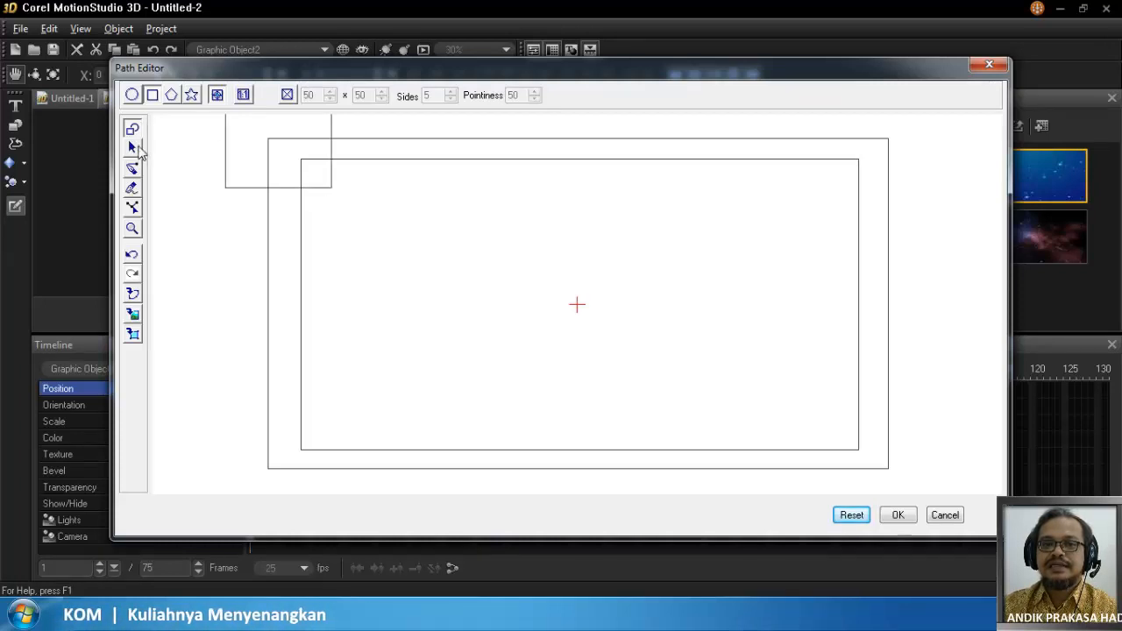
left_click(133, 148)
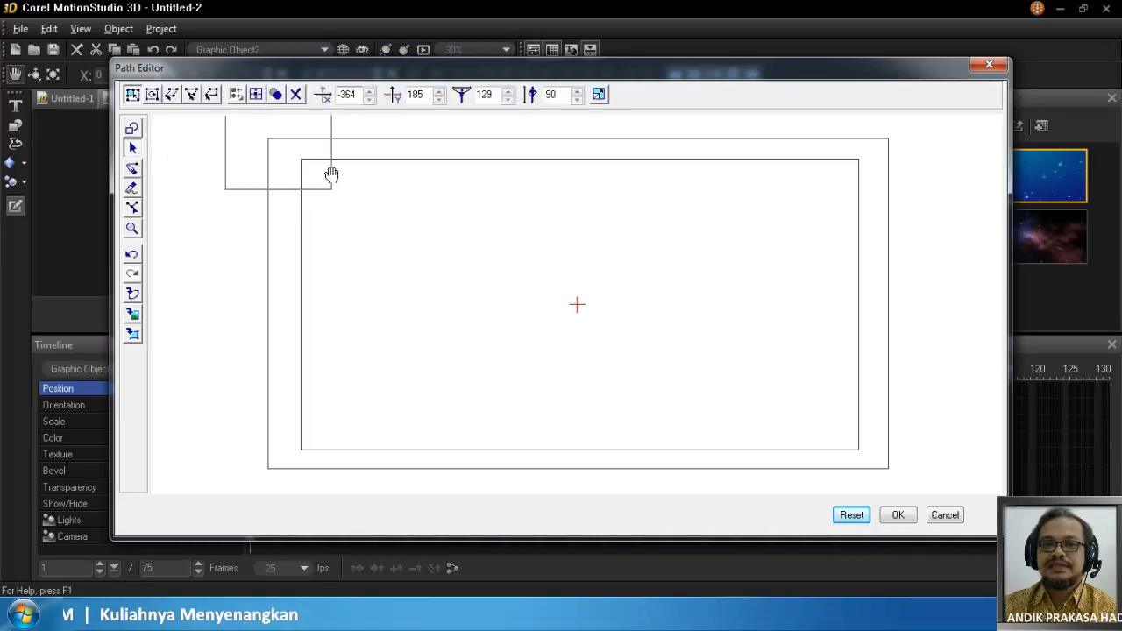
left_click_drag(330, 171, 386, 208)
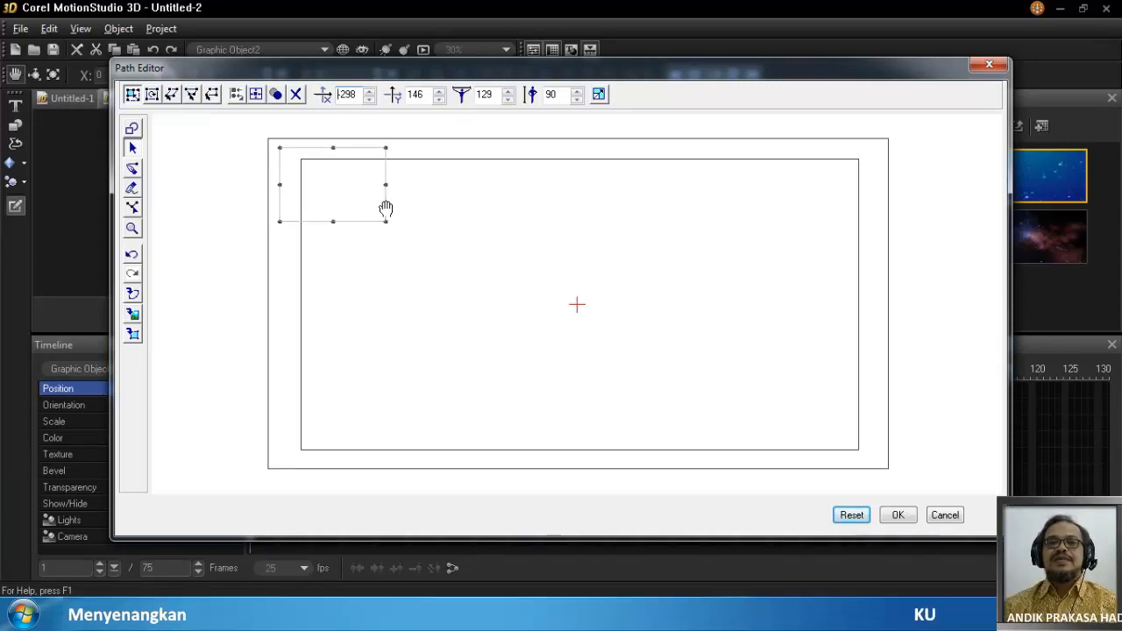
- Move the small rectangle to the frame's centre at X 6, Y -2, apply the path, and shift the object to X 20, Y 43
left_click(136, 150)
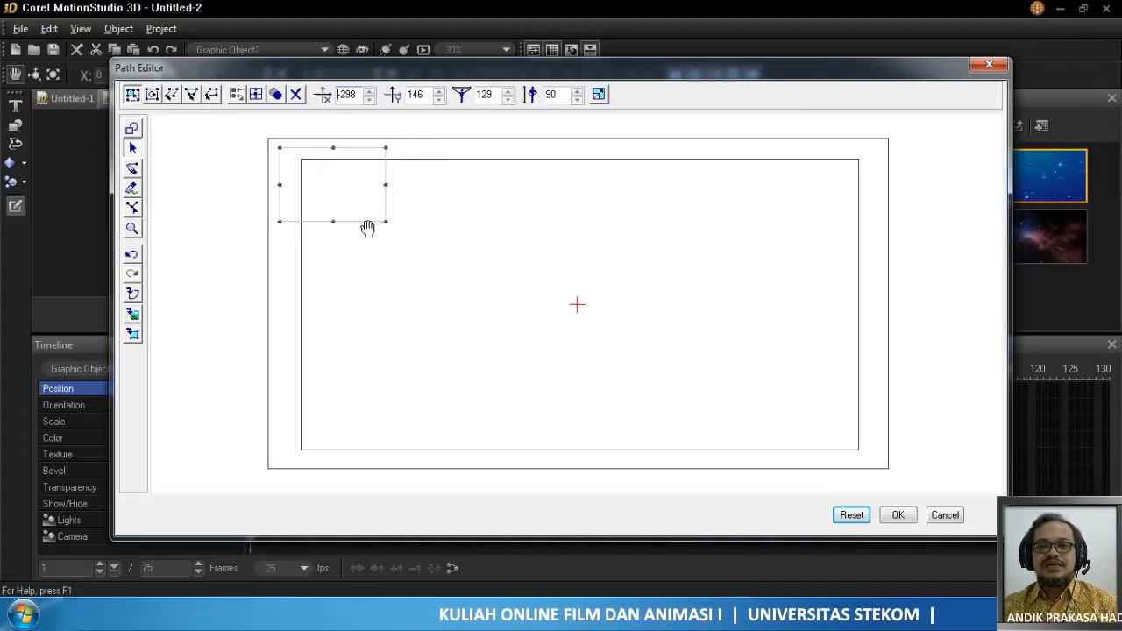
left_click_drag(355, 231, 611, 349)
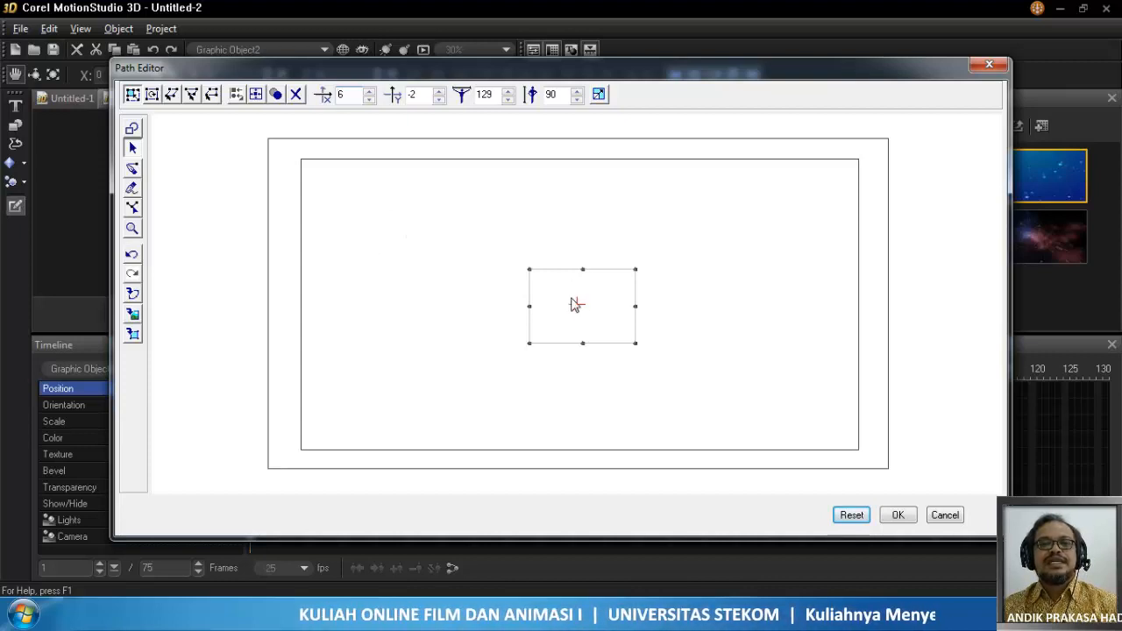
left_click(897, 514)
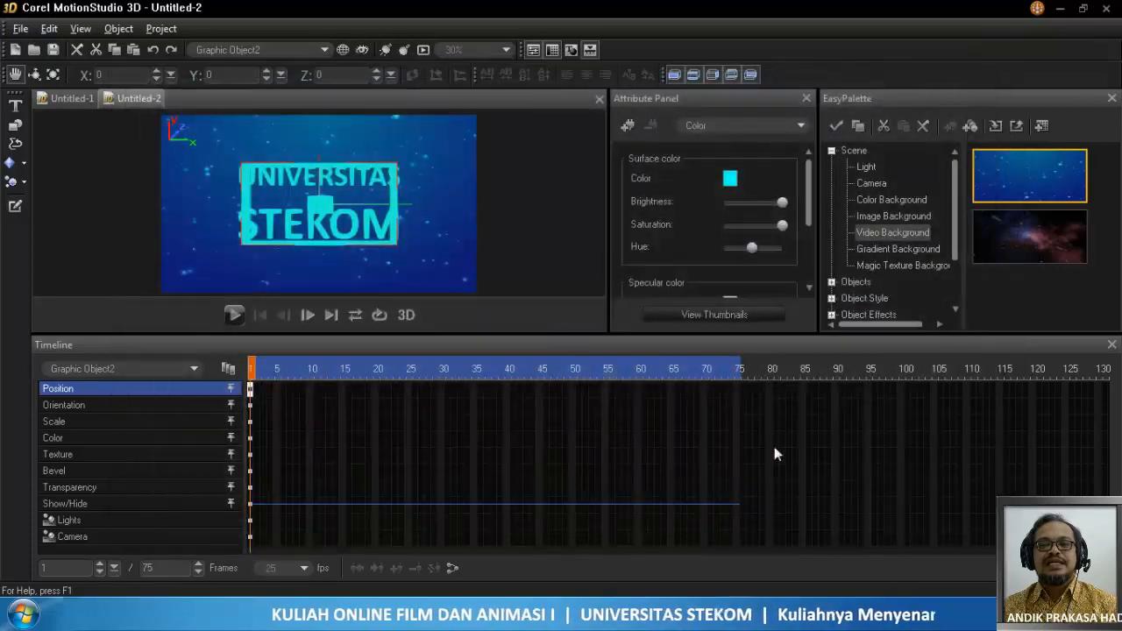
left_click_drag(326, 206, 339, 178)
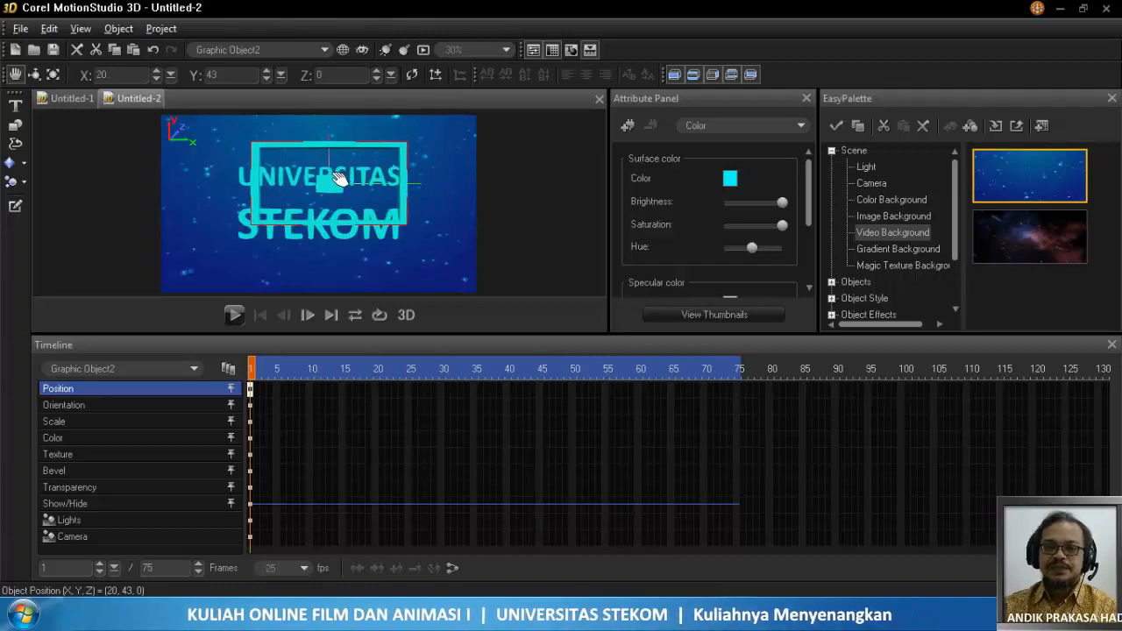
- Move the small rectangle back over the inner rectangle's upper-left corner, shrink it to about 77 by 60 at X -323, Y 159, and apply the path
left_click(15, 205)
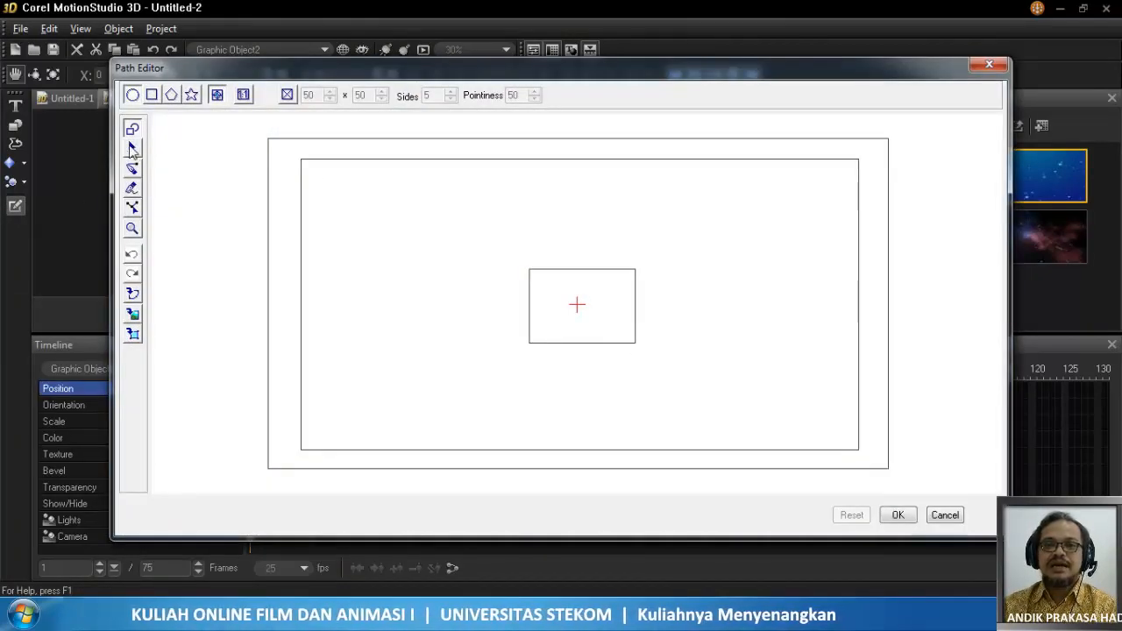
left_click(132, 149)
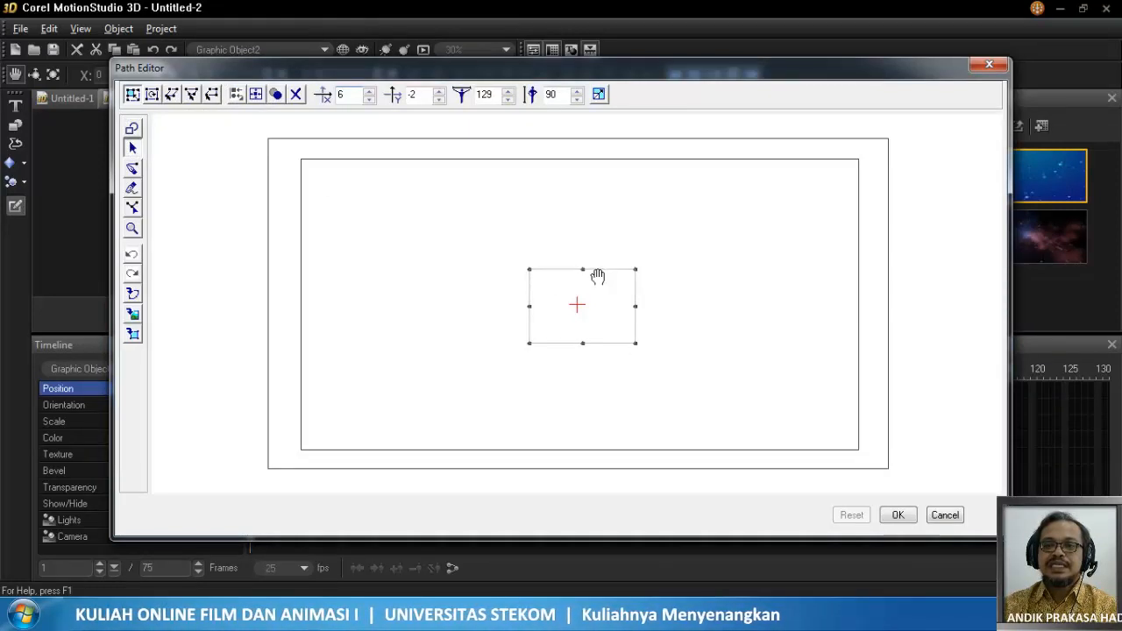
left_click_drag(596, 273, 349, 155)
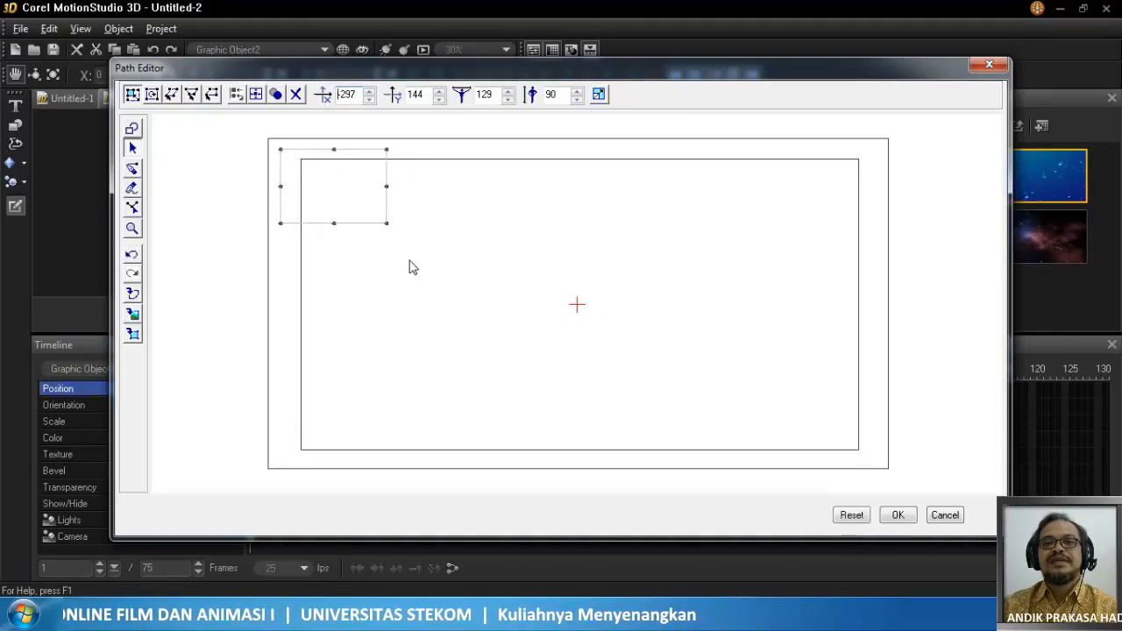
left_click_drag(384, 222, 343, 197)
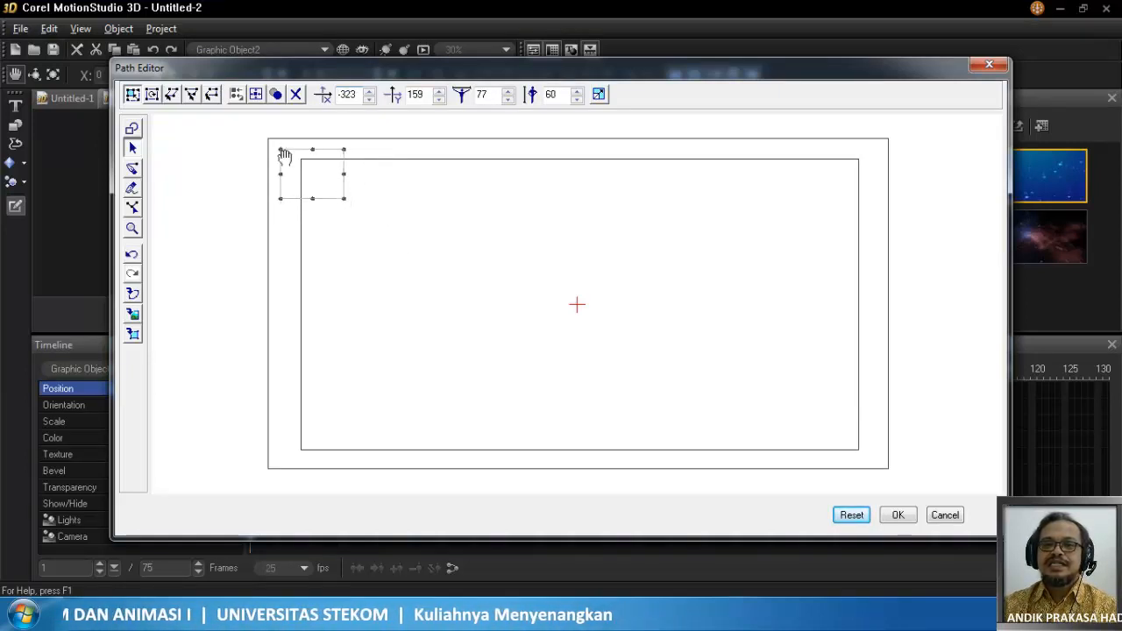
left_click(896, 517)
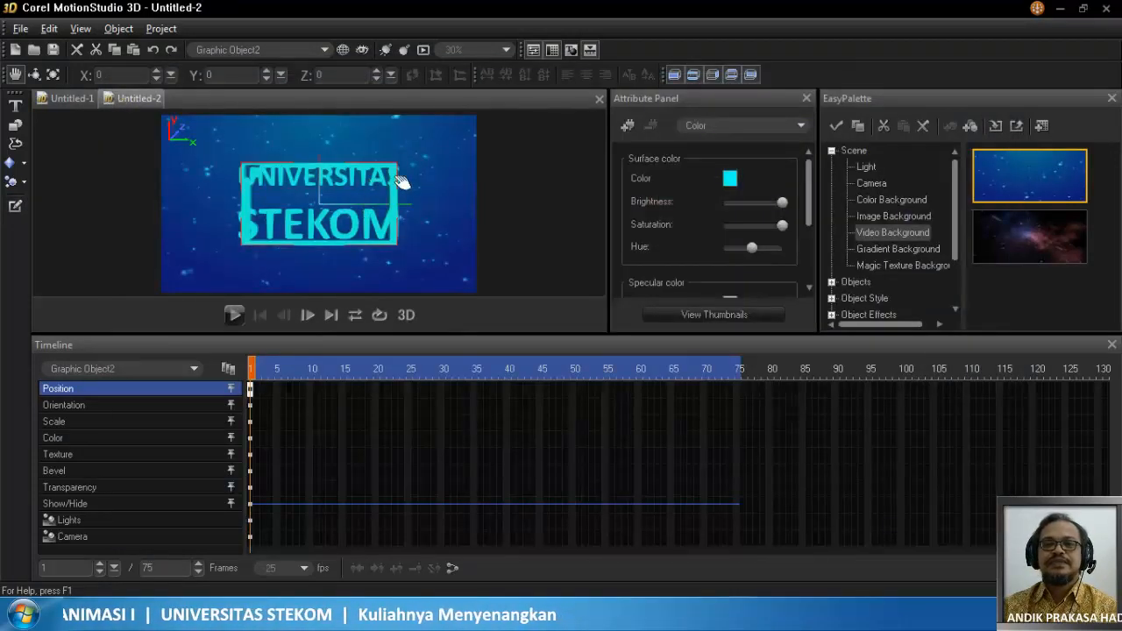
- Shift the frame object to X -105, Y -81, then move its path's small rectangle onto the left border at X -358, Y 22 and apply
left_click_drag(400, 219, 334, 266)
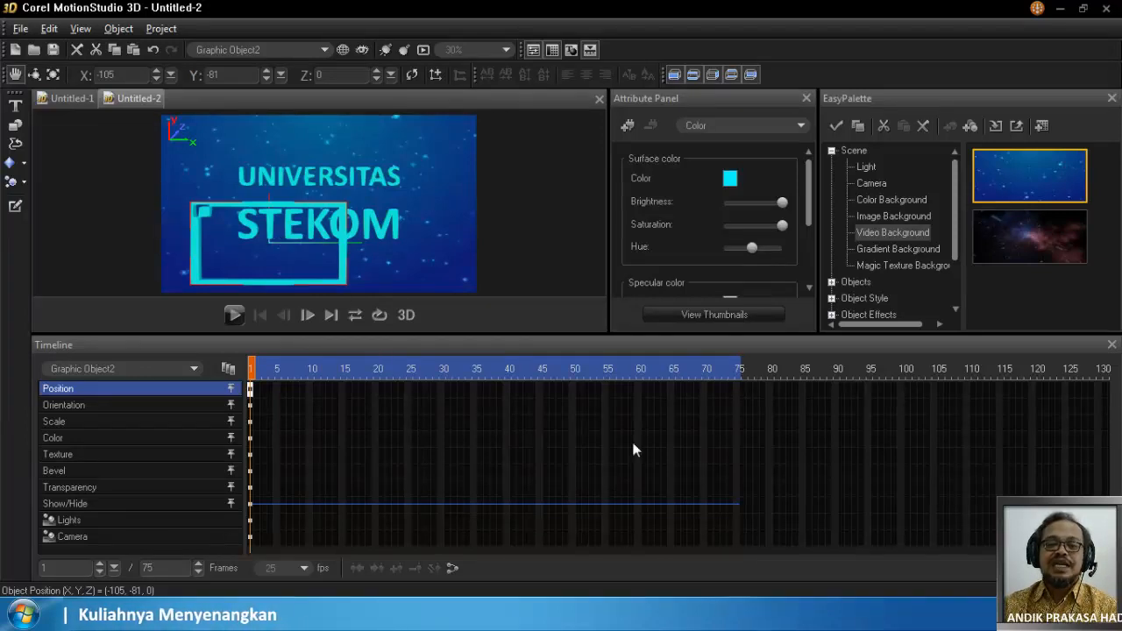
left_click(15, 206)
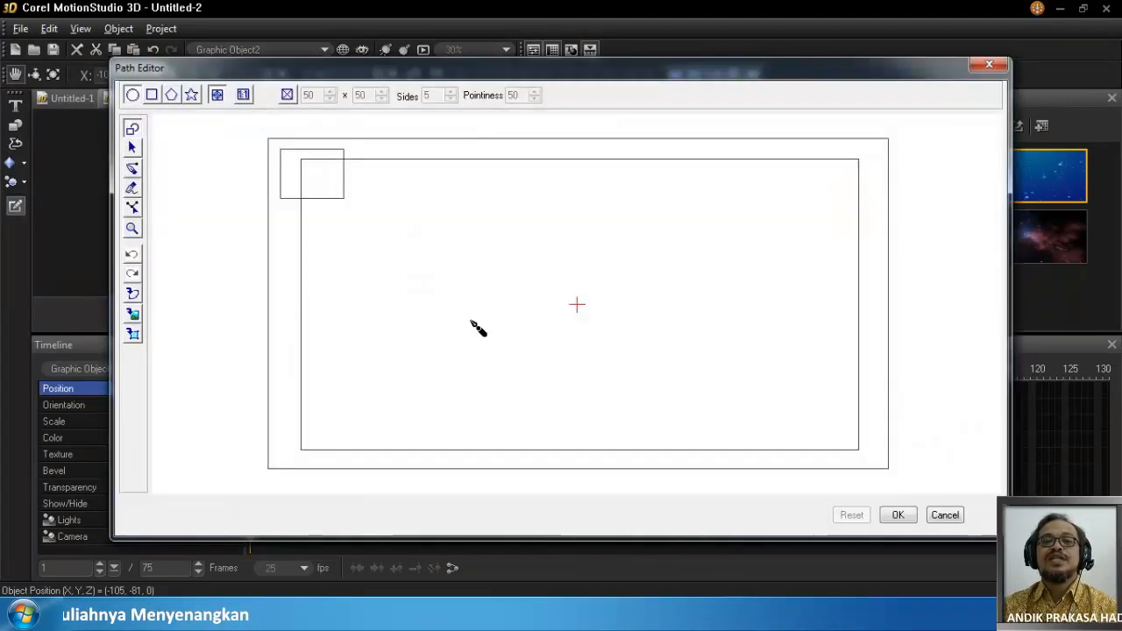
left_click(132, 147)
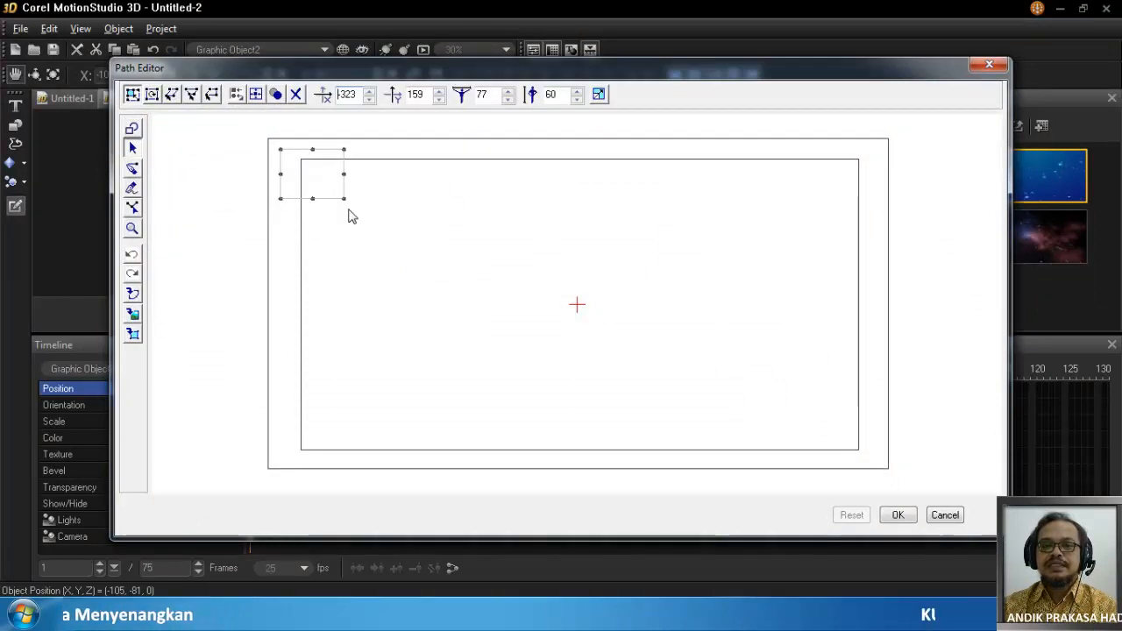
left_click_drag(321, 201, 329, 256)
left_click(334, 292)
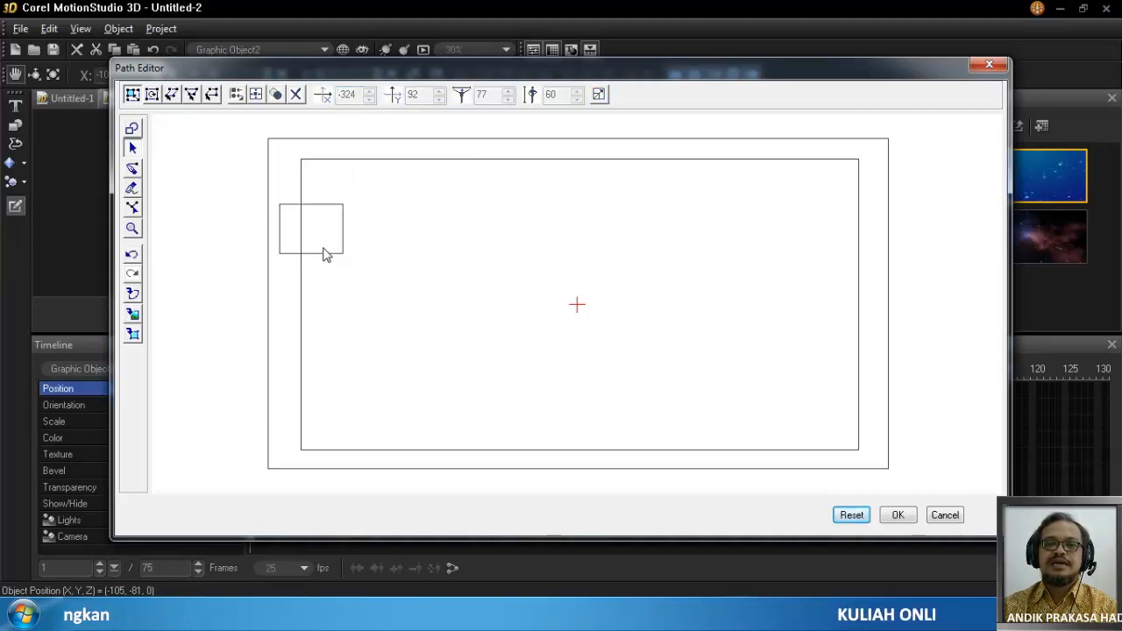
left_click(323, 256)
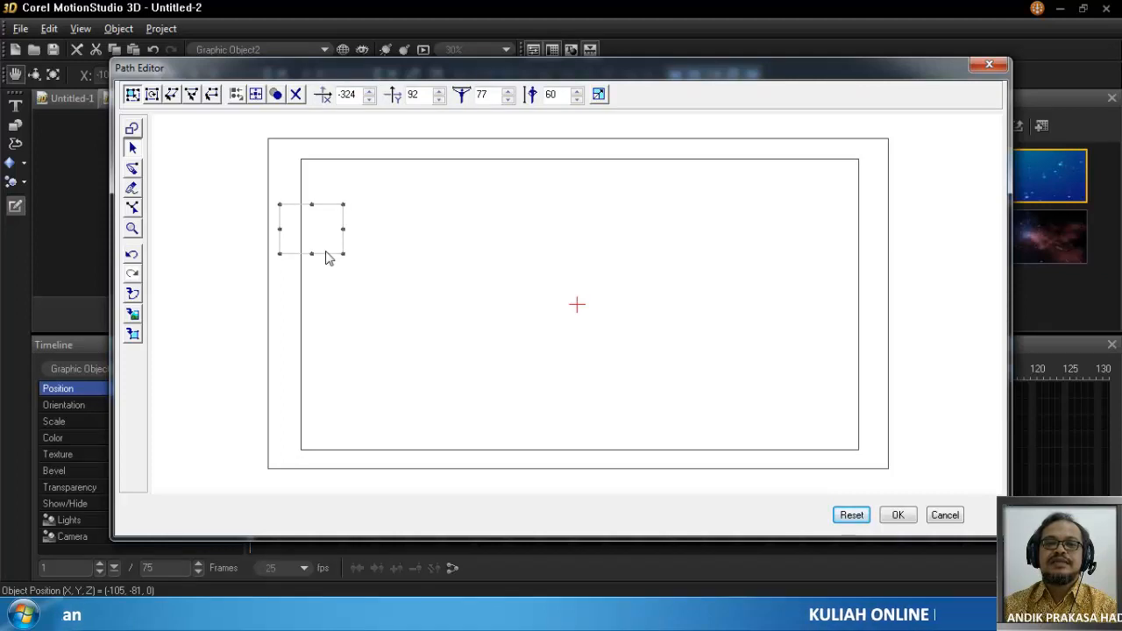
left_click(324, 262)
left_click(323, 256)
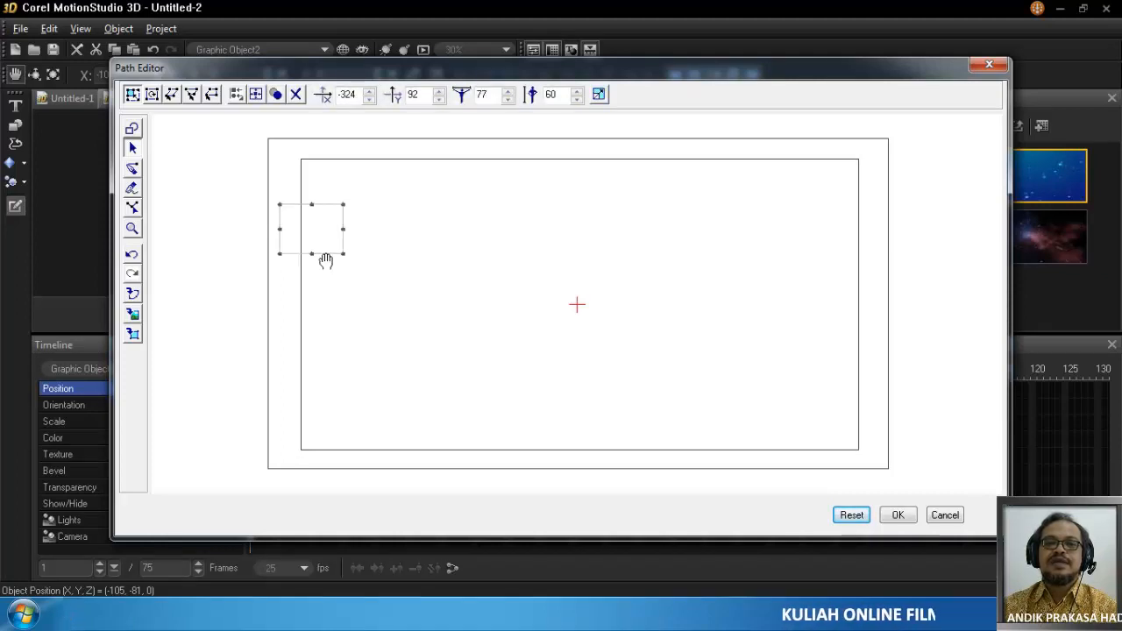
left_click_drag(324, 258, 298, 318)
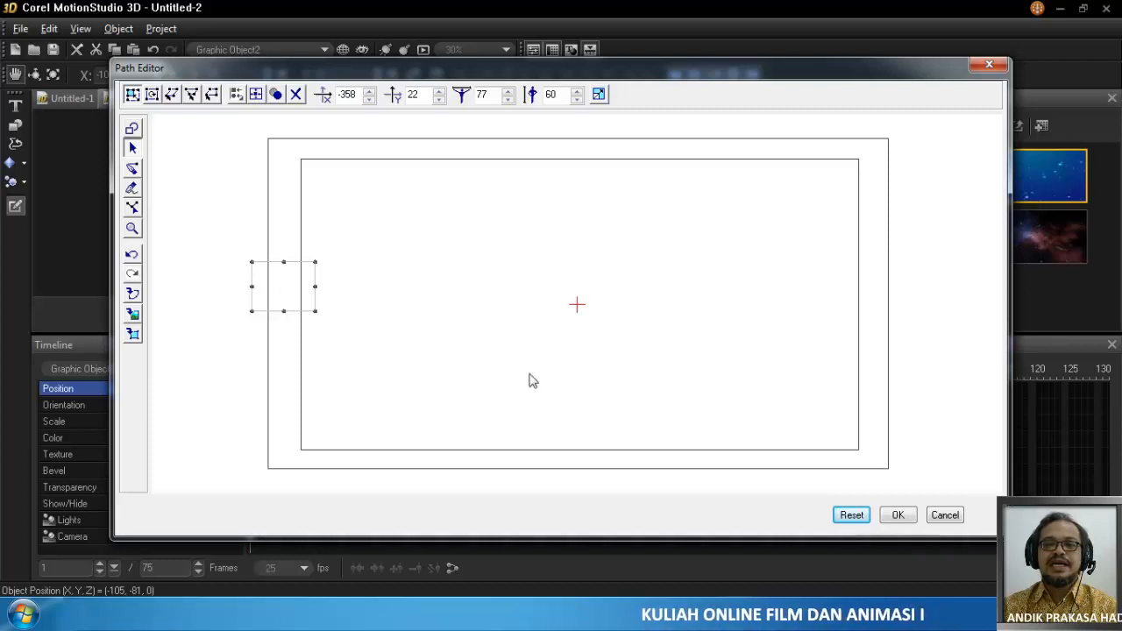
left_click(897, 515)
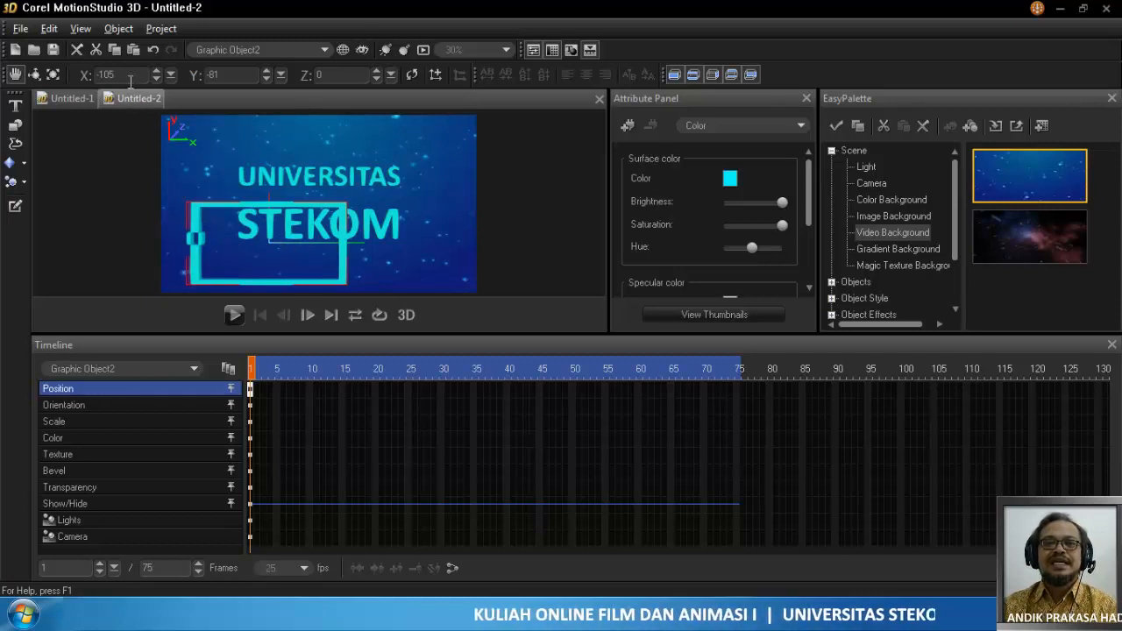
- Delete the small rectangle on the left border from the frame's path and apply the path
left_click(15, 206)
left_click(132, 148)
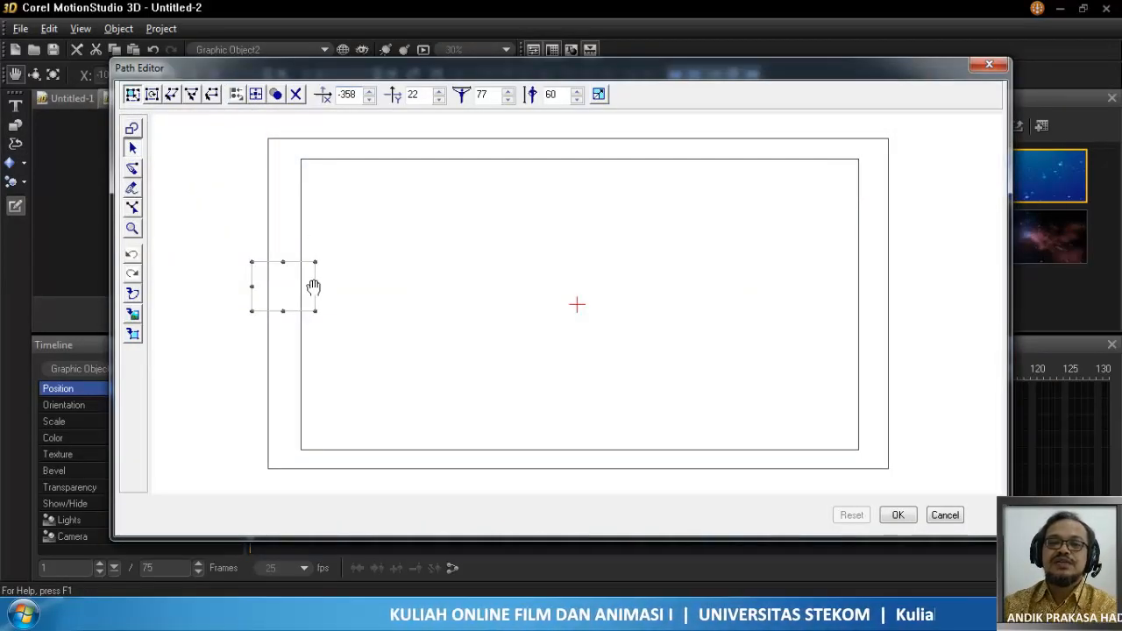
left_click(295, 97)
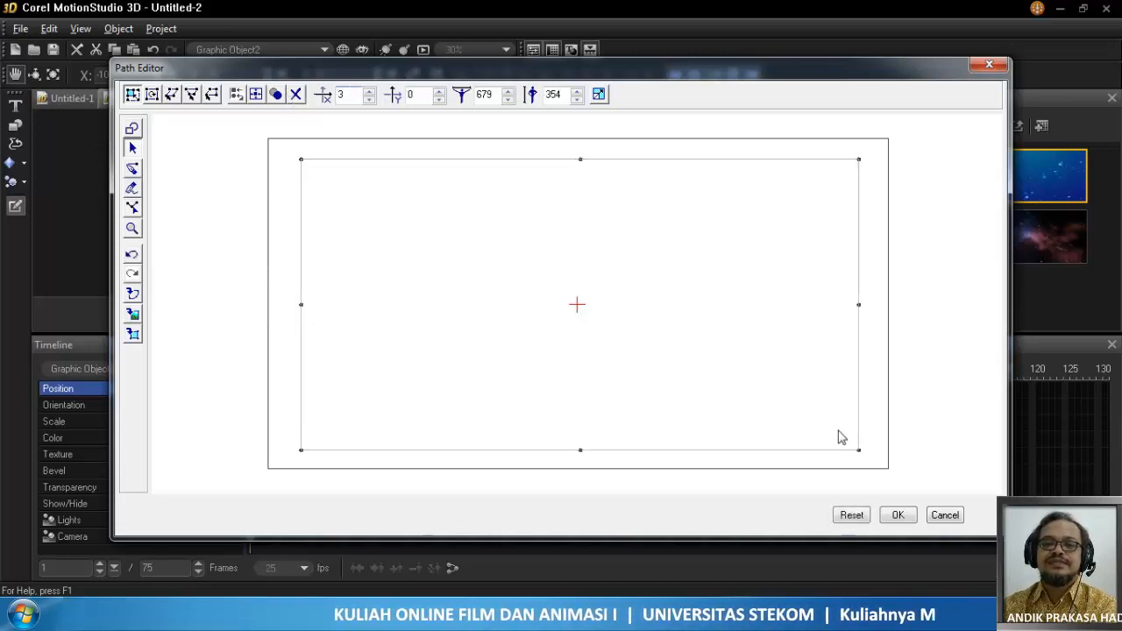
left_click(897, 515)
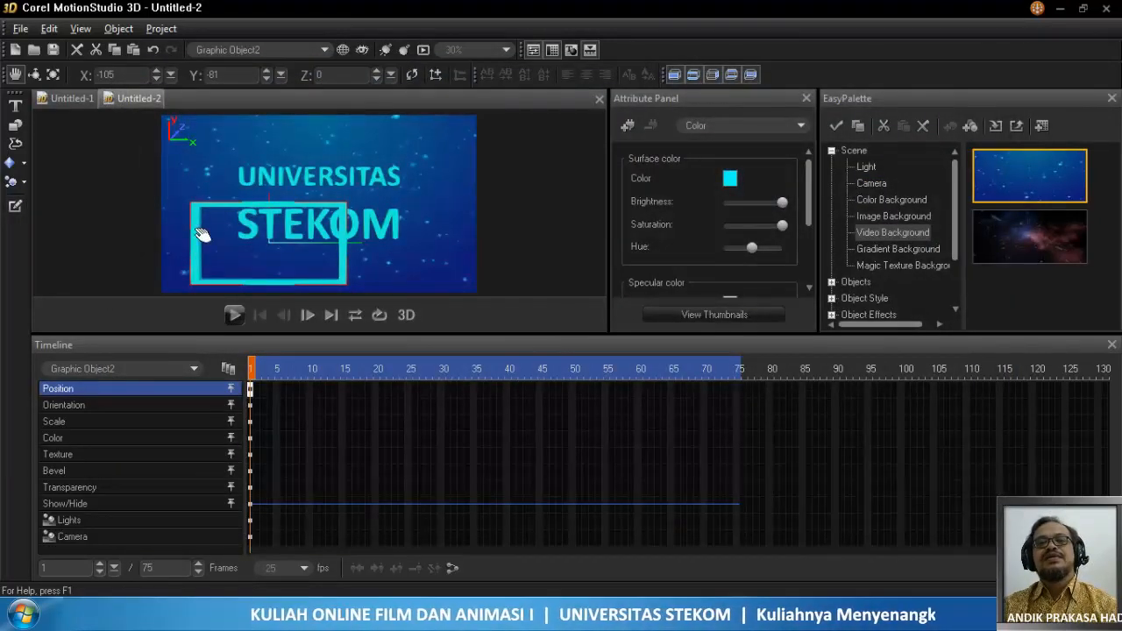
- Set the frame's position to X 0, Y 0 and enlarge it around the text to a scale of about X 140, Y 151
left_click_drag(109, 75, 86, 80)
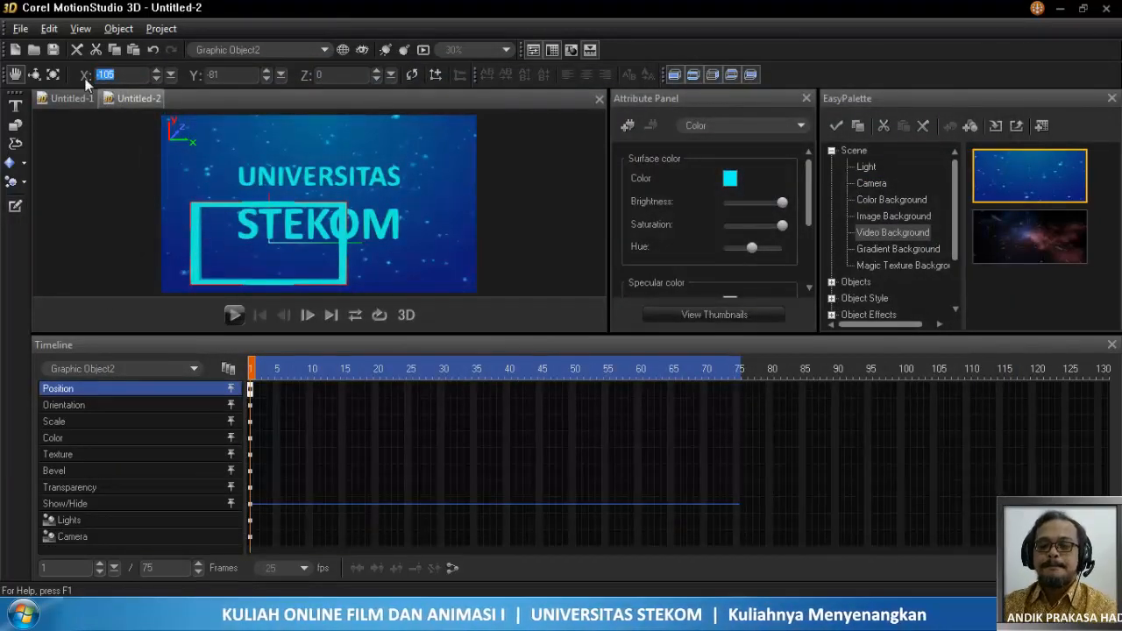
left_click_drag(225, 77, 208, 76)
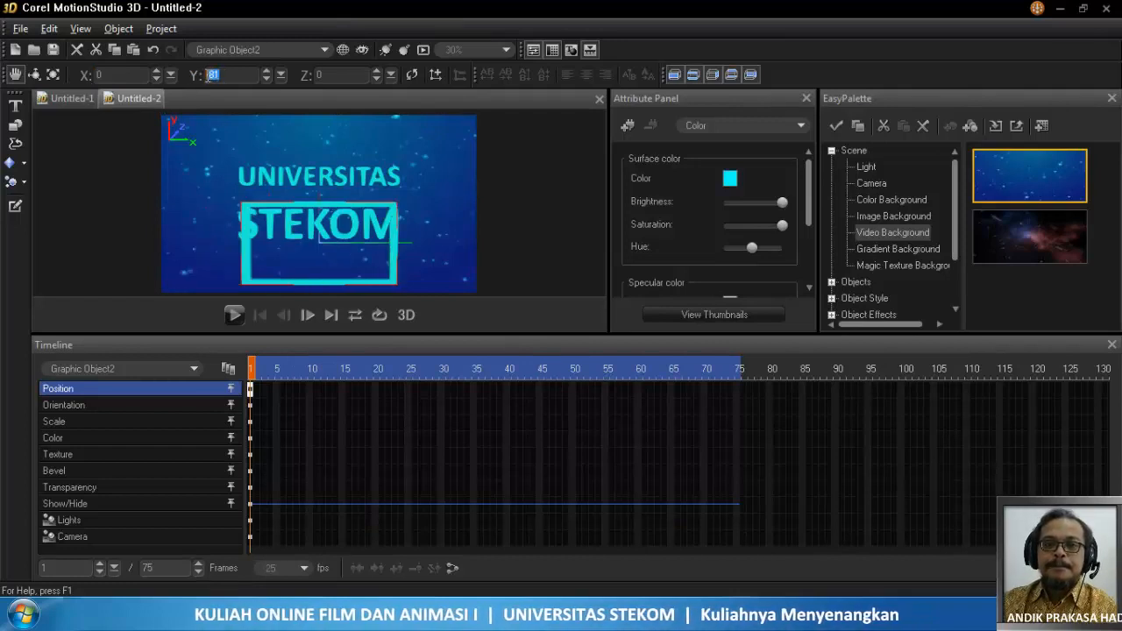
left_click(334, 77)
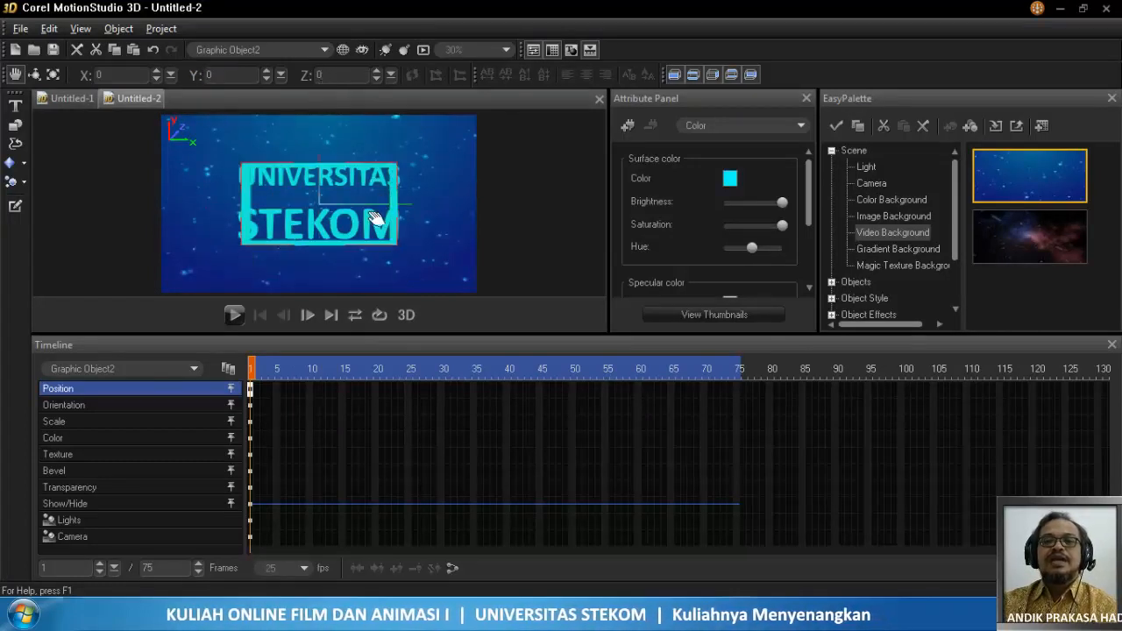
left_click(52, 74)
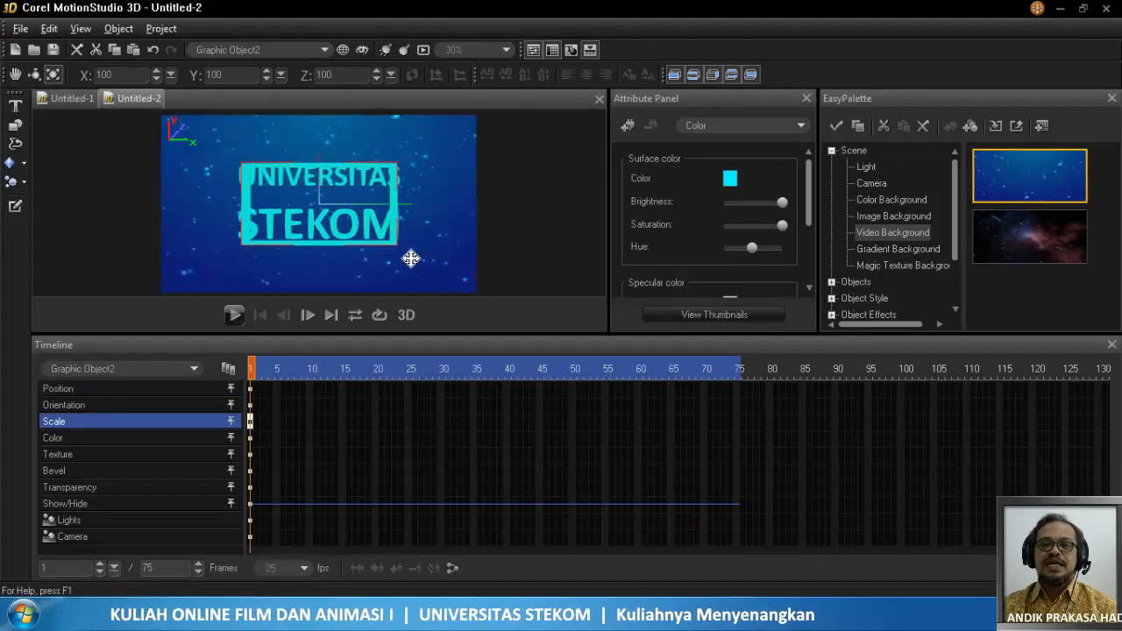
left_click_drag(411, 258, 510, 384)
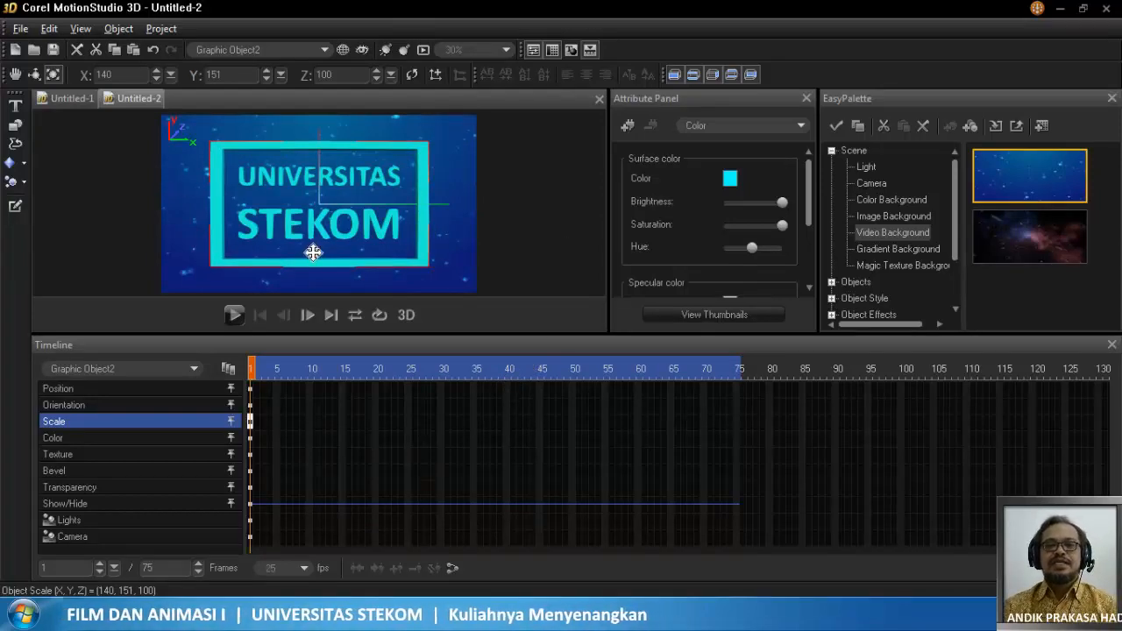
- Reopen the frame's path to examine its inner rectangle, and return to the scene
left_click(15, 207)
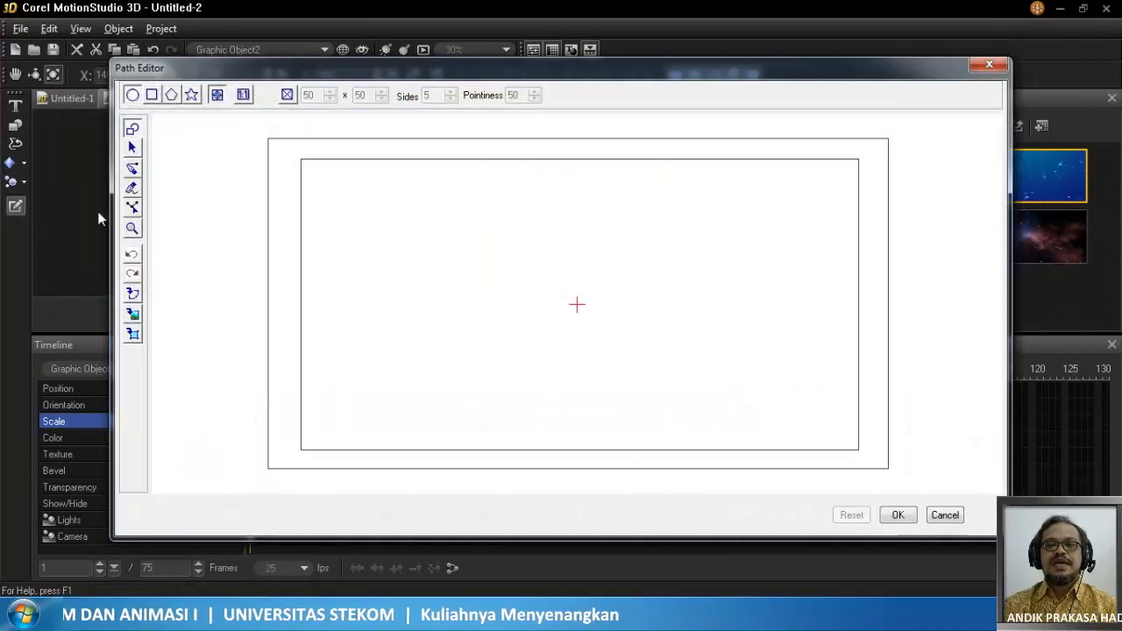
left_click(133, 149)
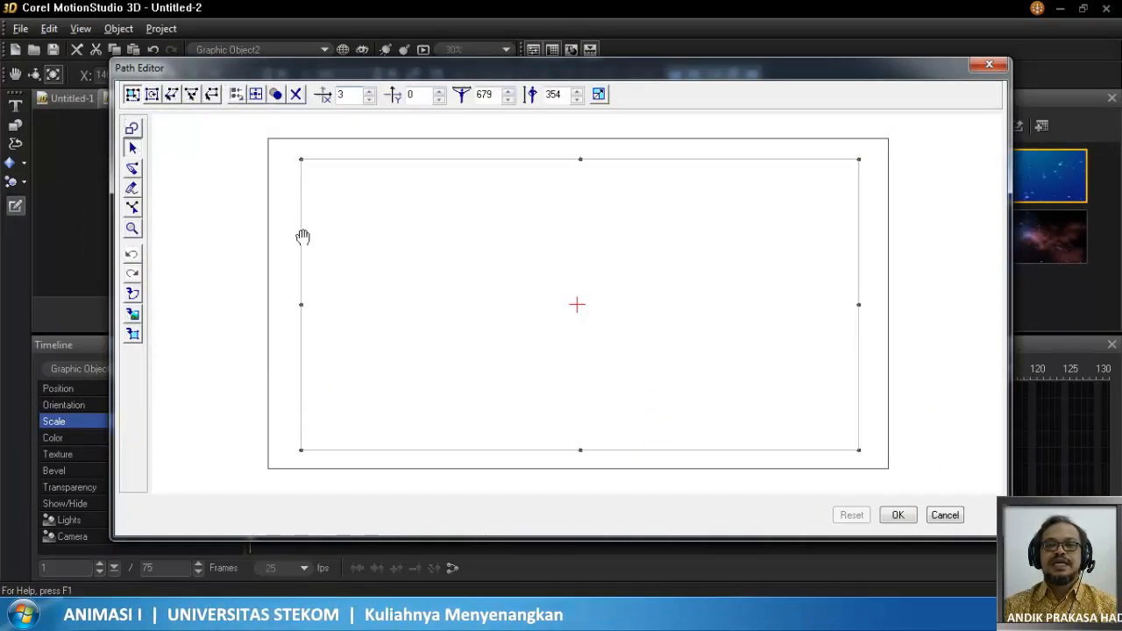
left_click_drag(299, 237, 297, 235)
left_click(906, 516)
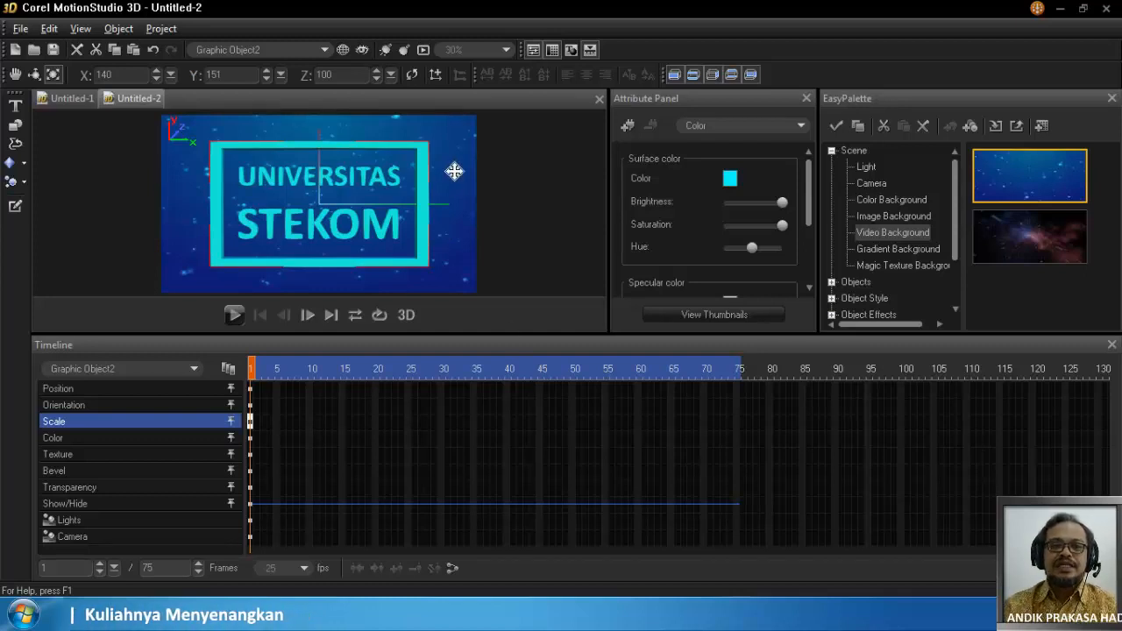
- Add a sphere with a red surface colour and scale it down uniformly to about 35
left_click(25, 166)
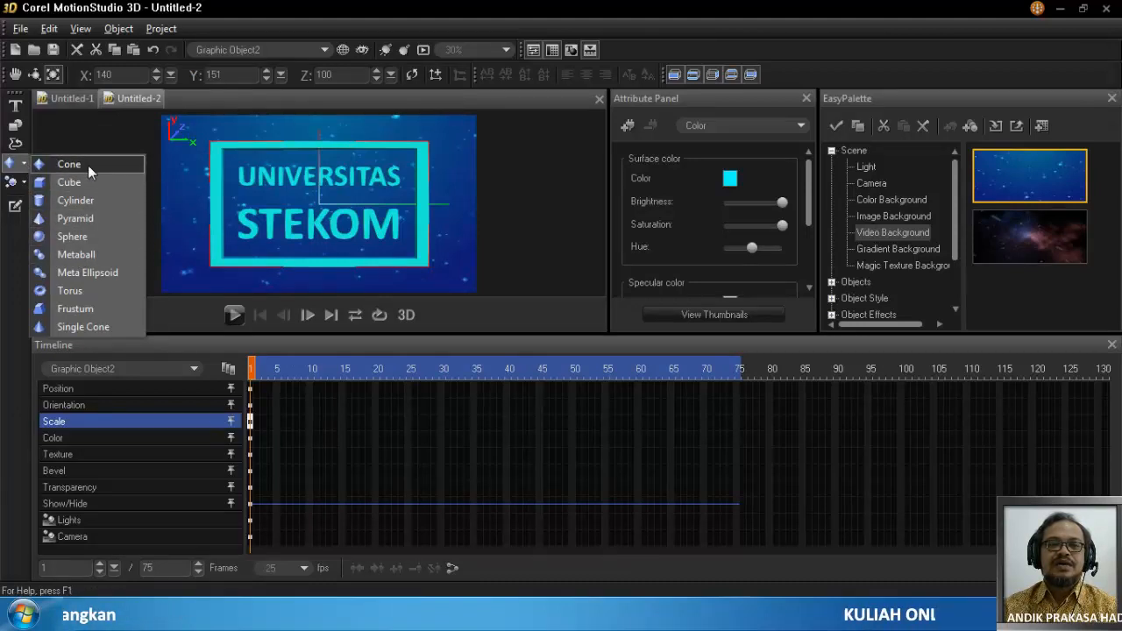
left_click(83, 241)
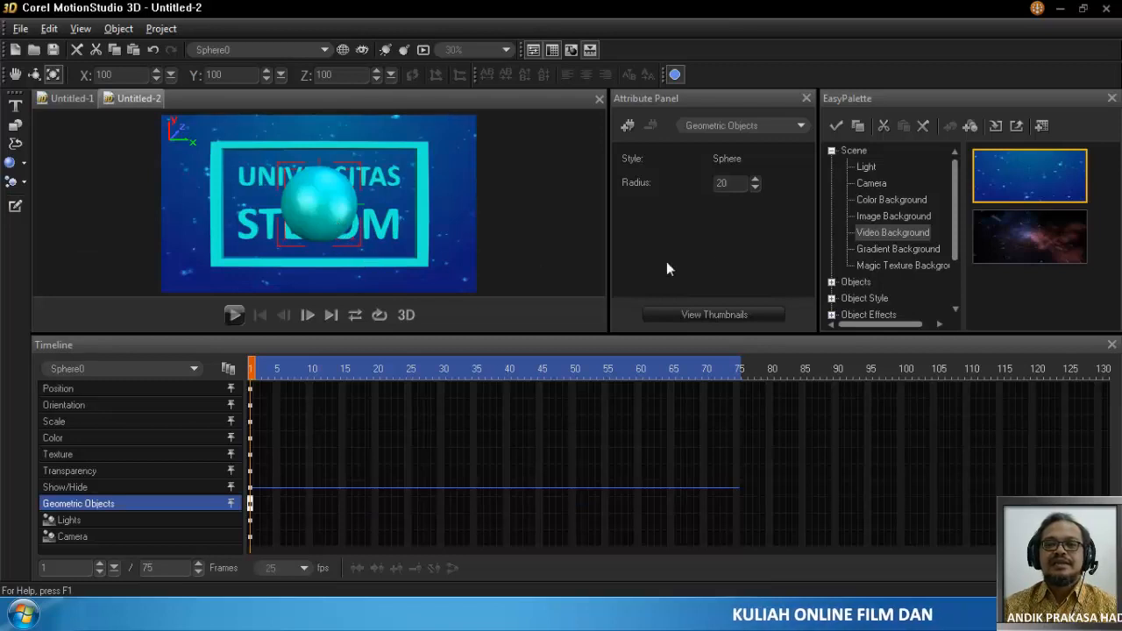
left_click(734, 128)
left_click(719, 143)
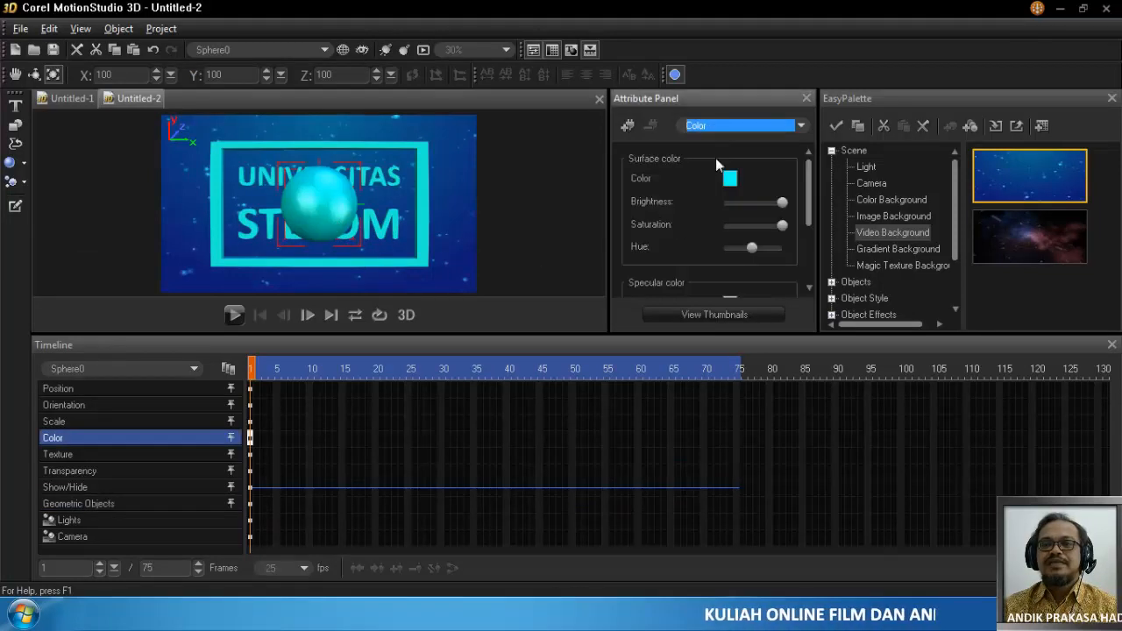
left_click(729, 178)
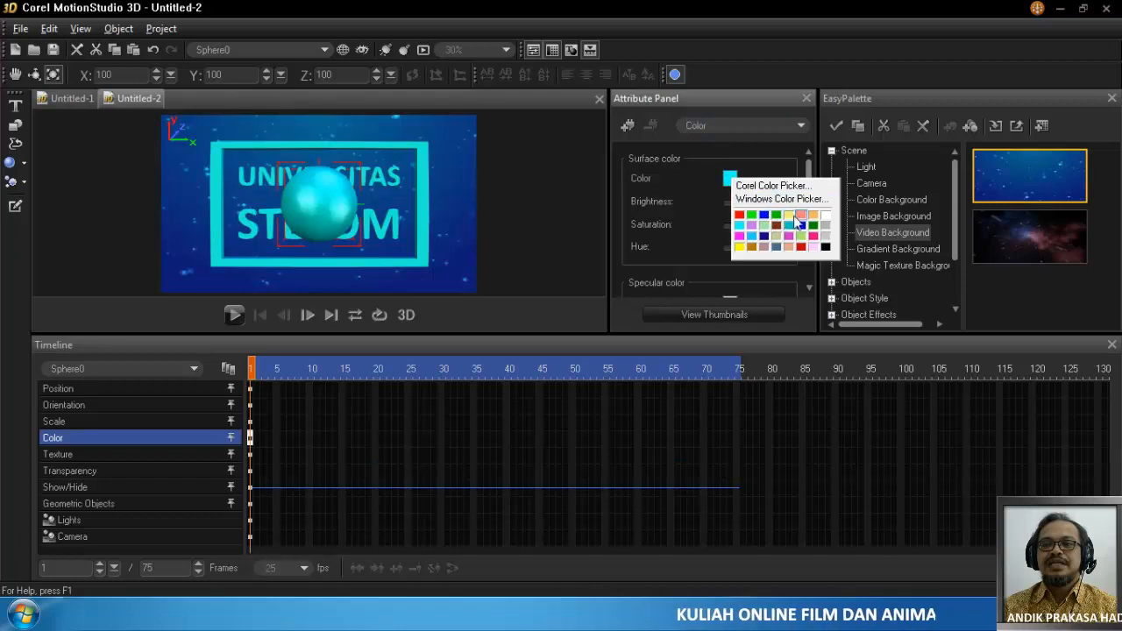
left_click(739, 214)
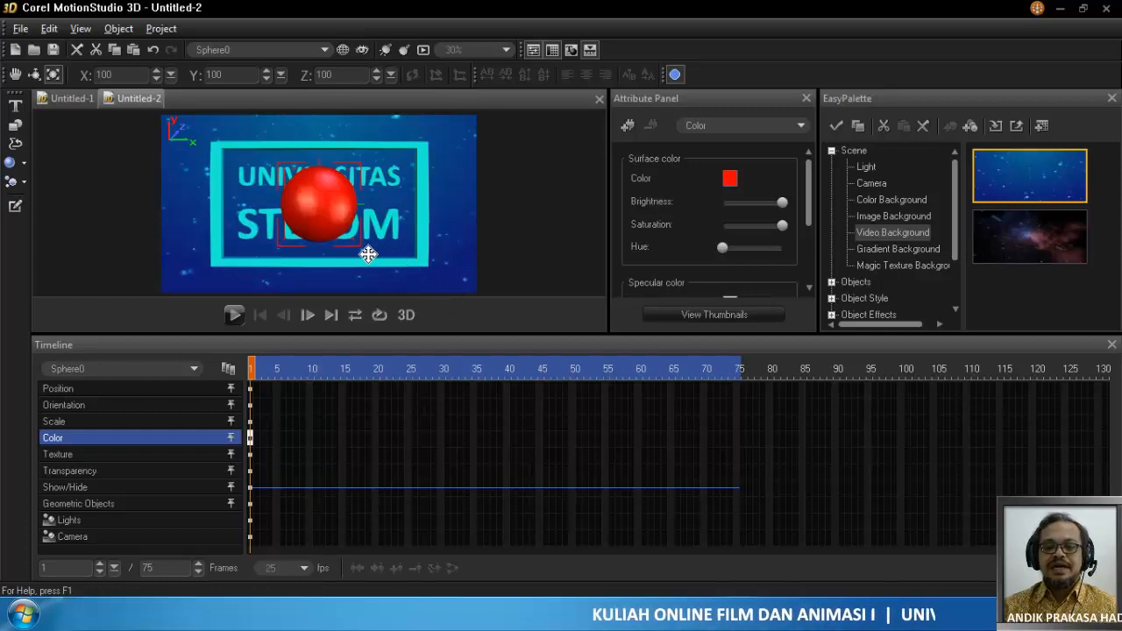
left_click_drag(368, 254, 208, 78)
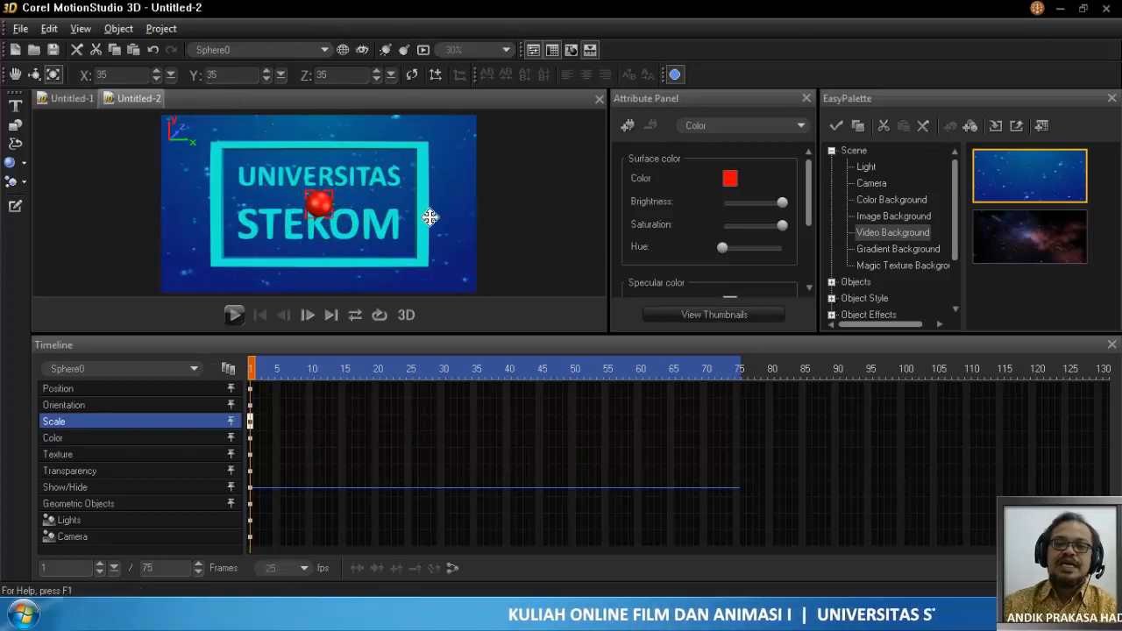
- Examine the sphere and frame from the Top camera view, and return to the Front view
left_click(161, 29)
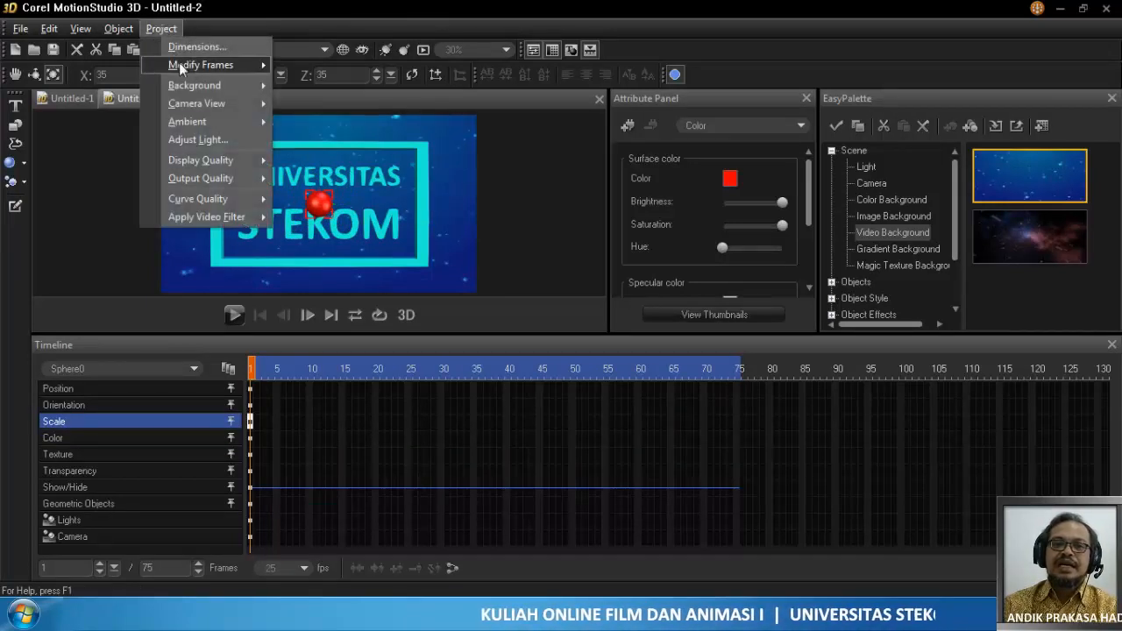
mouse_move(203, 104)
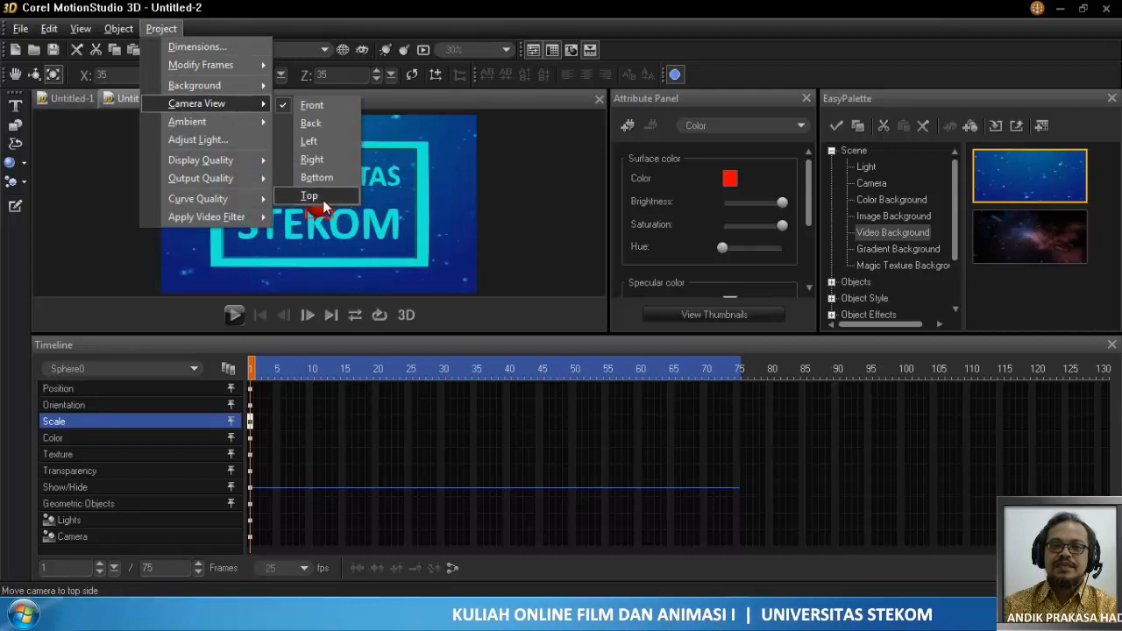
left_click(320, 196)
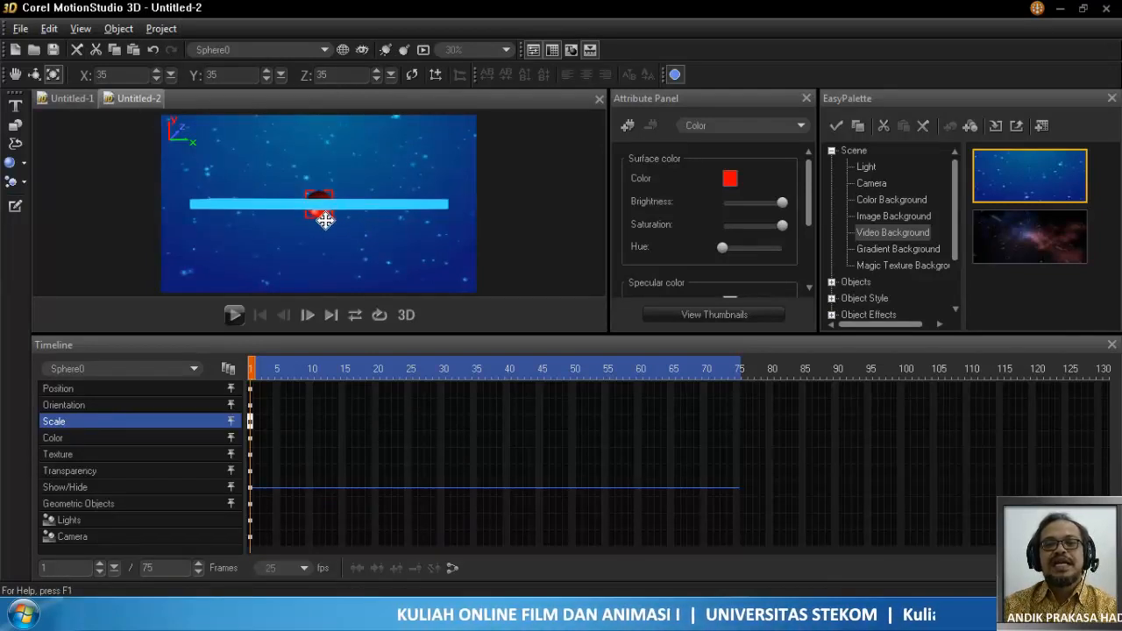
left_click(158, 29)
mouse_move(206, 101)
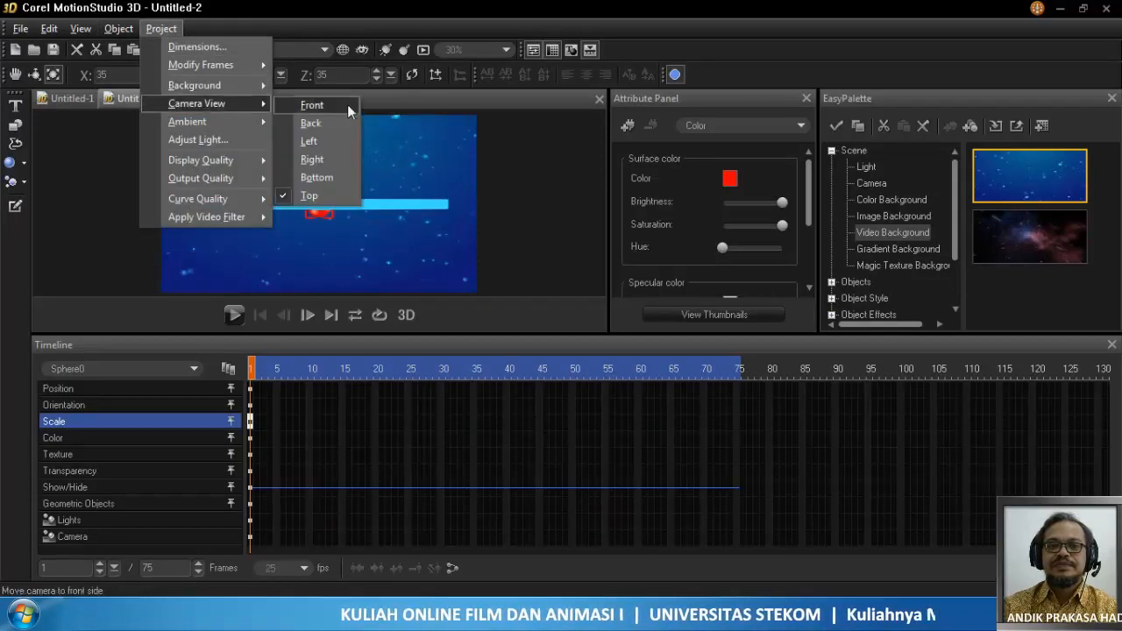
left_click(331, 106)
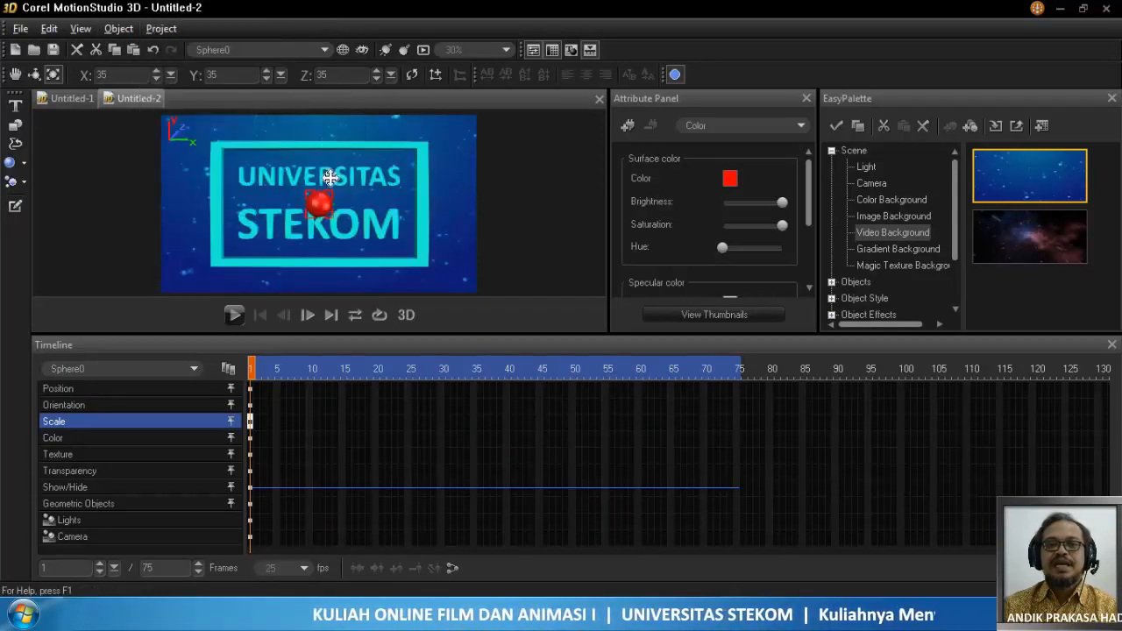
- Shrink the sphere to about X 30, Y 29 and place it on the frame's upper-left corner at X -211, Y 119
mouse_move(321, 202)
left_mouse_down()
mouse_move(286, 170)
mouse_move(306, 186)
left_mouse_up()
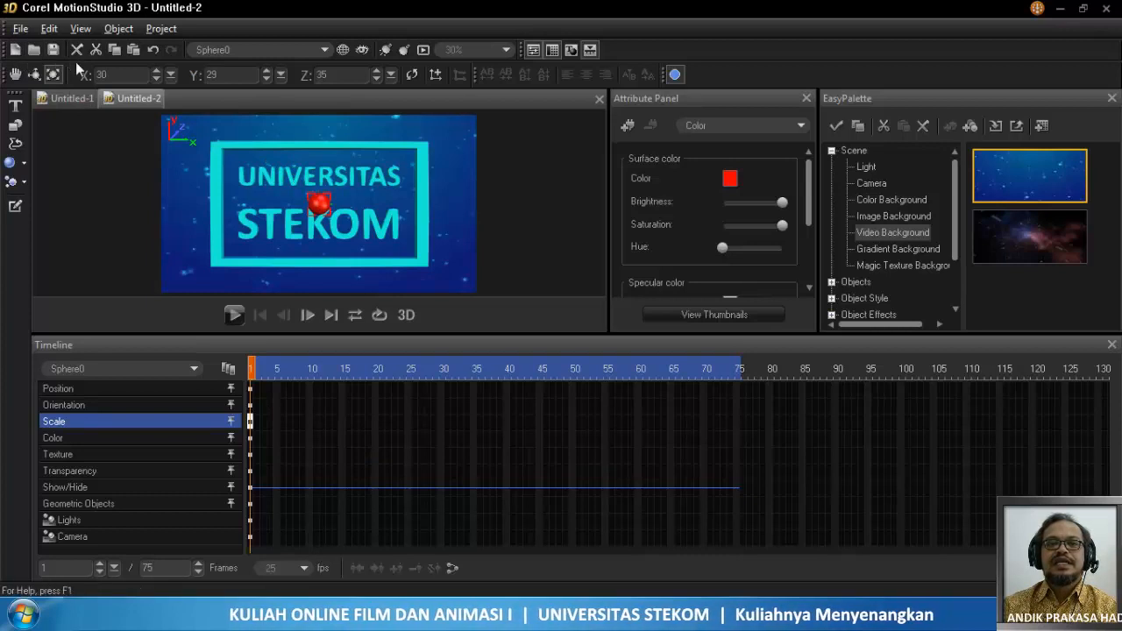
left_click(15, 74)
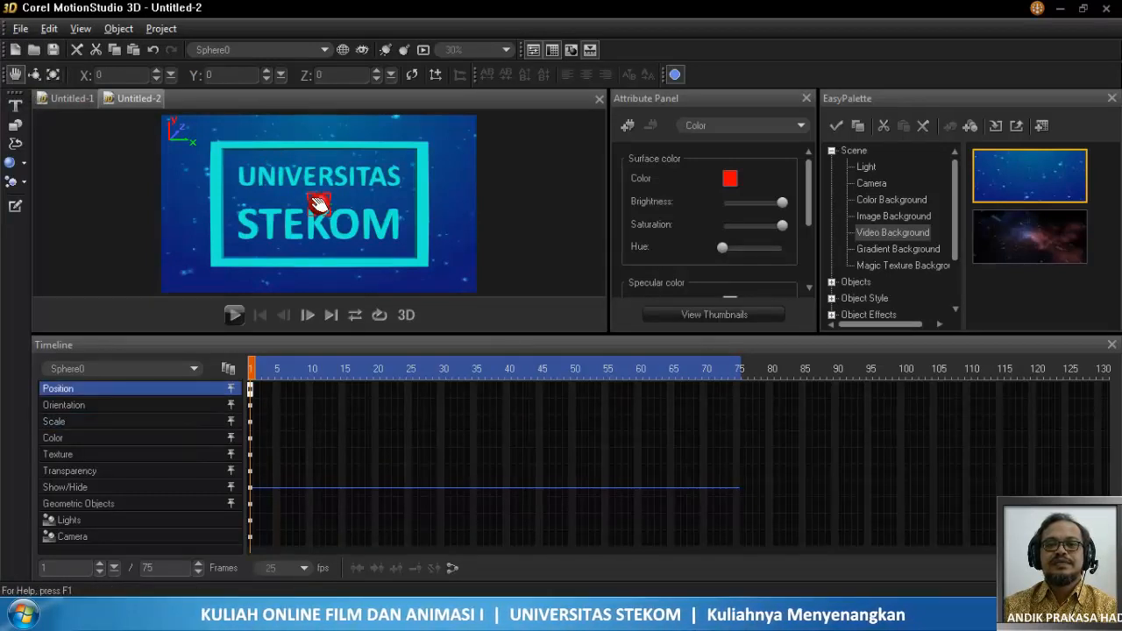
left_click_drag(312, 196, 186, 131)
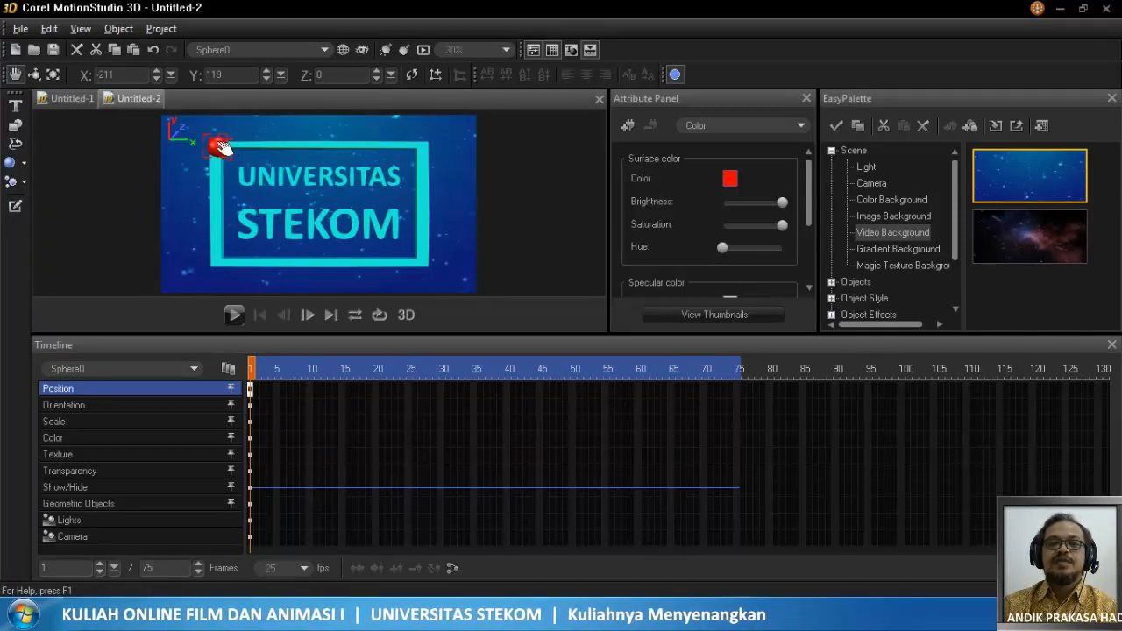
- Place copies of the red sphere on the frame's upper-right corner at X 219, Y 119 and lower-right corner at X 219, Y -116
left_click_drag(225, 147, 487, 168)
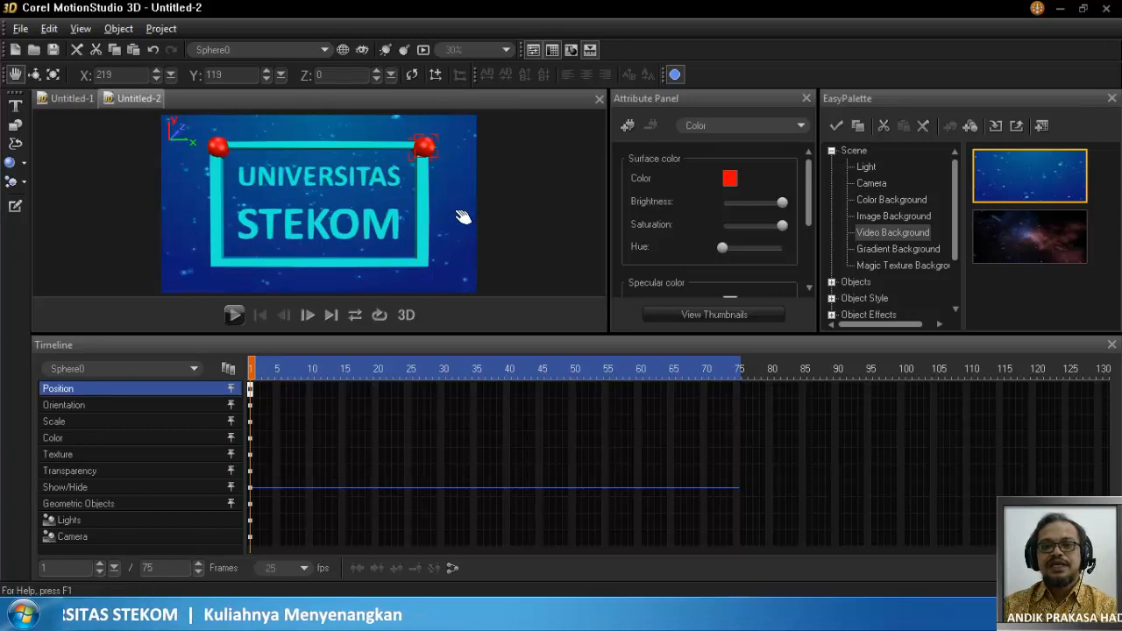
left_click_drag(428, 146, 437, 292)
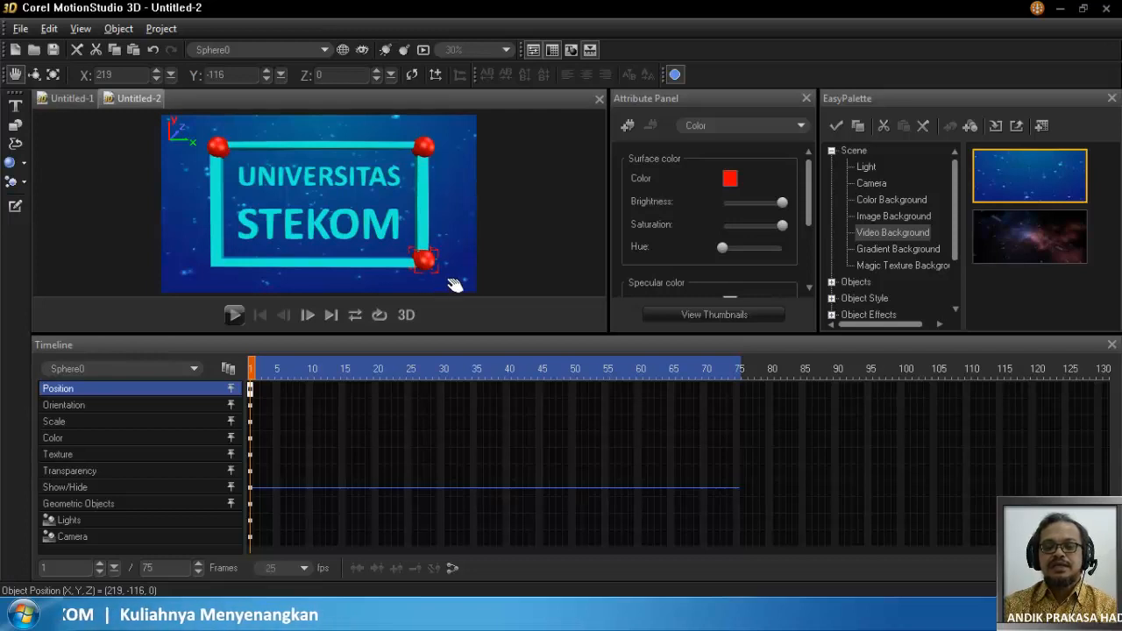
- Place a copy of the red sphere on the frame's lower-left corner at X -215, Y -116
left_click_drag(428, 260, 157, 276)
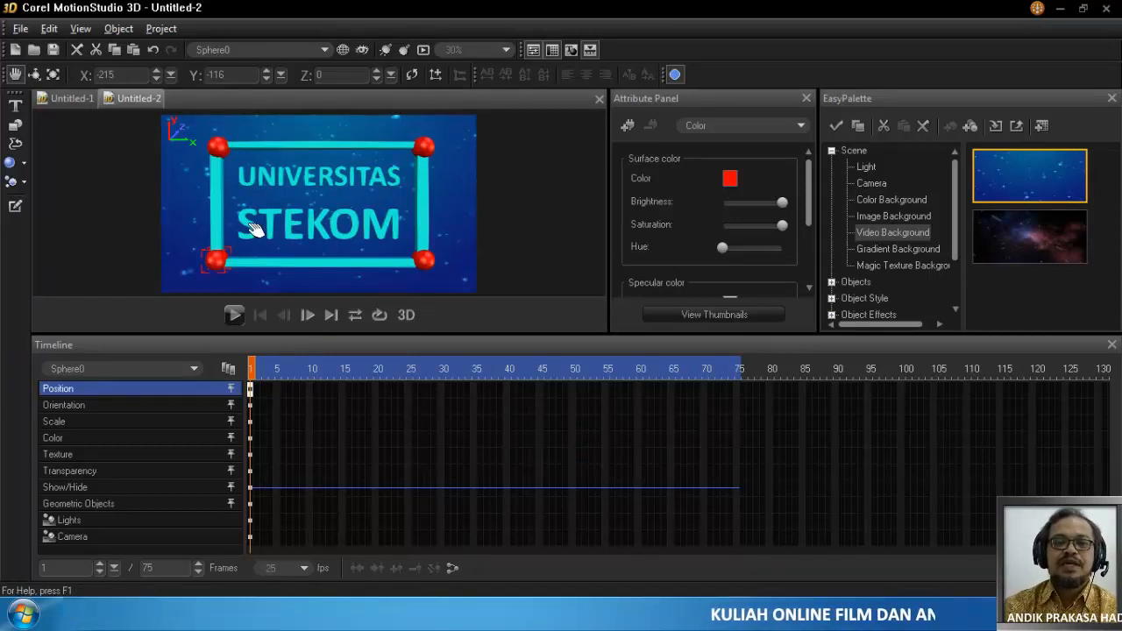
- Try rotating the UNIVERSITAS STEKOM text and the frame as separate objects, and undo each rotation
left_click(39, 75)
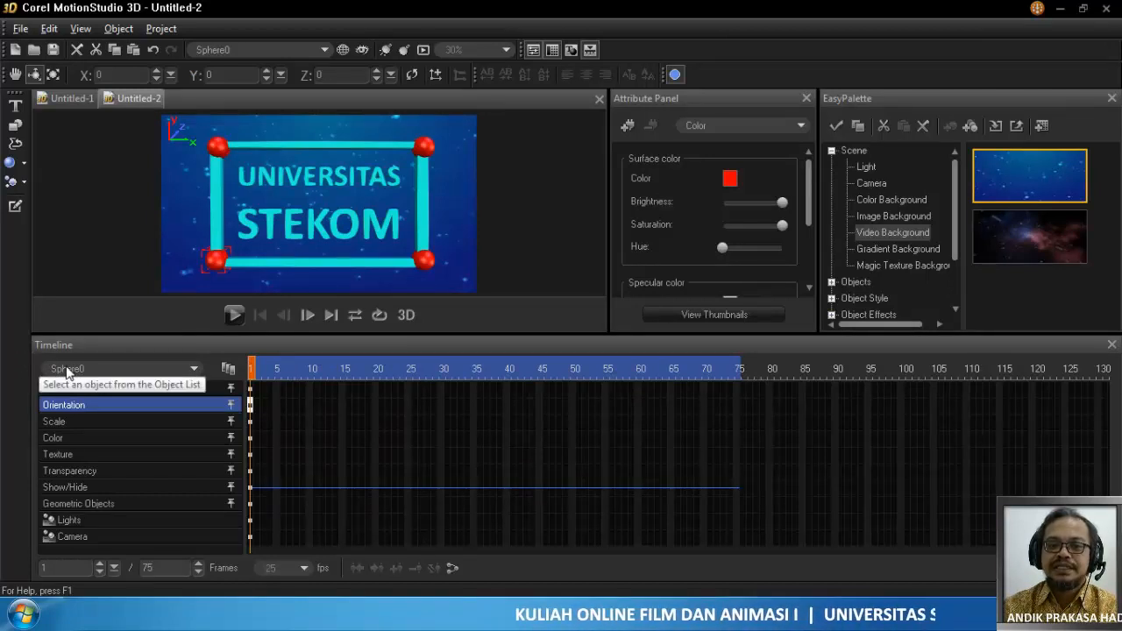
left_click(246, 225)
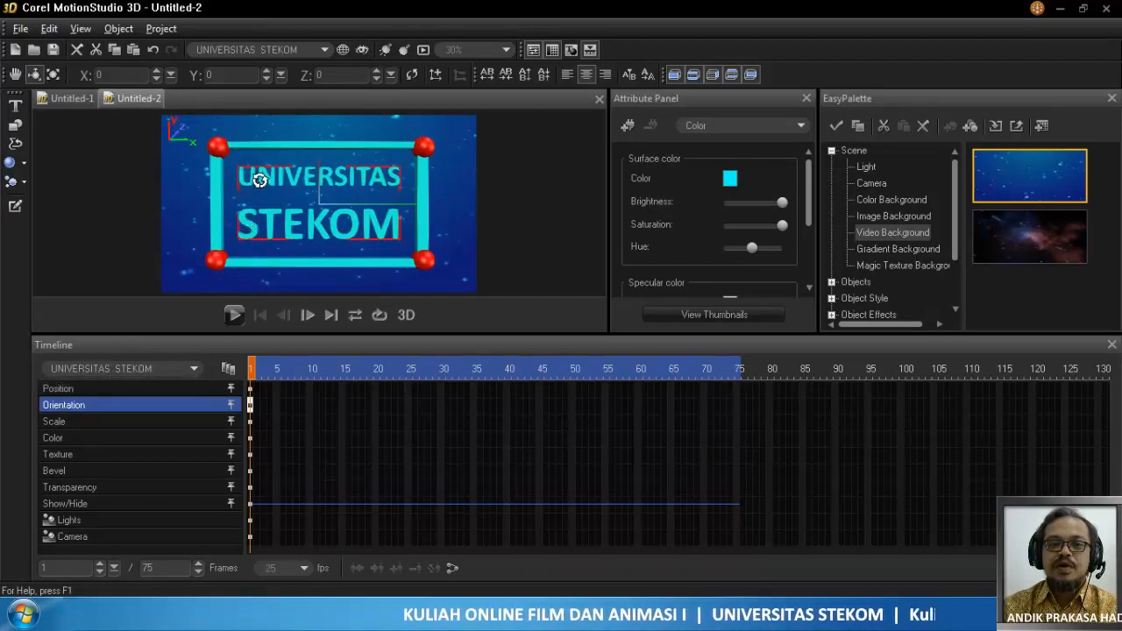
left_click_drag(251, 181, 283, 221)
key("ctrl+z")
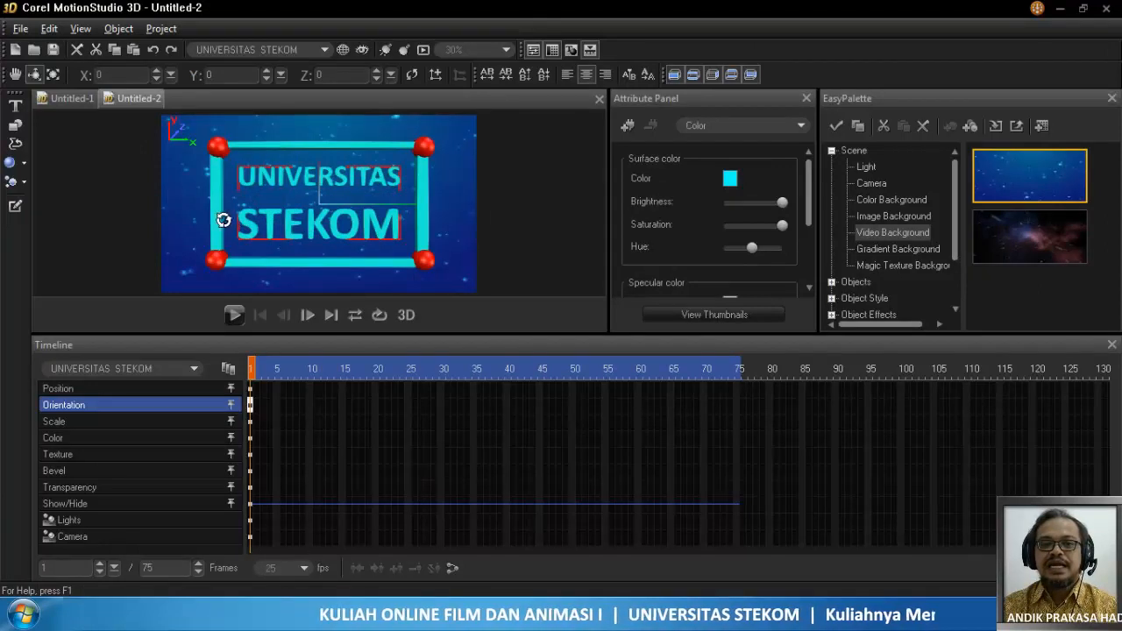
left_click_drag(219, 221, 303, 254)
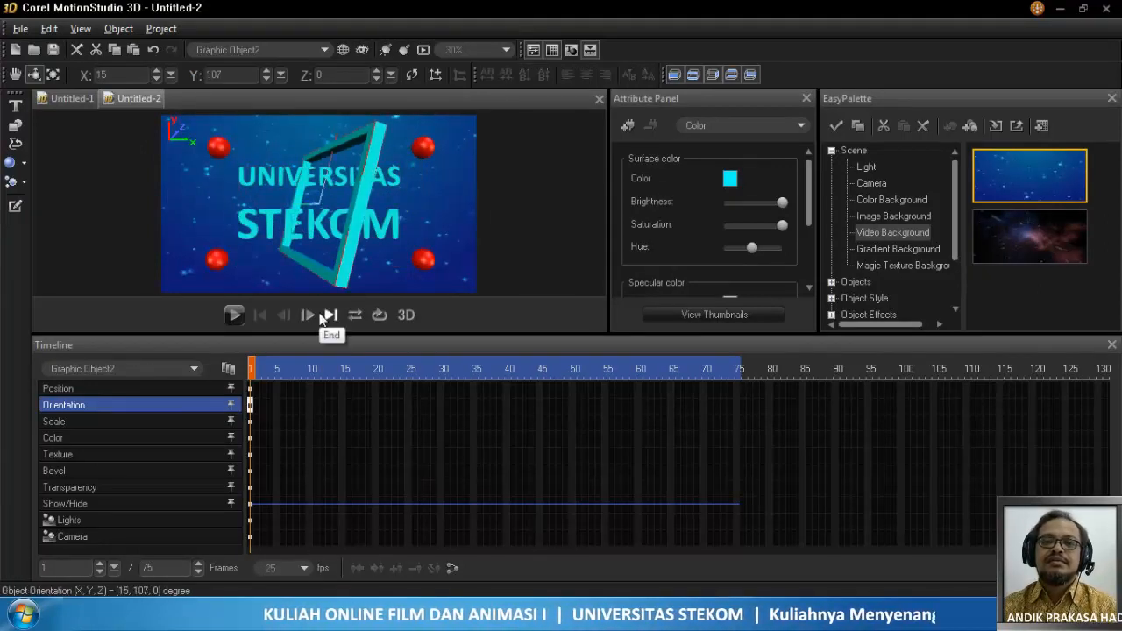
key("ctrl+z")
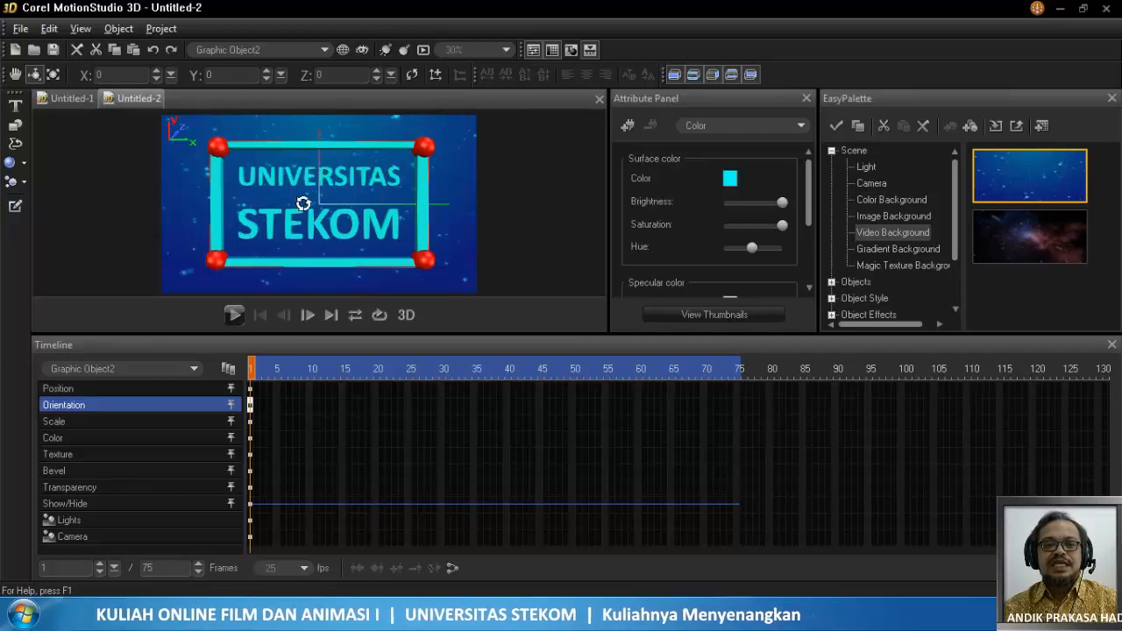
- Try rotating the whole group and, for comparison, the text alone, undoing each rotation
left_click(80, 369)
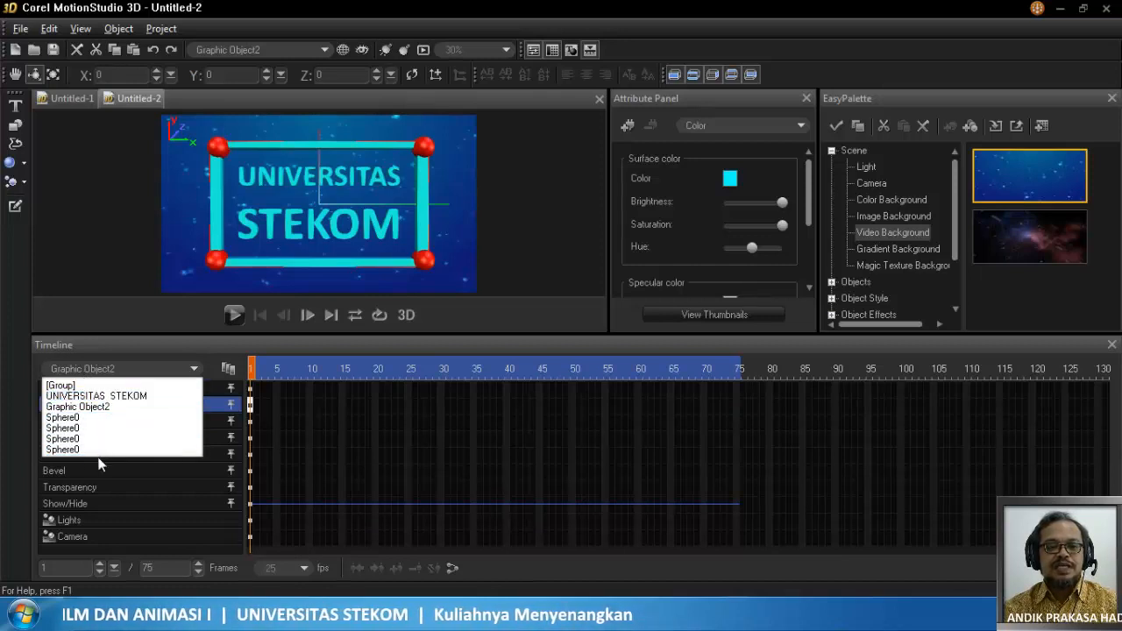
left_click(74, 386)
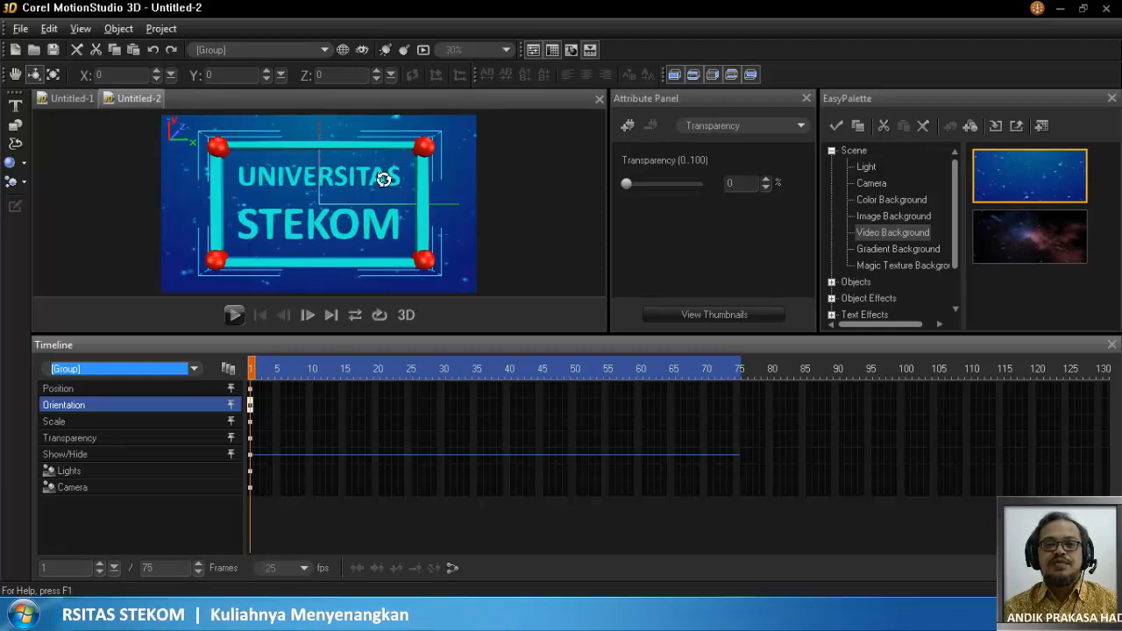
left_click_drag(296, 178, 316, 248)
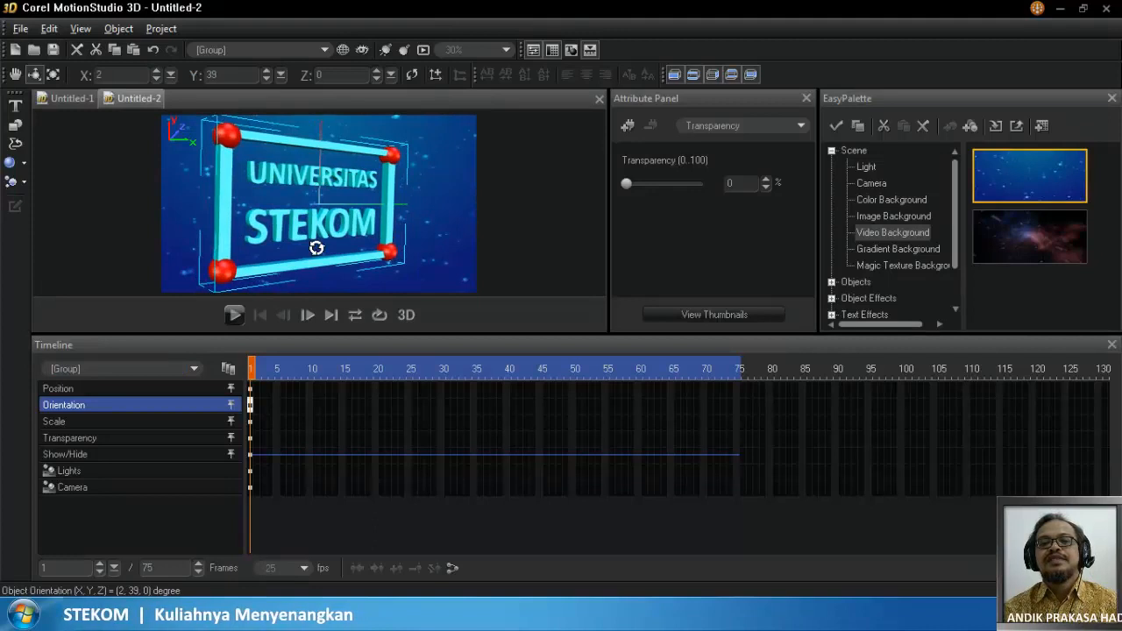
key("ctrl+z")
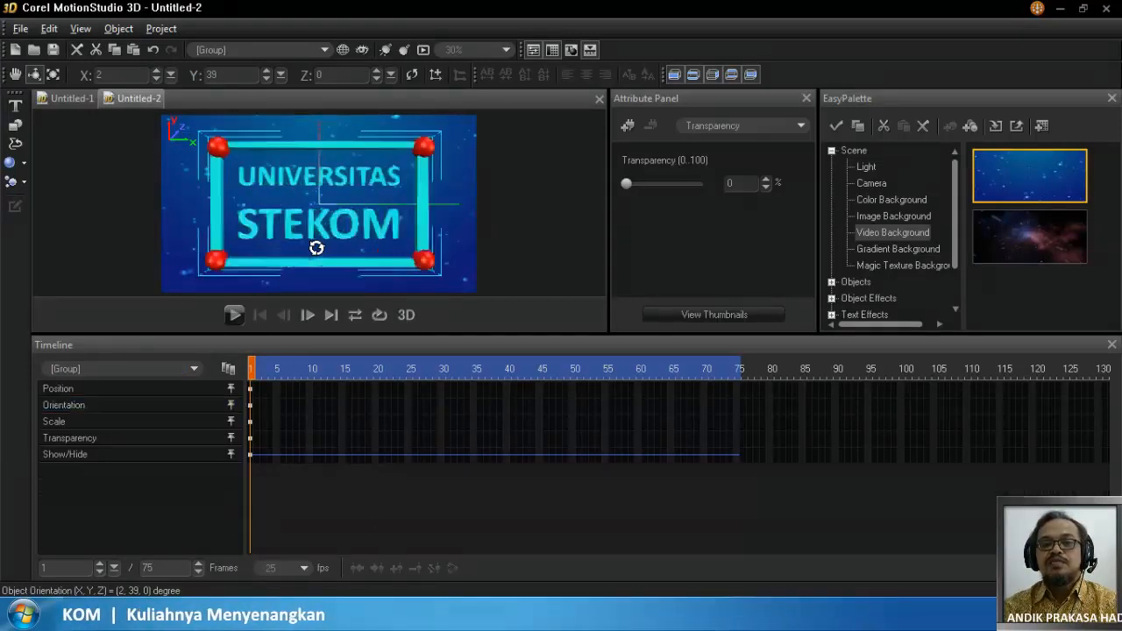
left_click(321, 226)
left_click_drag(321, 226, 370, 233)
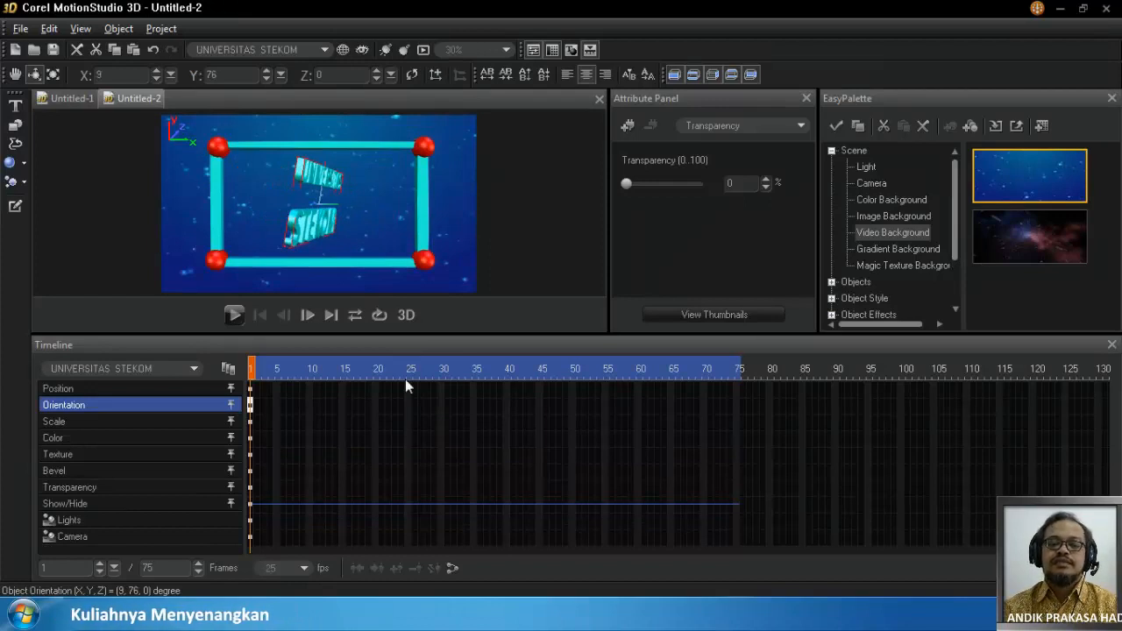
key("ctrl+z")
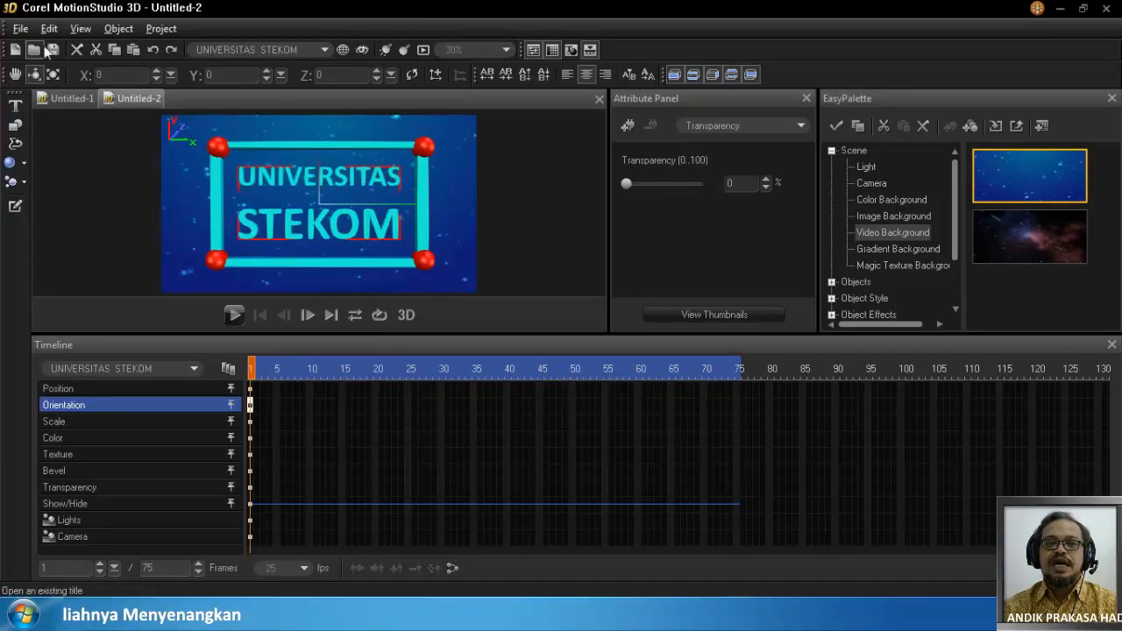
- Select the whole group, rotate it freely, and reset its Y orientation to 0
left_click(124, 366)
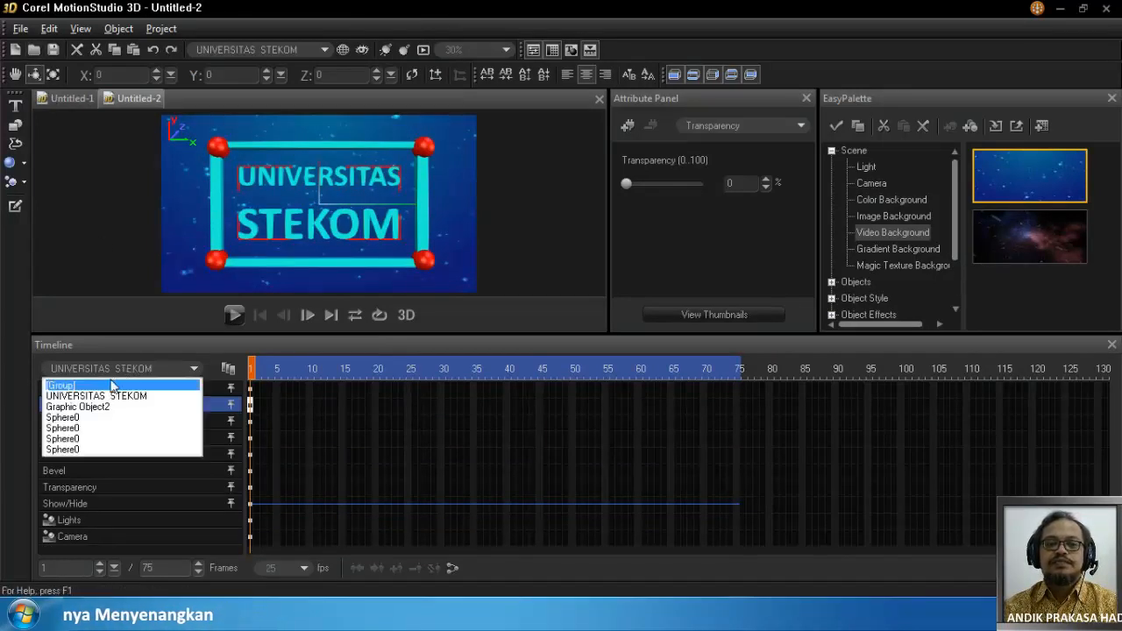
left_click(107, 386)
left_click_drag(411, 211, 466, 247)
left_click_drag(457, 208, 461, 176)
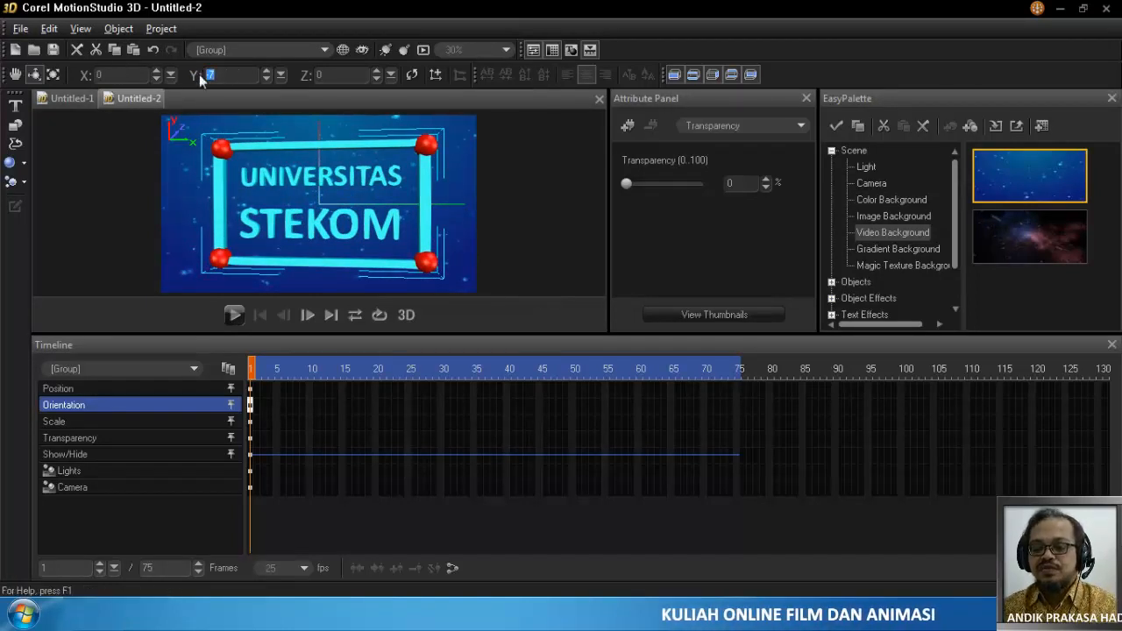
type("0")
key("Return")
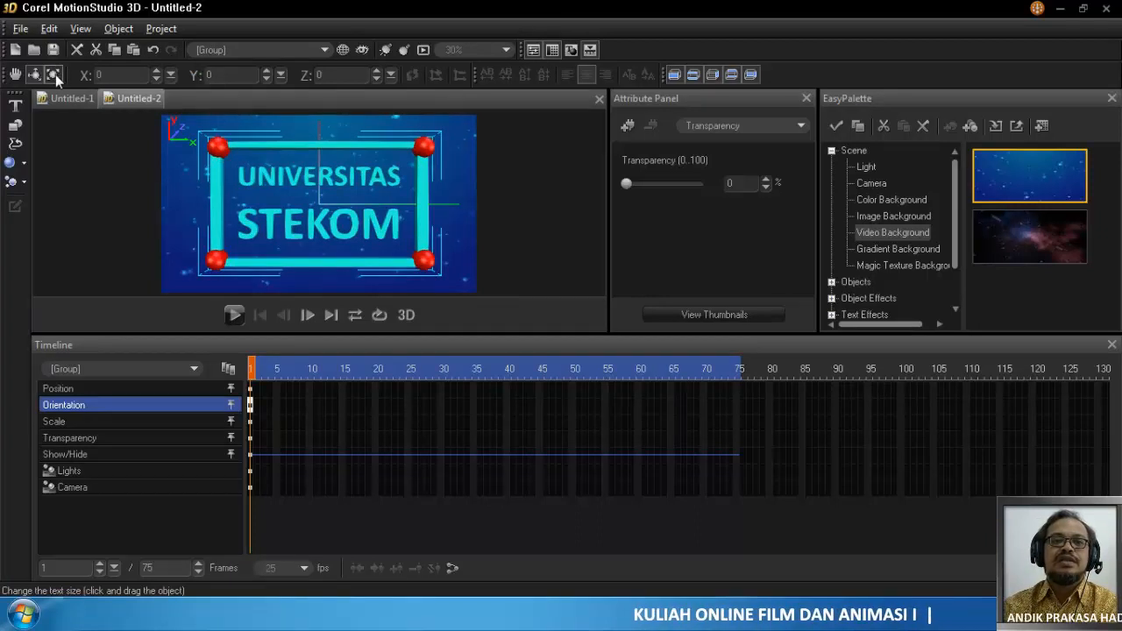
- Scale the group down uniformly to about 64 and move it to the scene's upper-left area at about X -179, Y 93
left_click(54, 75)
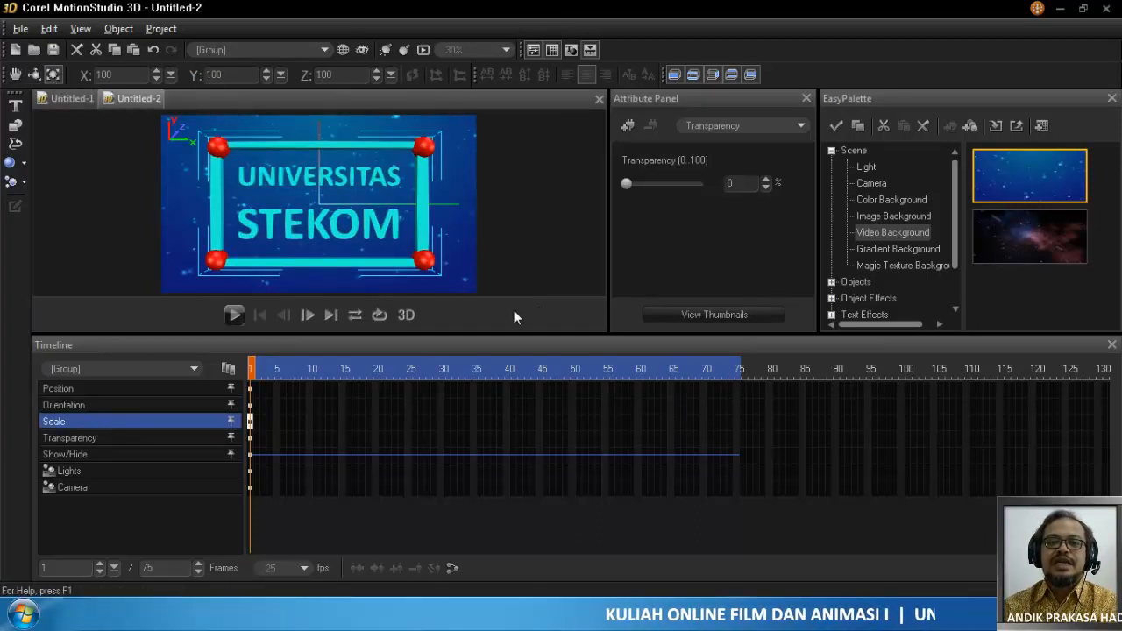
left_click_drag(471, 282, 279, 194)
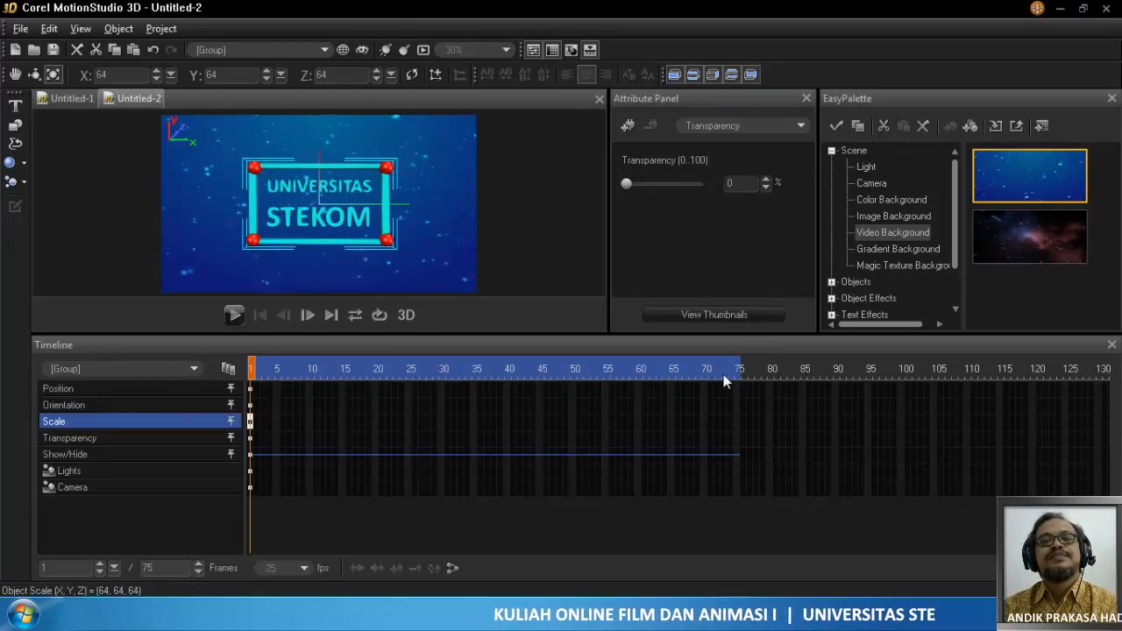
left_click(16, 74)
left_click_drag(463, 218, 354, 166)
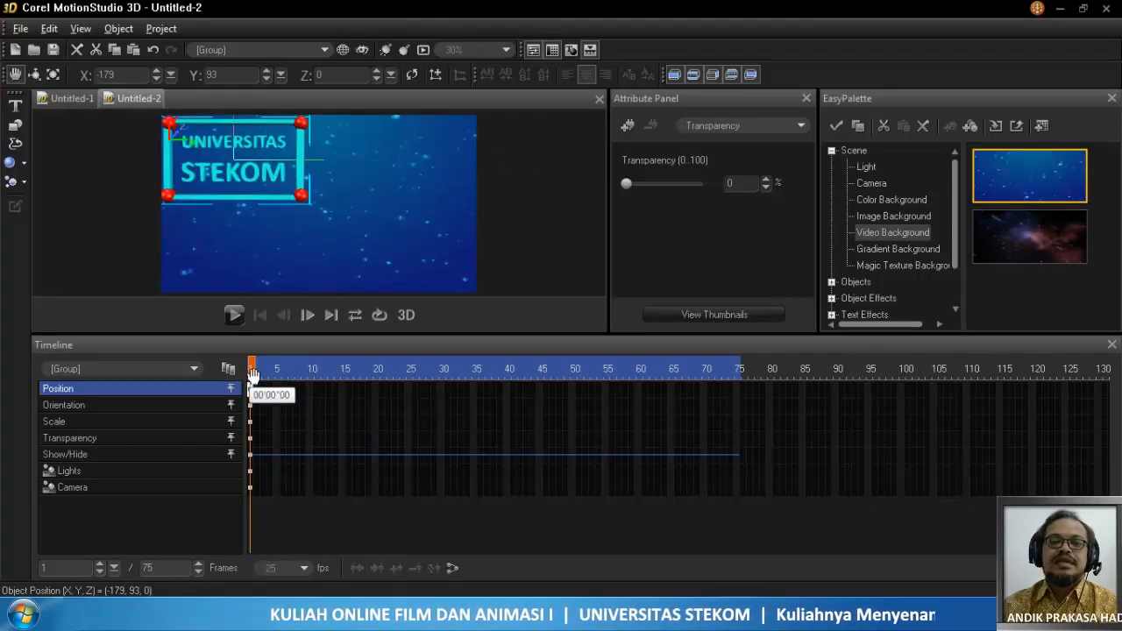
- At frame 30, move the group to about X 171, Y -89 and rotate it to about X -28, Y 304
left_click_drag(252, 372, 441, 390)
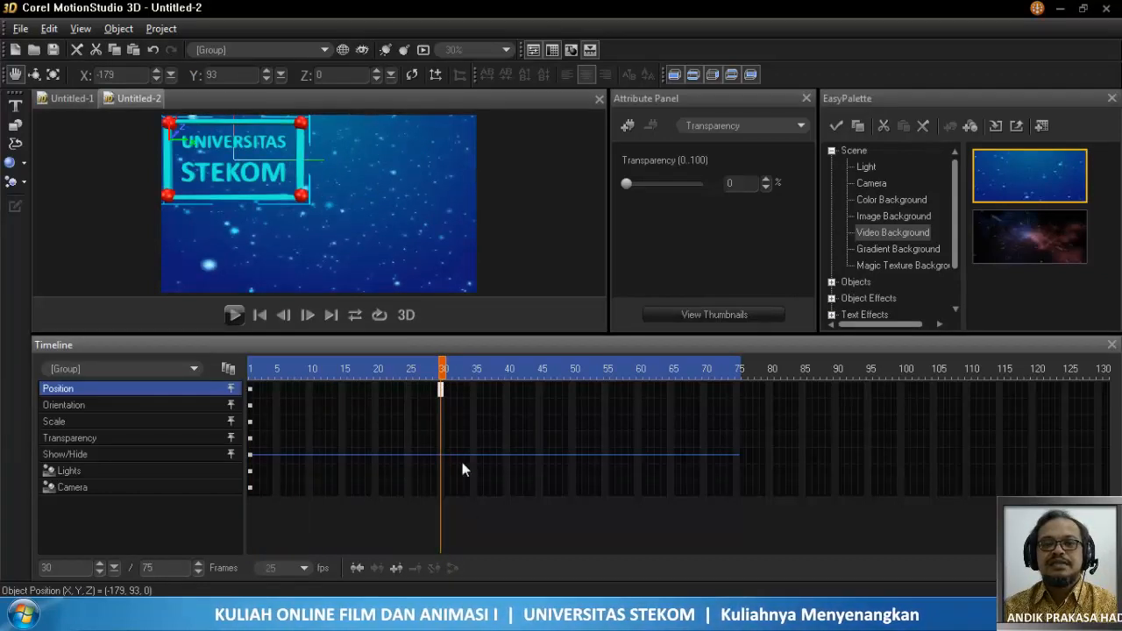
left_click_drag(245, 164, 572, 286)
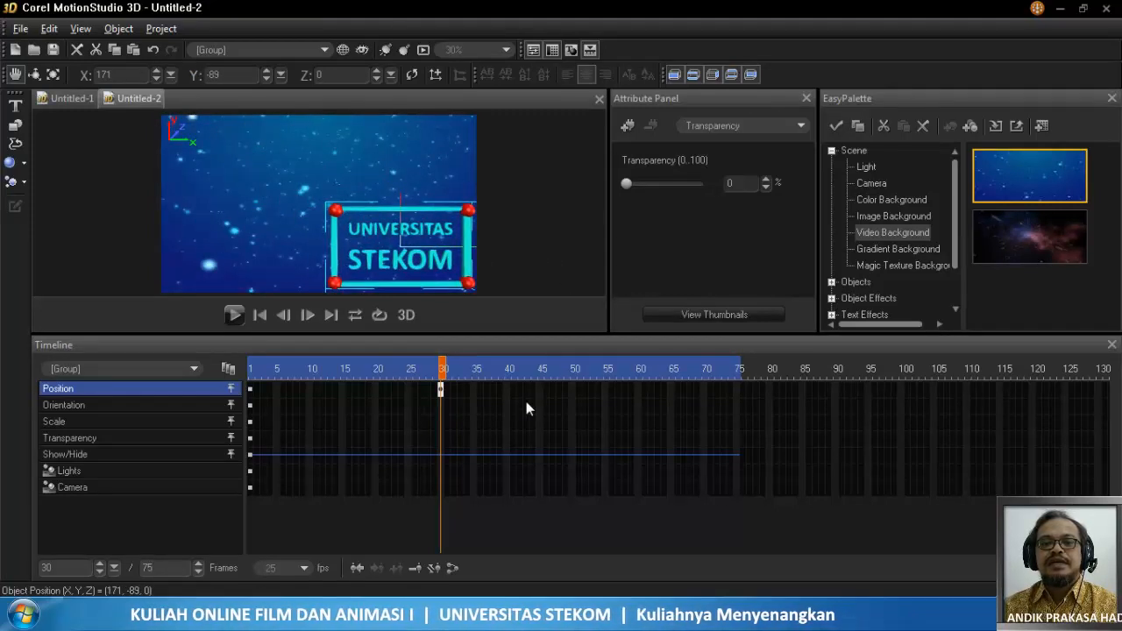
left_click(34, 74)
left_click_drag(247, 192, 464, 174)
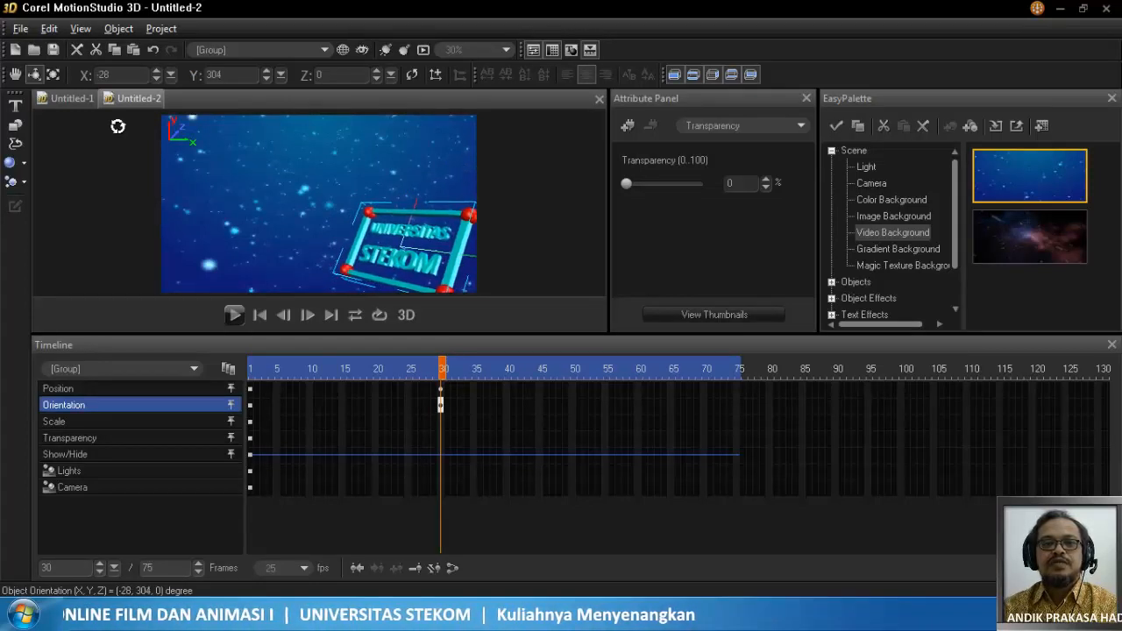
- Enlarge the group uniformly to a scale of about 139 at frame 30
left_click(56, 75)
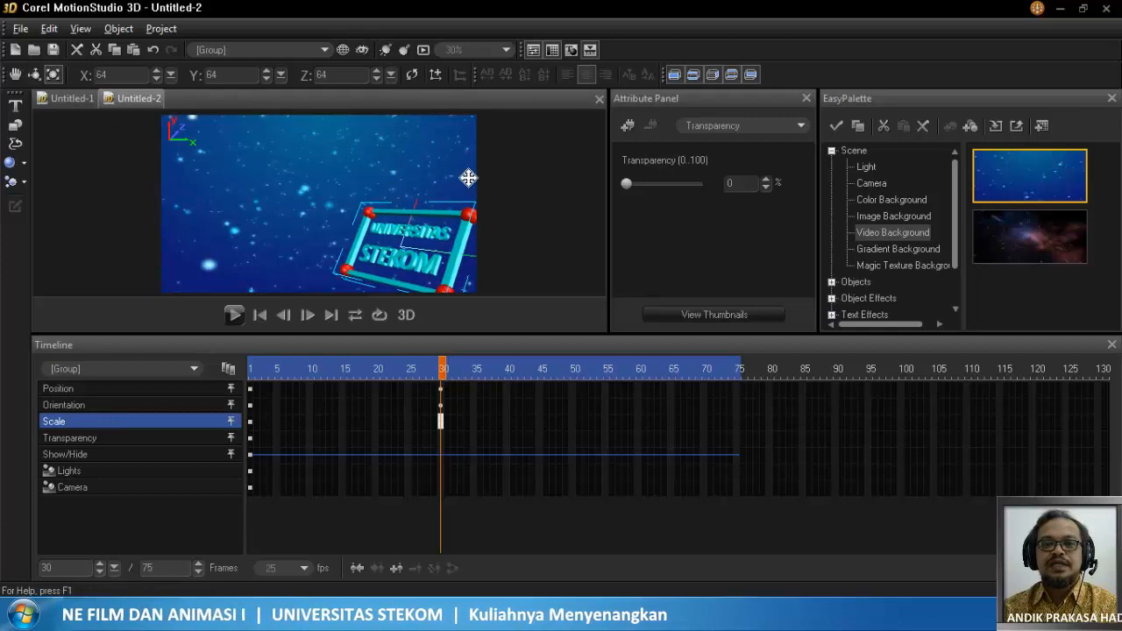
left_click_drag(469, 177, 654, 145)
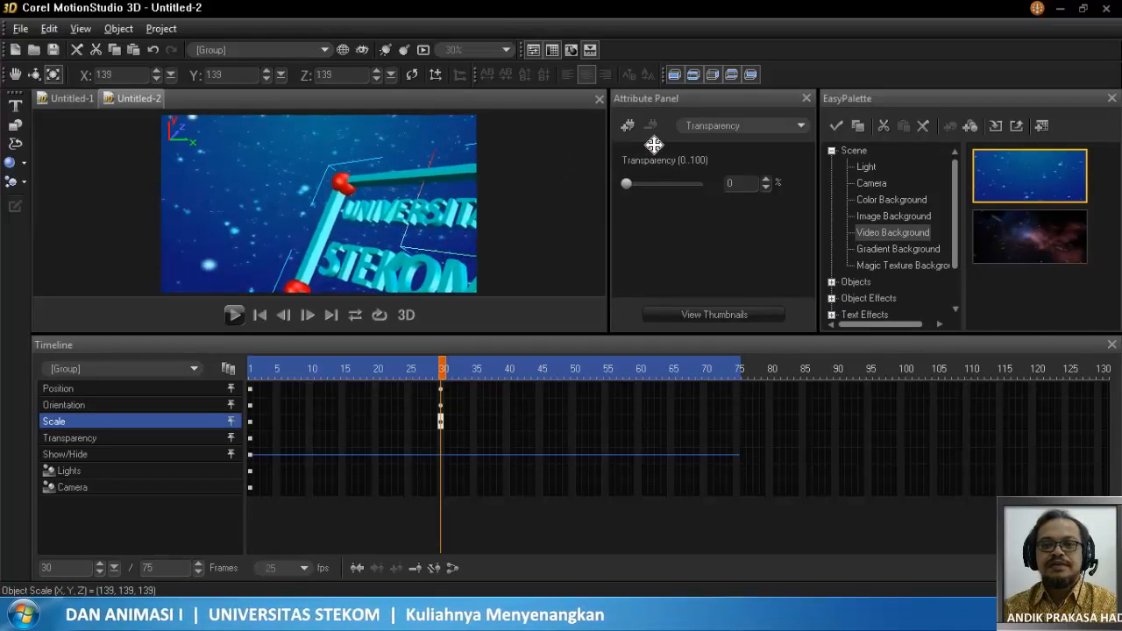
- Play the animation from frame 1 to review the group's movement, rotation and scaling
left_click(251, 369)
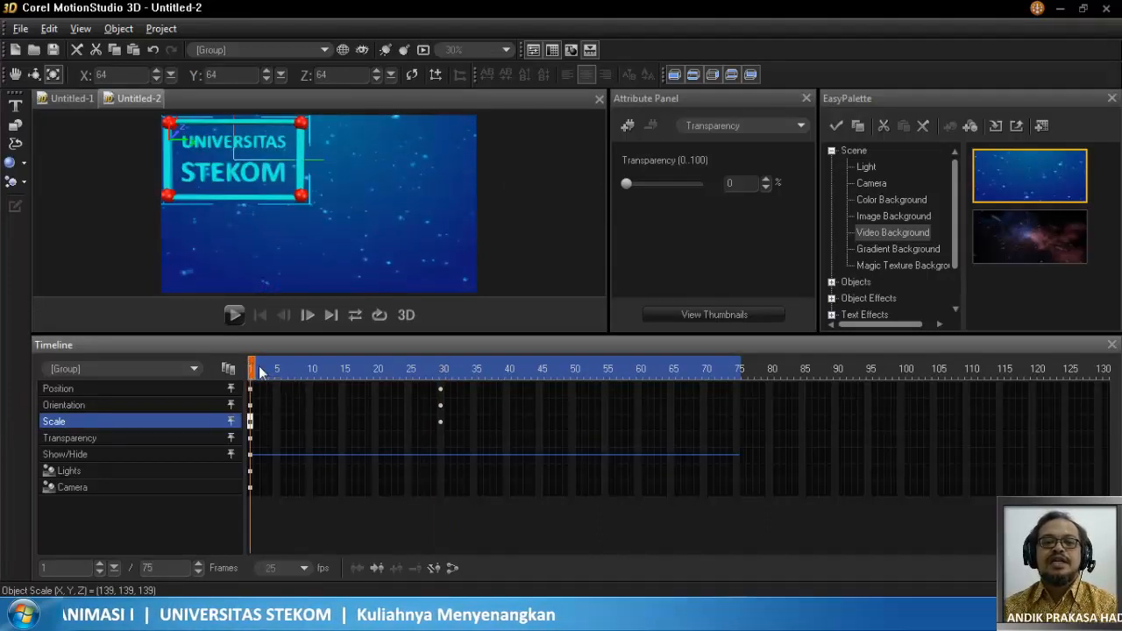
left_click(233, 315)
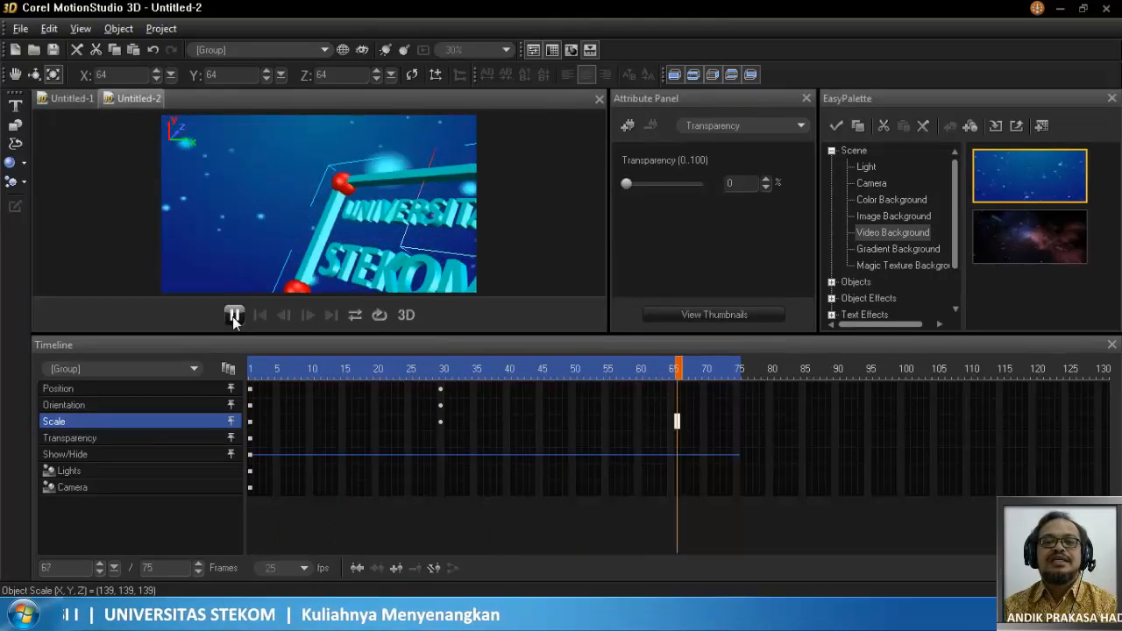
left_click(233, 316)
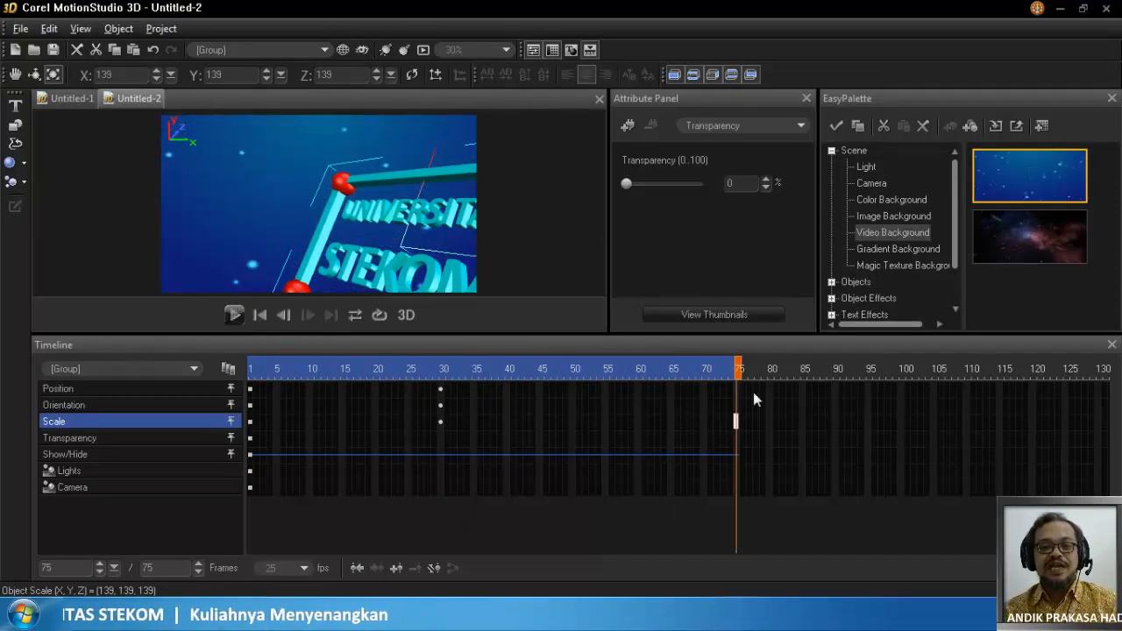
left_click(233, 320)
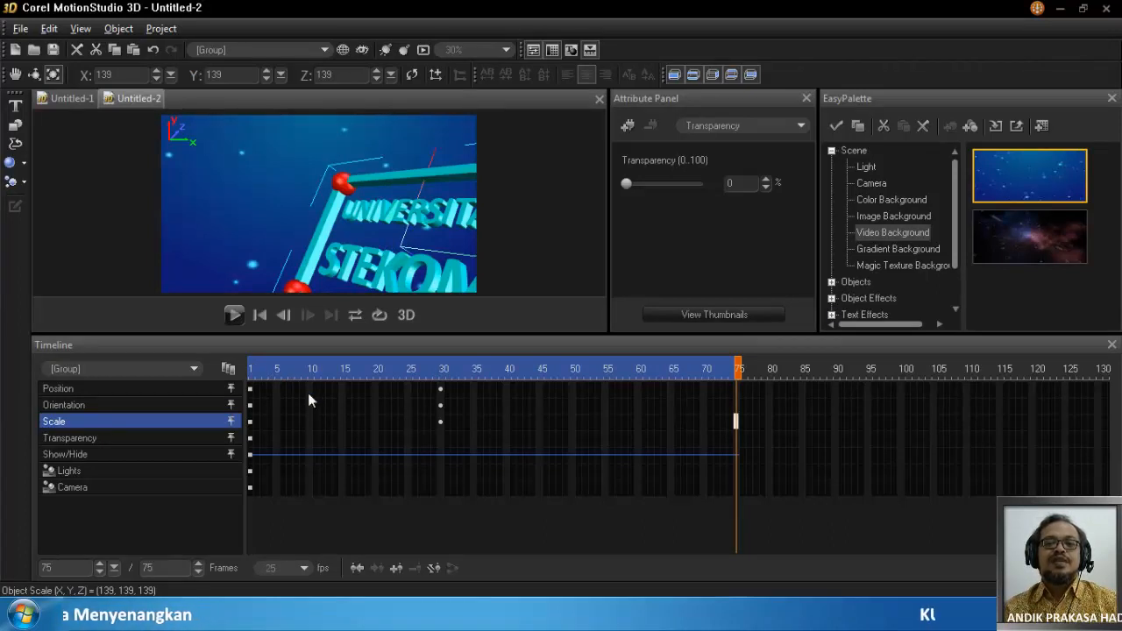
- Return to the keyframe at frame 30 and try to set the group's X scale to 0
left_click(441, 369)
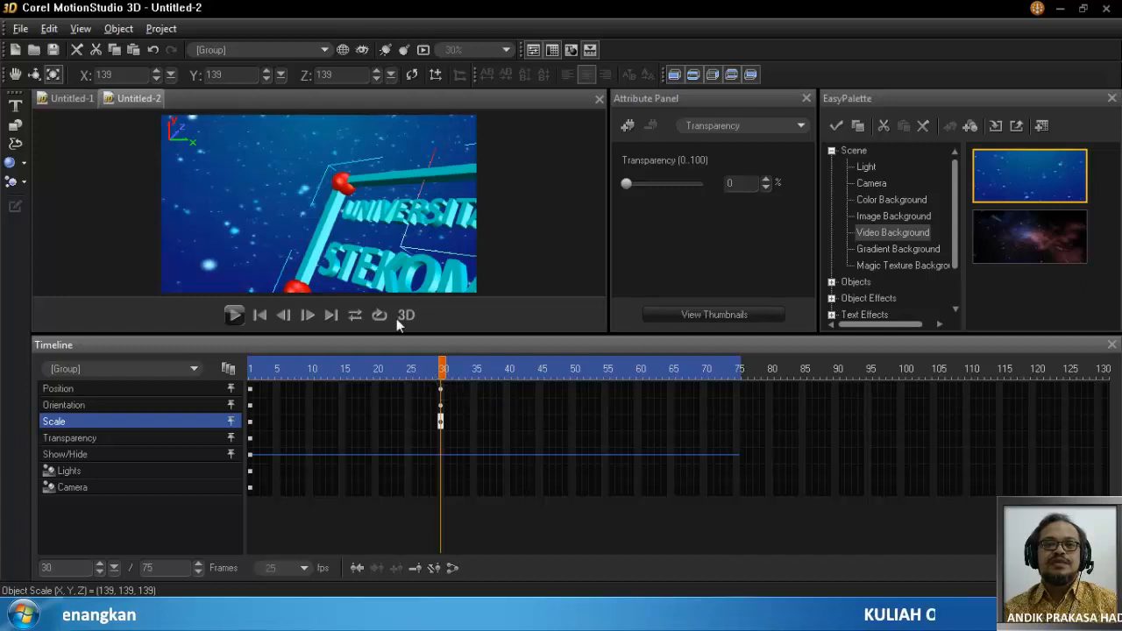
left_click_drag(121, 75, 80, 76)
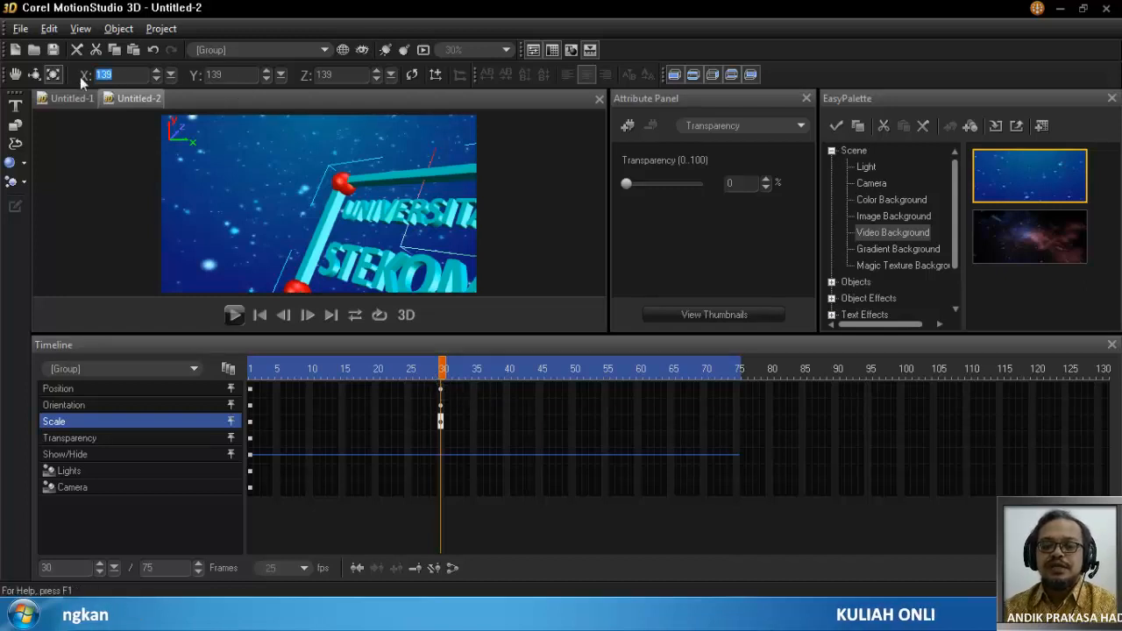
type("0")
left_click_drag(237, 77, 194, 74)
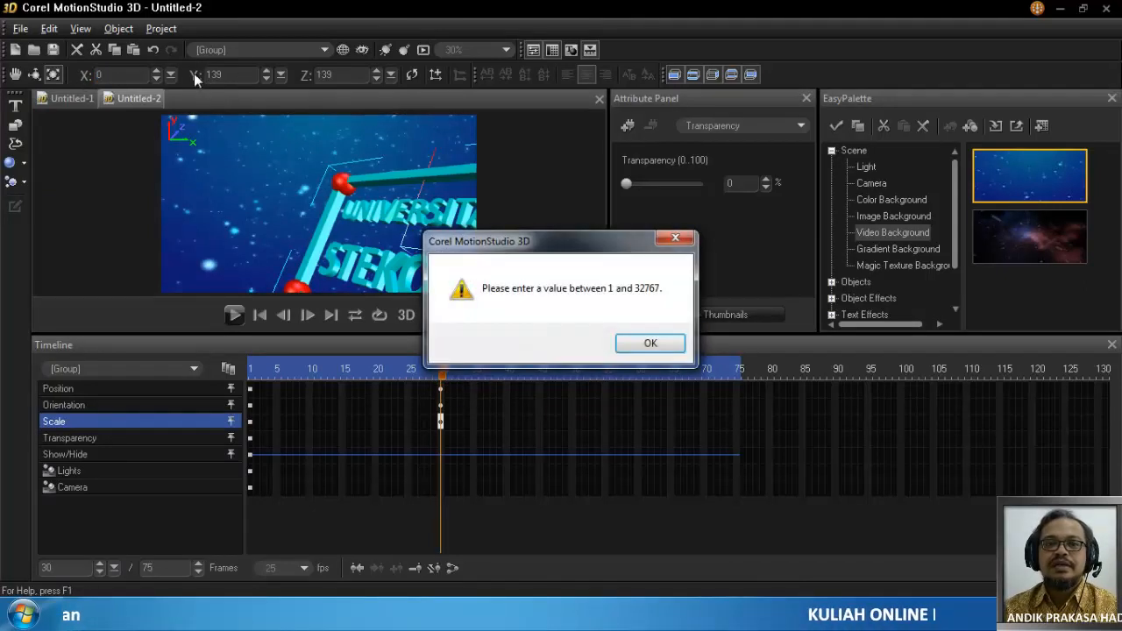
left_click(637, 344)
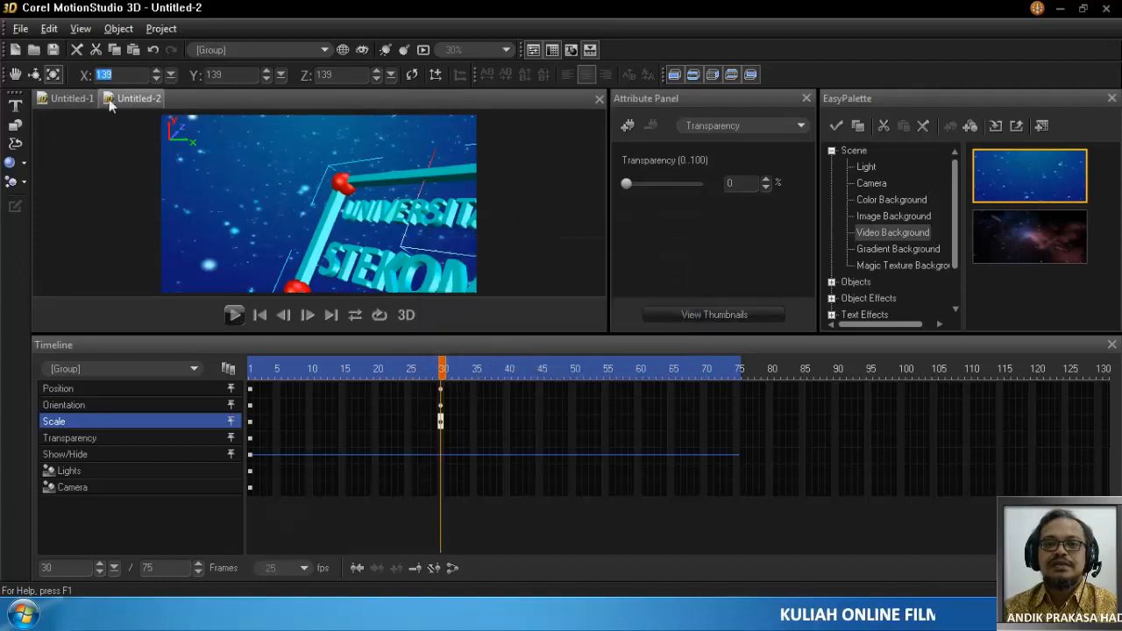
- Set the group's X, Y and Z scale to 100 at the frame 30 keyframe
type("10")
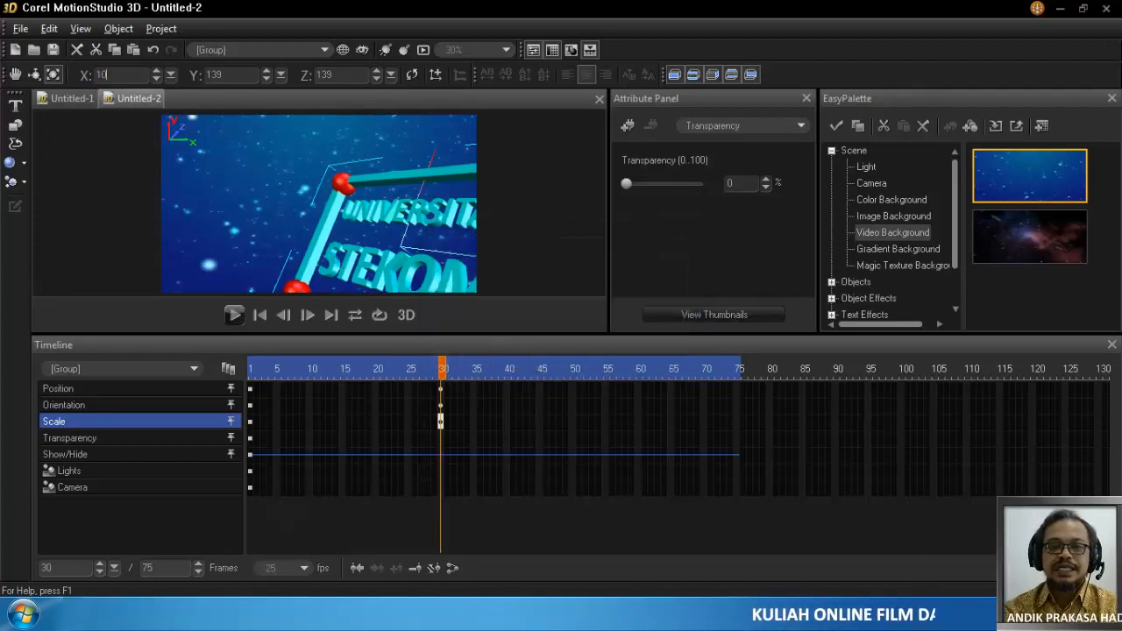
type("0")
key("Tab")
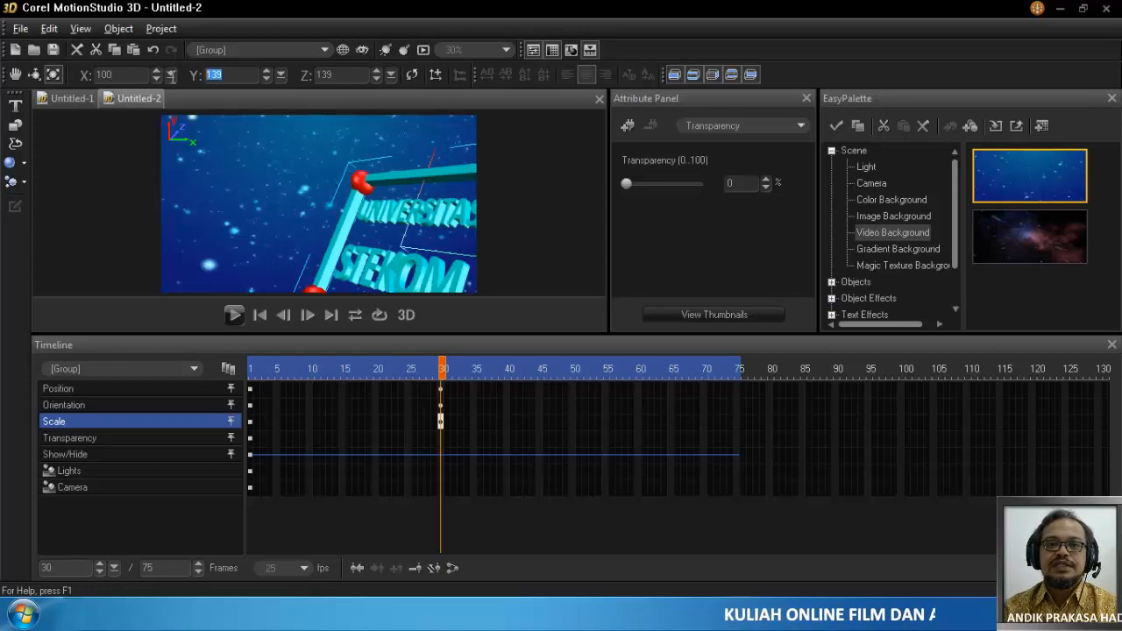
type("100")
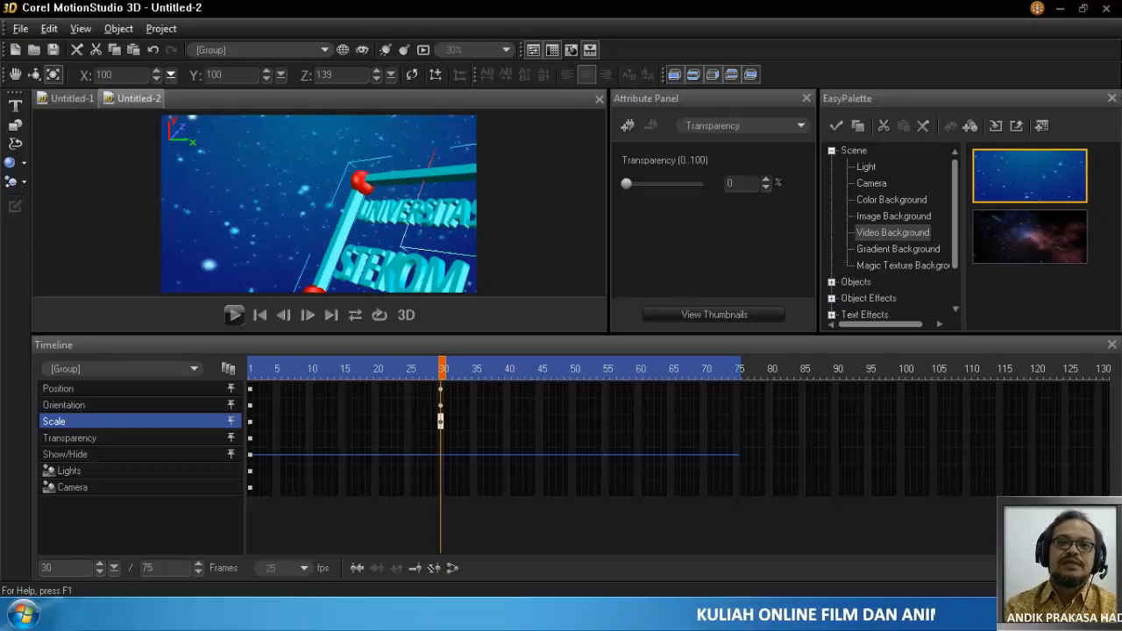
key("Tab")
type("1")
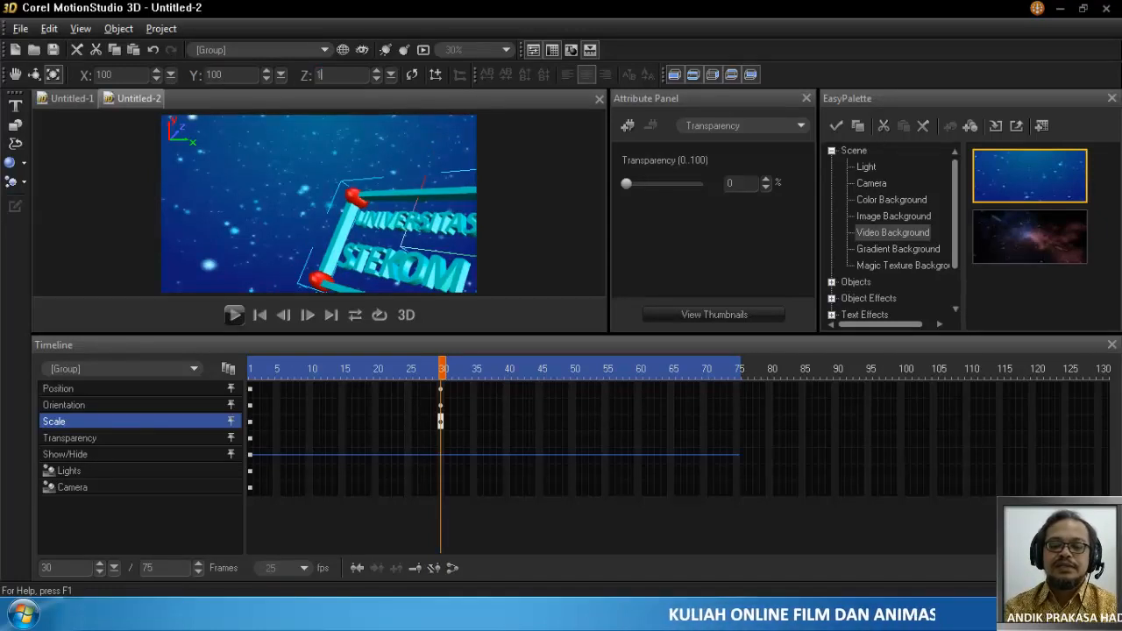
- Reset the group's orientation at frame 30 to 0 on the X and Y axes
left_click(33, 74)
double_click(87, 74)
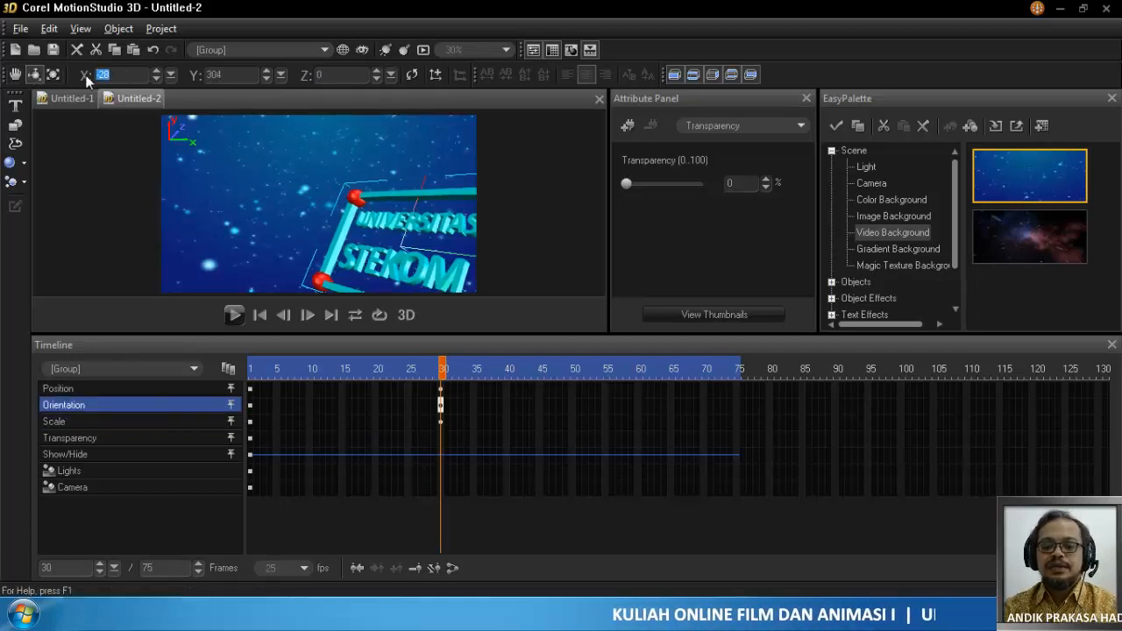
double_click(214, 75)
type("0")
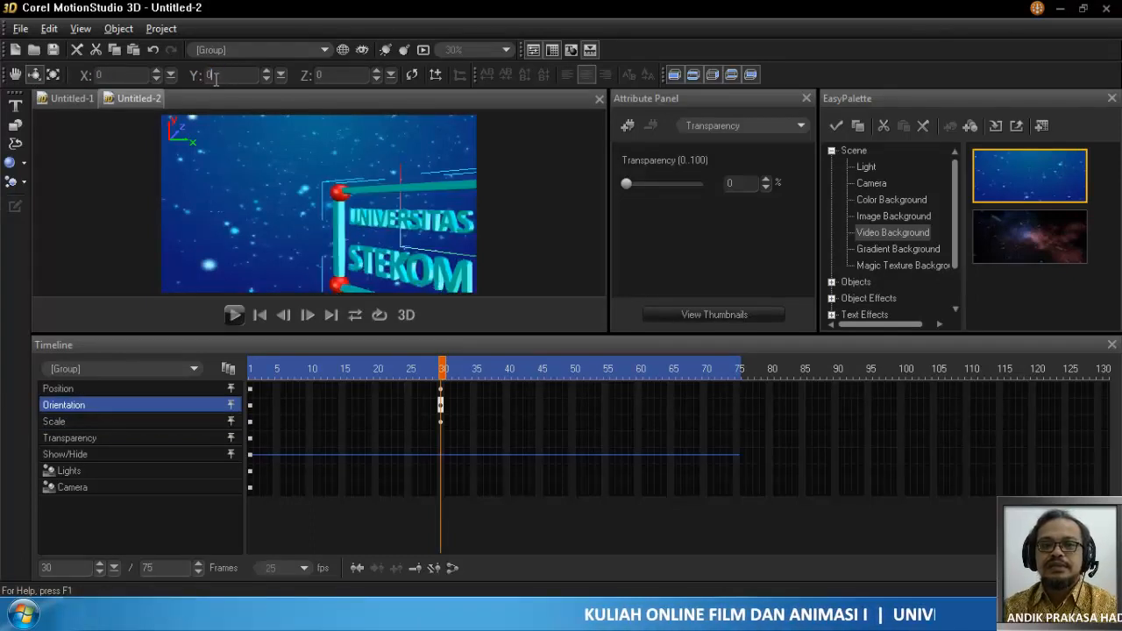
left_click(343, 77)
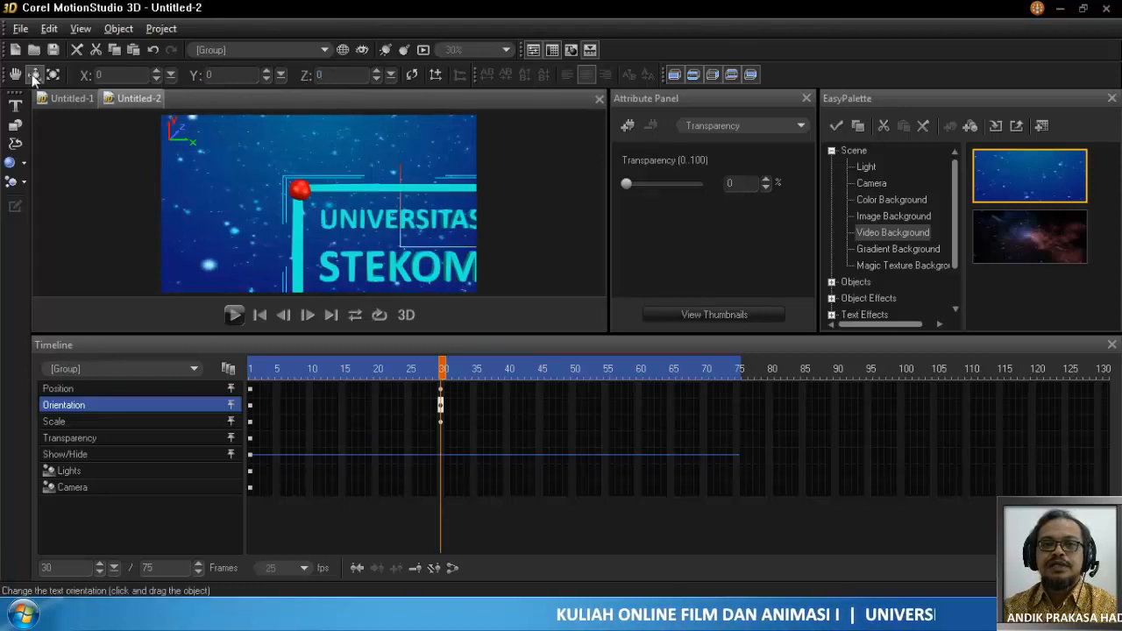
- Centre the group at frame 30 by setting its X and Y position to 0
left_click(14, 75)
double_click(103, 76)
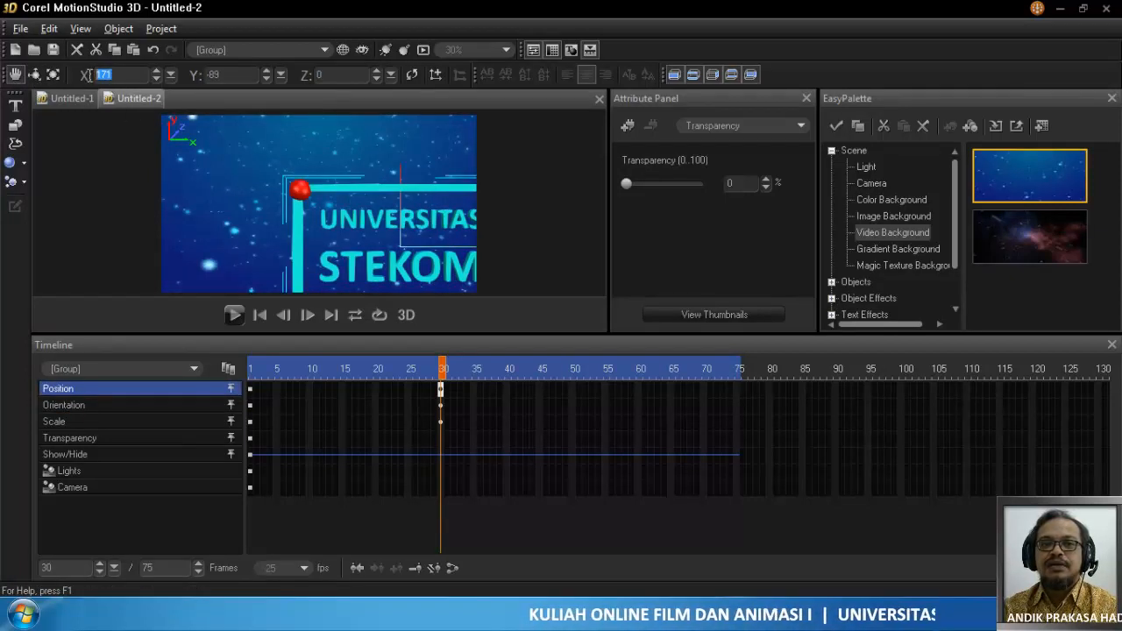
type("0")
double_click(211, 75)
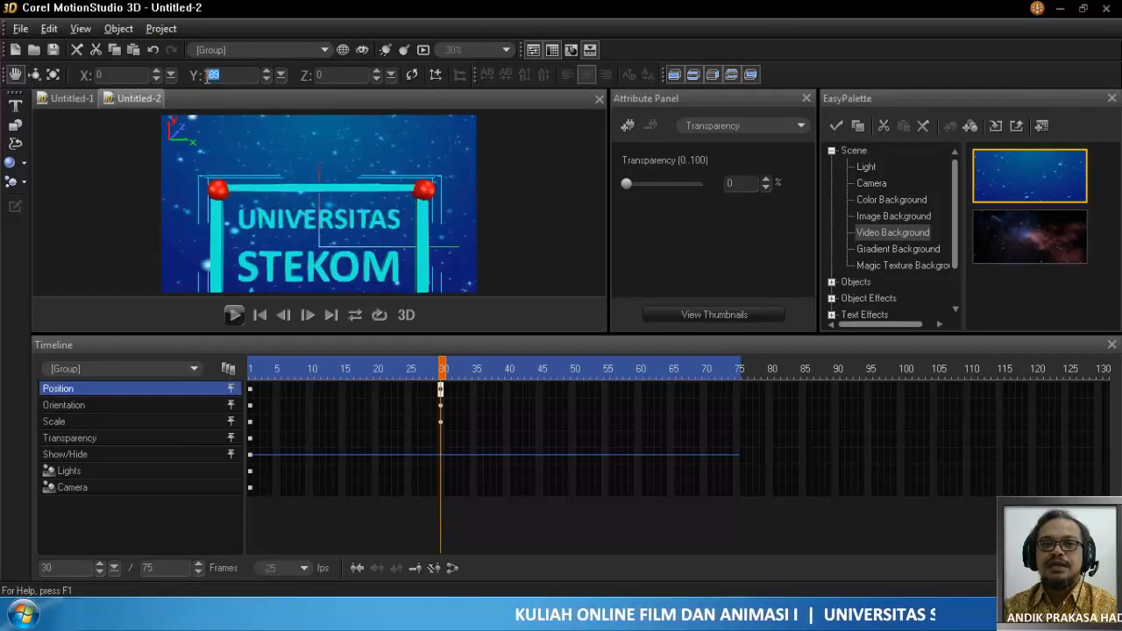
double_click(337, 76)
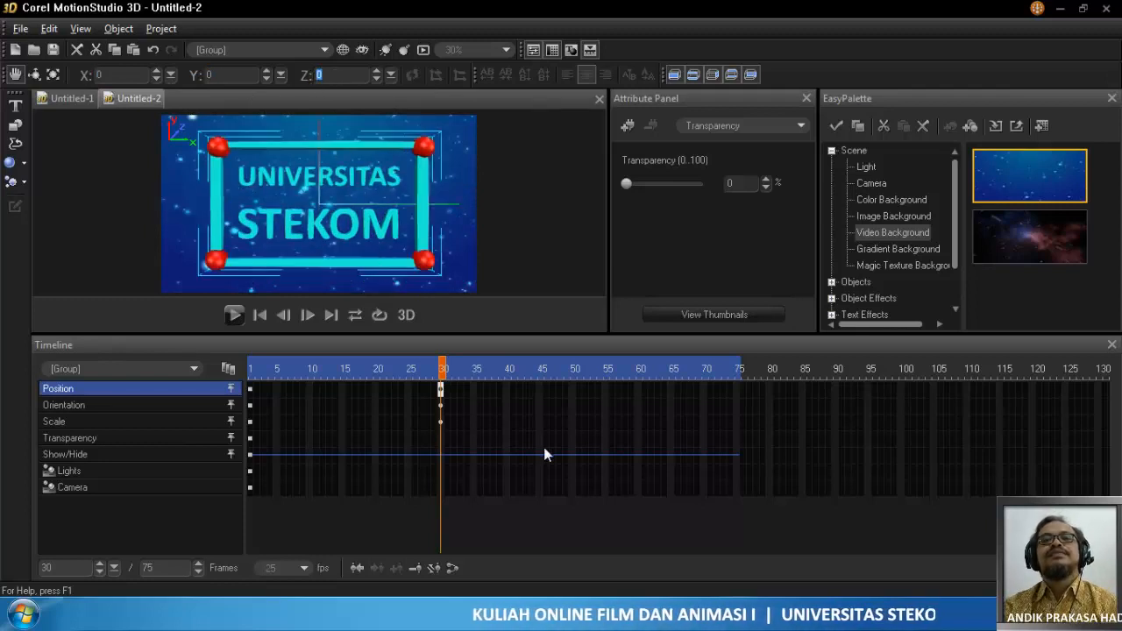
- At frame 1, set the group's X and Y position to 0
left_click(249, 369)
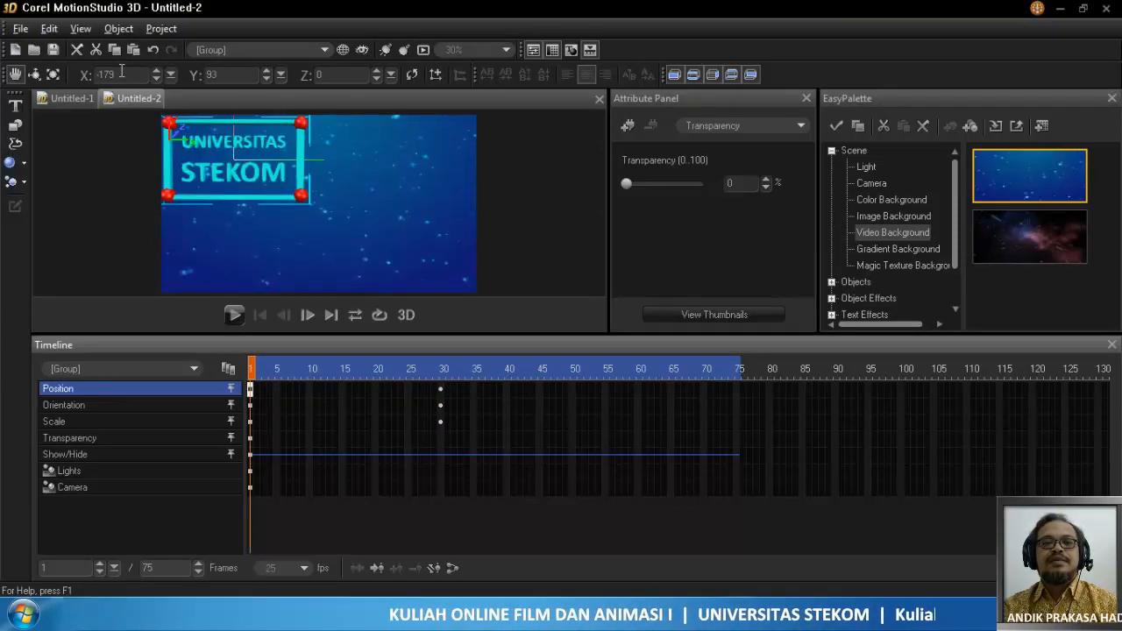
left_click_drag(121, 72, 88, 73)
type("0")
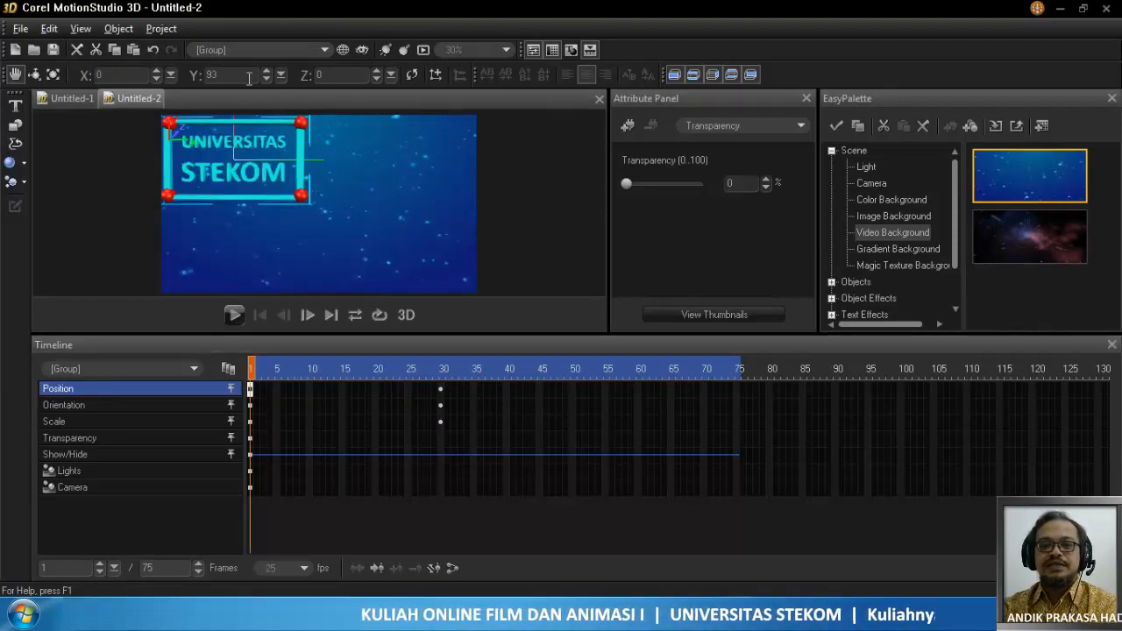
key("Return")
type("0")
key("Return")
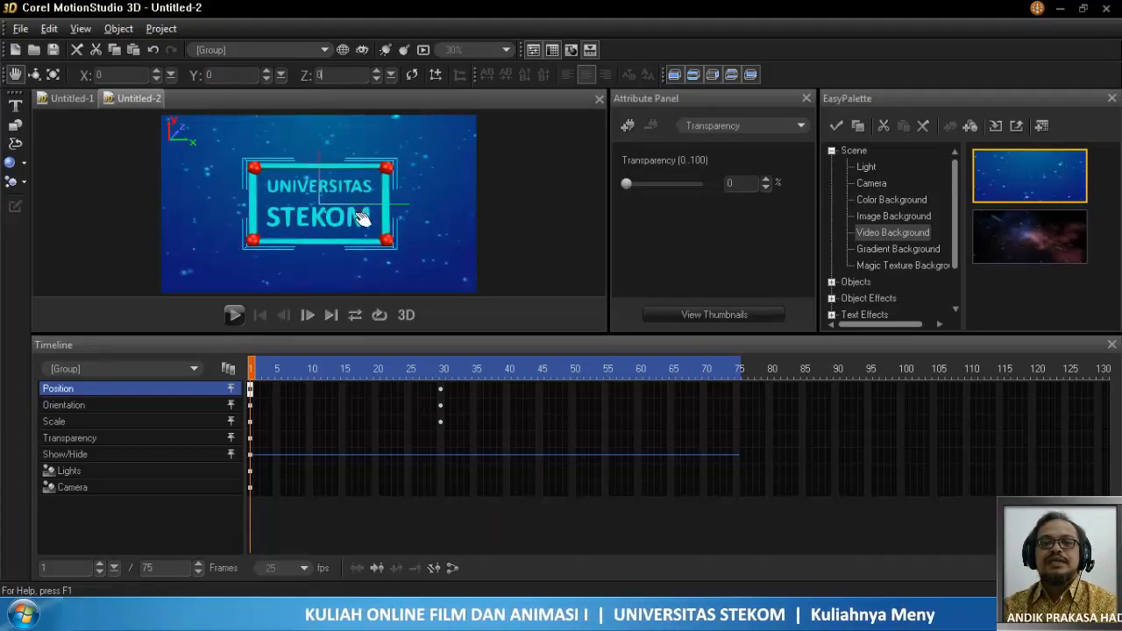
- Play the animation from frame 1, pause it and check the group's scale at the frame 30 keyframe
left_click(54, 75)
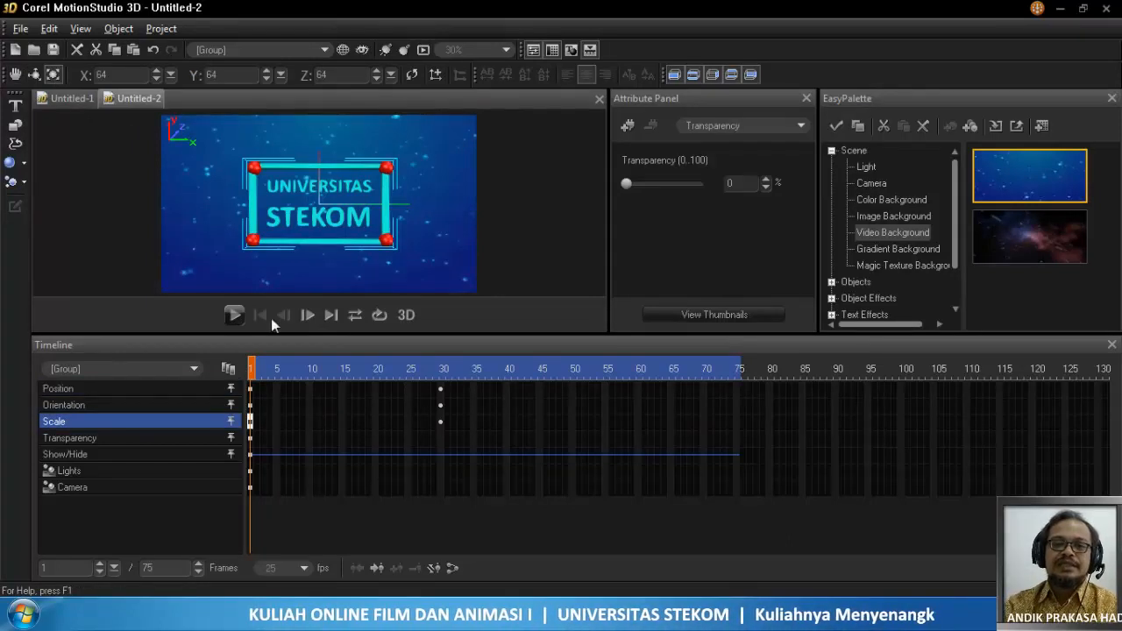
left_click(234, 314)
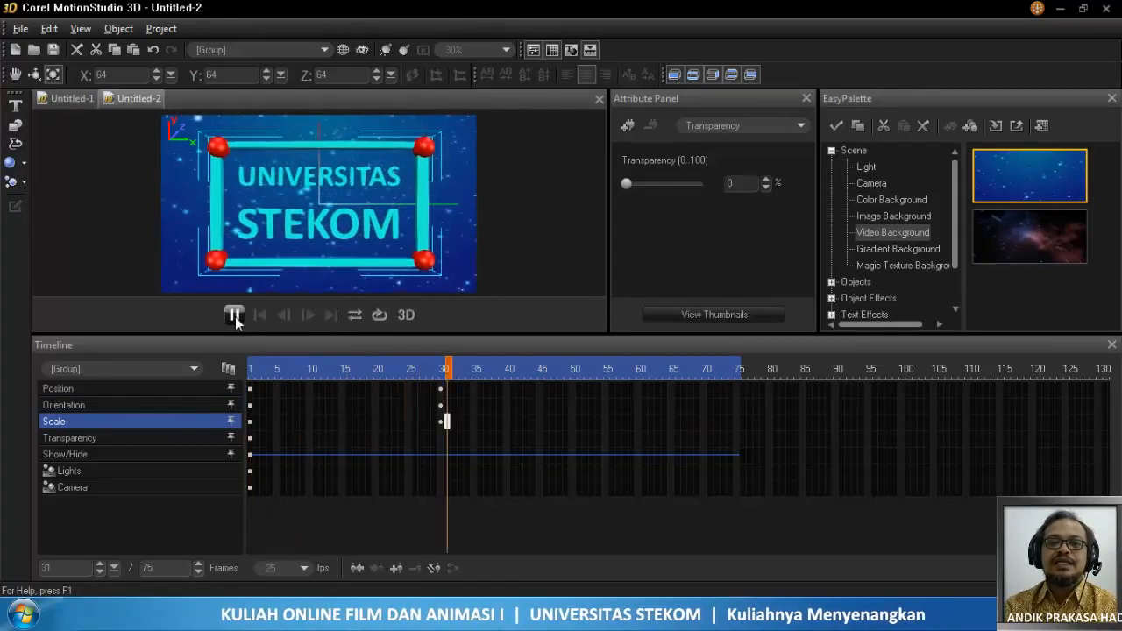
left_click(234, 315)
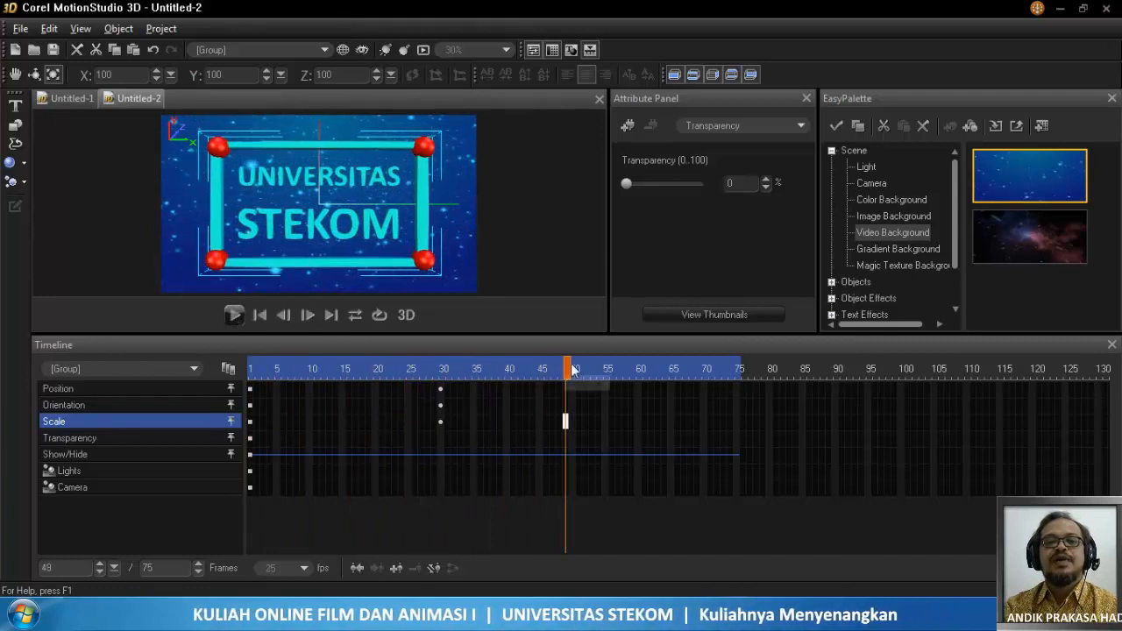
left_click(442, 368)
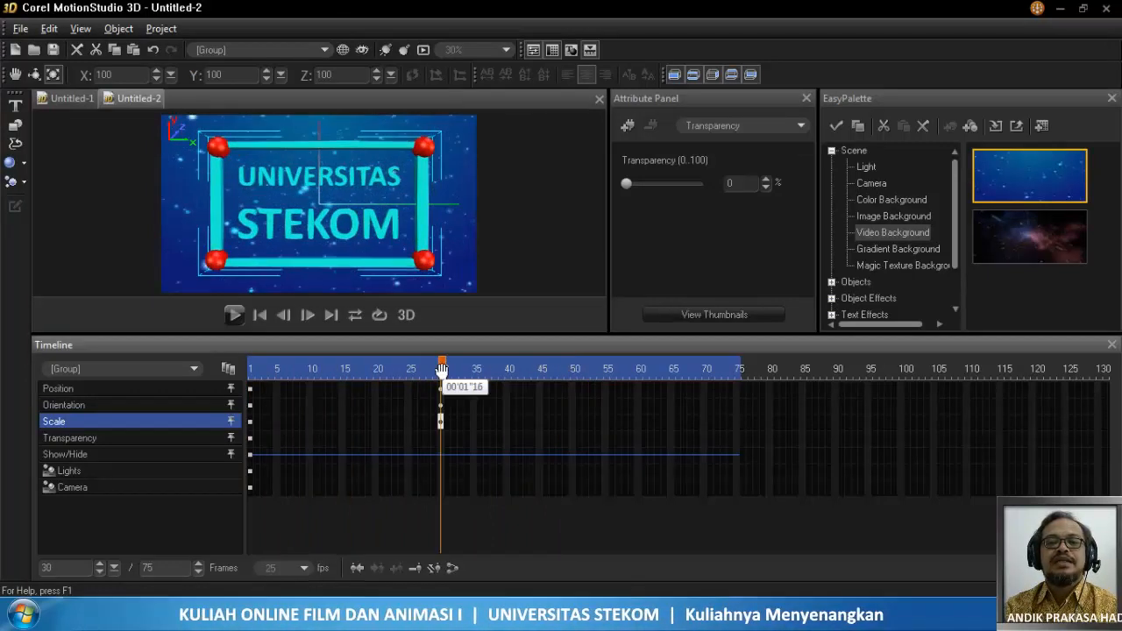
- At frame 1, set the group's X, Y and Z scale to 100 and play the animation to the end
left_click(250, 368)
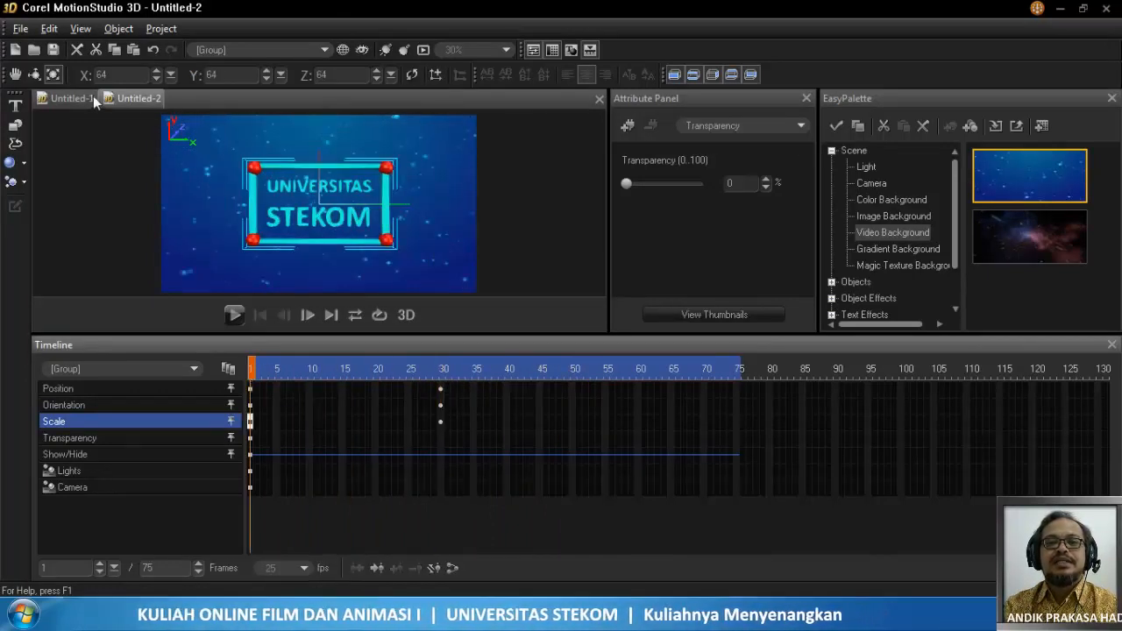
left_click(129, 75)
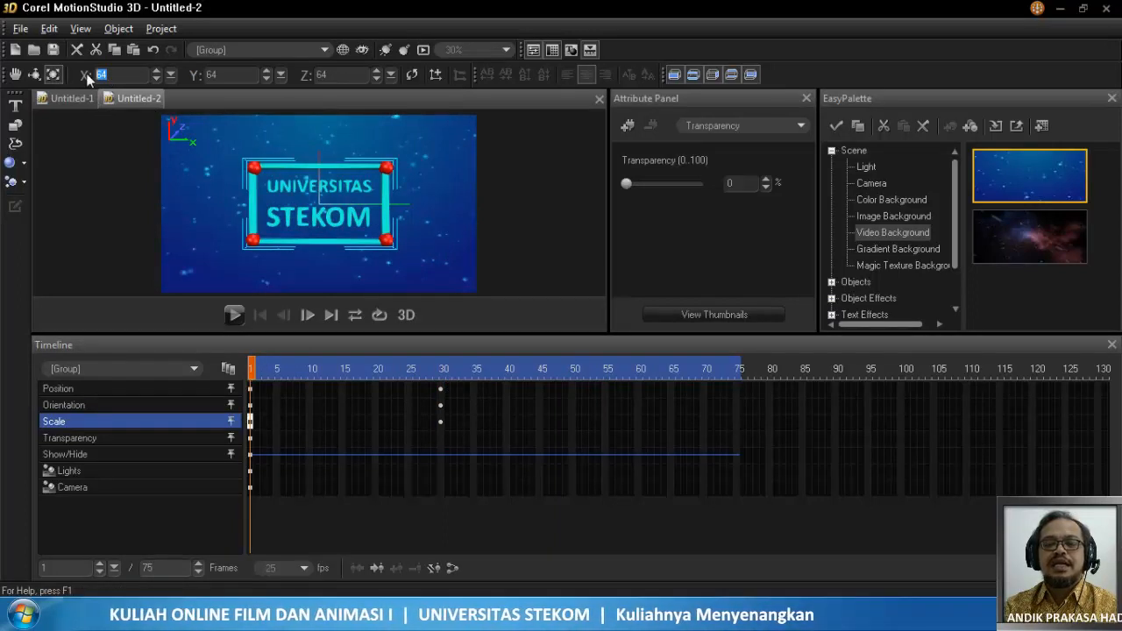
type("100")
key("Tab")
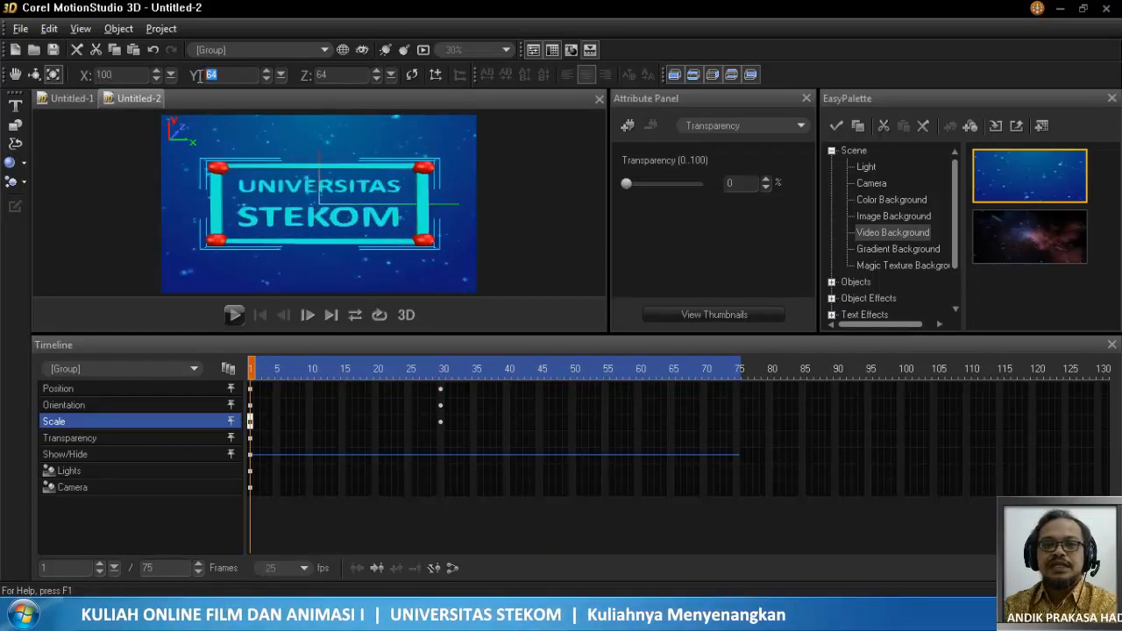
type("1")
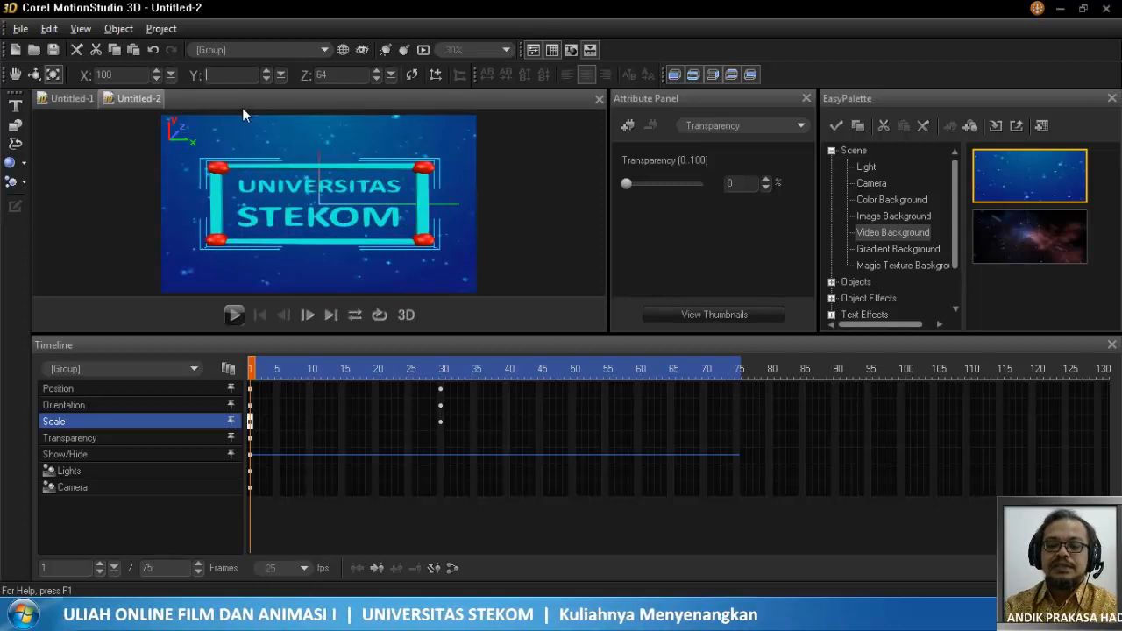
type("00")
key("Tab")
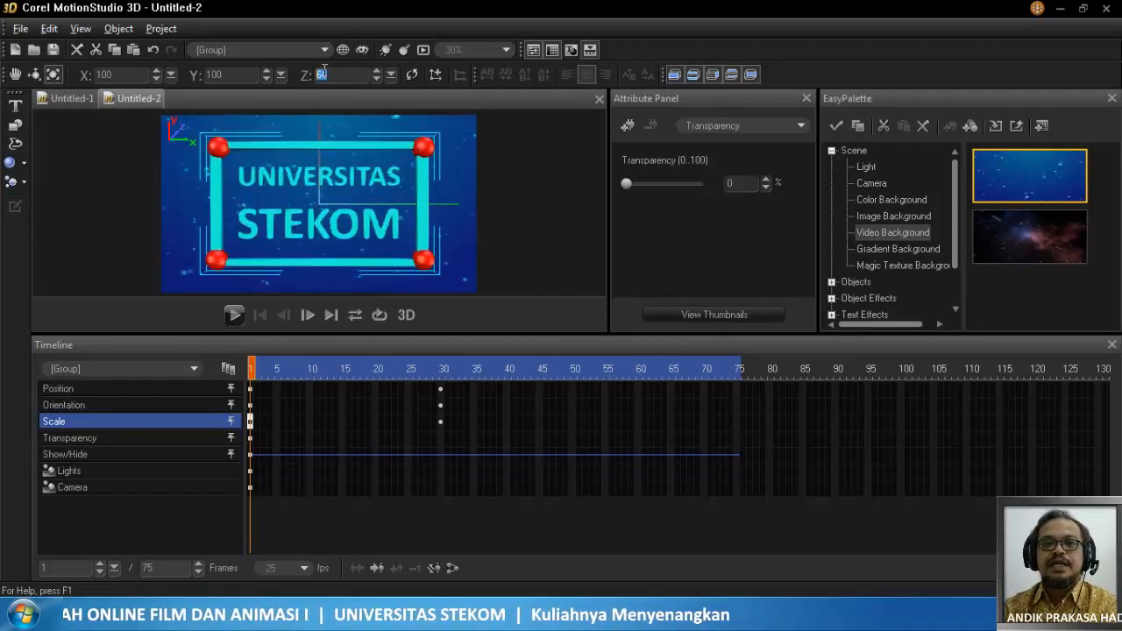
type("100")
key("Return")
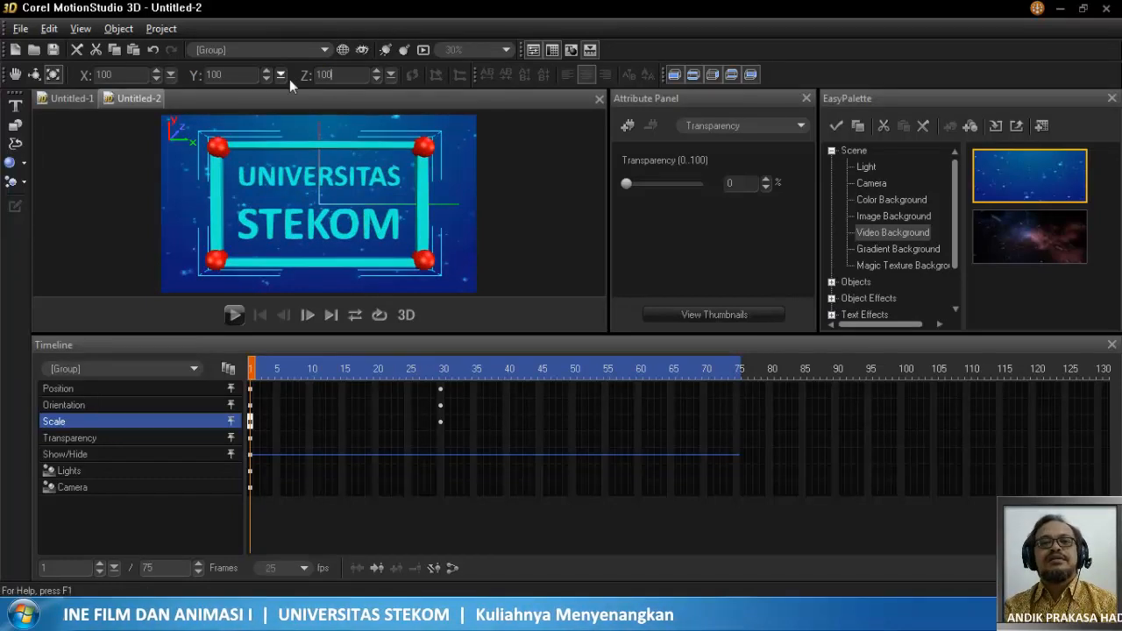
left_click(233, 316)
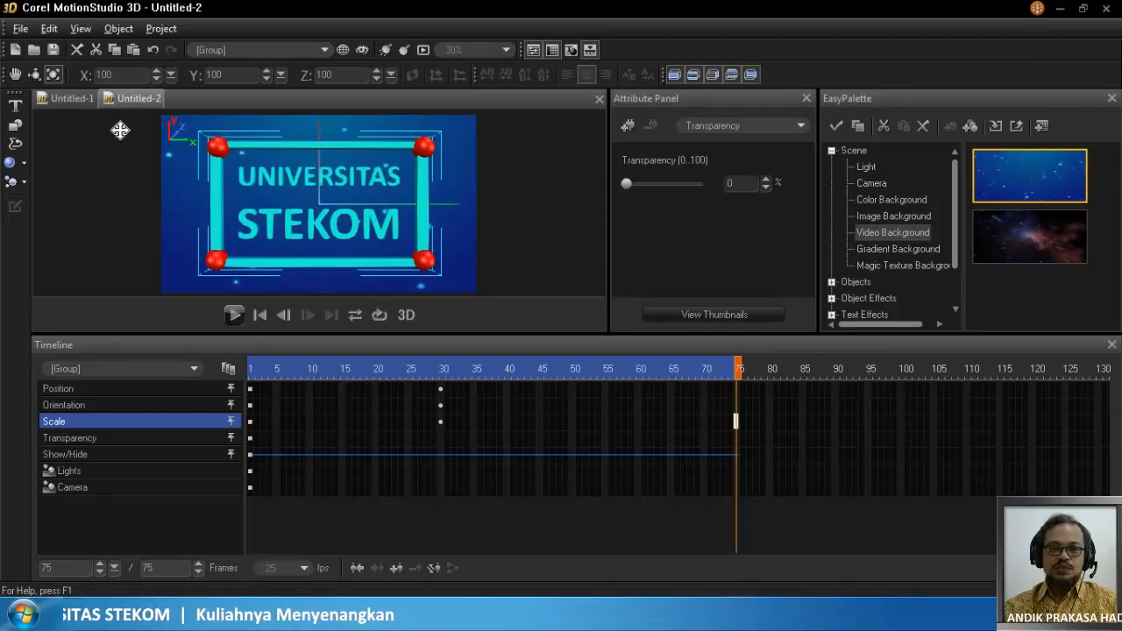
- Save the project in My Documents as Project 01 in the Corel MotionStudio 3D (*.c3d) format
left_click(19, 29)
left_click(62, 102)
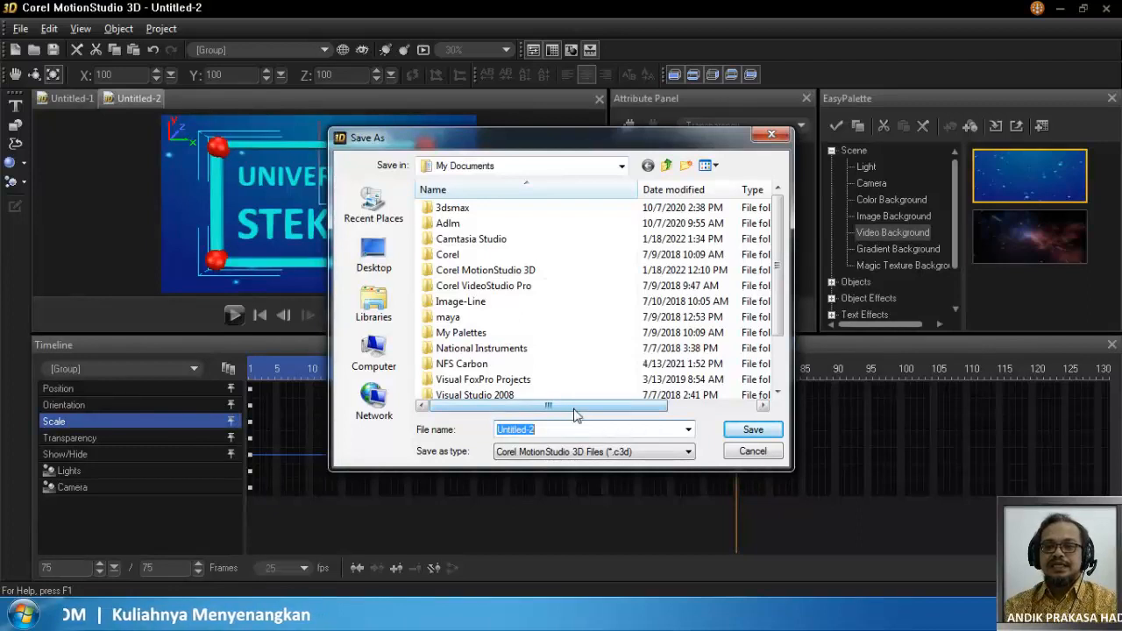
type("P")
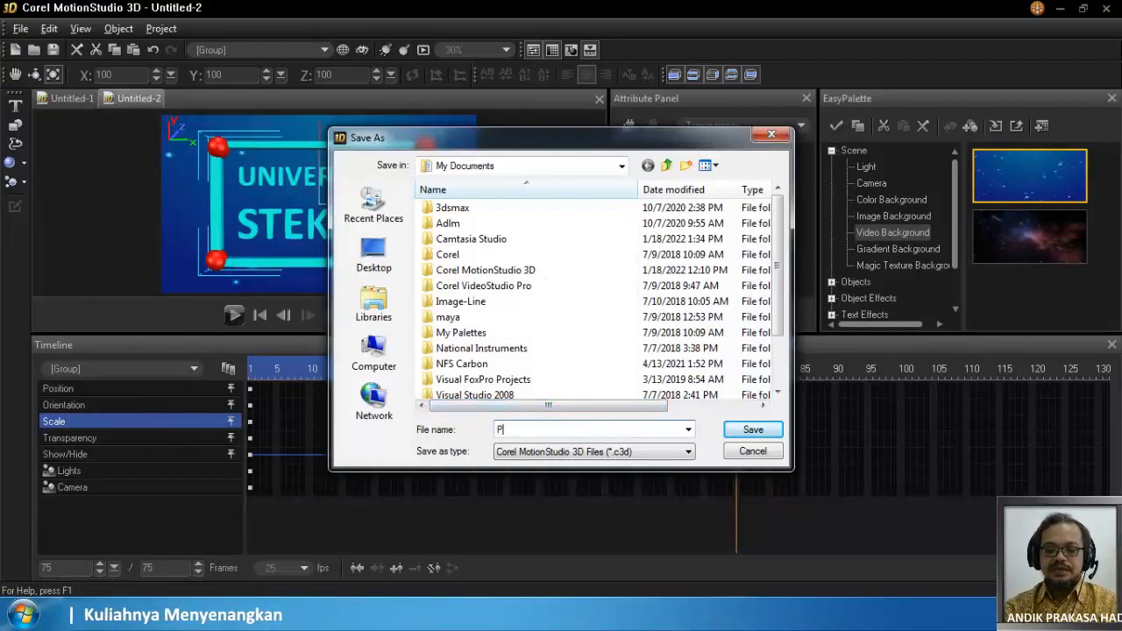
type("roject")
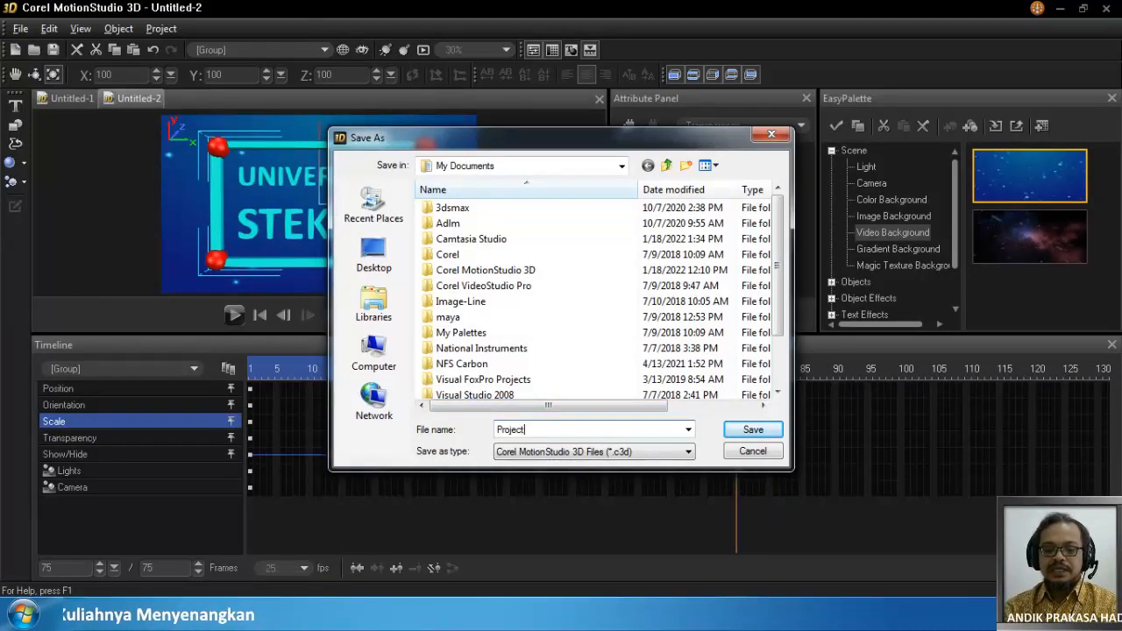
type(" 01")
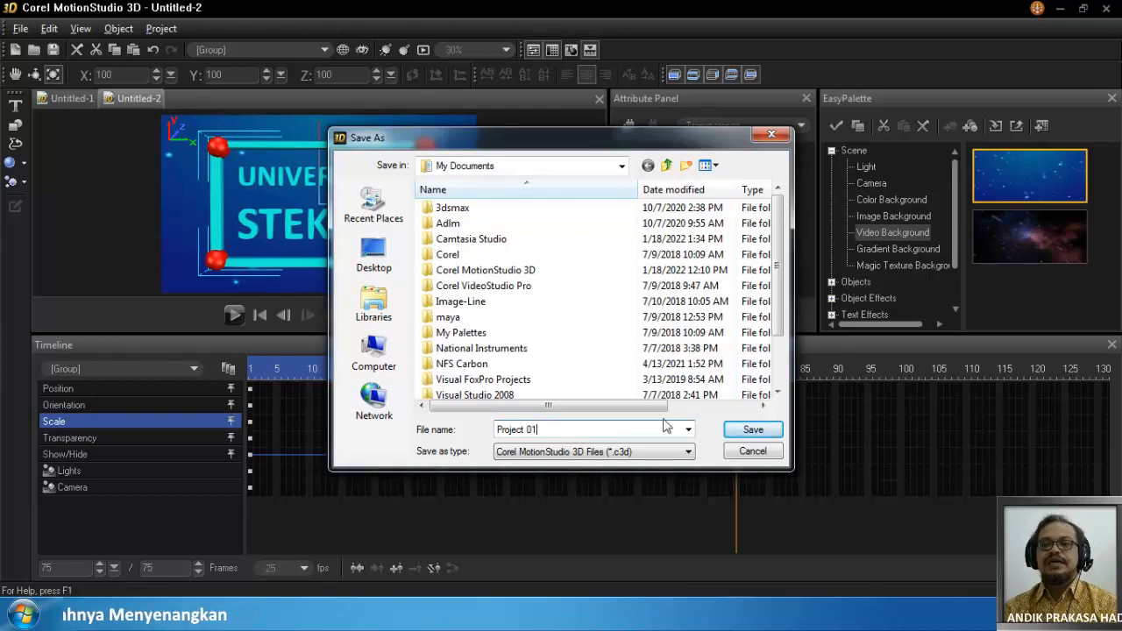
left_click(750, 429)
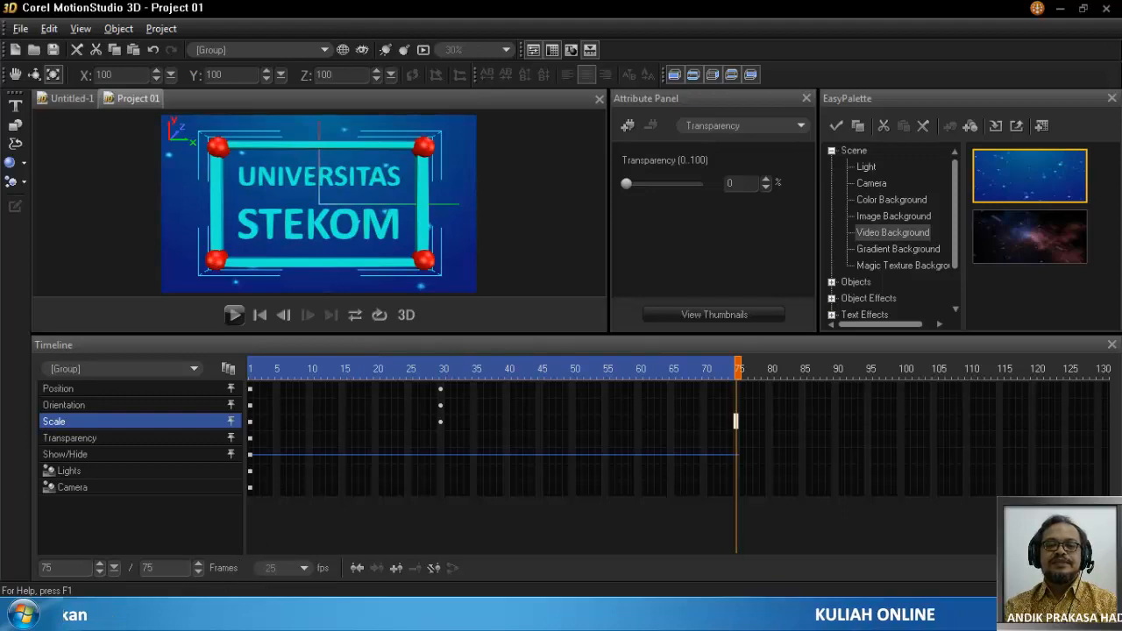
left_click(228, 517)
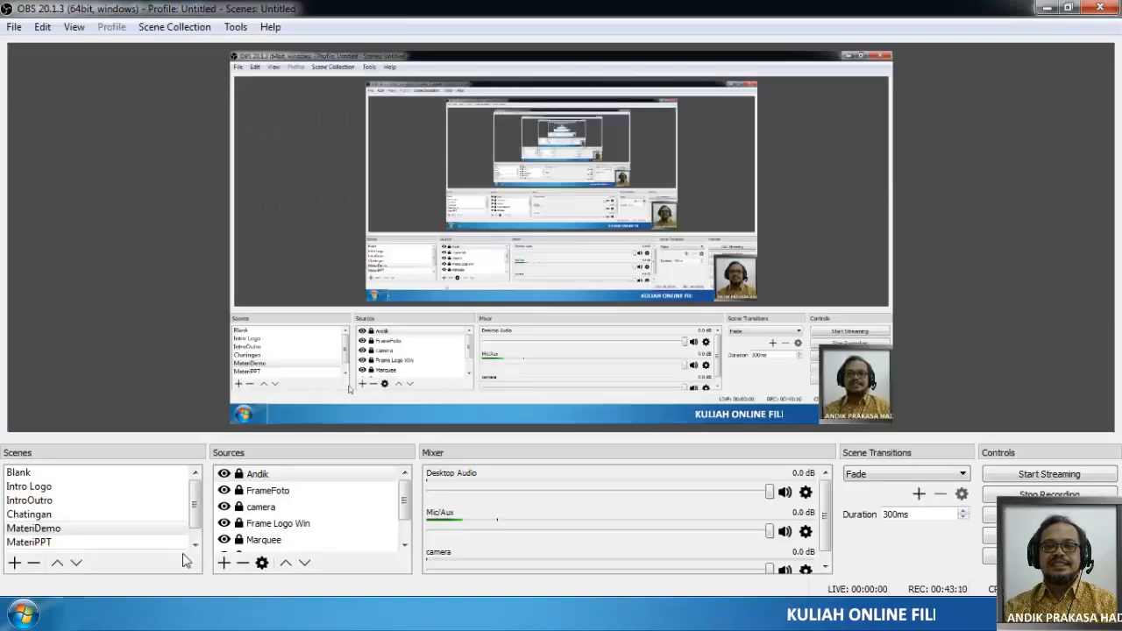
left_click(42, 499)
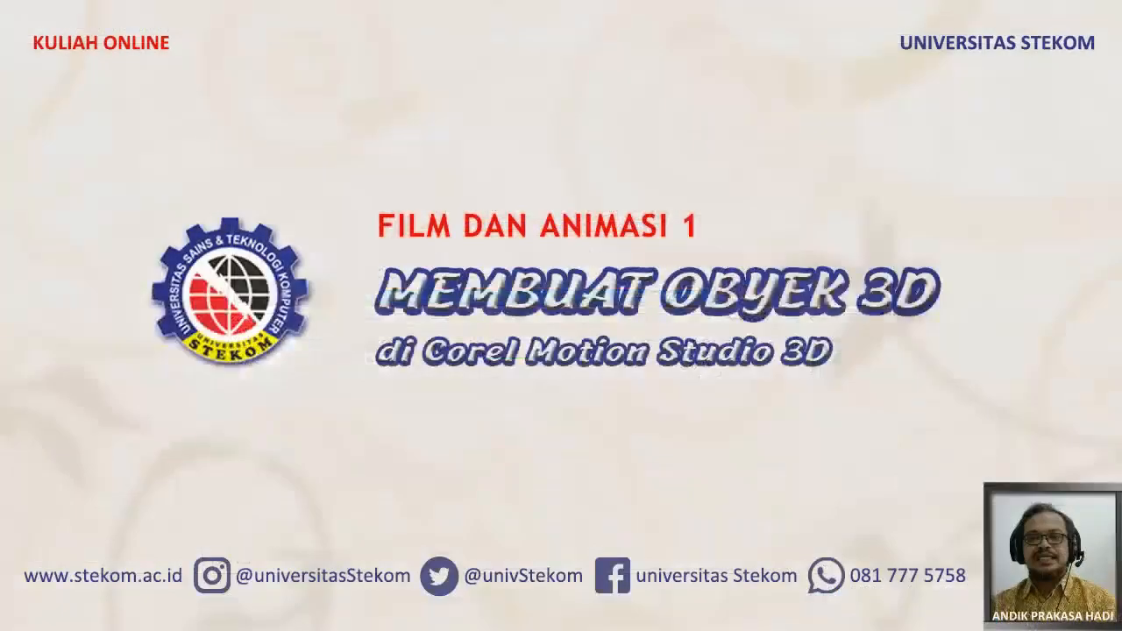